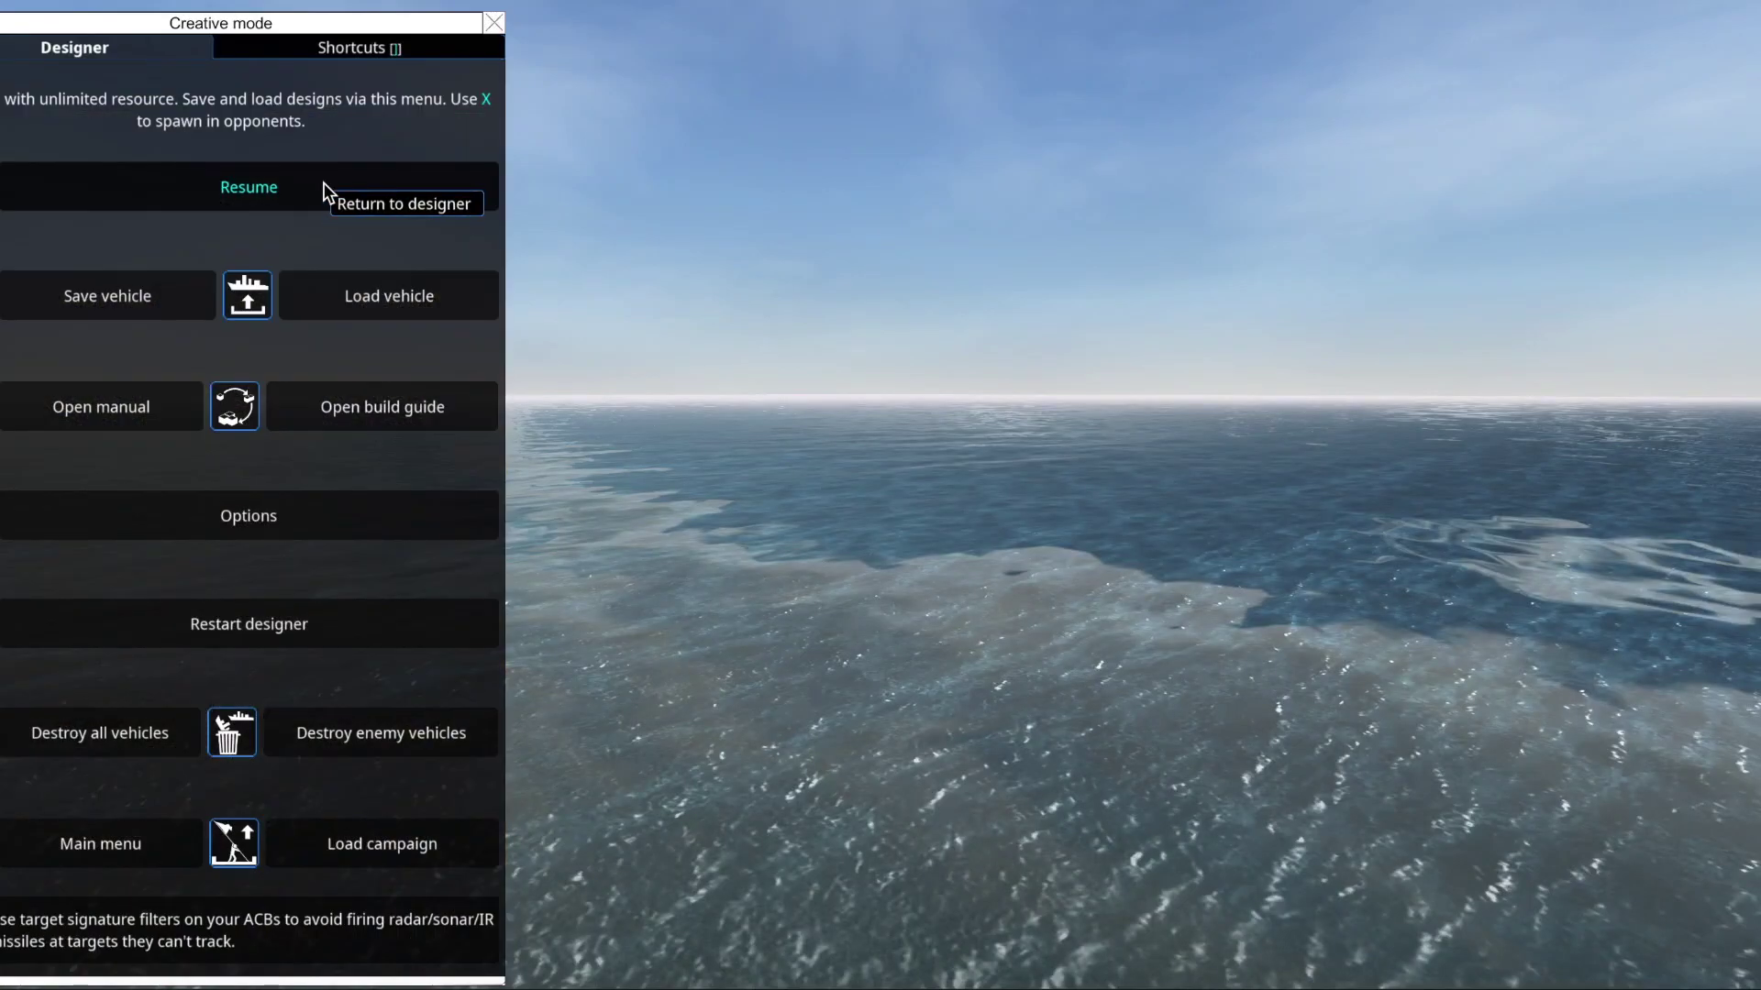
Return to the designer and start a new vehicle in build mode with mirror building active.
click(441, 179)
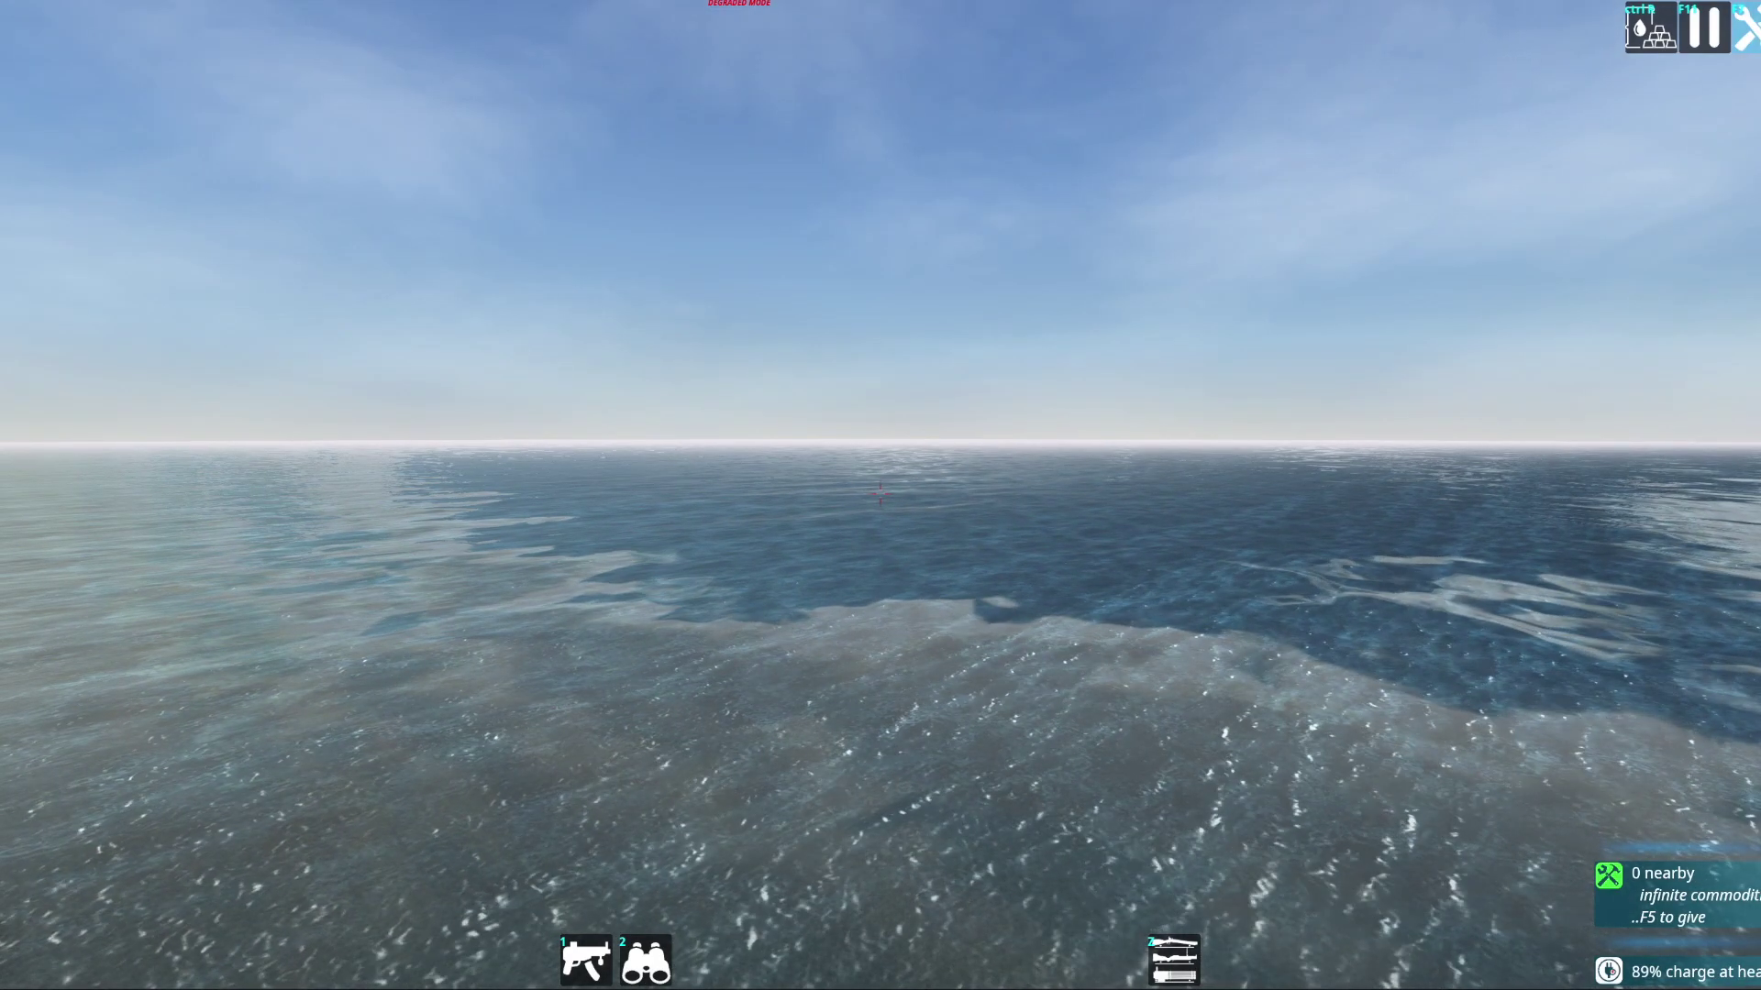
key(b)
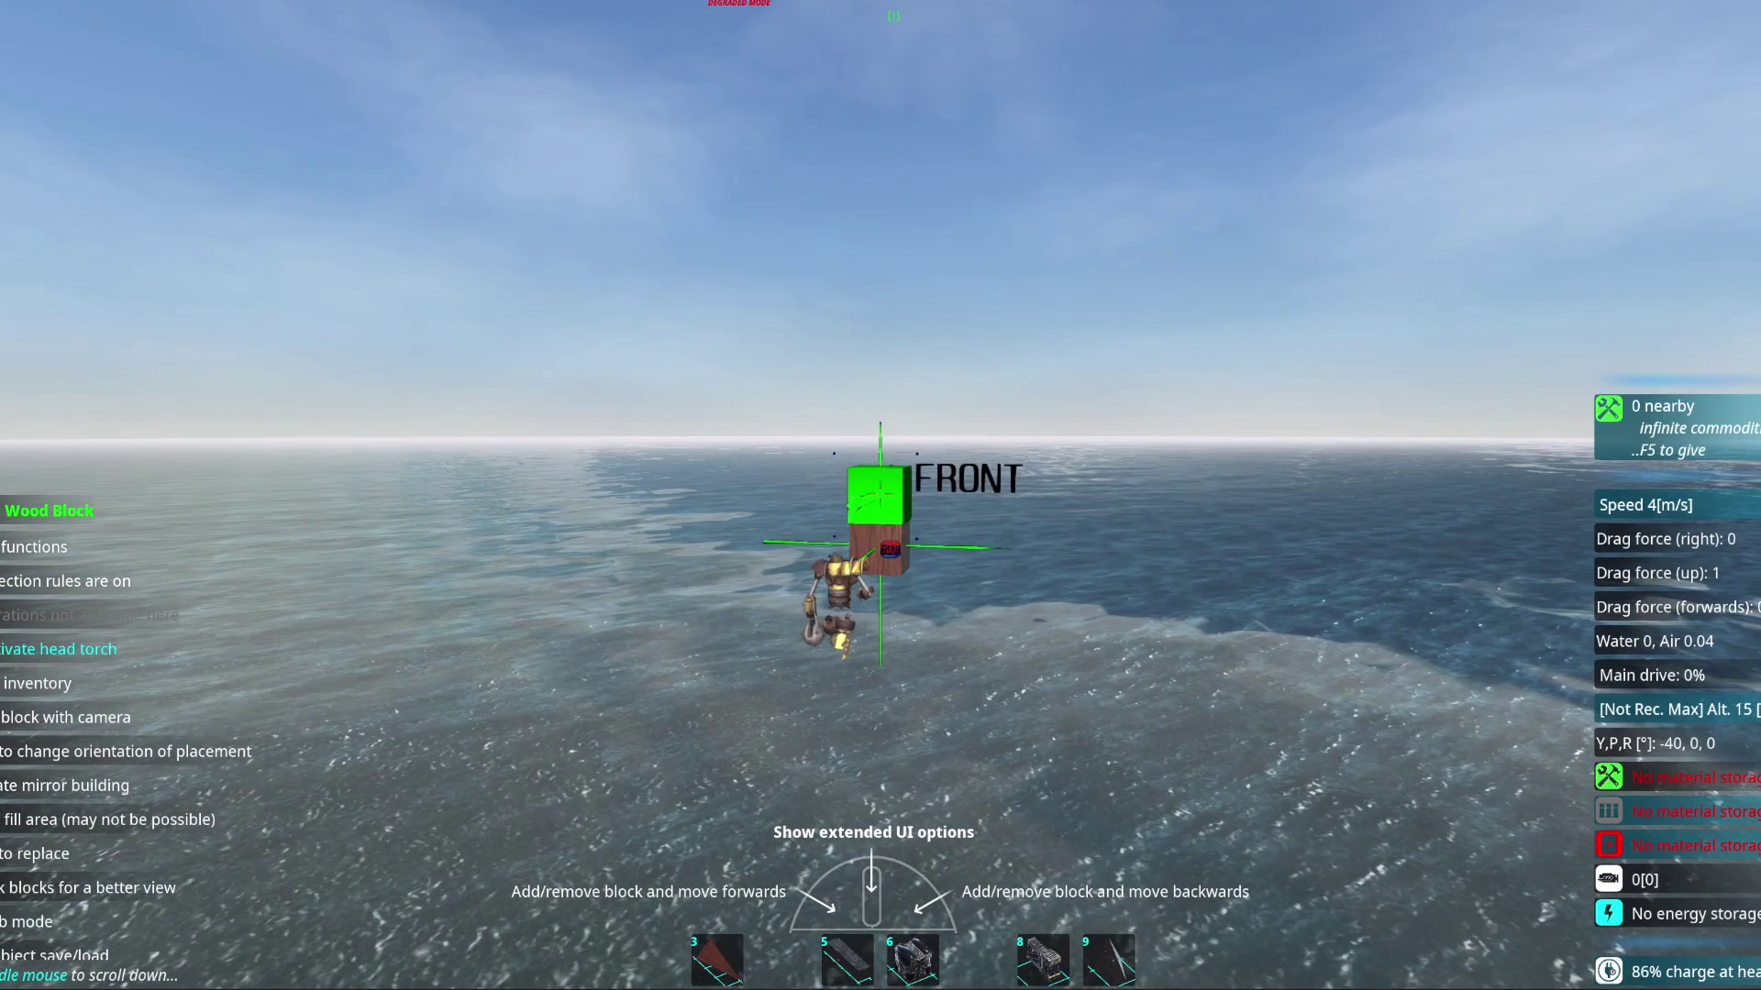
key(m)
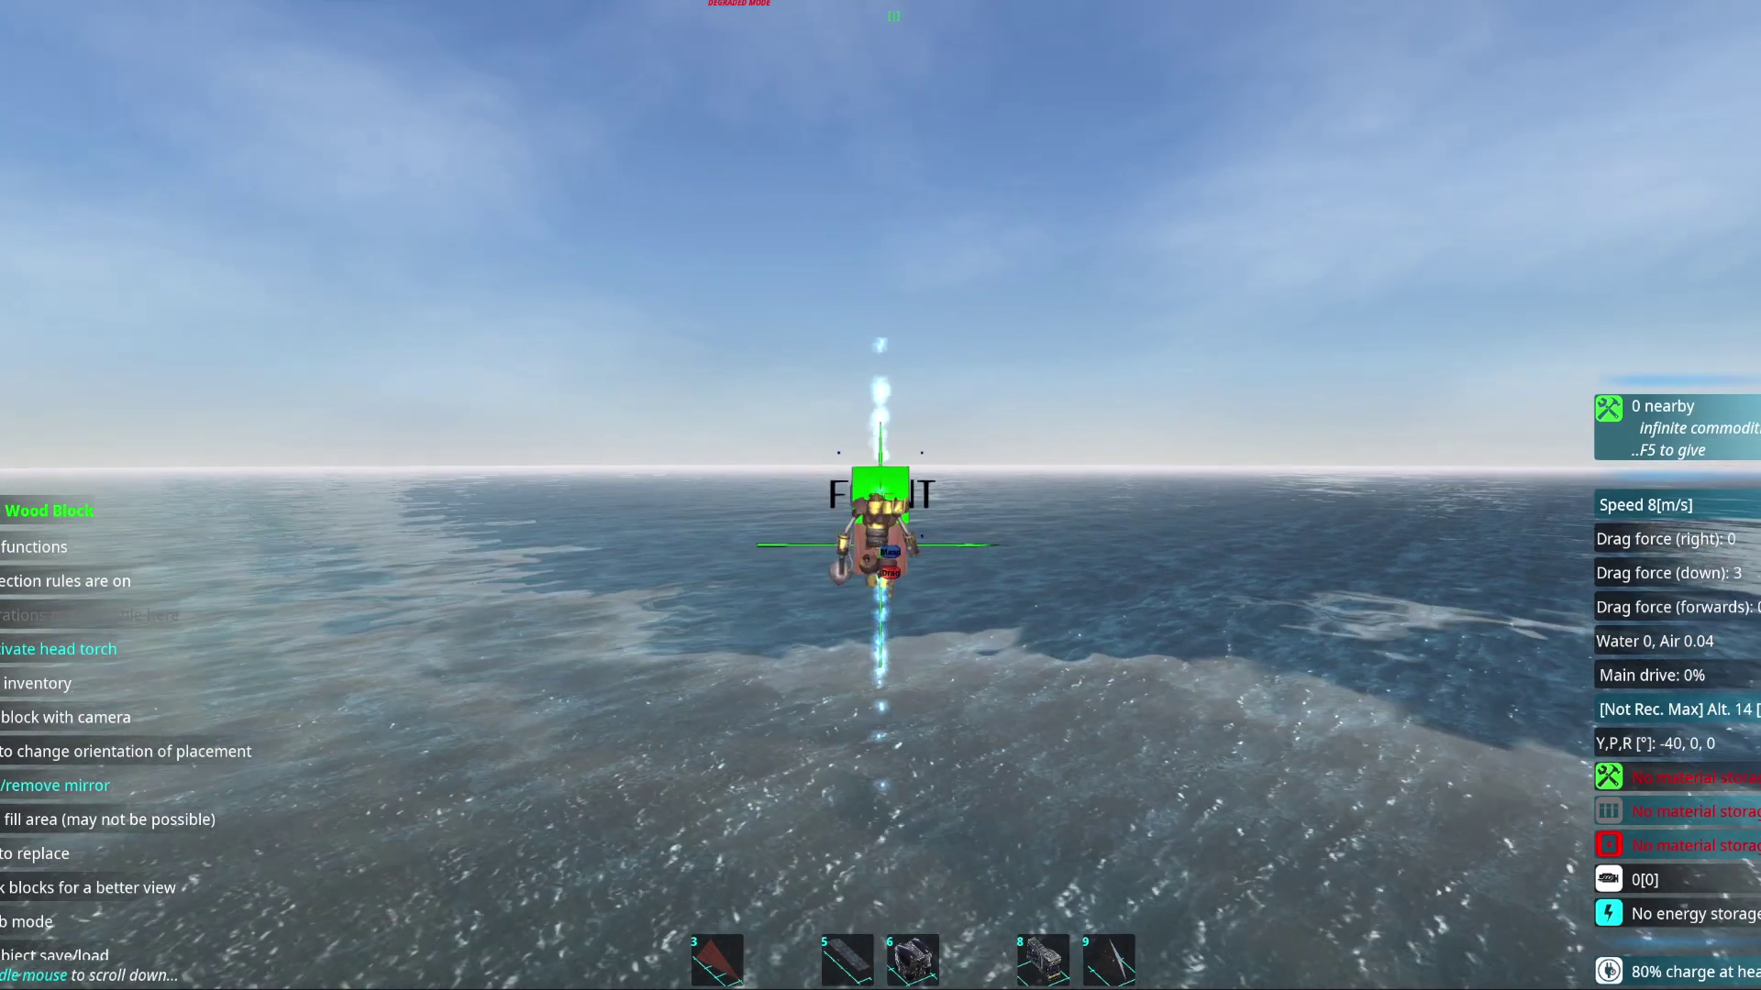
key(q)
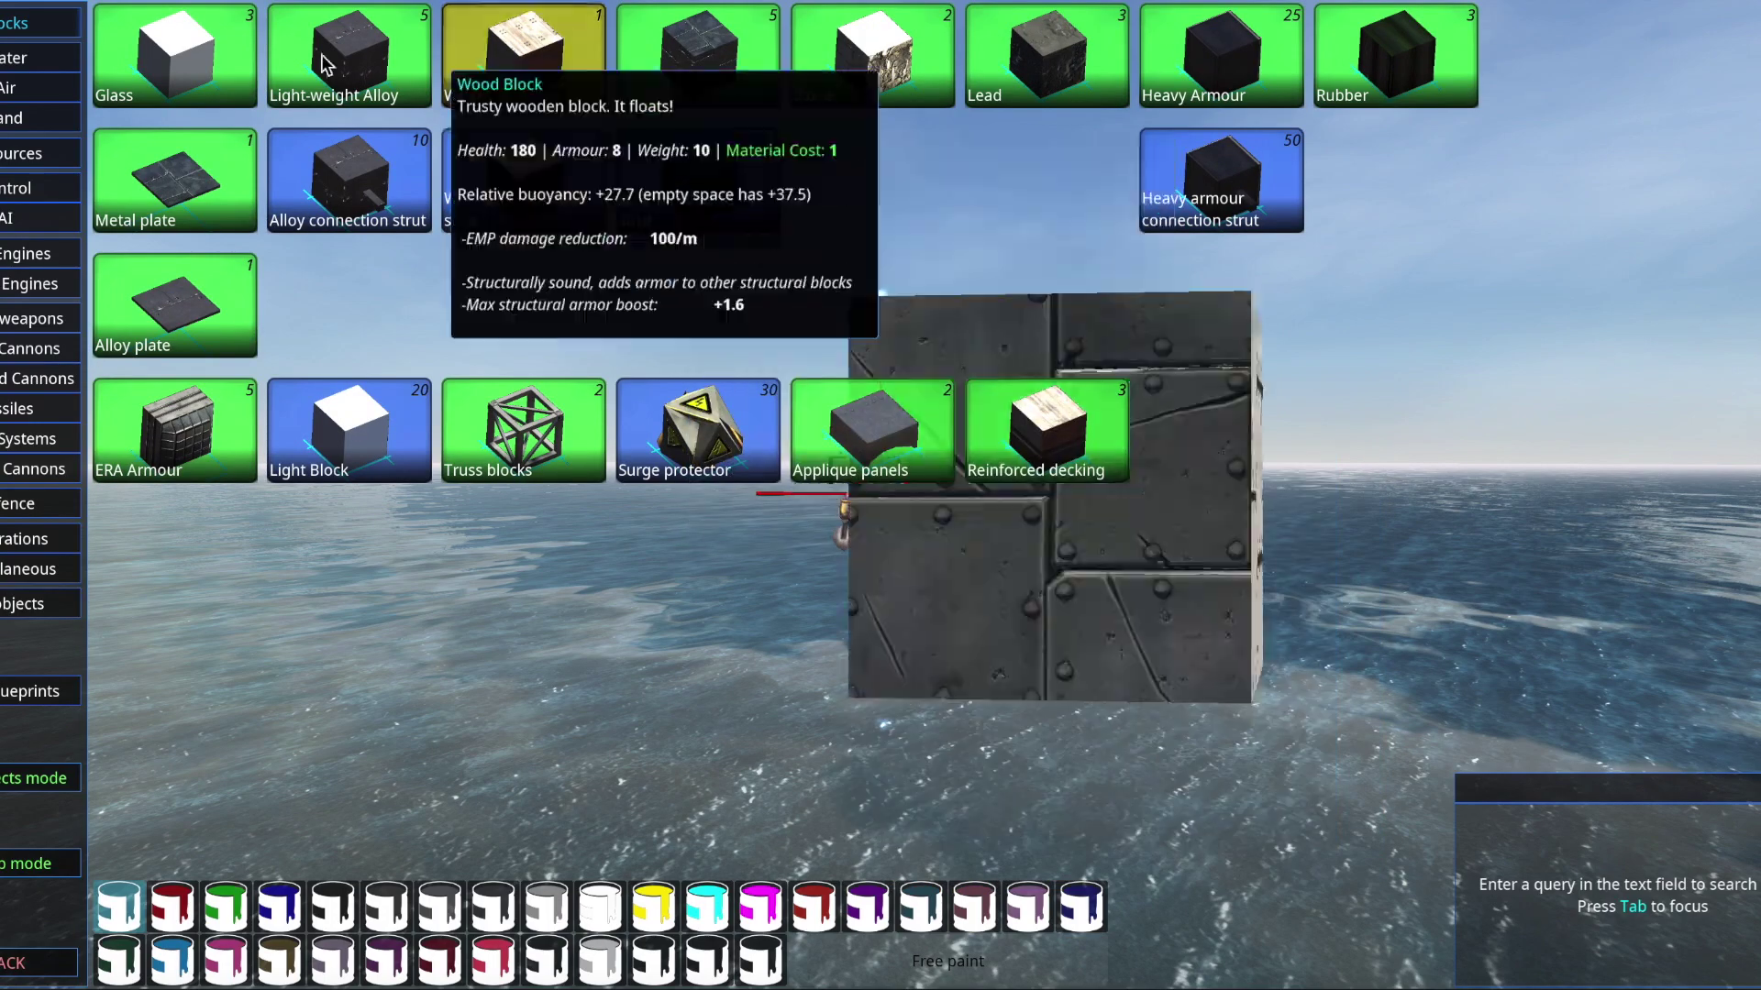
Replace the starting wood block with light-weight alloy and place several 4 m alloy beams side by side.
click(348, 55)
click(188, 573)
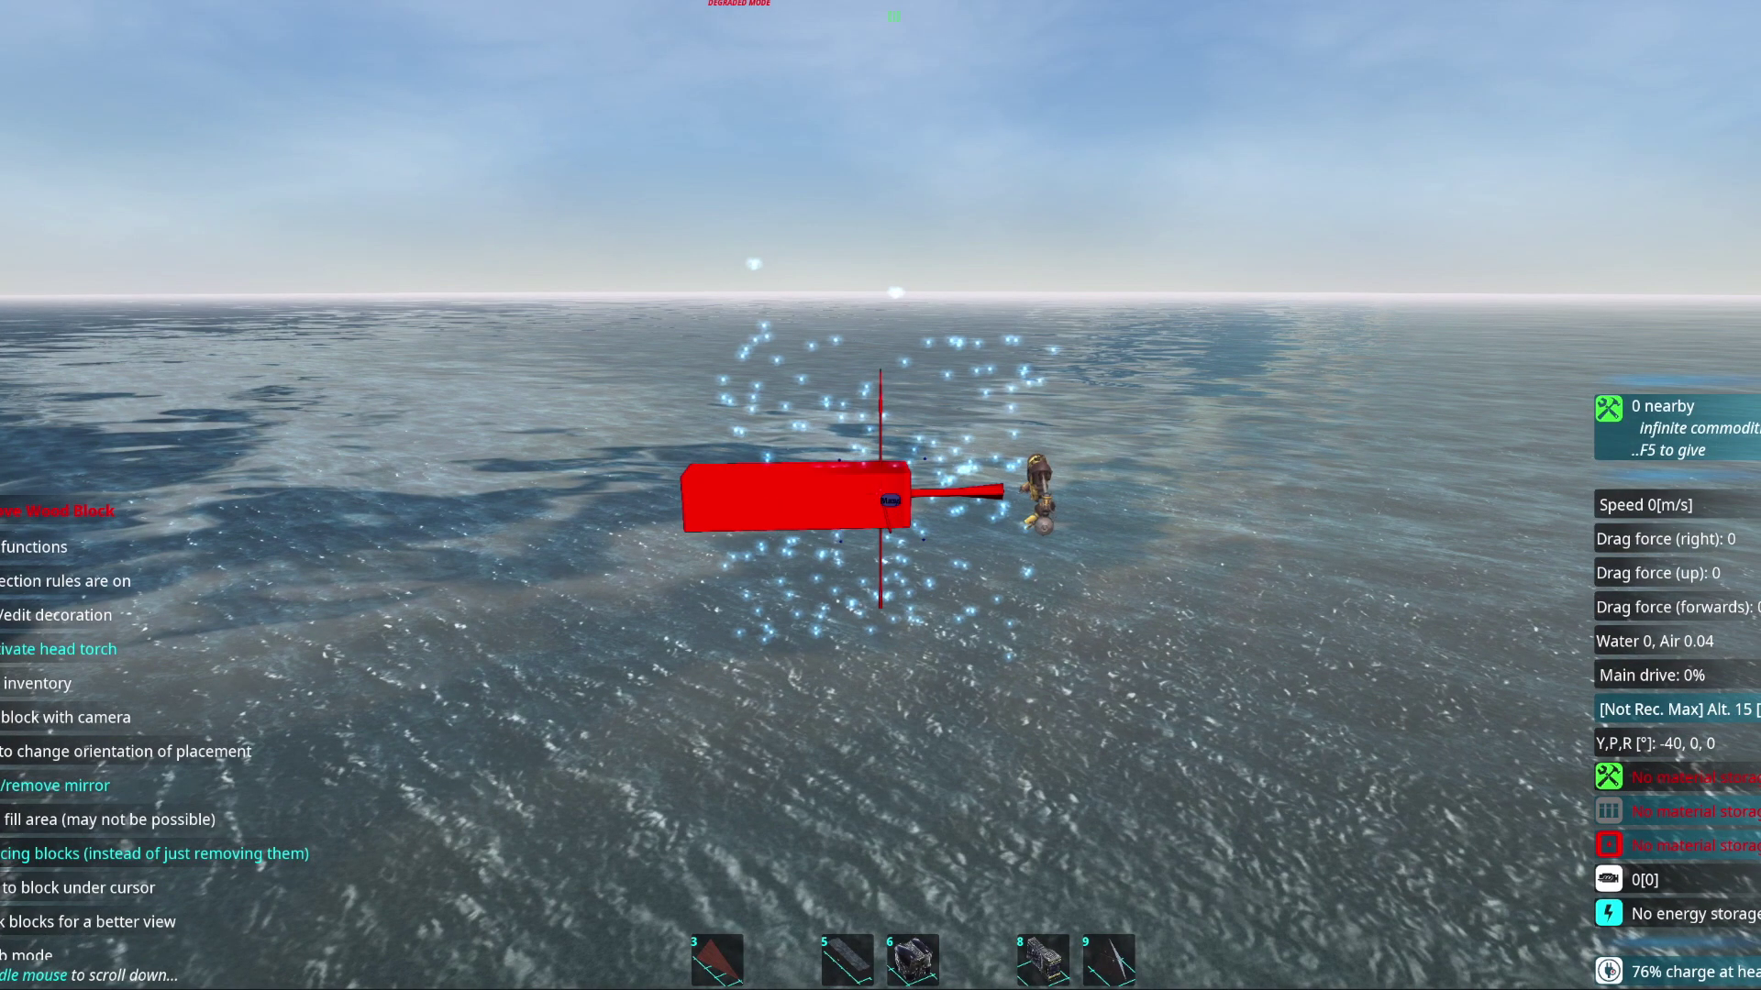
click(880, 495)
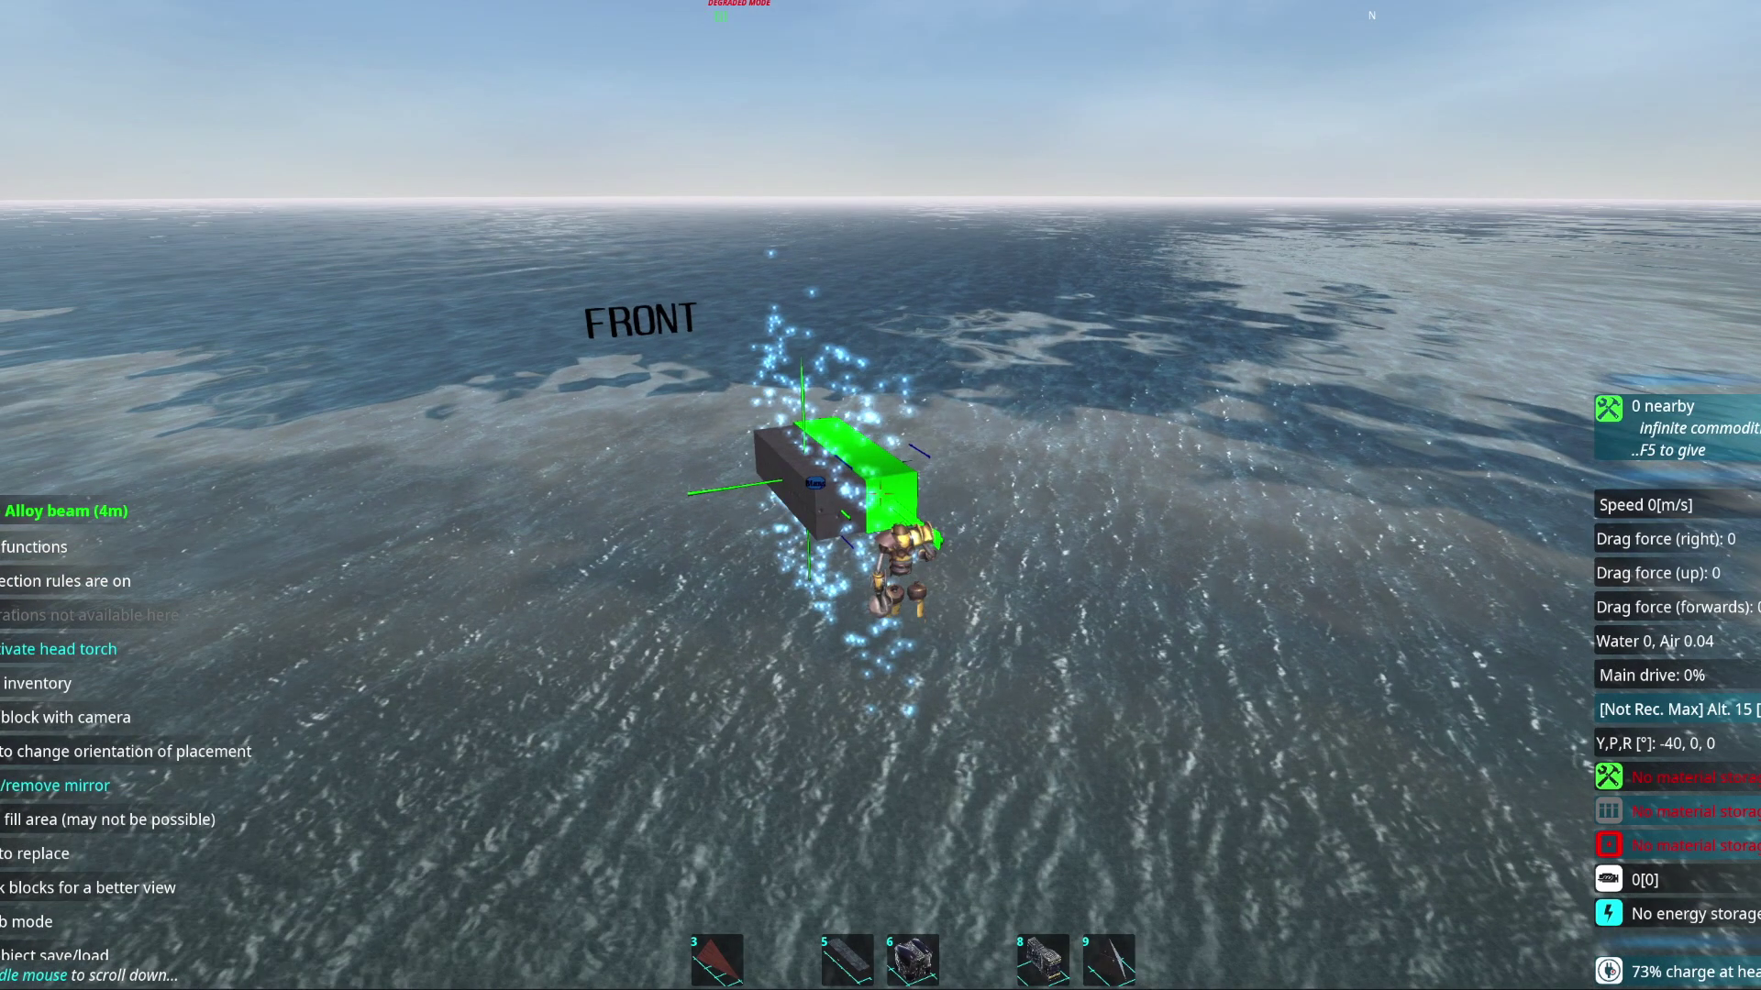
click(880, 496)
click(880, 495)
click(880, 495)
click(881, 496)
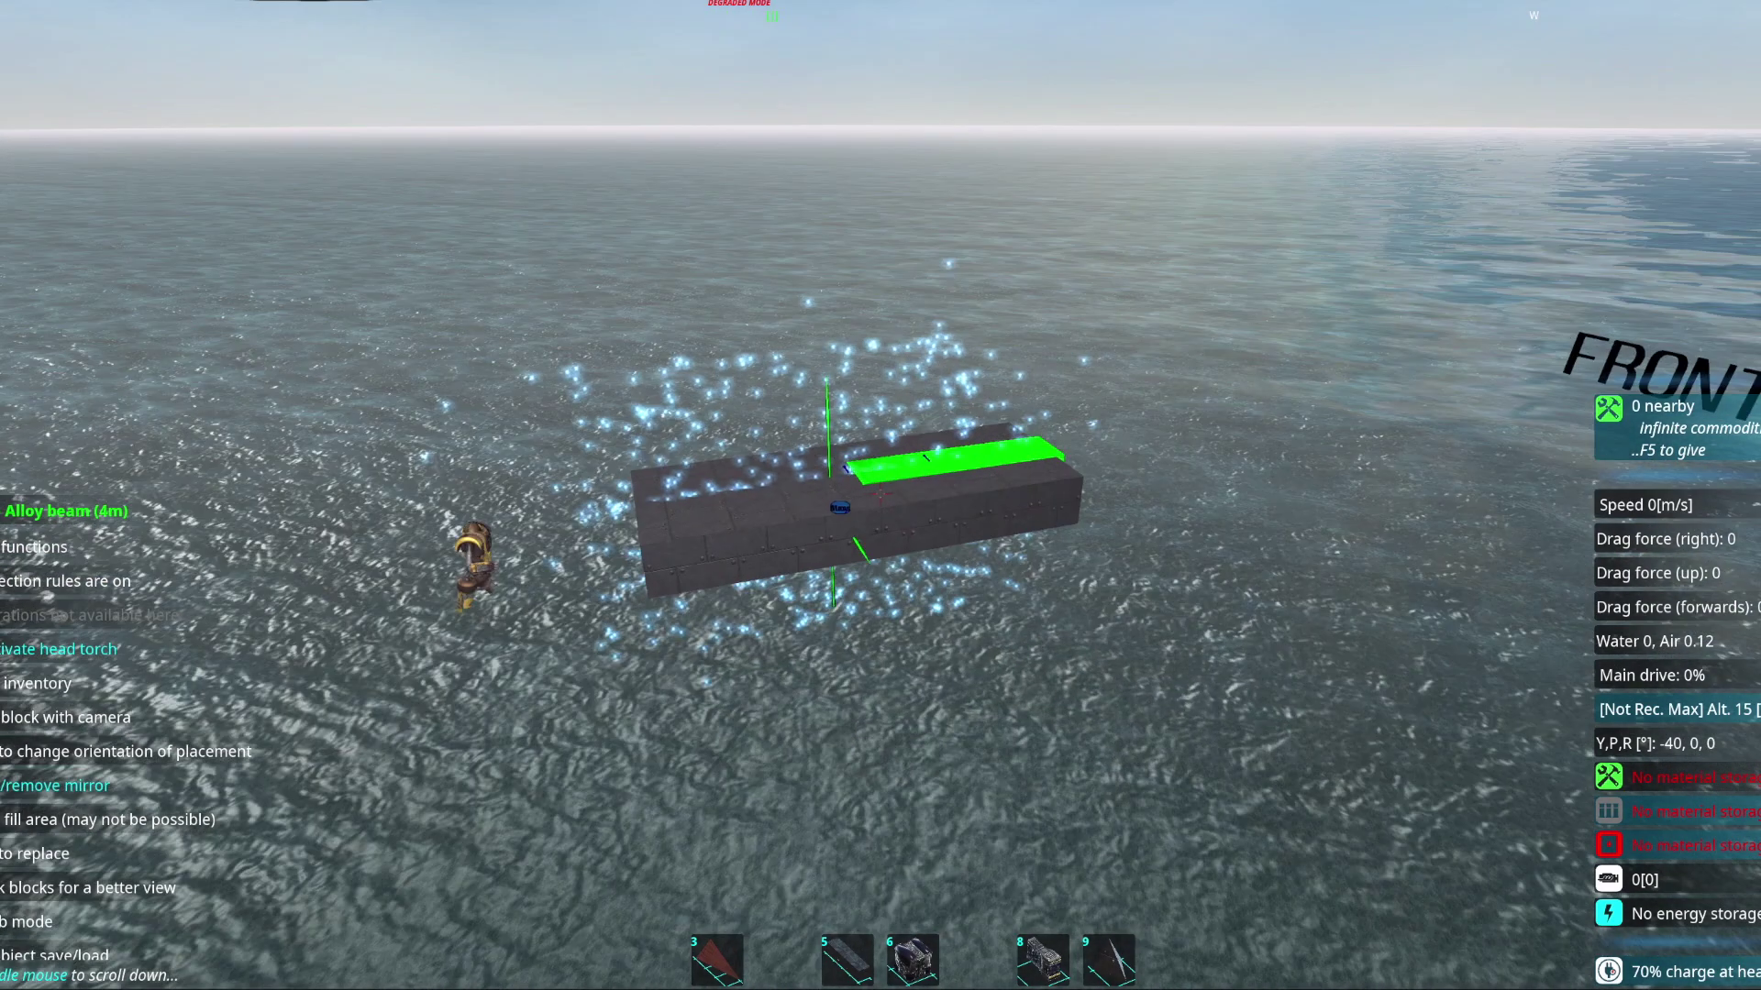
click(880, 495)
key(space)
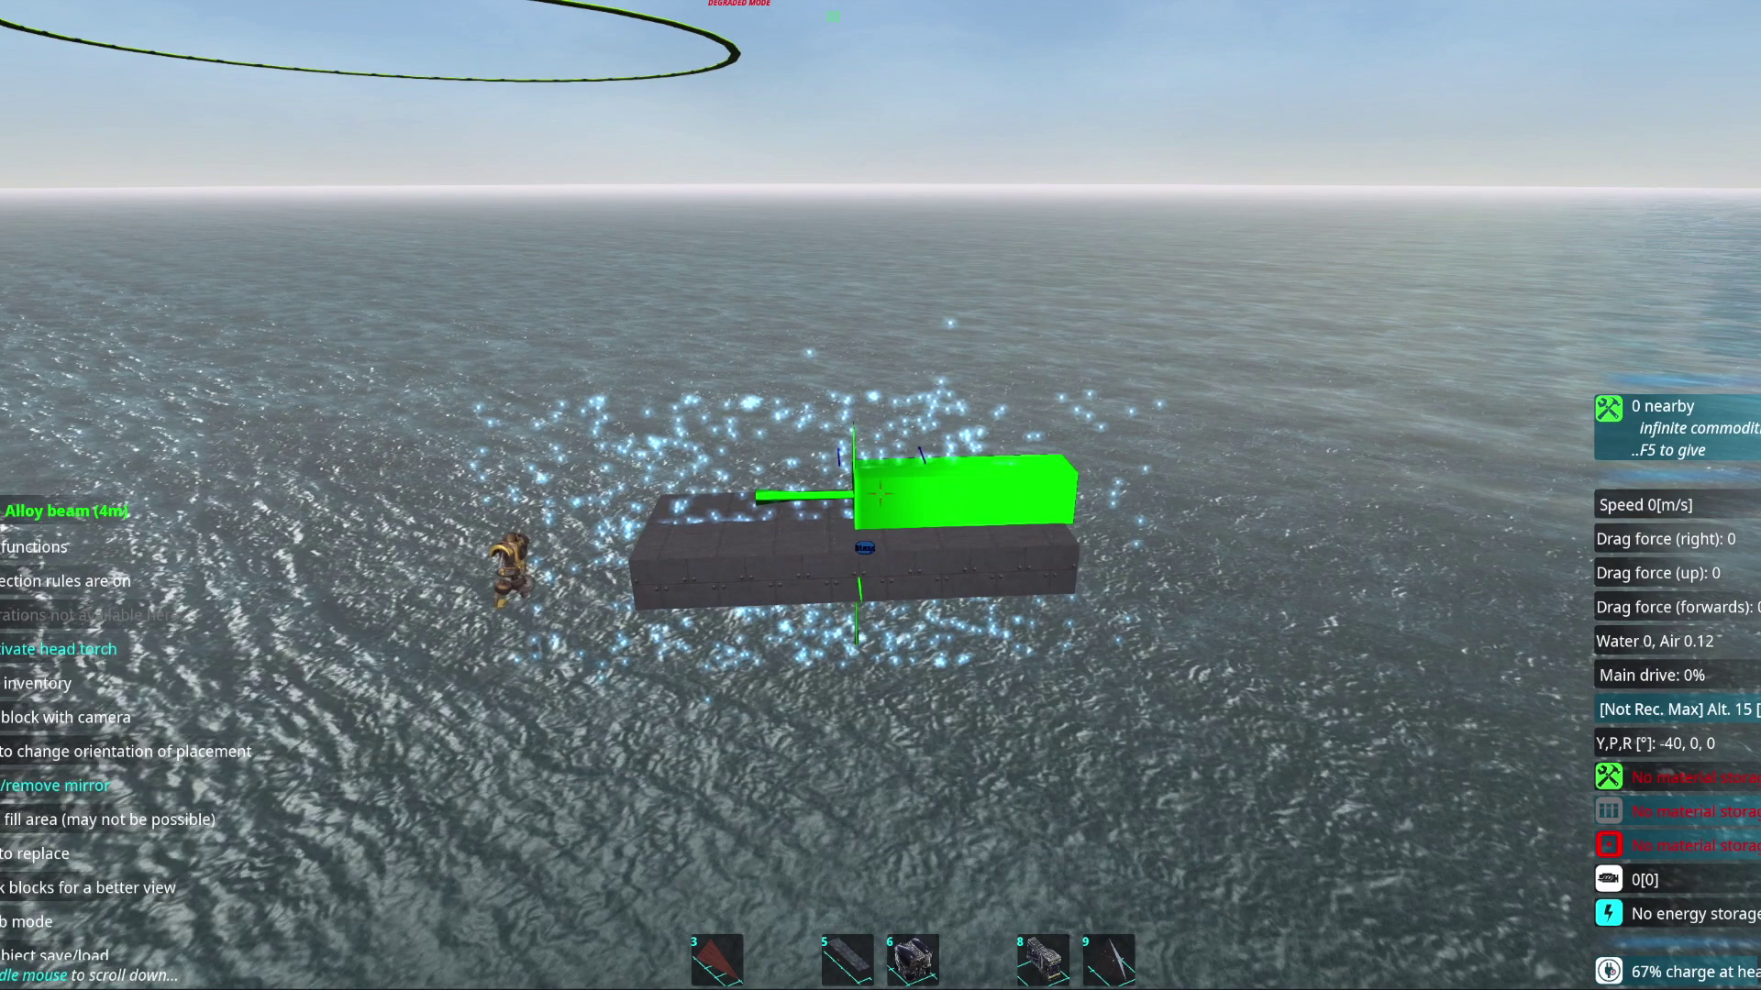
Destroy all vehicles in the designer, including the alloy beam structure.
key(Escape)
click(136, 746)
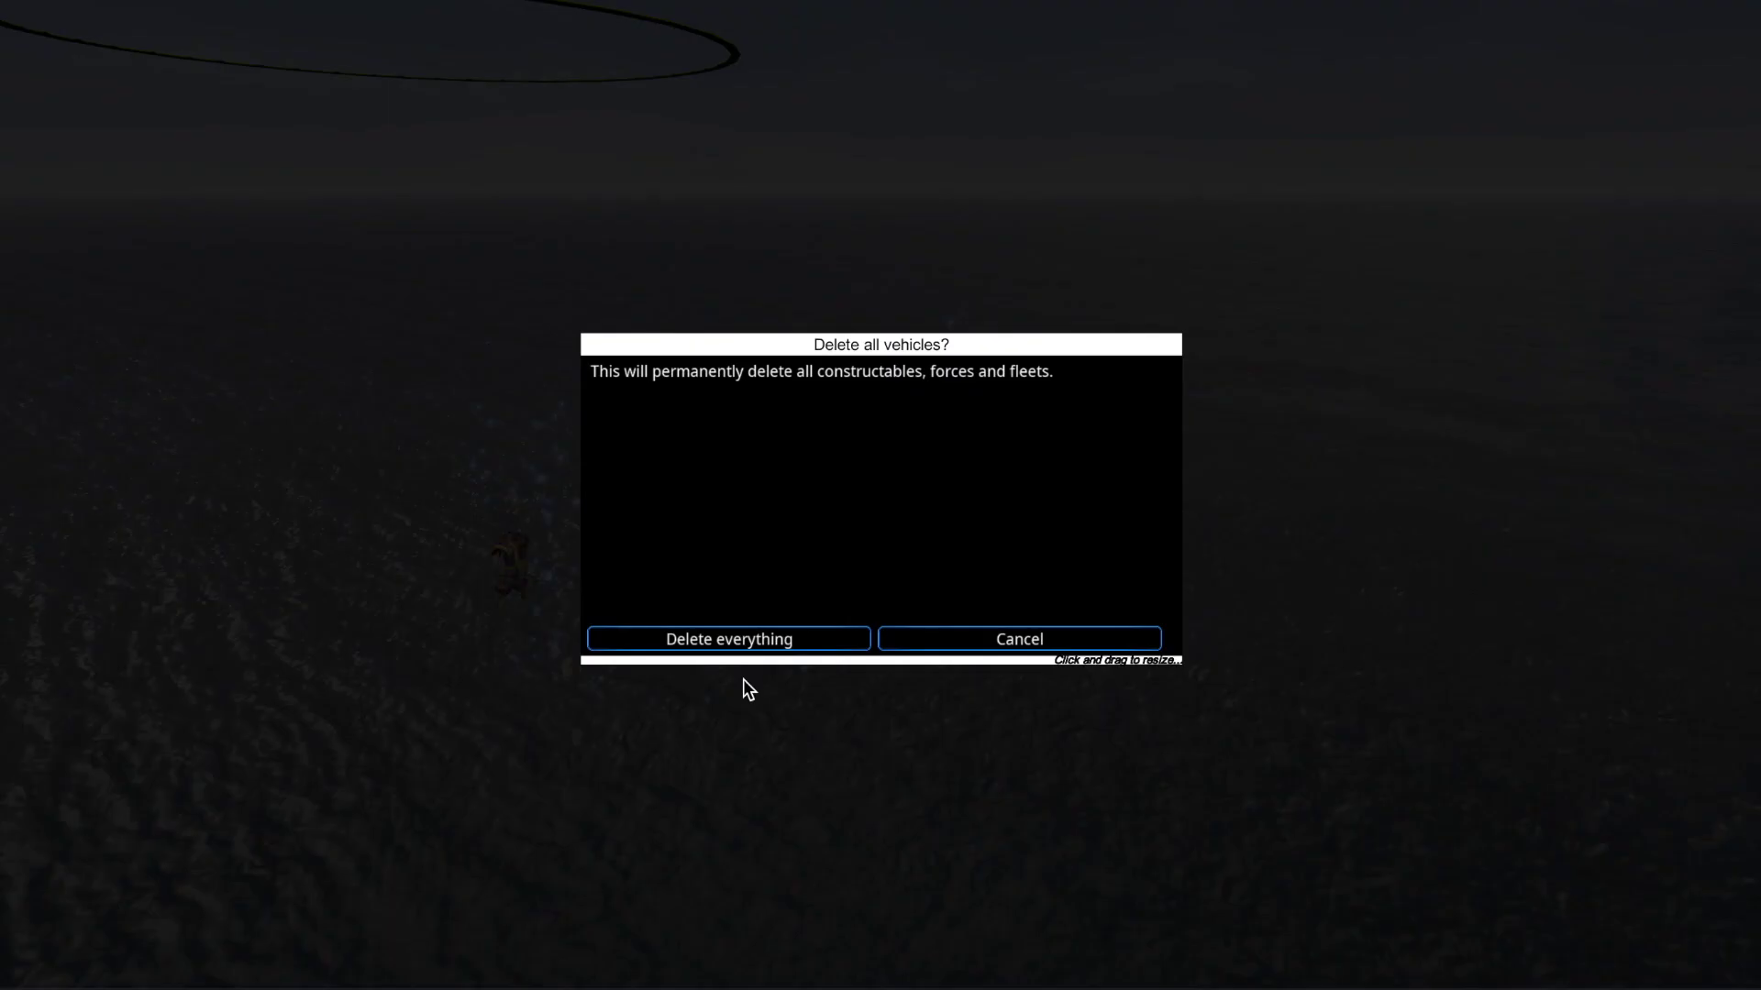
click(773, 642)
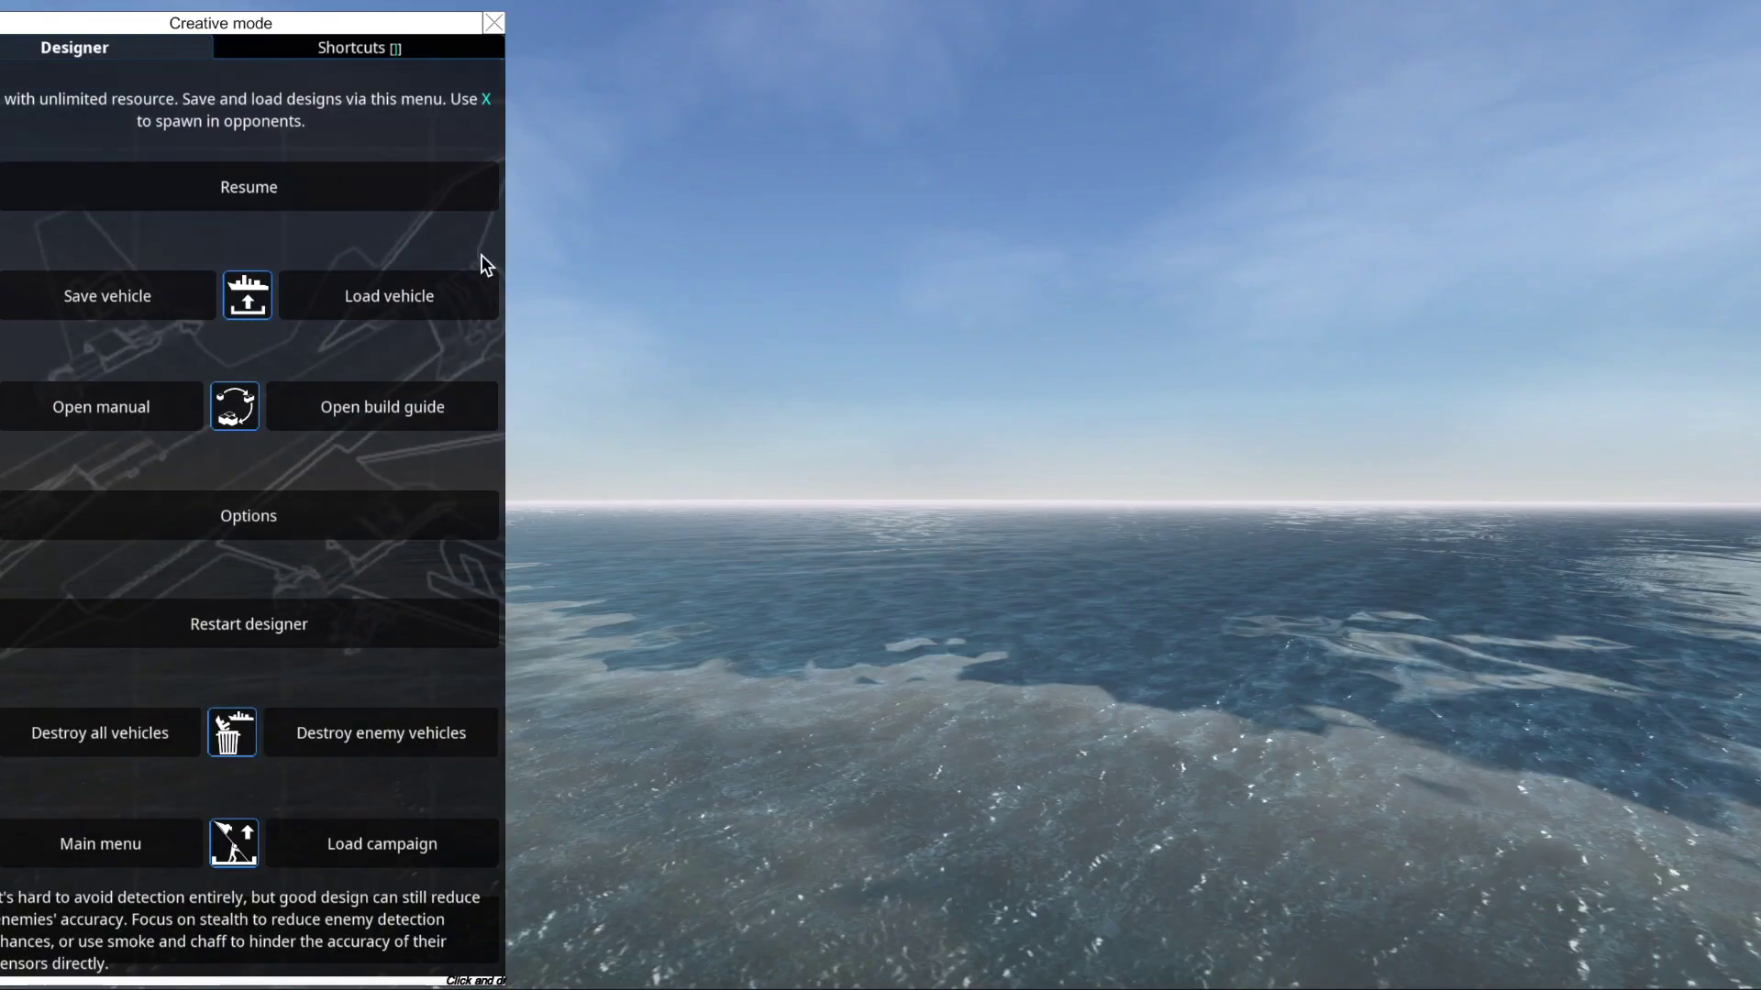
Load the F-16 Xiyang 2 design from the Planes folder of the saved vehicles.
click(410, 299)
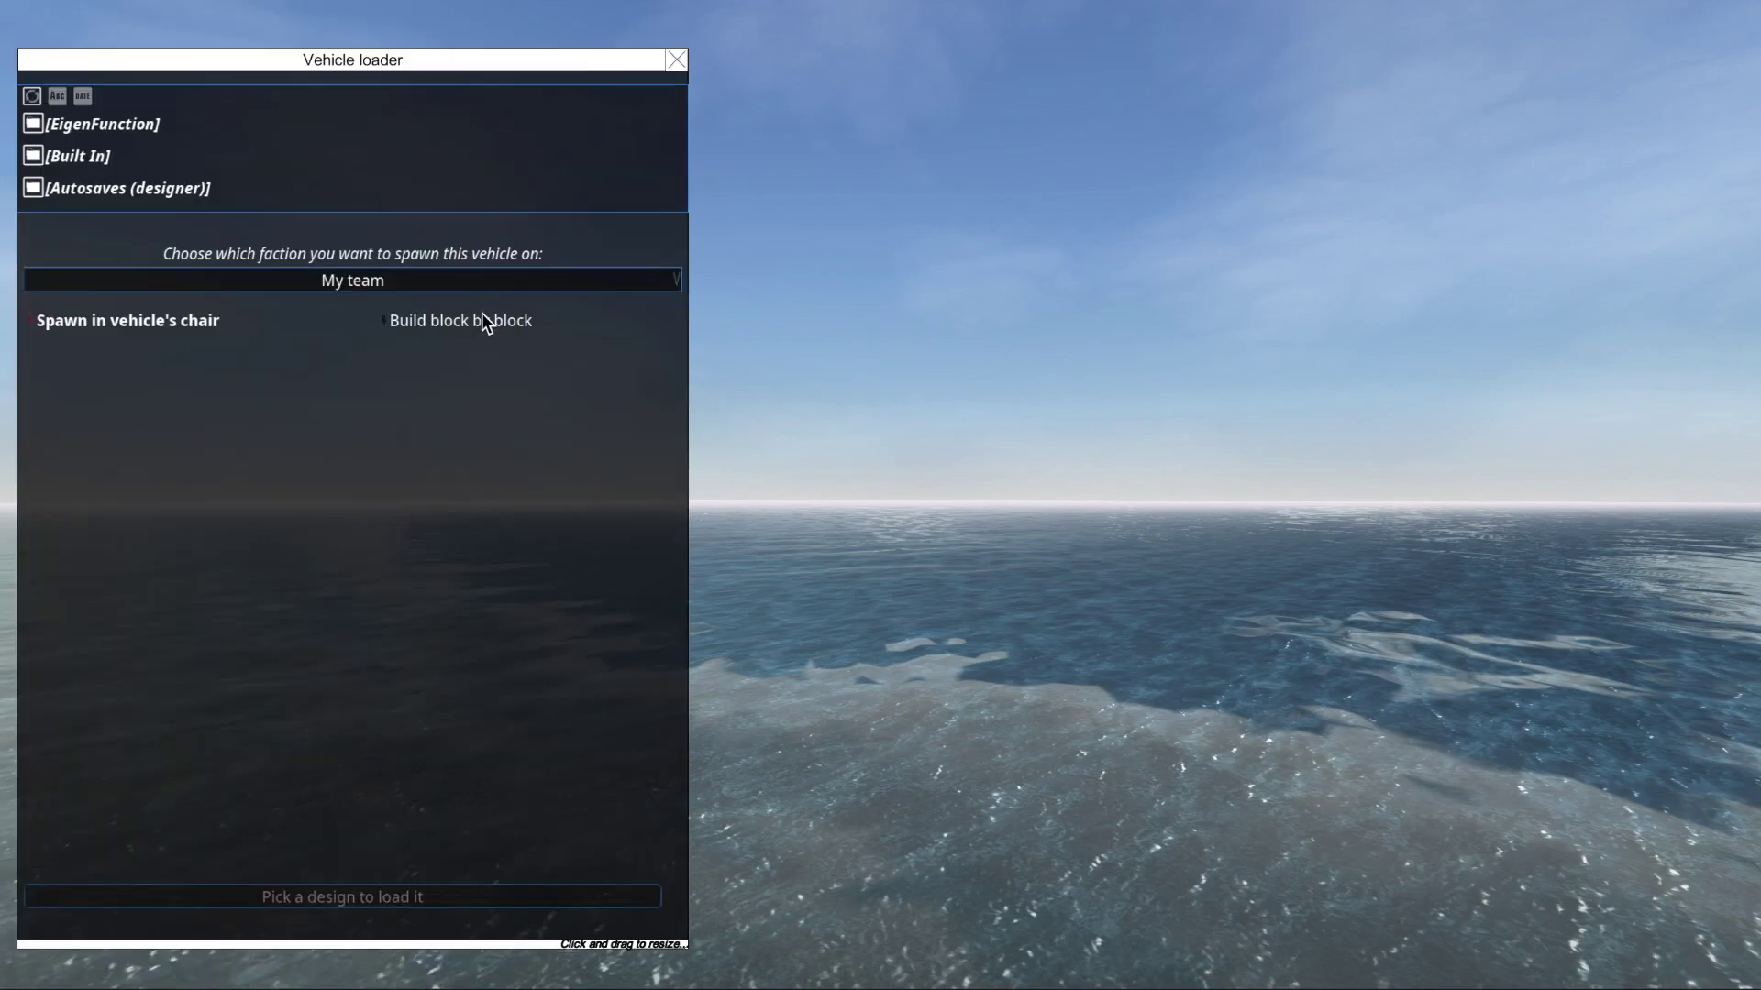
click(192, 120)
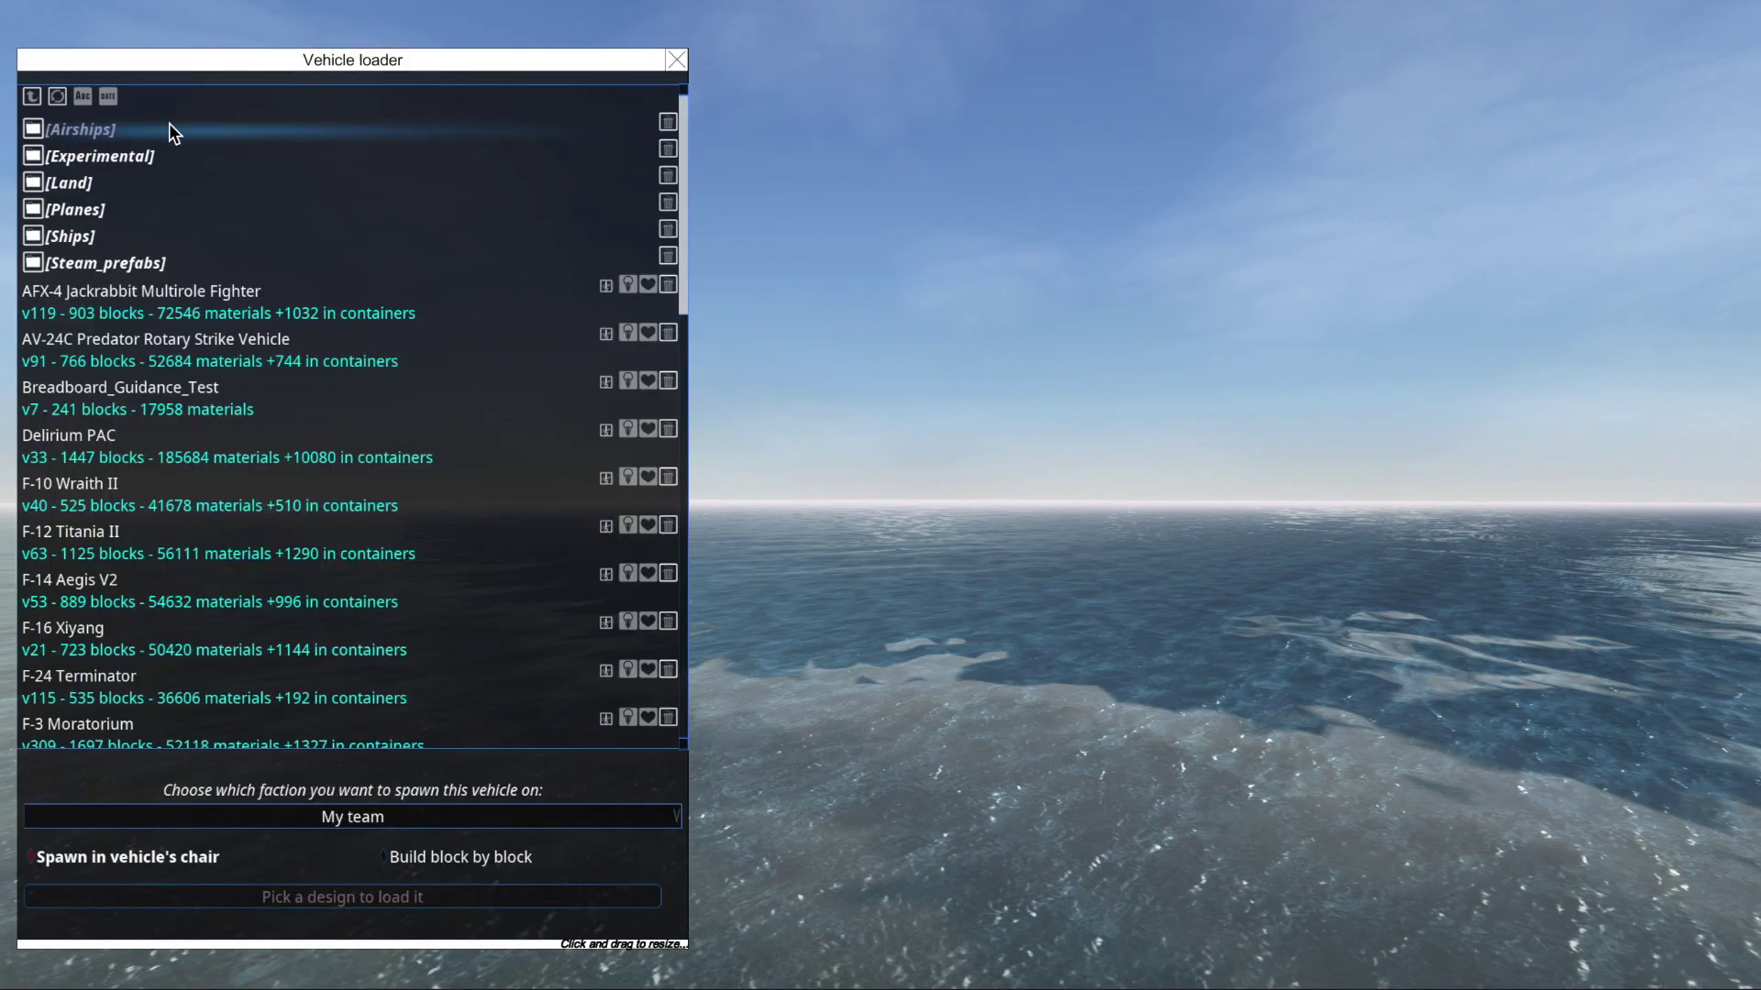
click(98, 208)
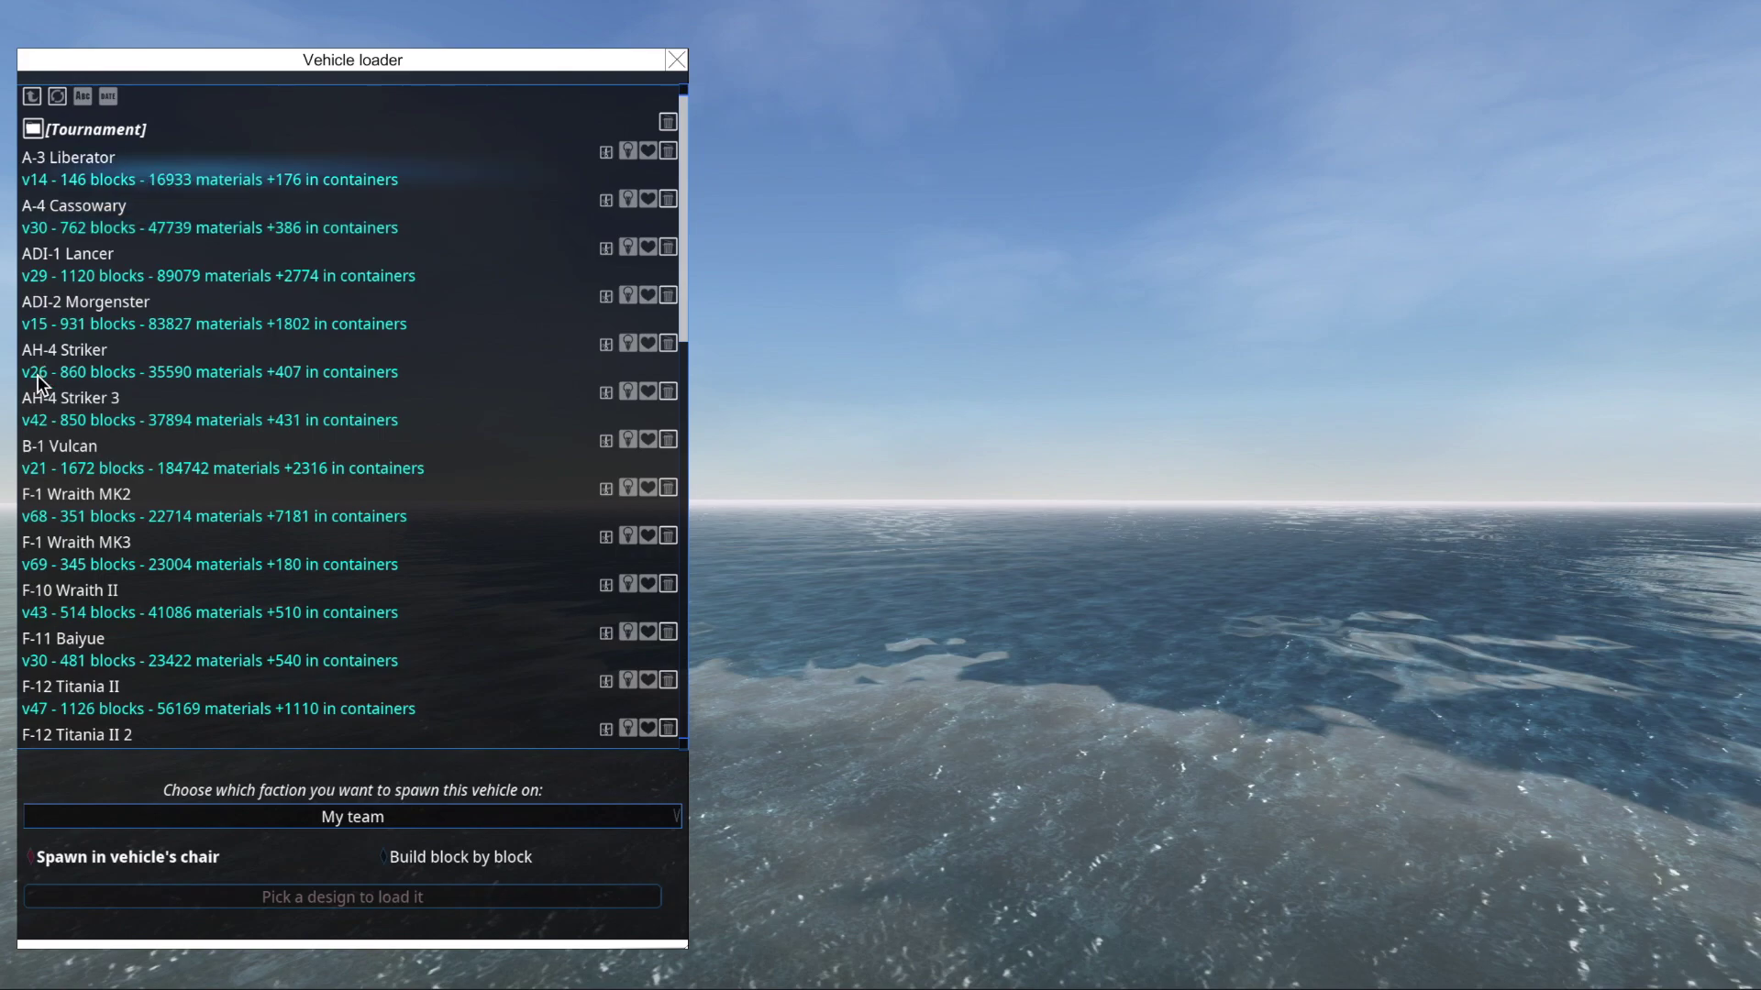
scroll(261, 479, down, 3)
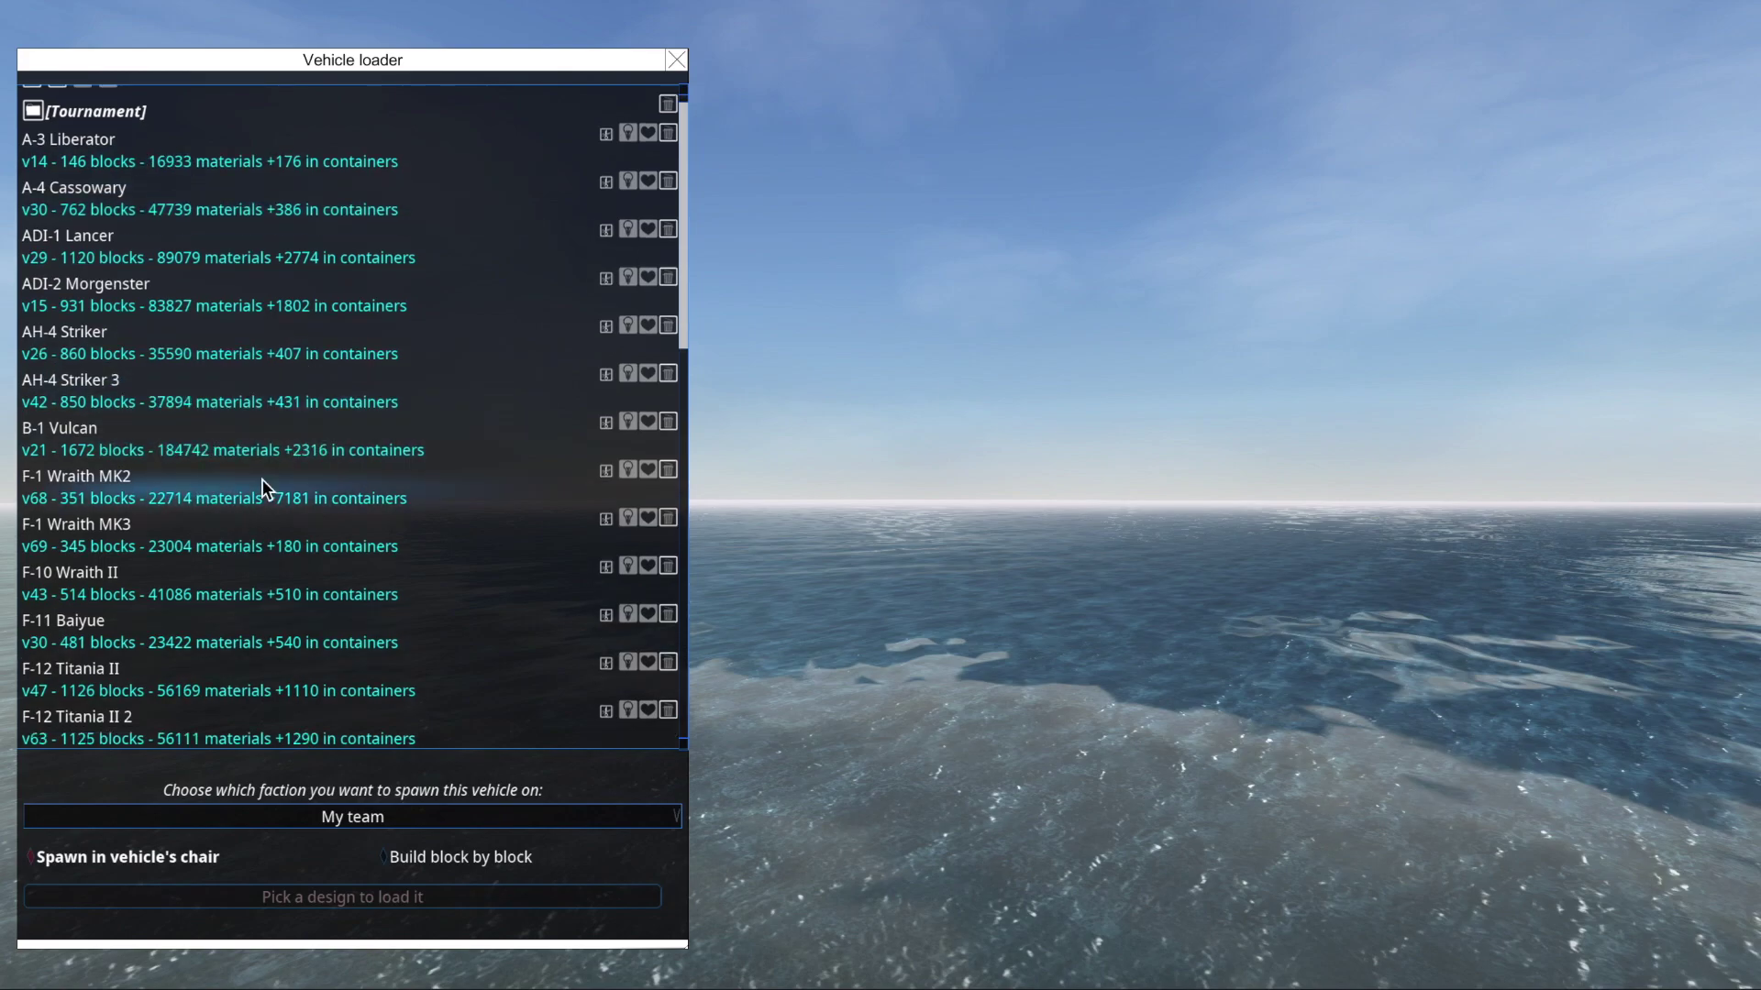
scroll(229, 513, down, 1)
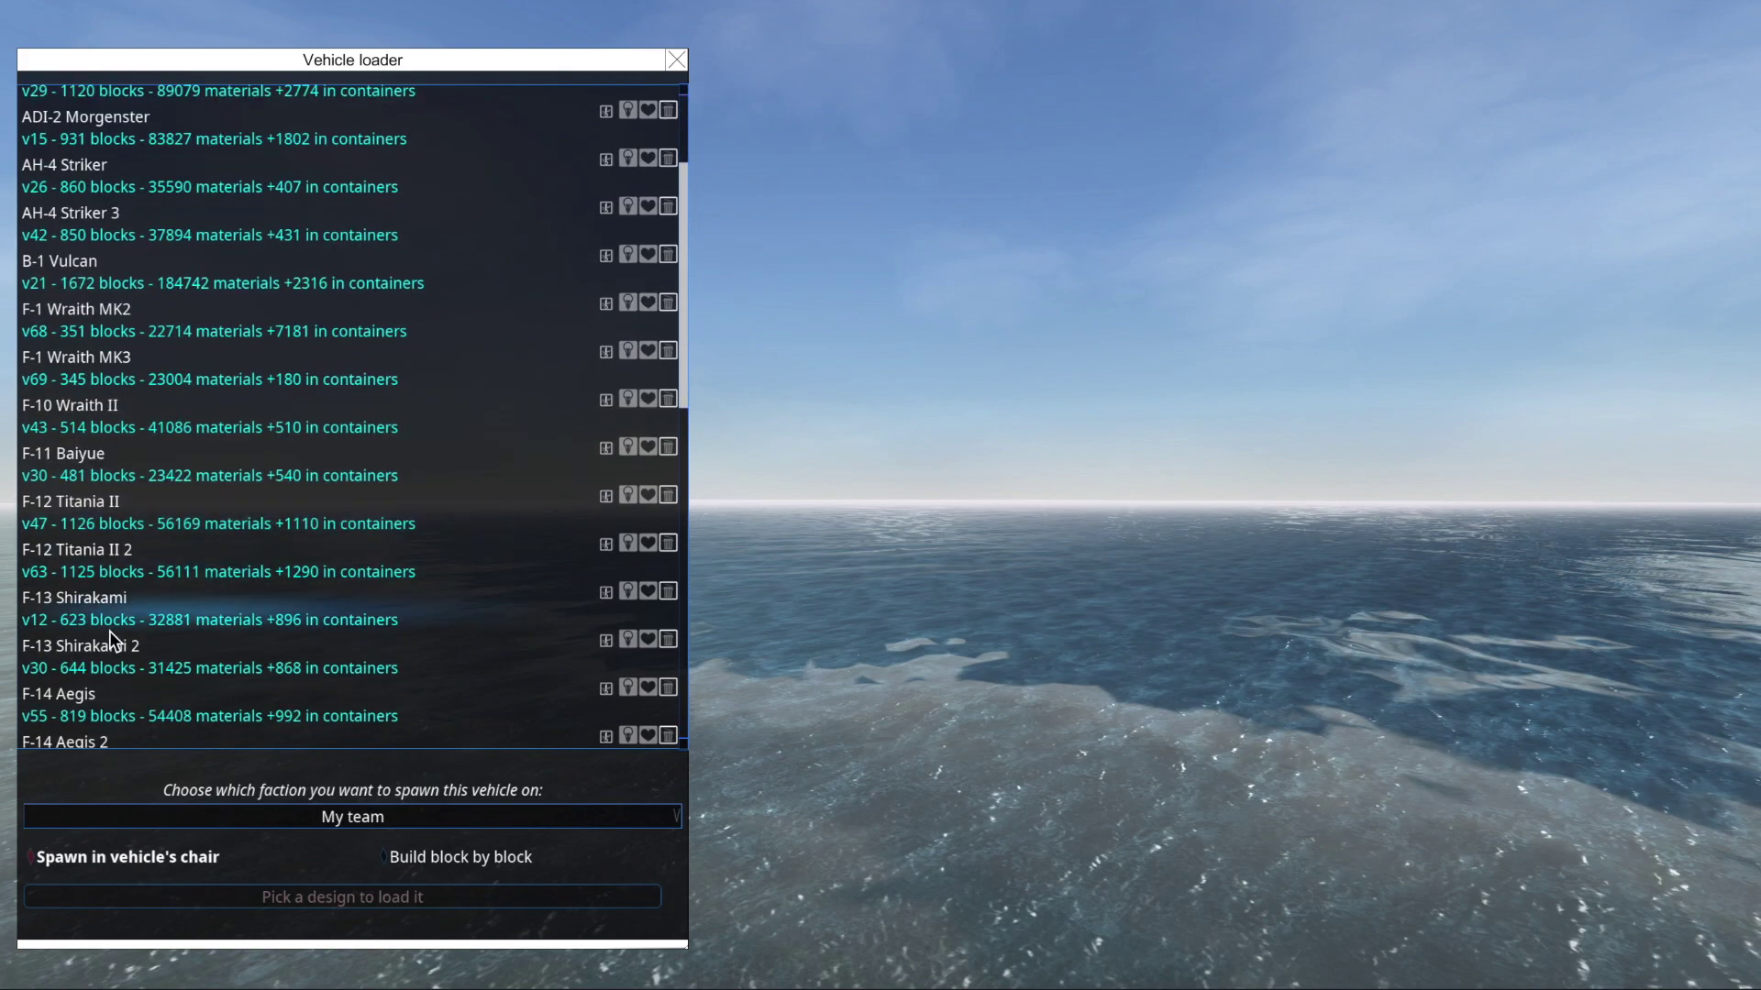
scroll(108, 631, down, 1)
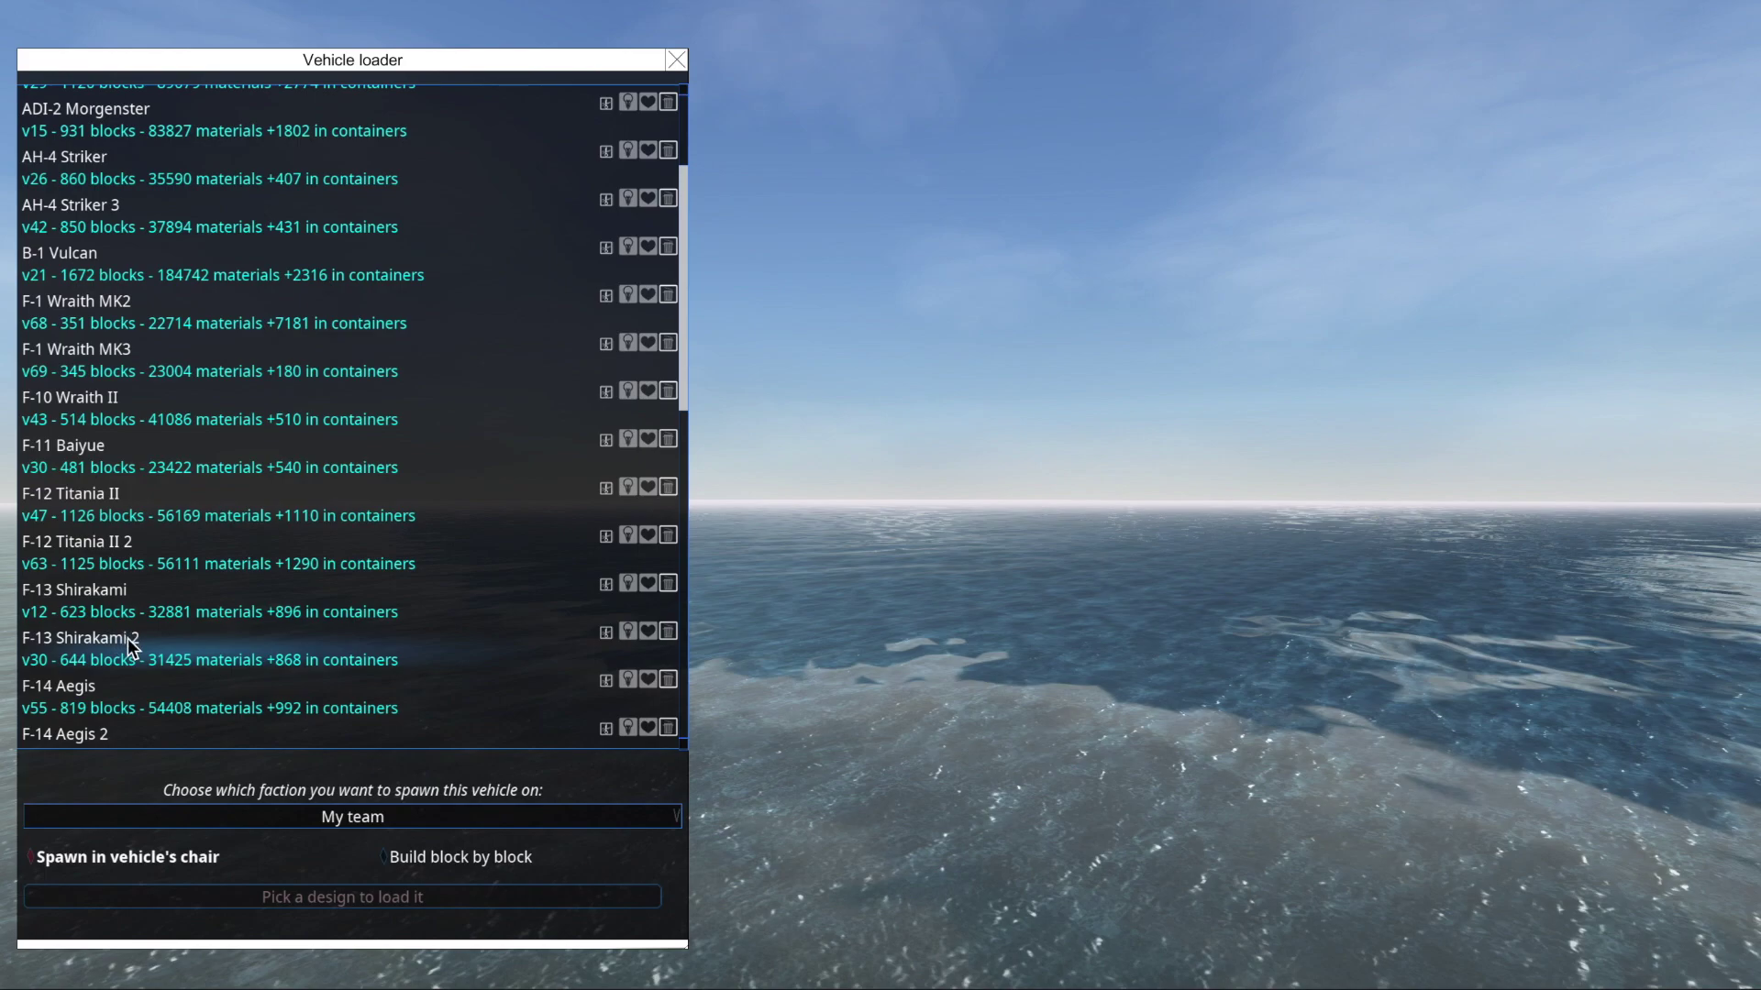
click(132, 640)
scroll(141, 642, down, 7)
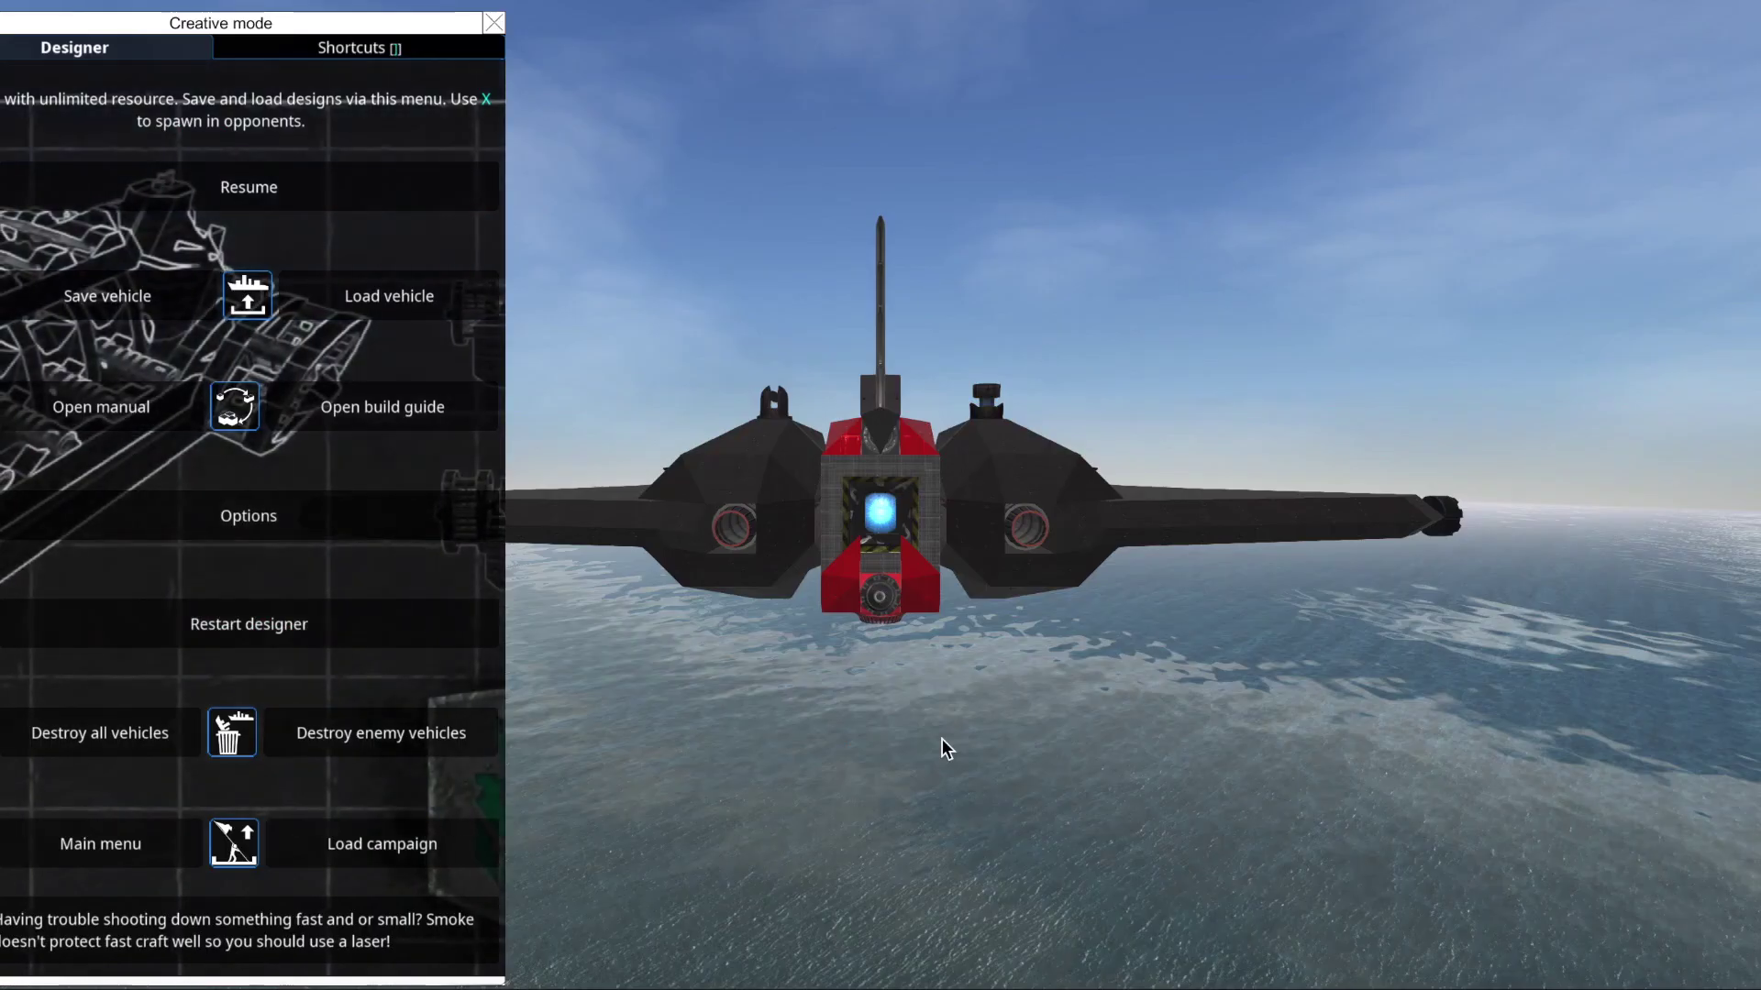
key(Escape)
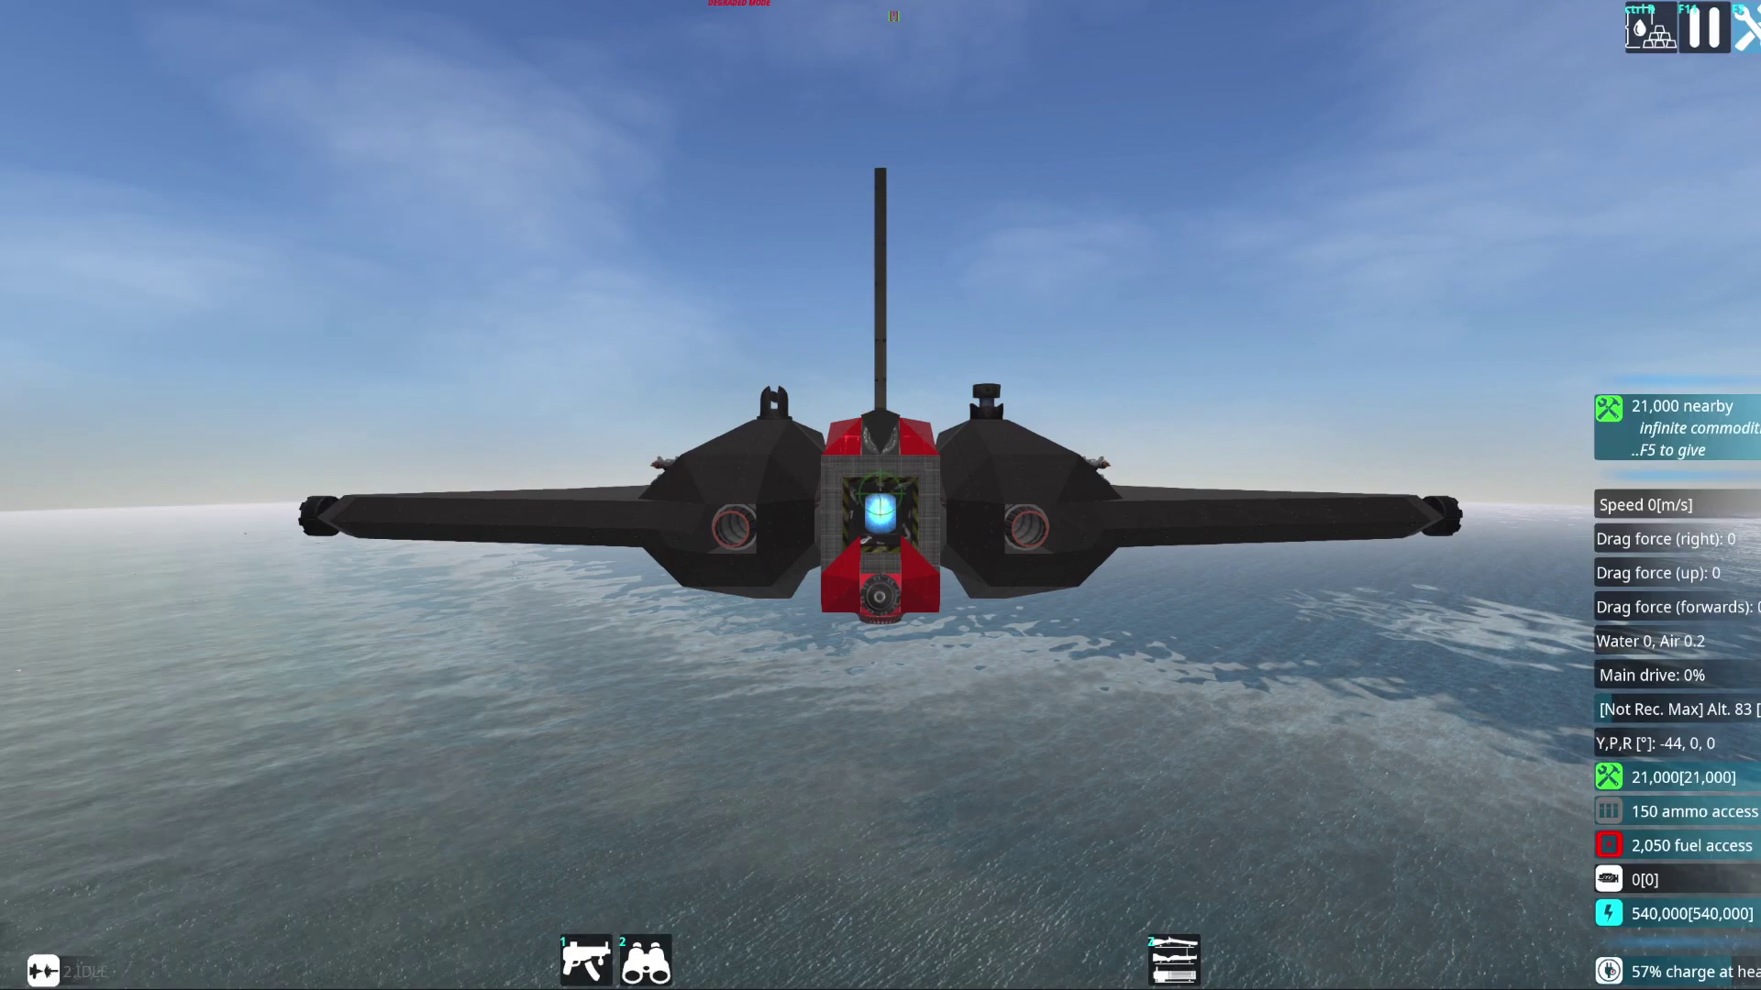
Follow the jets in flight and observe how they manoeuvre against each other.
key(c)
key(w)
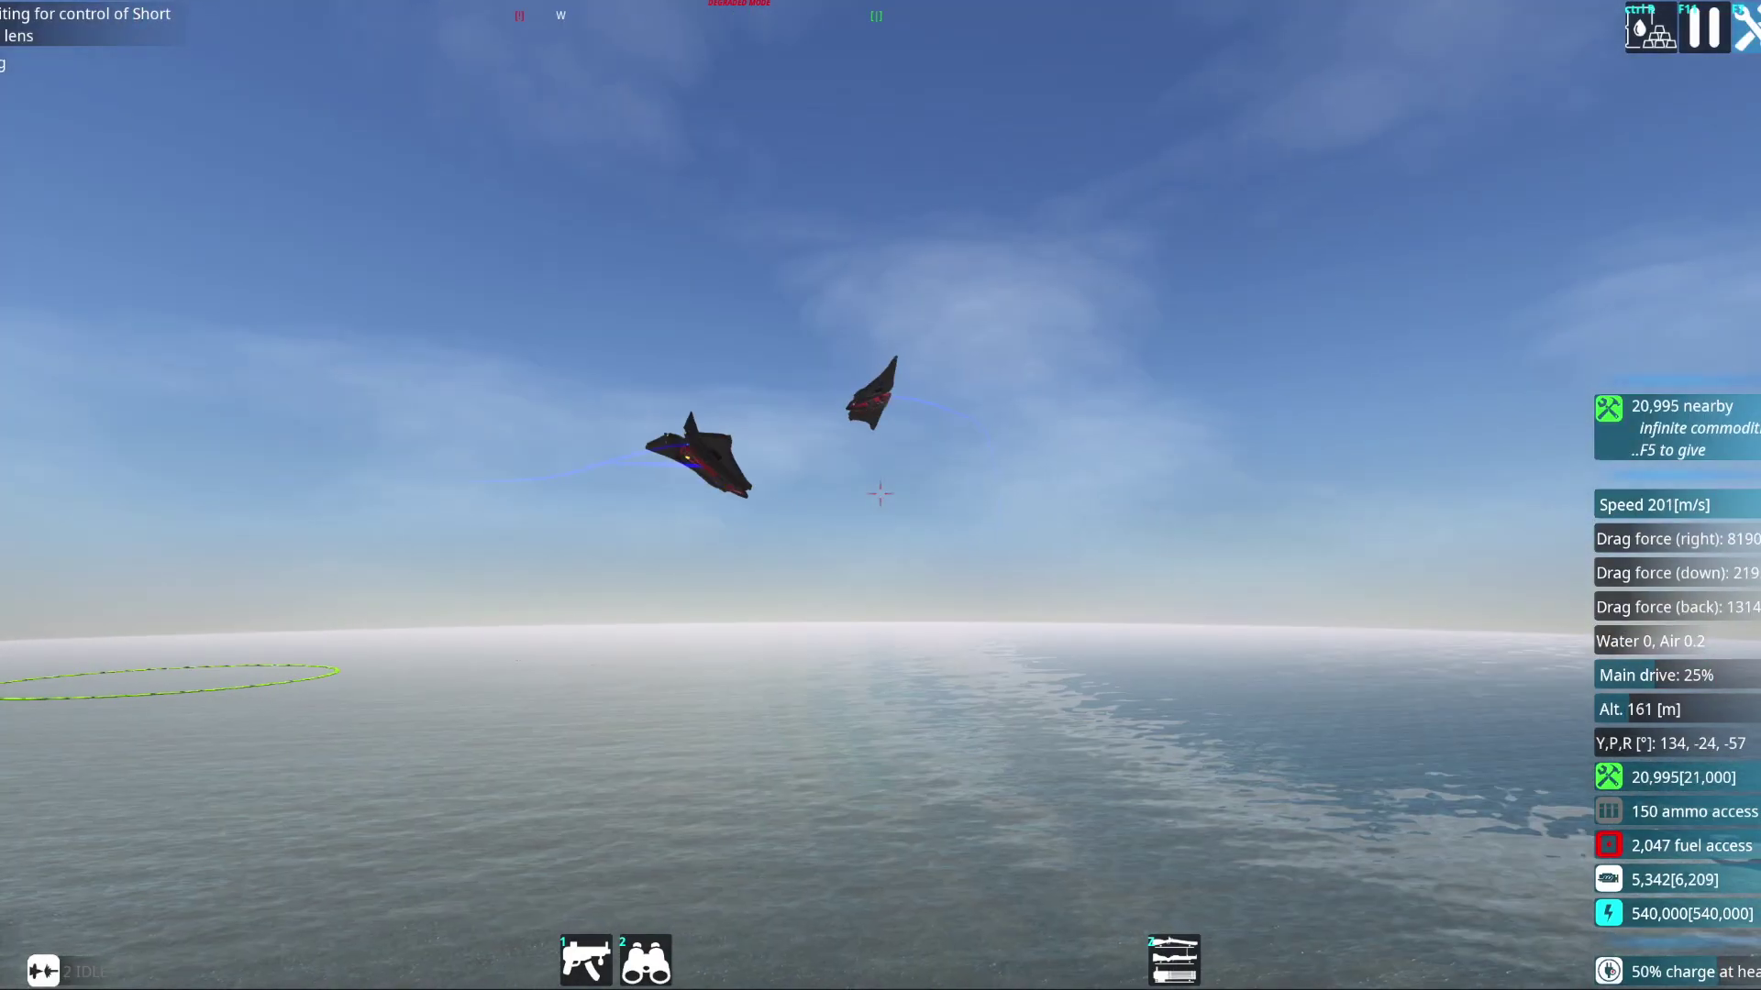
key(s)
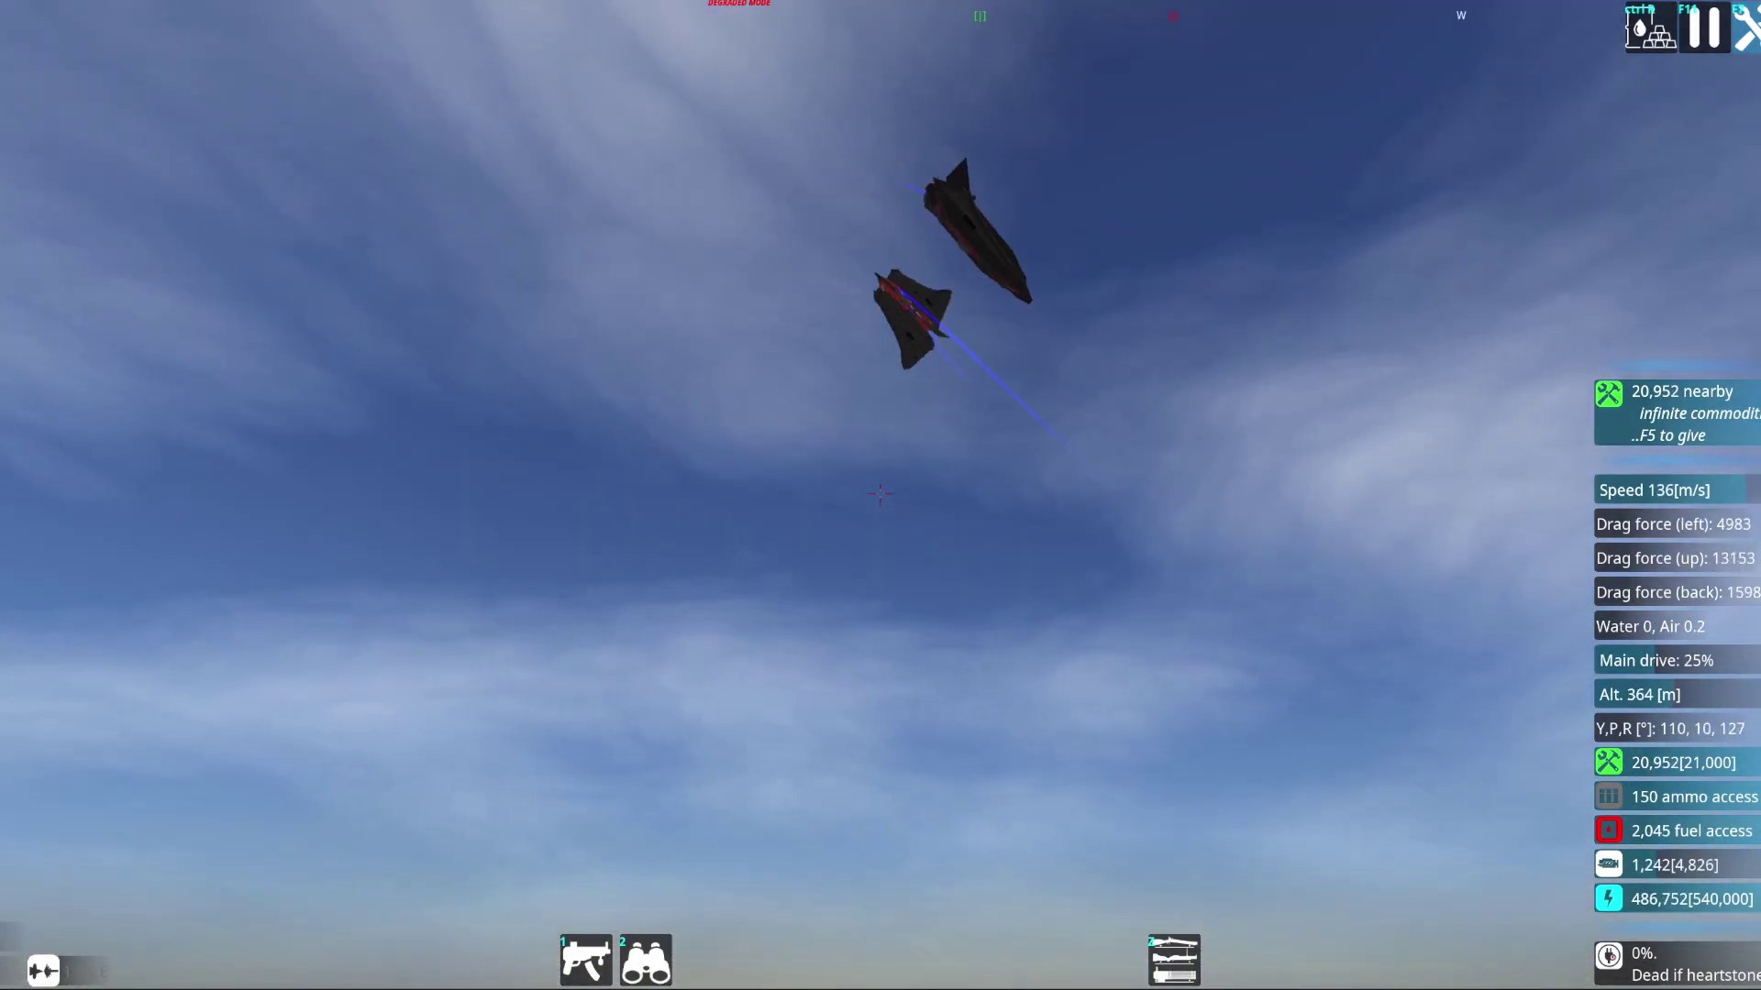
Delete all vehicles from the designer to clear away the flying jets.
key(Escape)
click(371, 724)
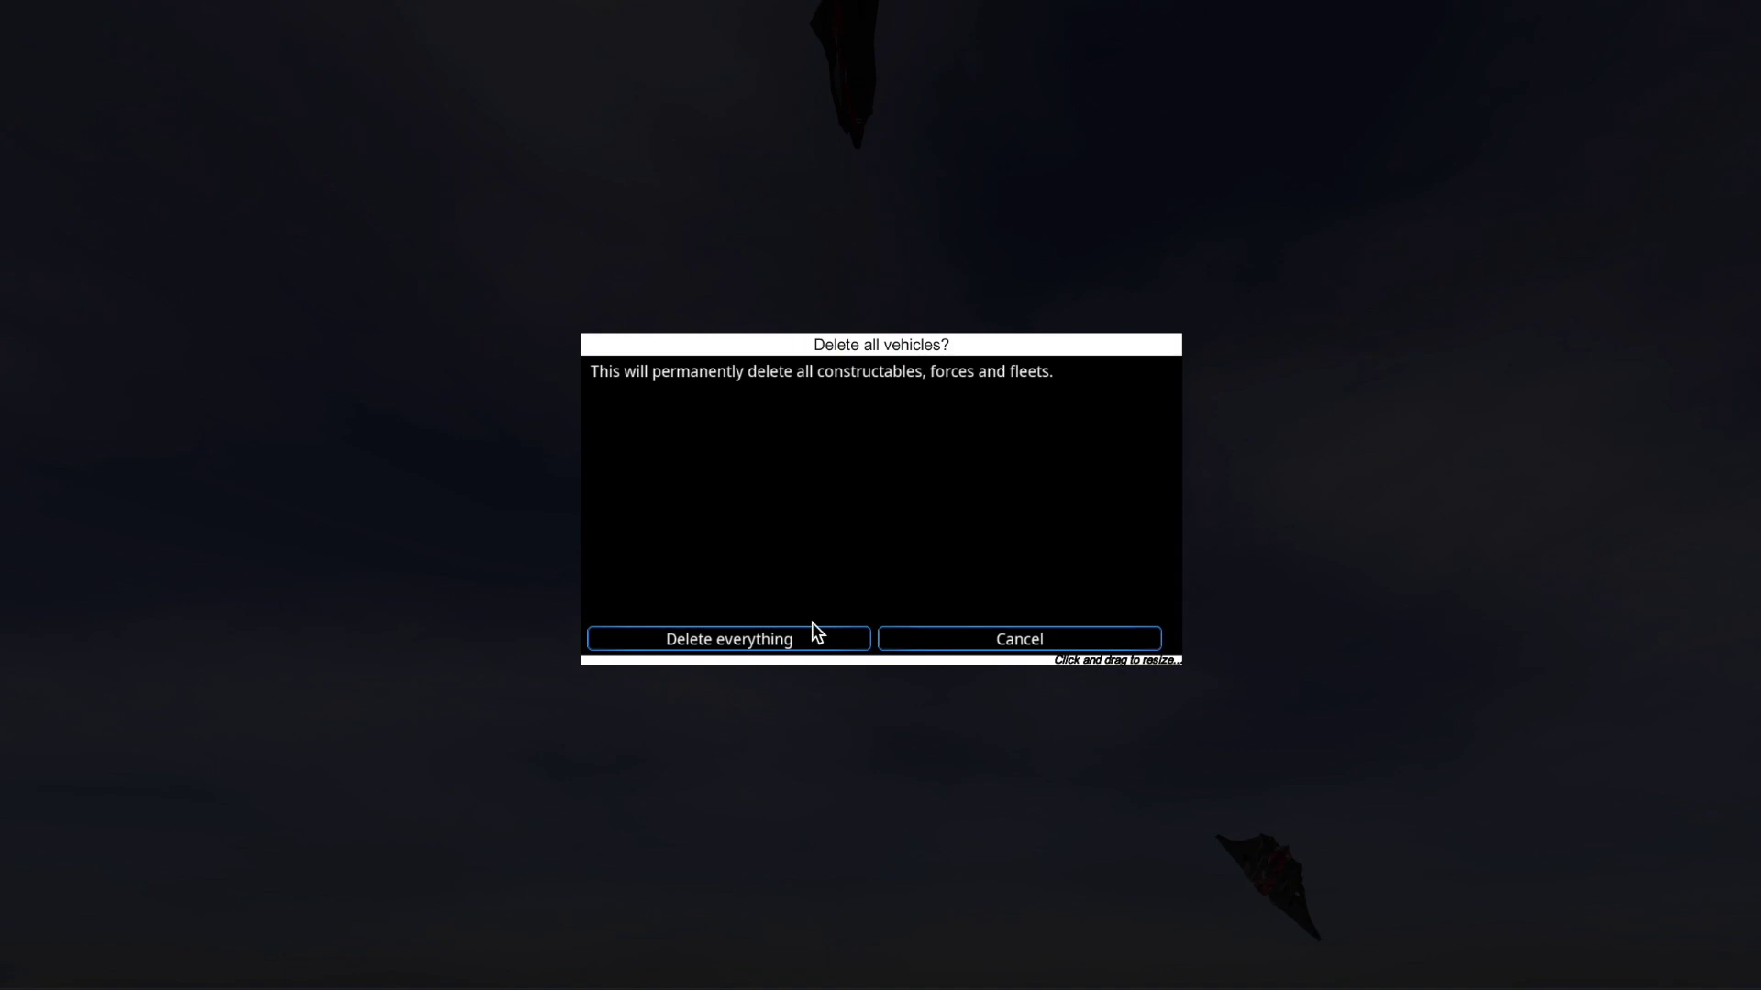
click(814, 633)
key(Escape)
Load a fresh F-16 Xiyang 2 for the My team faction.
key(Escape)
key(Escape)
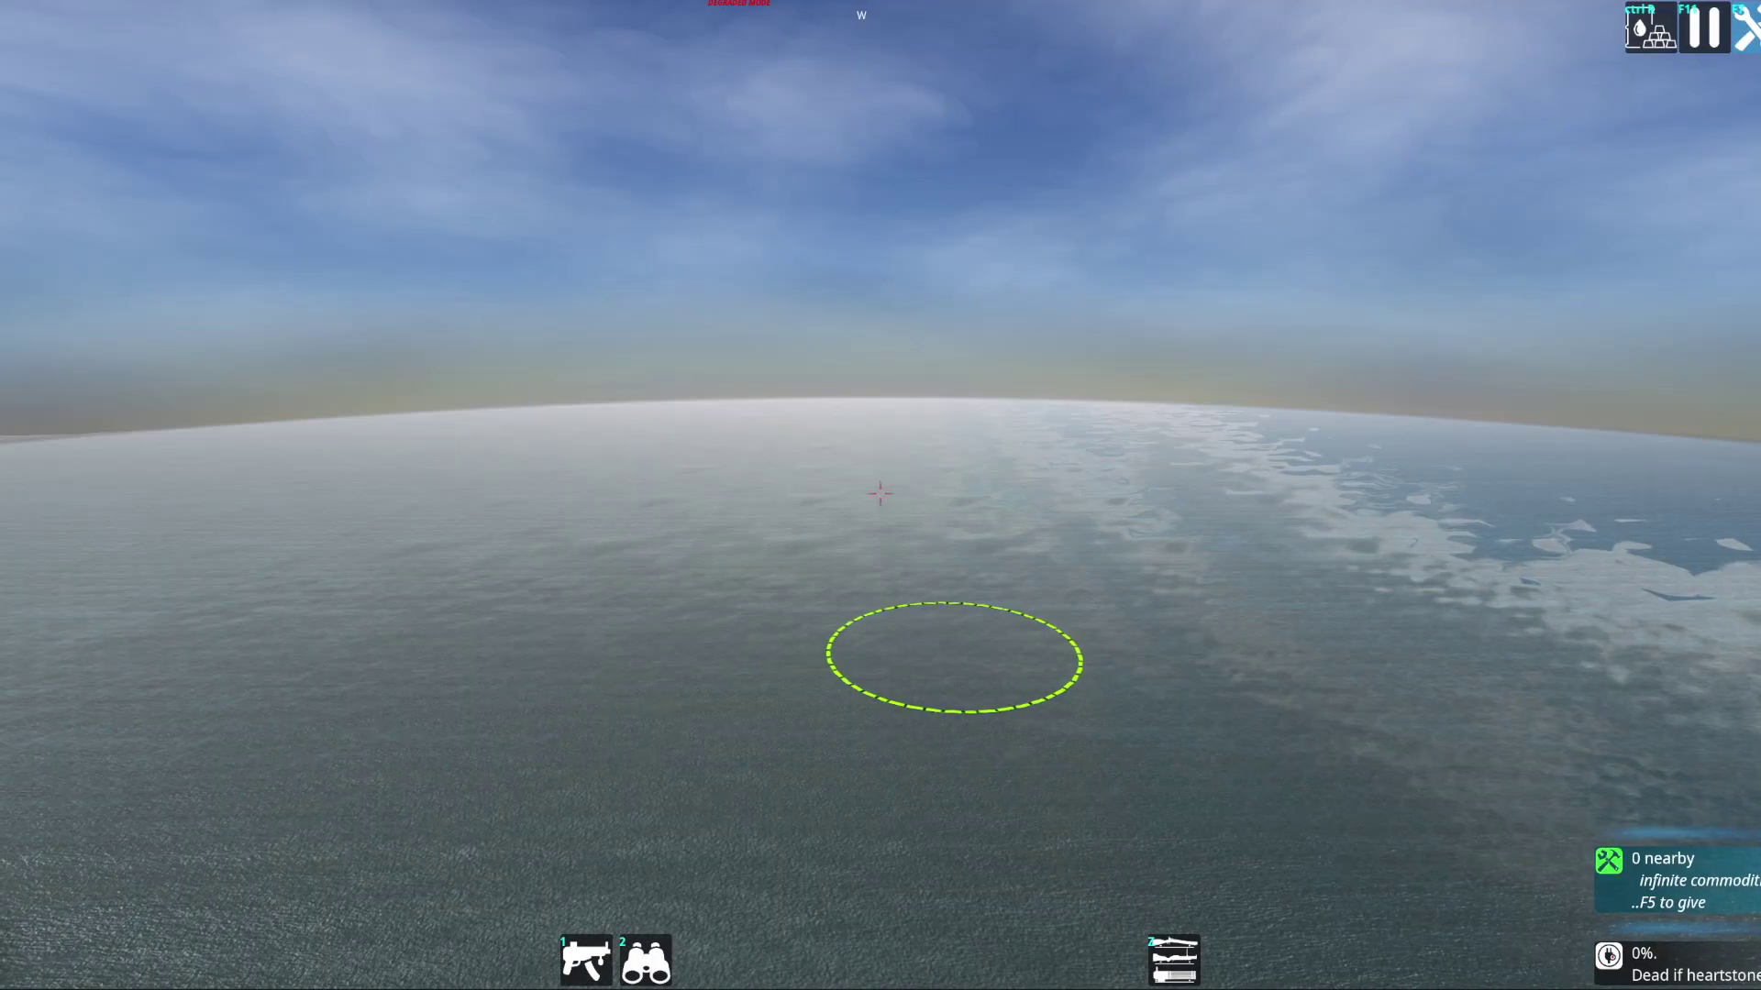
key(Escape)
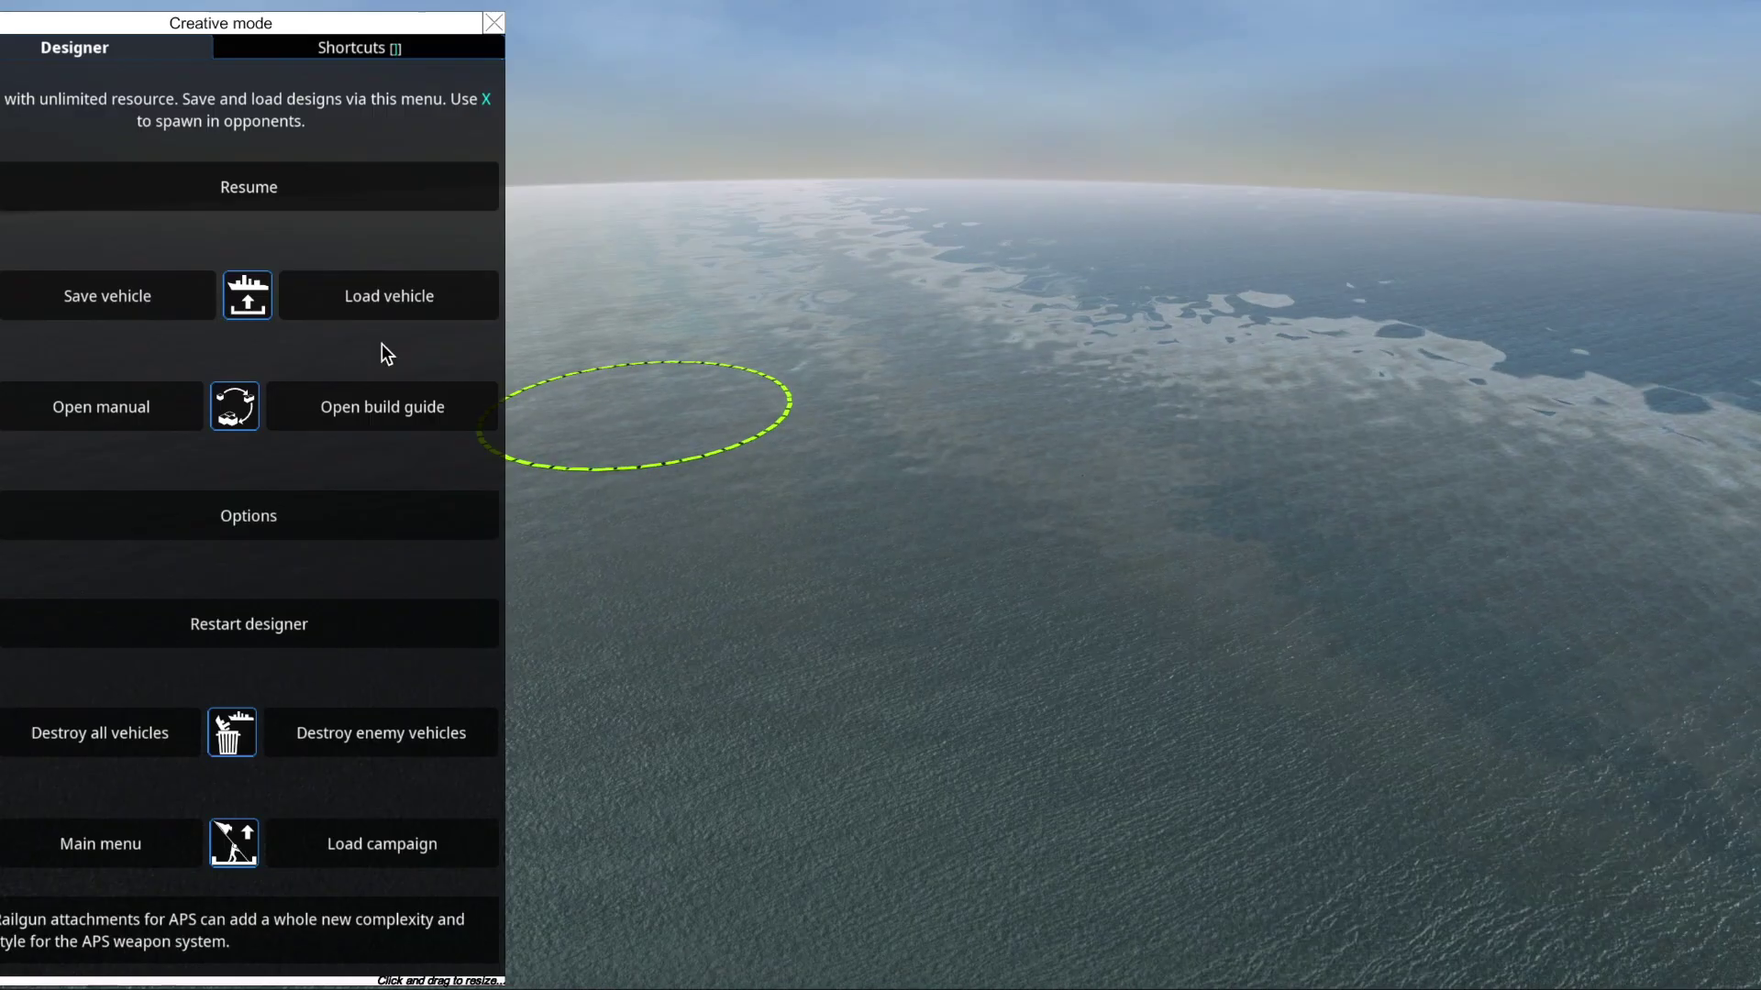
click(406, 306)
click(402, 816)
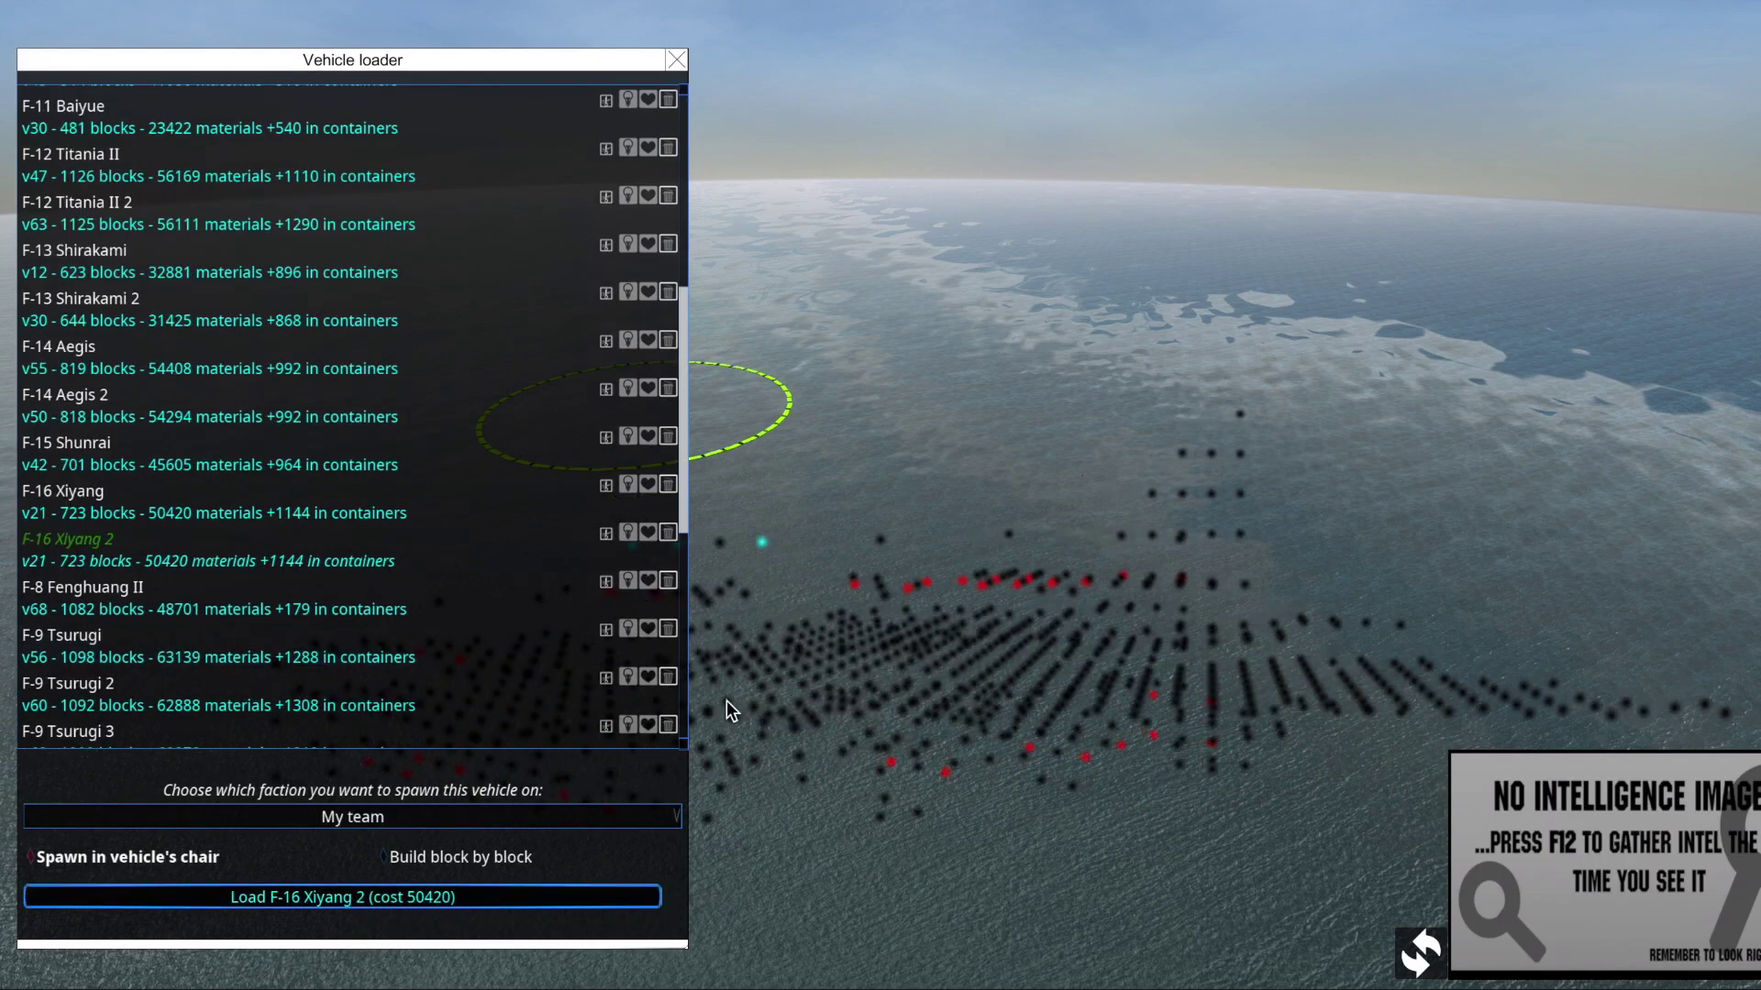
click(1076, 504)
key(Escape)
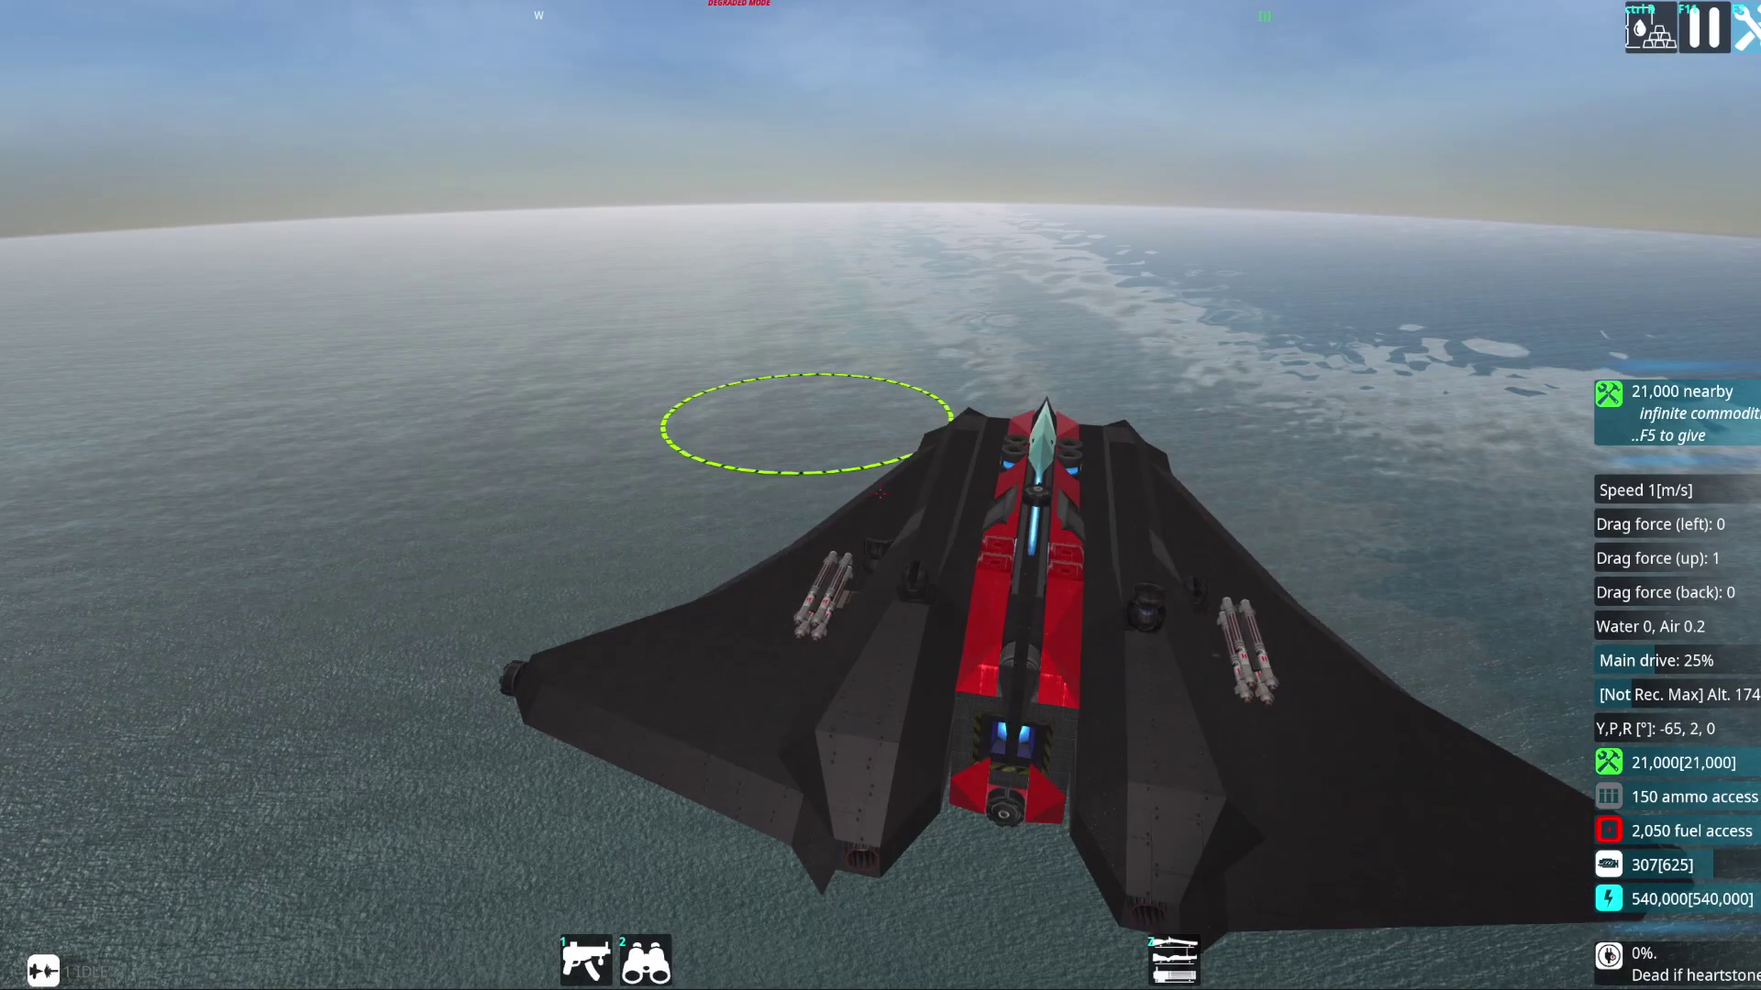
Enter build mode on the jet, shrink its blocks to expose the interior, and open its AI Bread board.
key(b)
key(w)
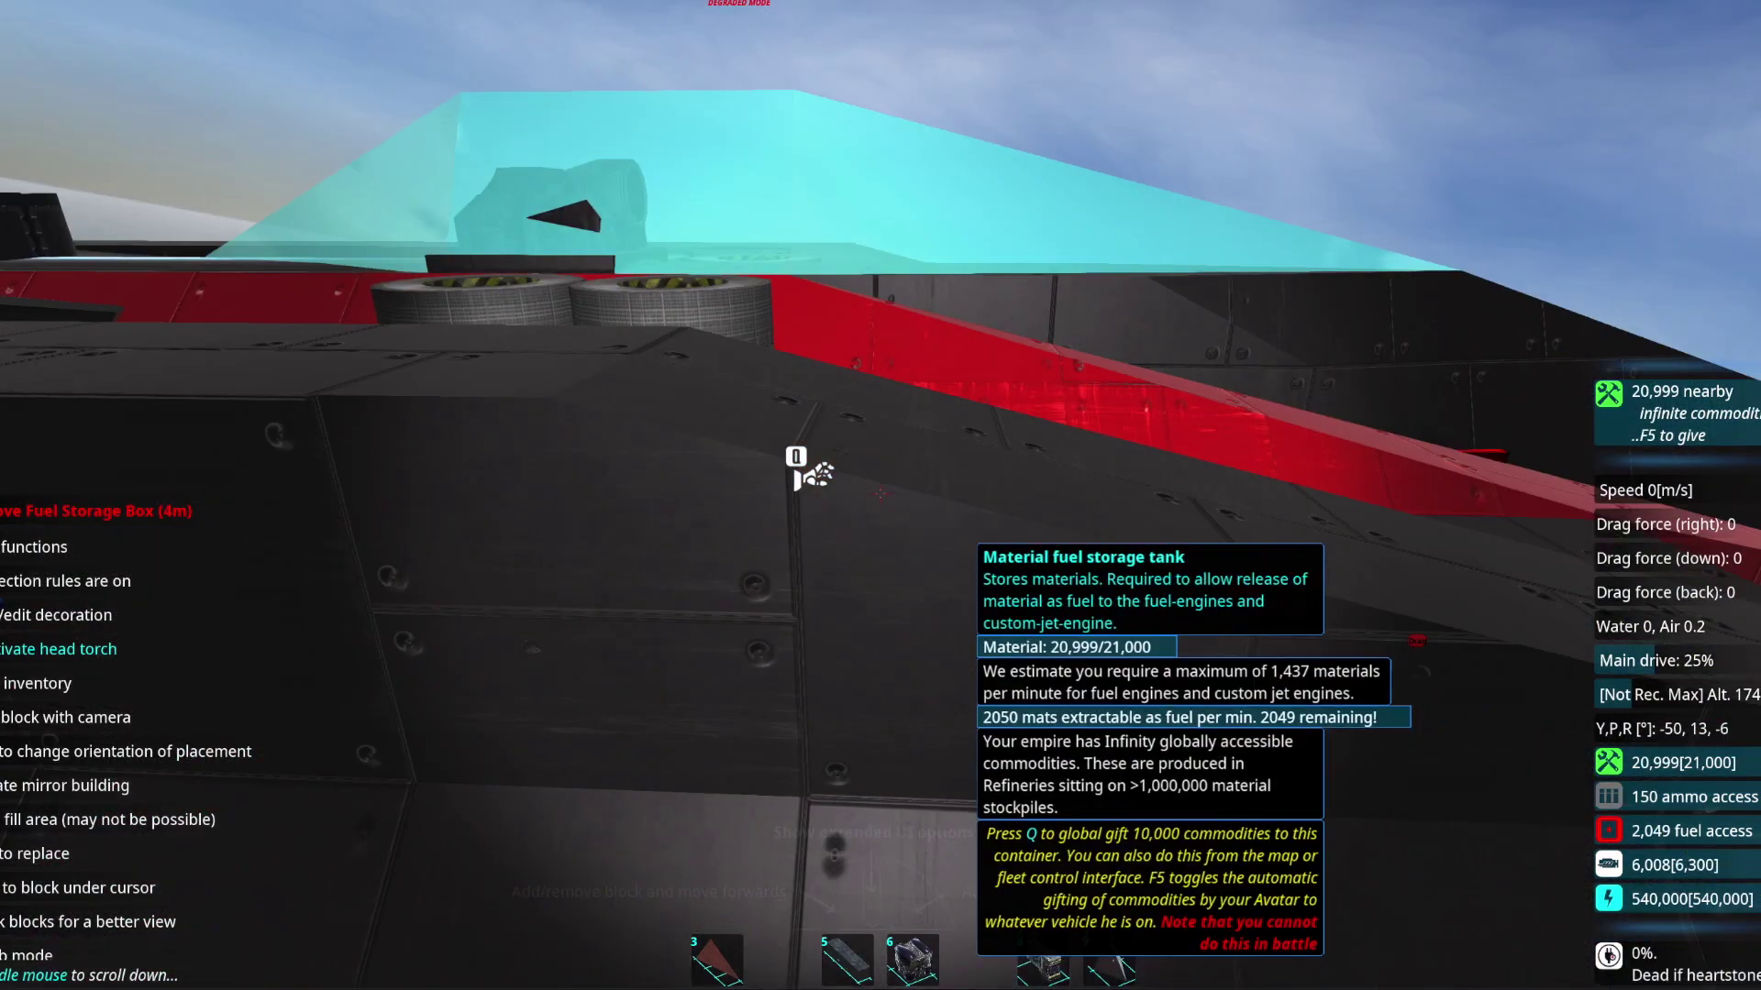
key(e)
click(352, 92)
key(w)
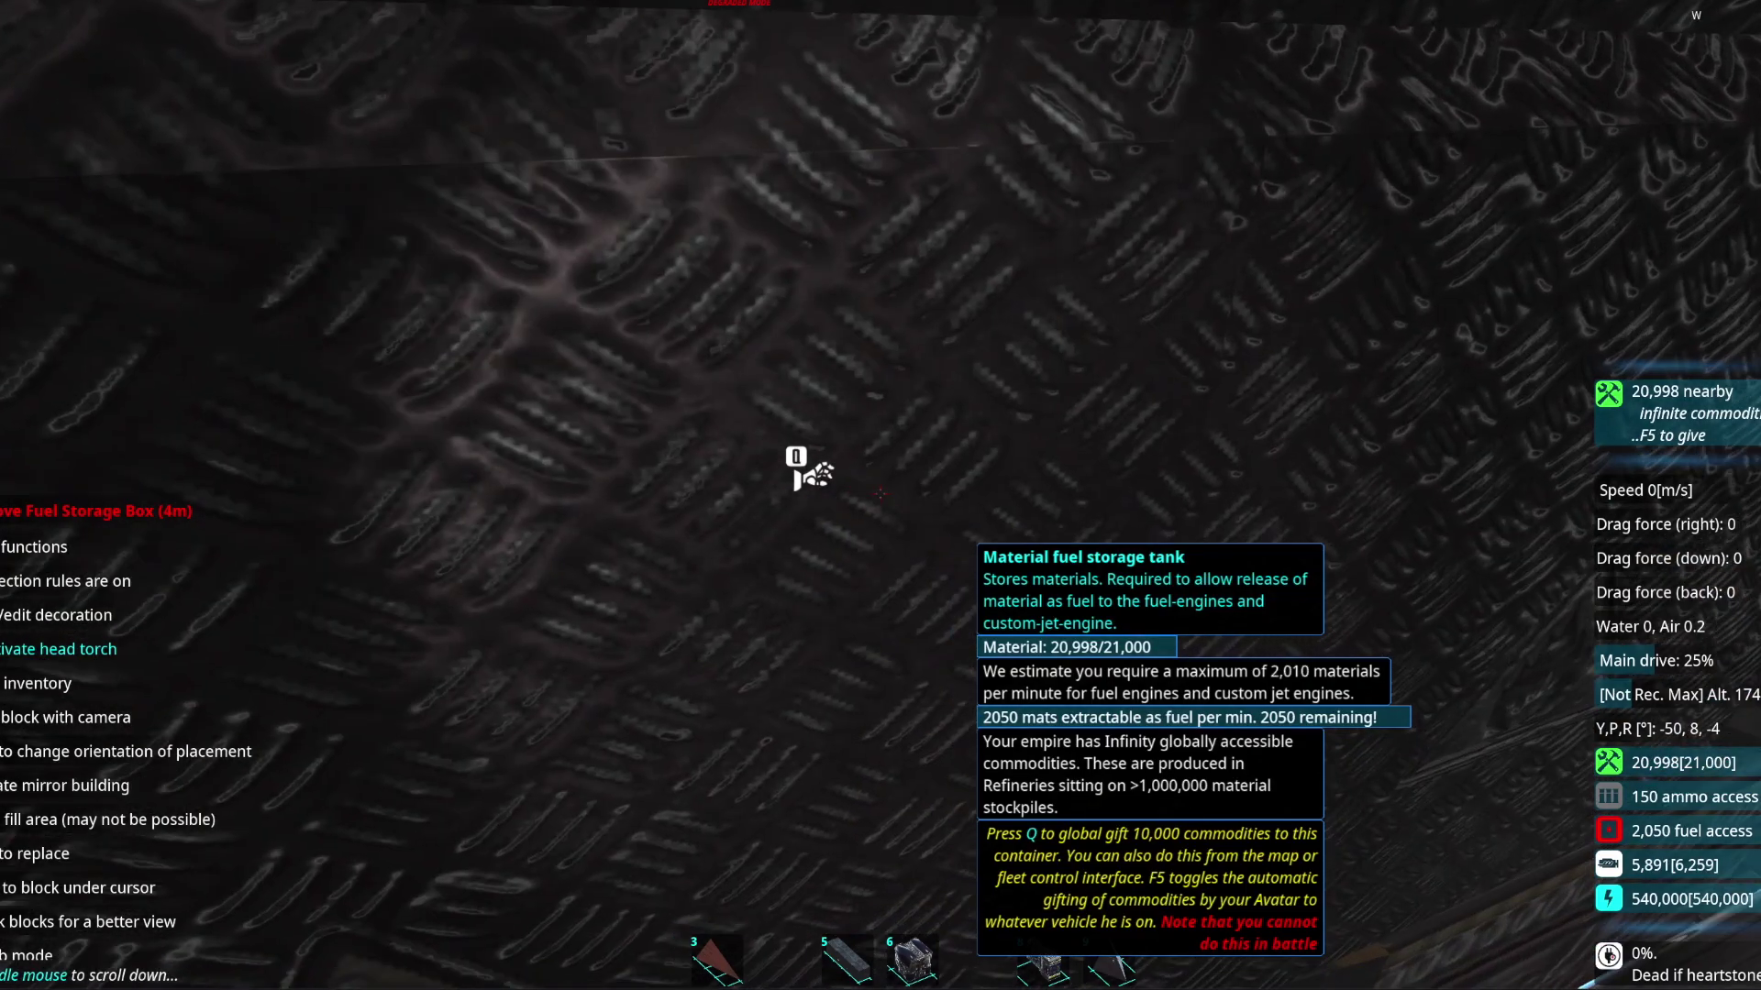
key(s)
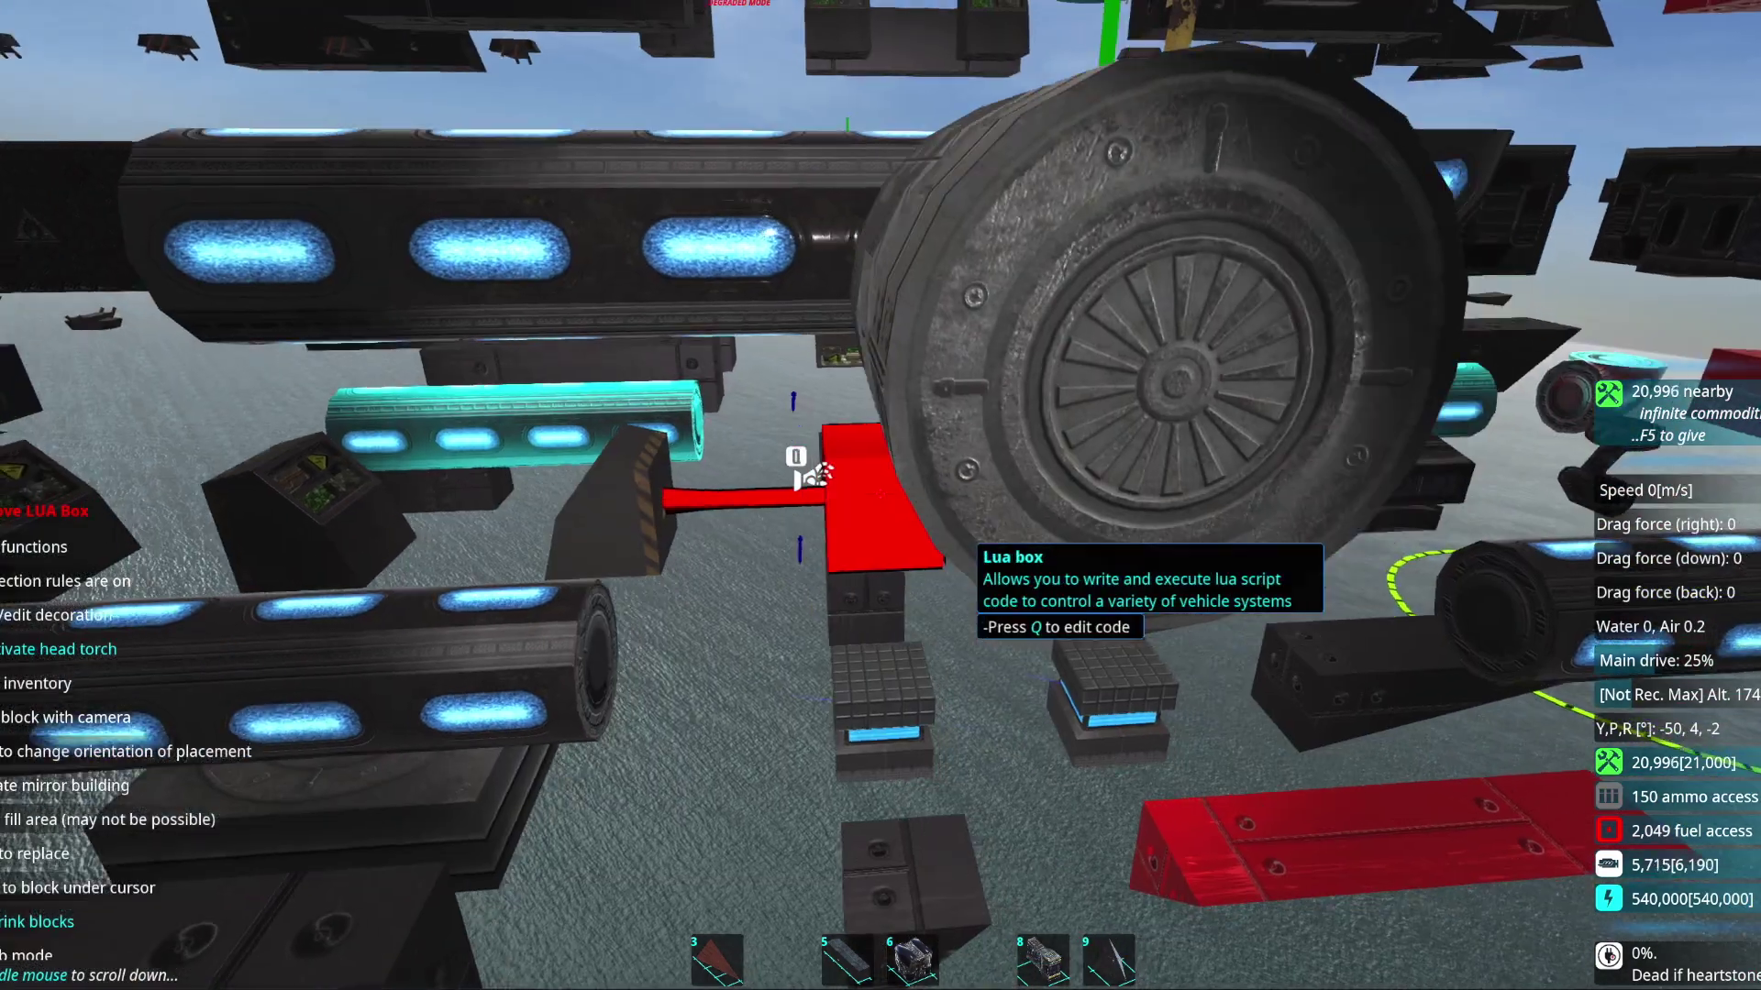
key(q)
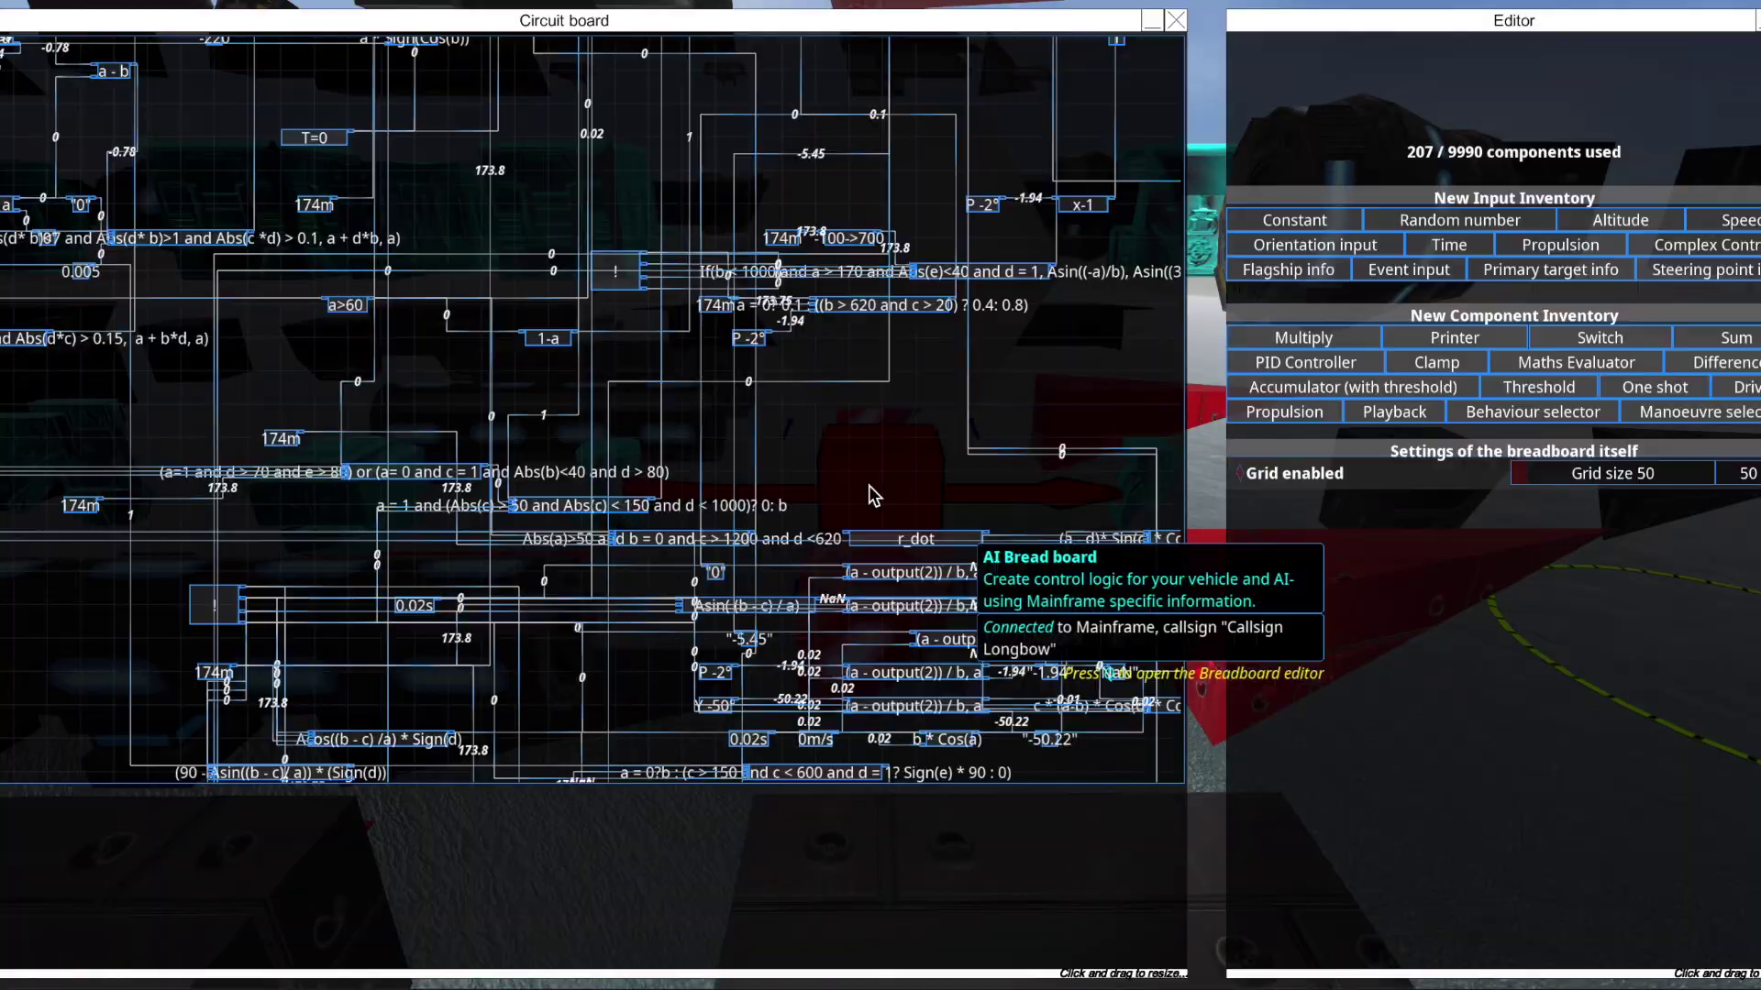
Examine the breadboard's circuit logic and select the maths evaluator with the expression output(2)>0 | a=1, a=1? 0.3 : output(2)-b.
scroll(821, 390, down, 3)
scroll(999, 422, up, 3)
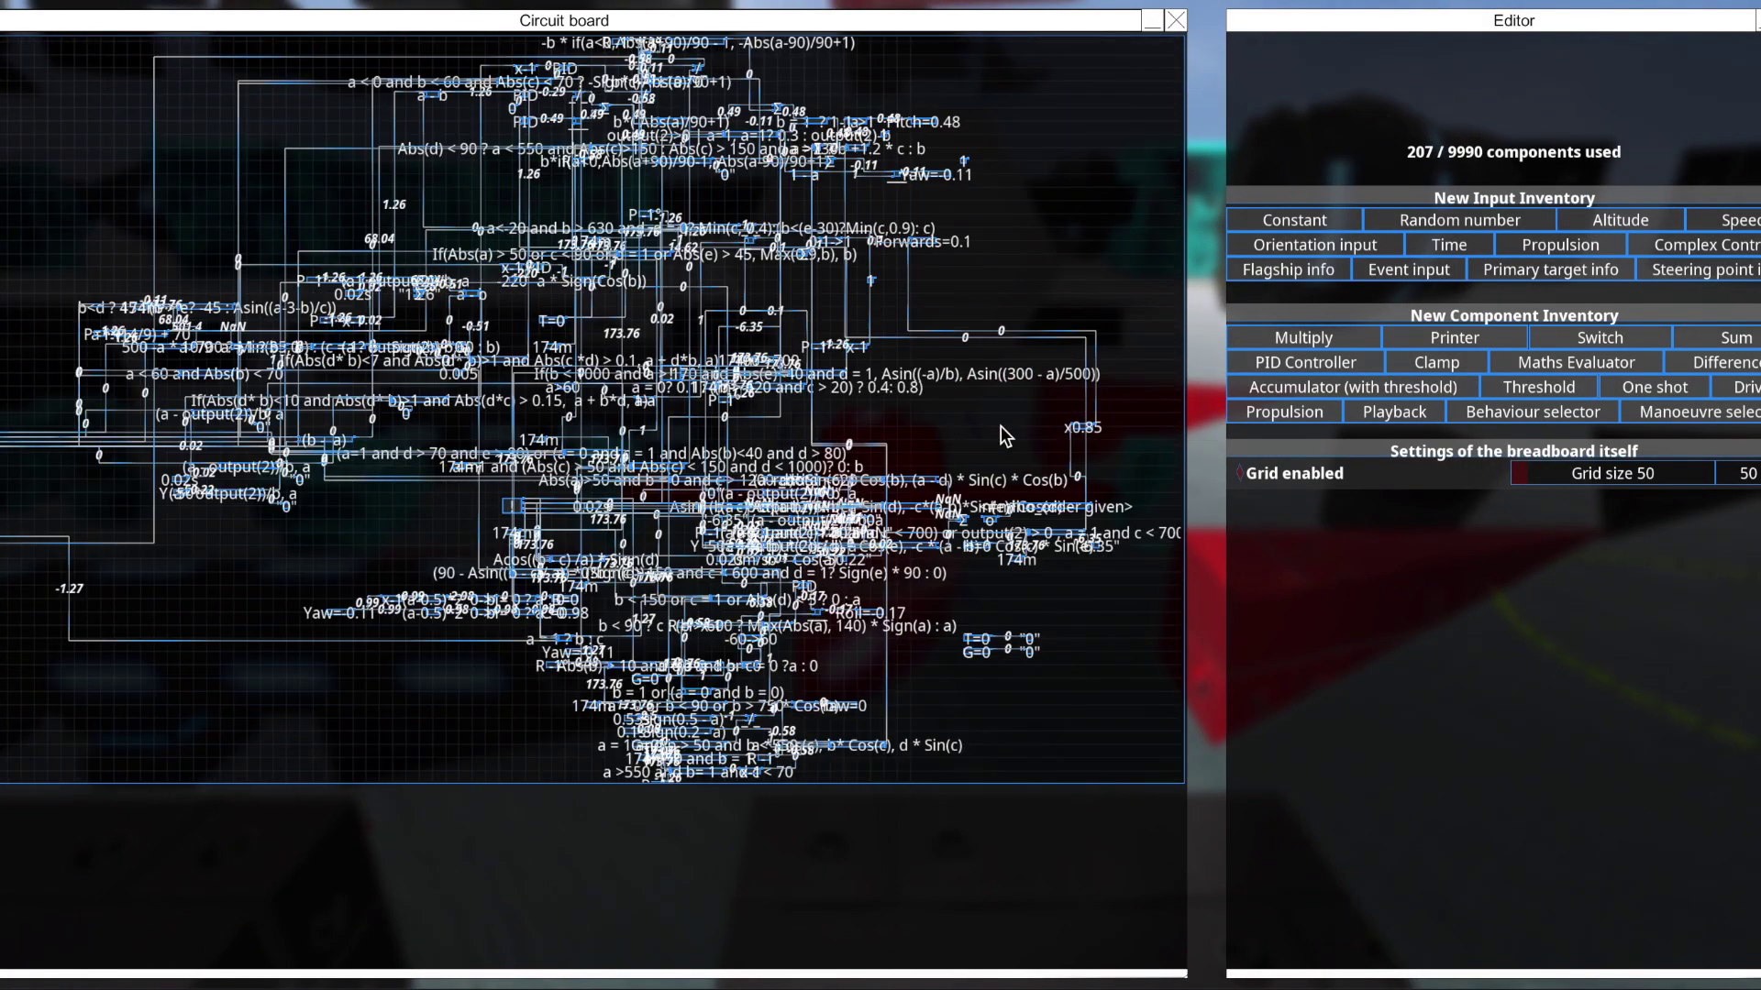
scroll(730, 312, up, 5)
scroll(729, 550, up, 6)
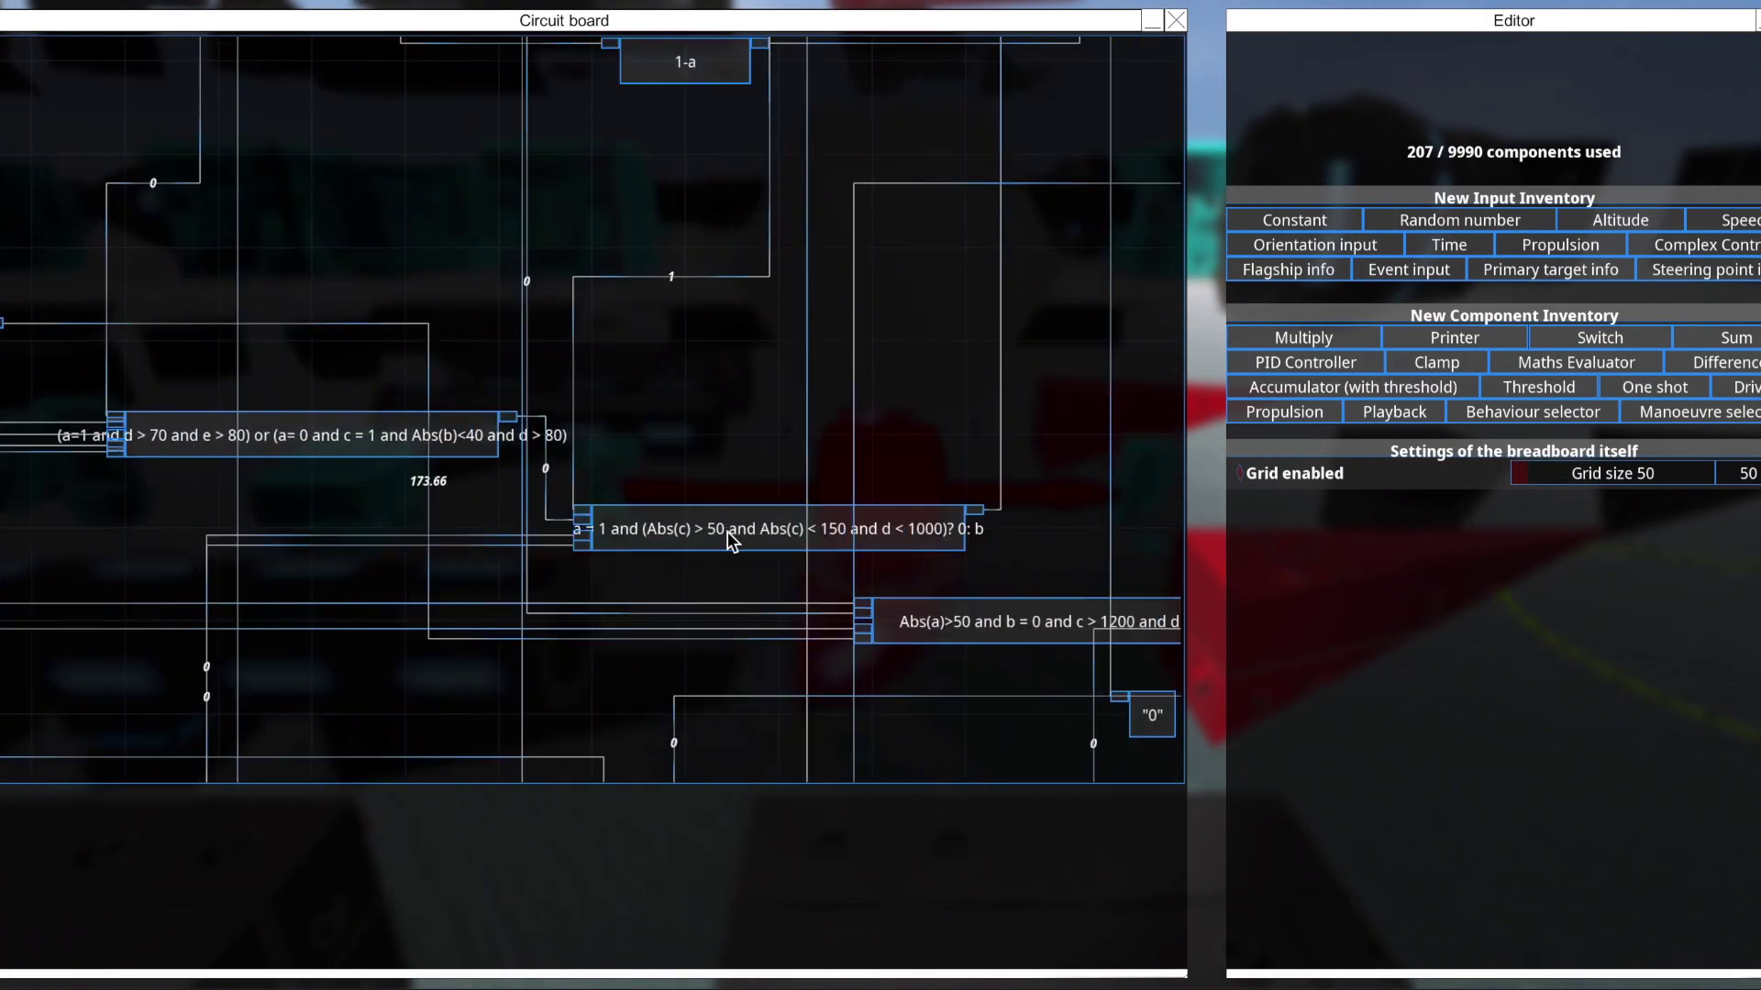
scroll(541, 179, down, 10)
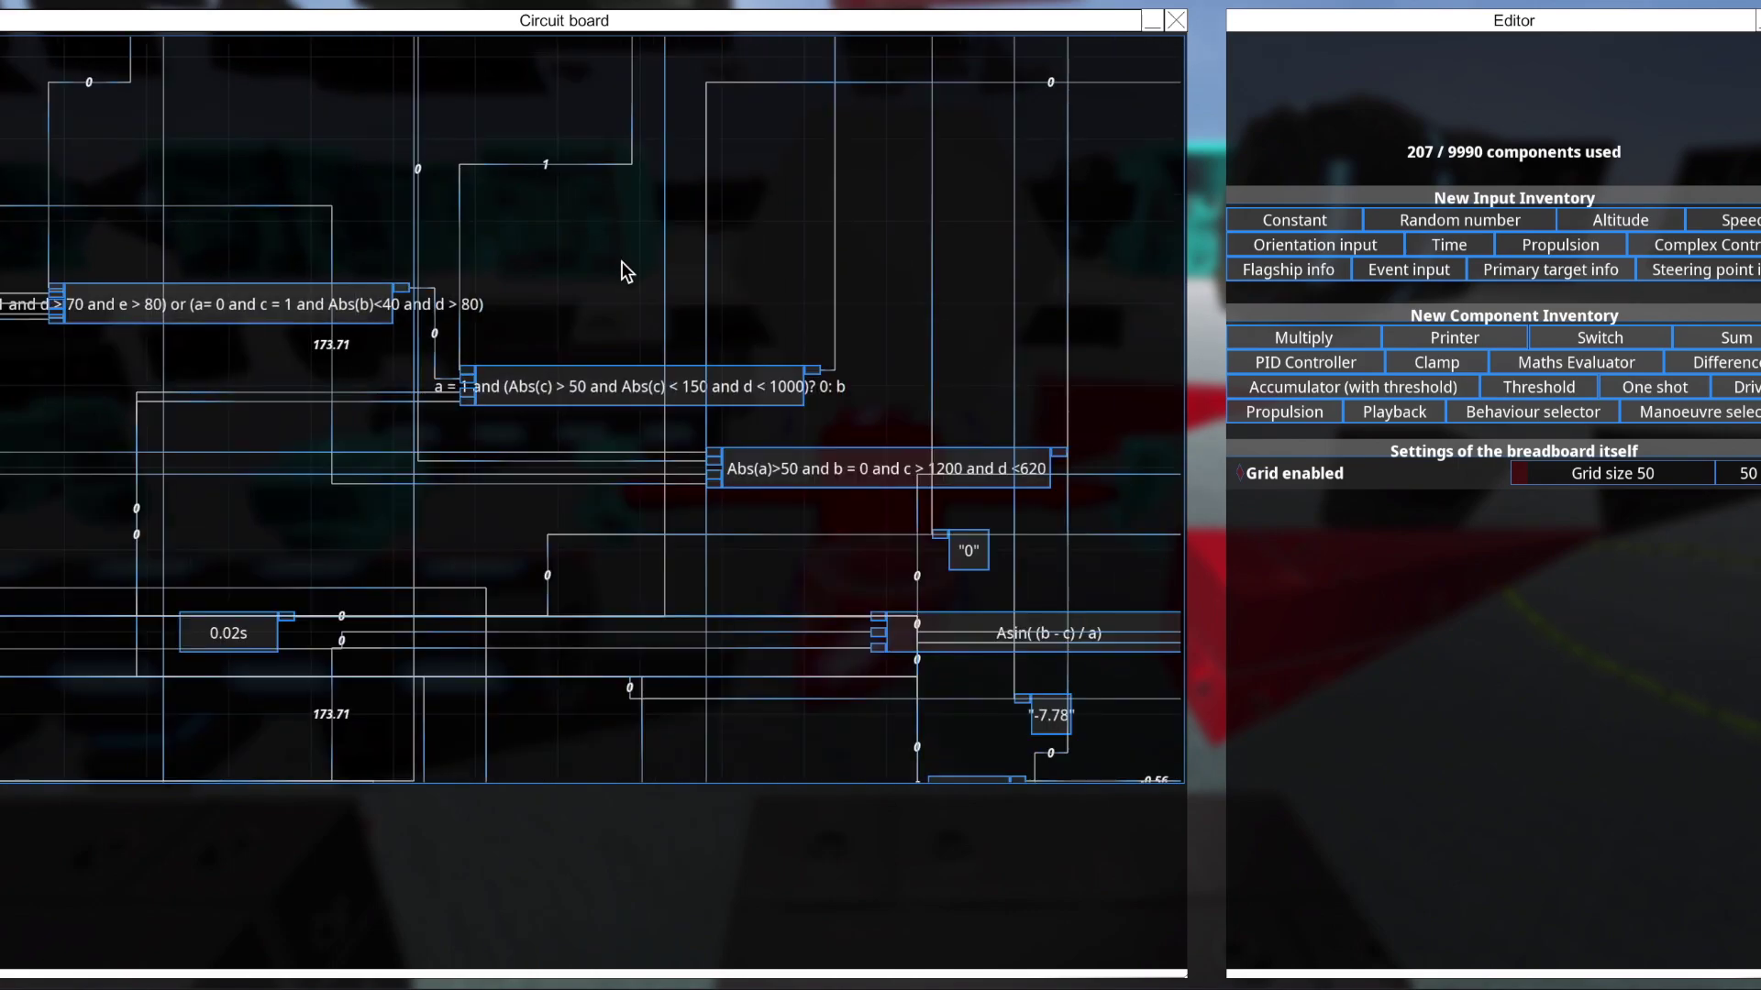
scroll(700, 317, up, 6)
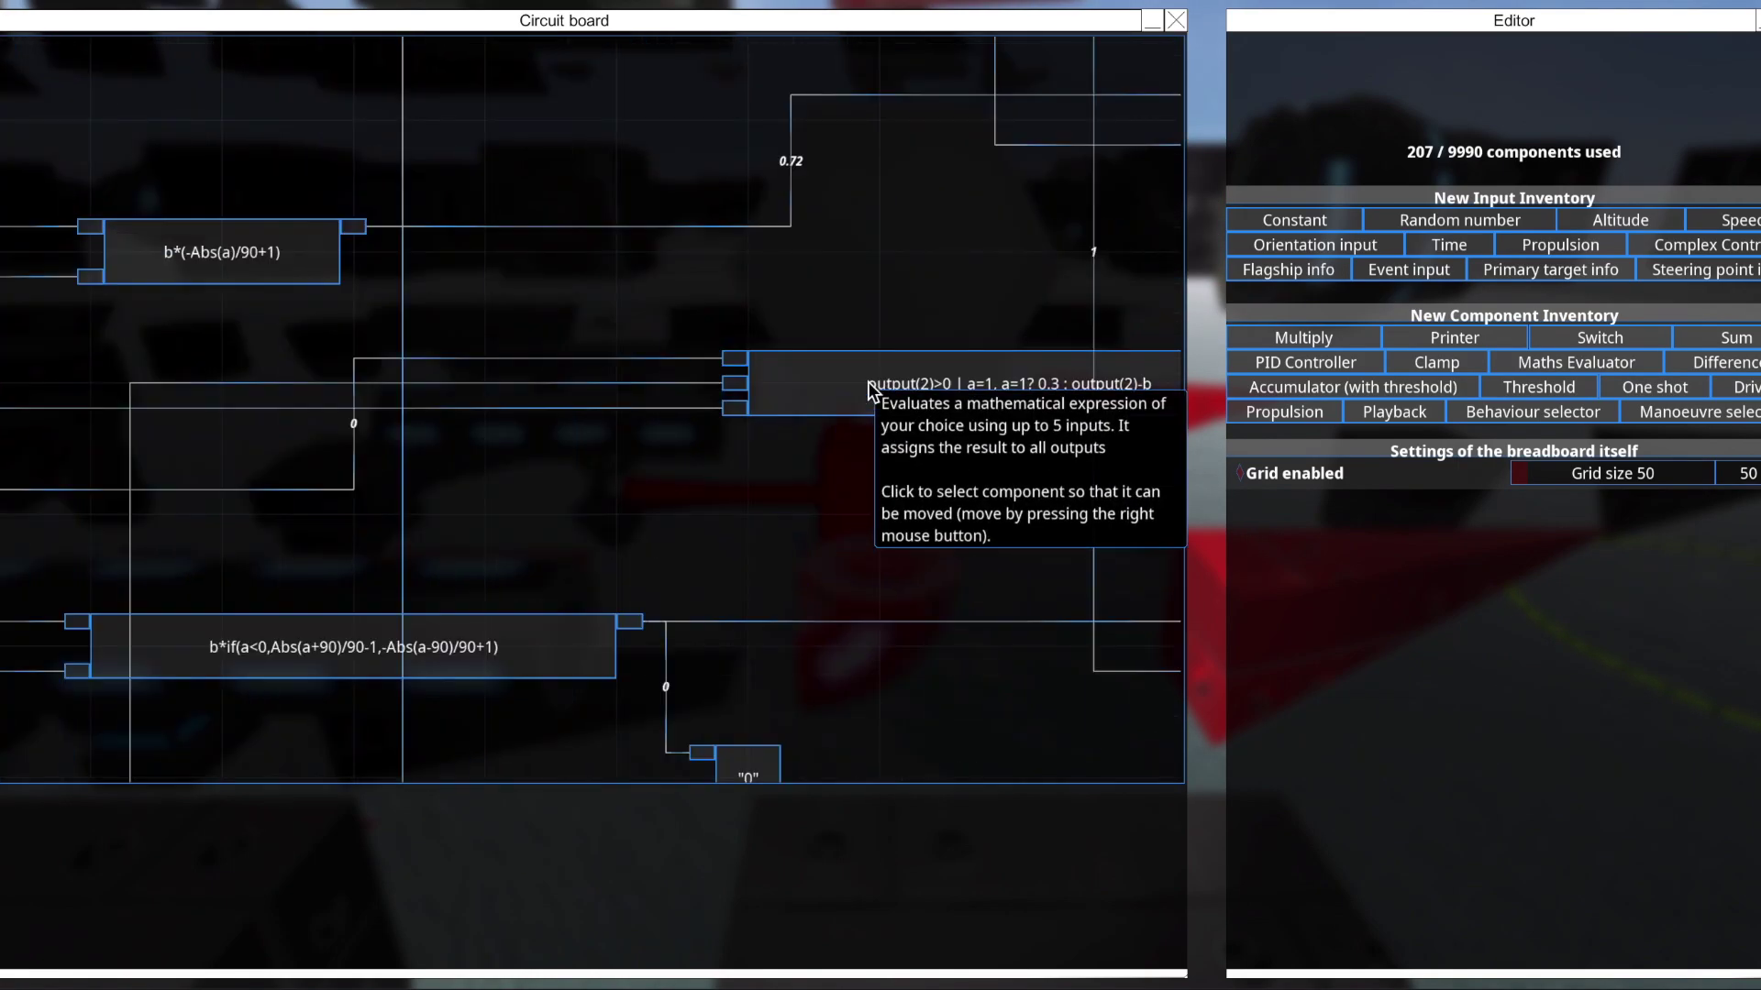
click(778, 367)
scroll(773, 343, up, 2)
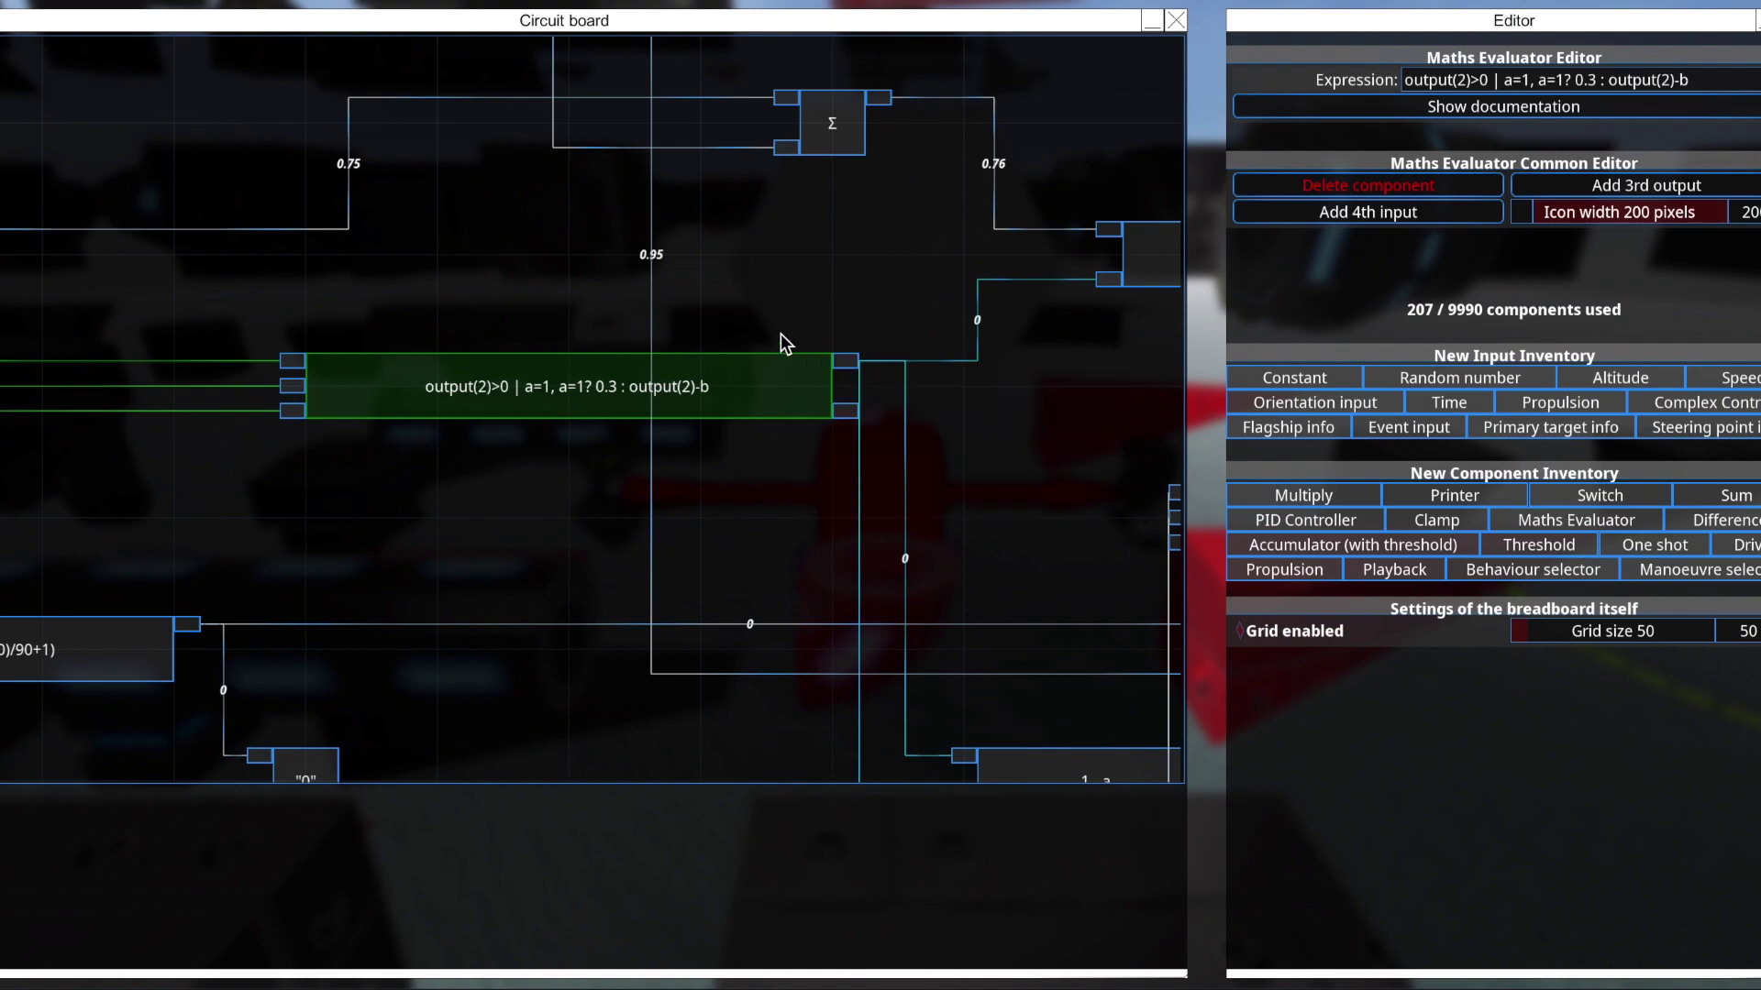
scroll(766, 330, up, 1)
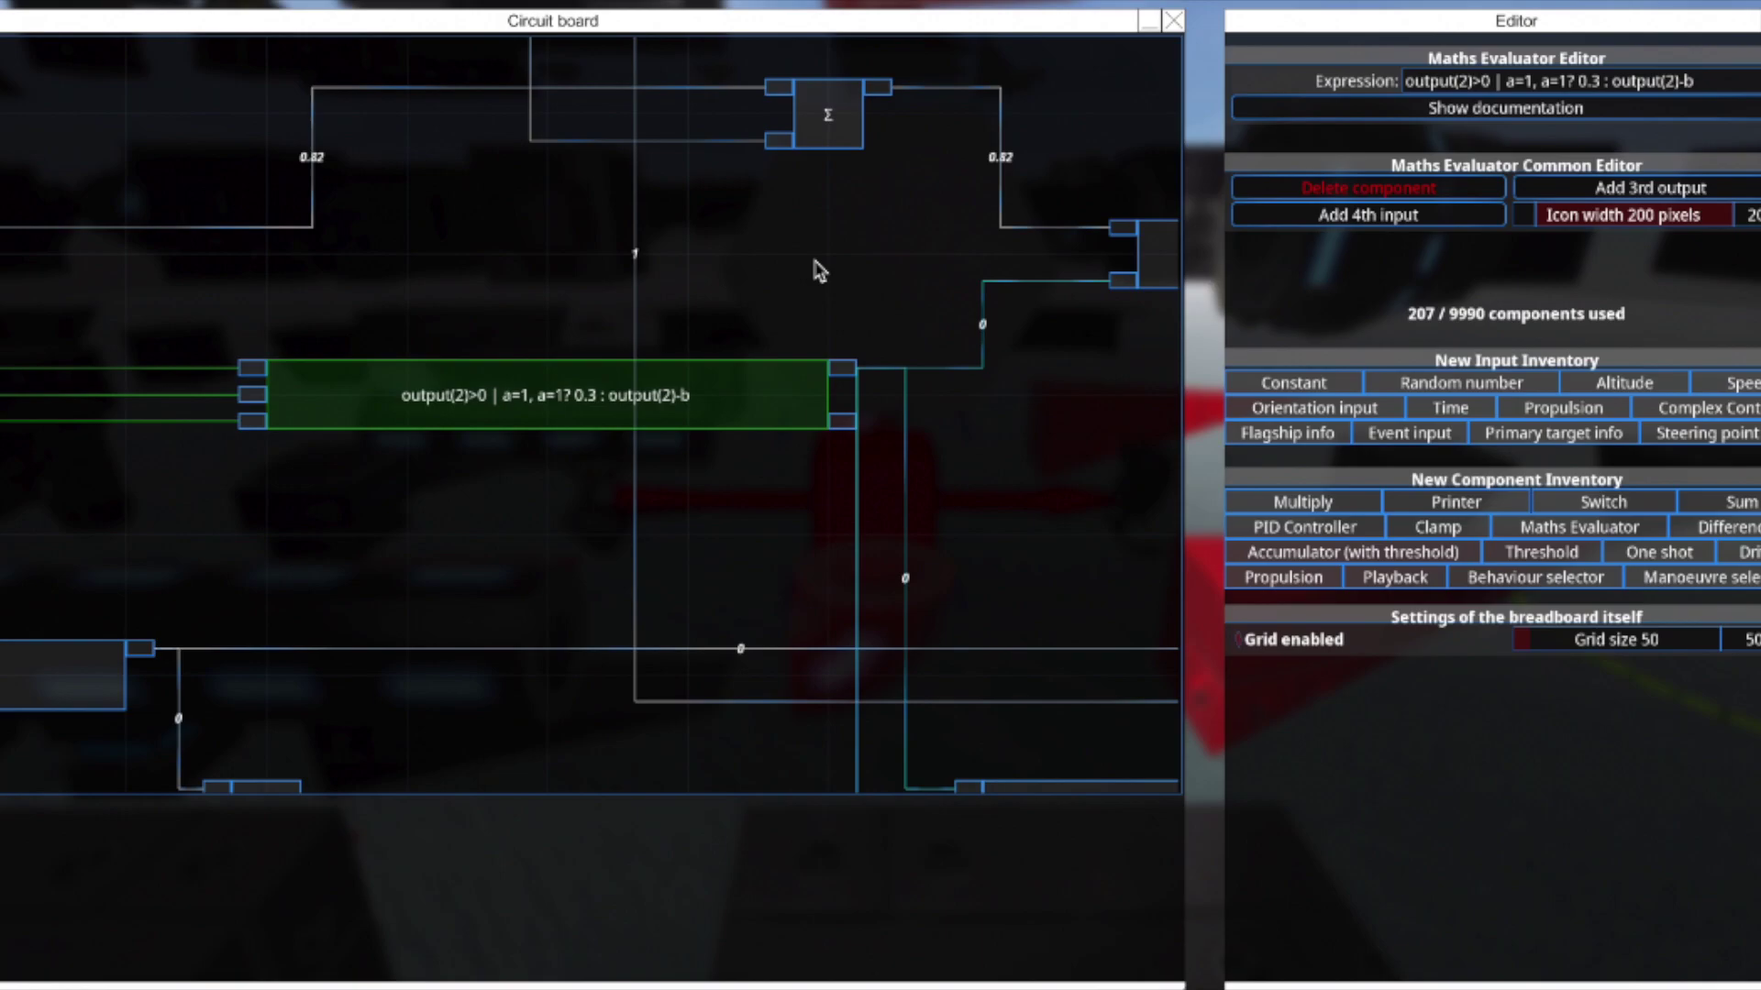
Select the output(2)>0 maths evaluator and highlight the a=1 condition and the 0.3 value in its expression for inspection.
key(Escape)
key(w)
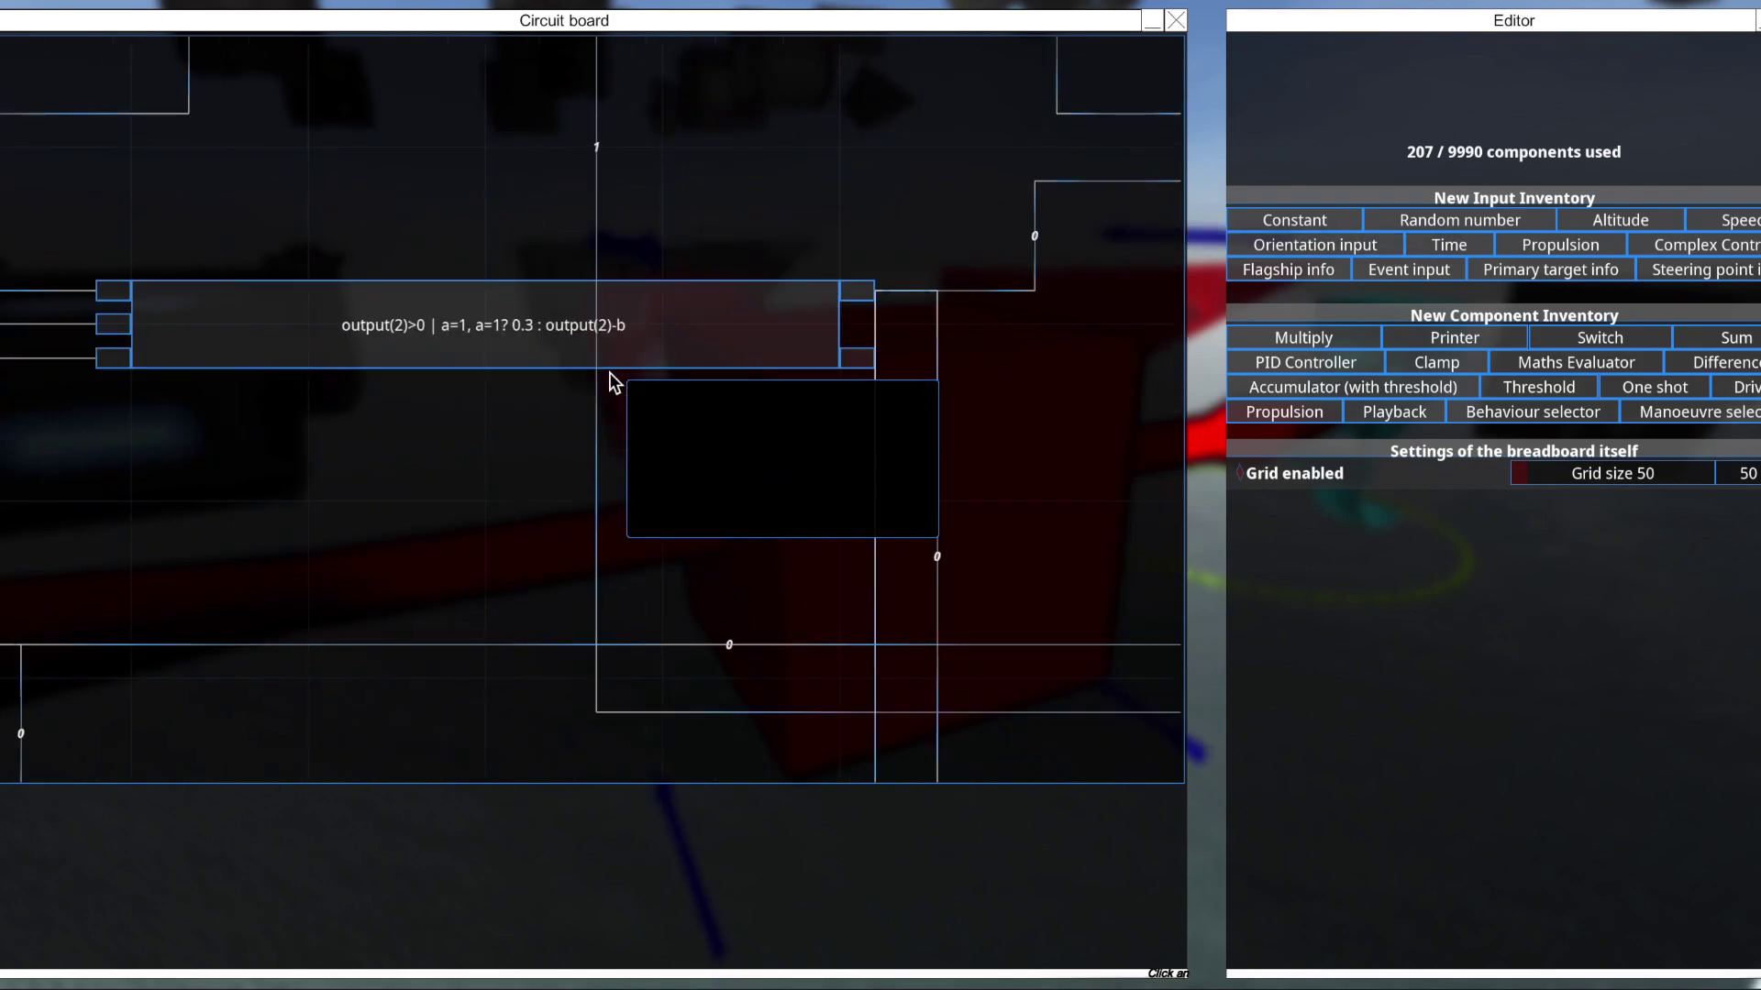
scroll(336, 327, up, 3)
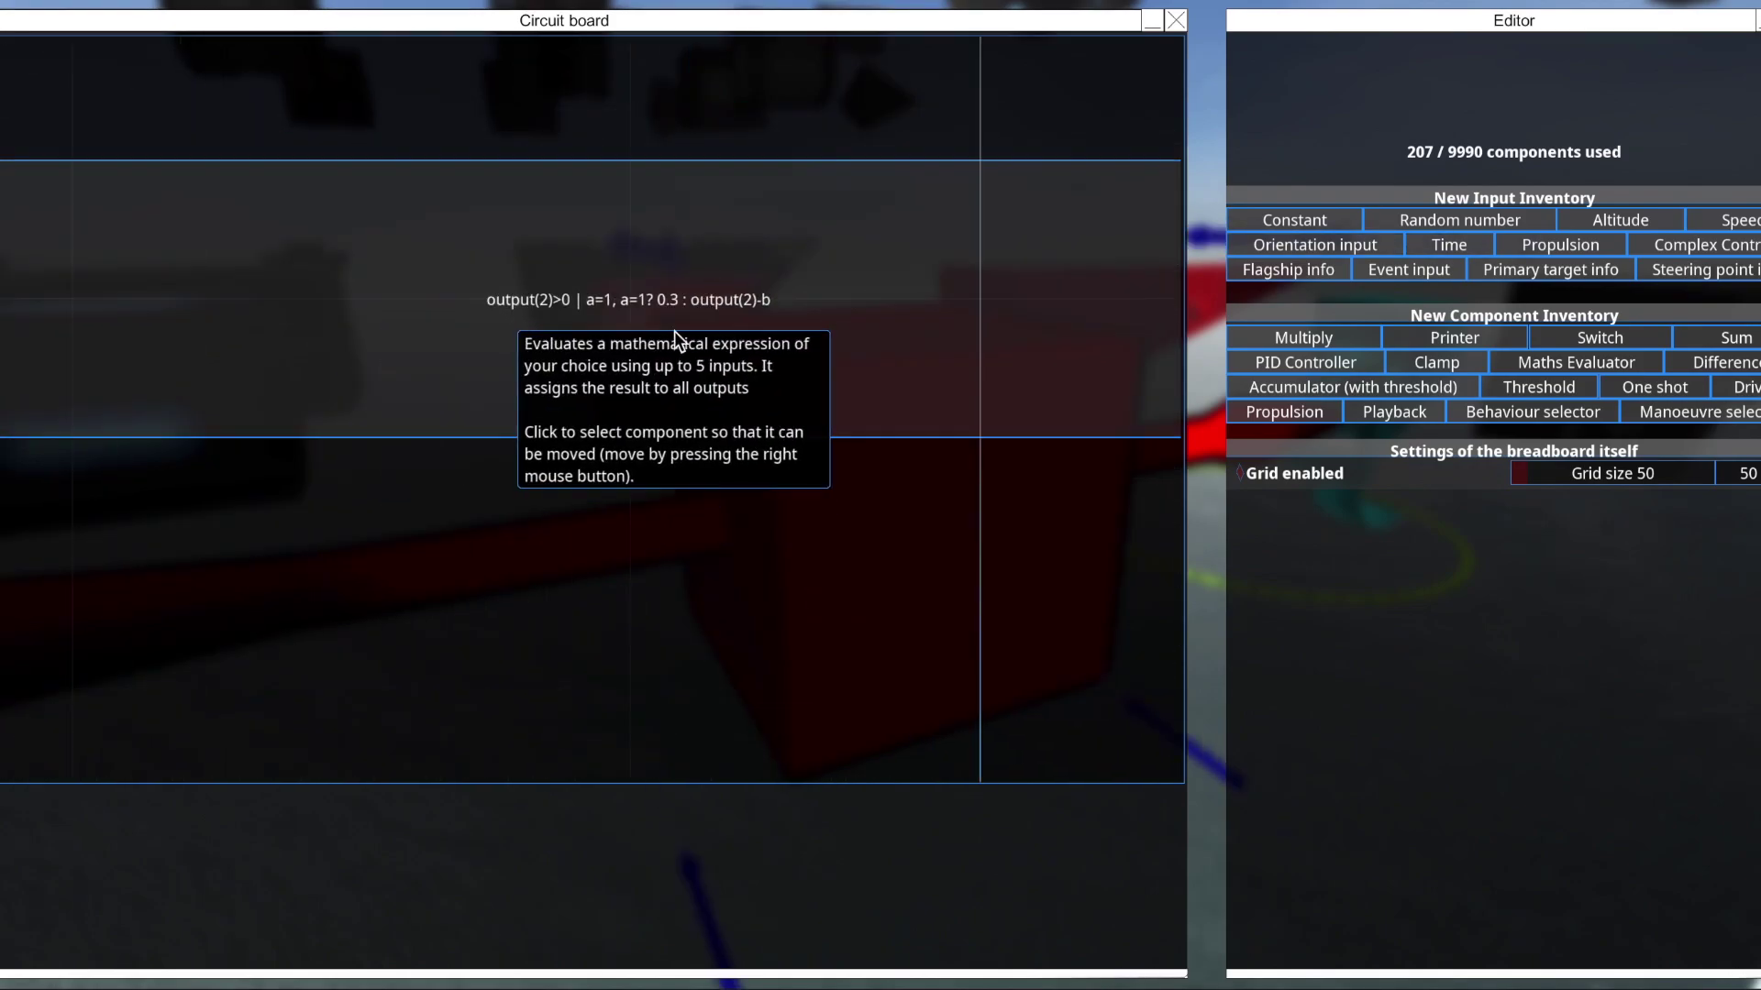
click(702, 332)
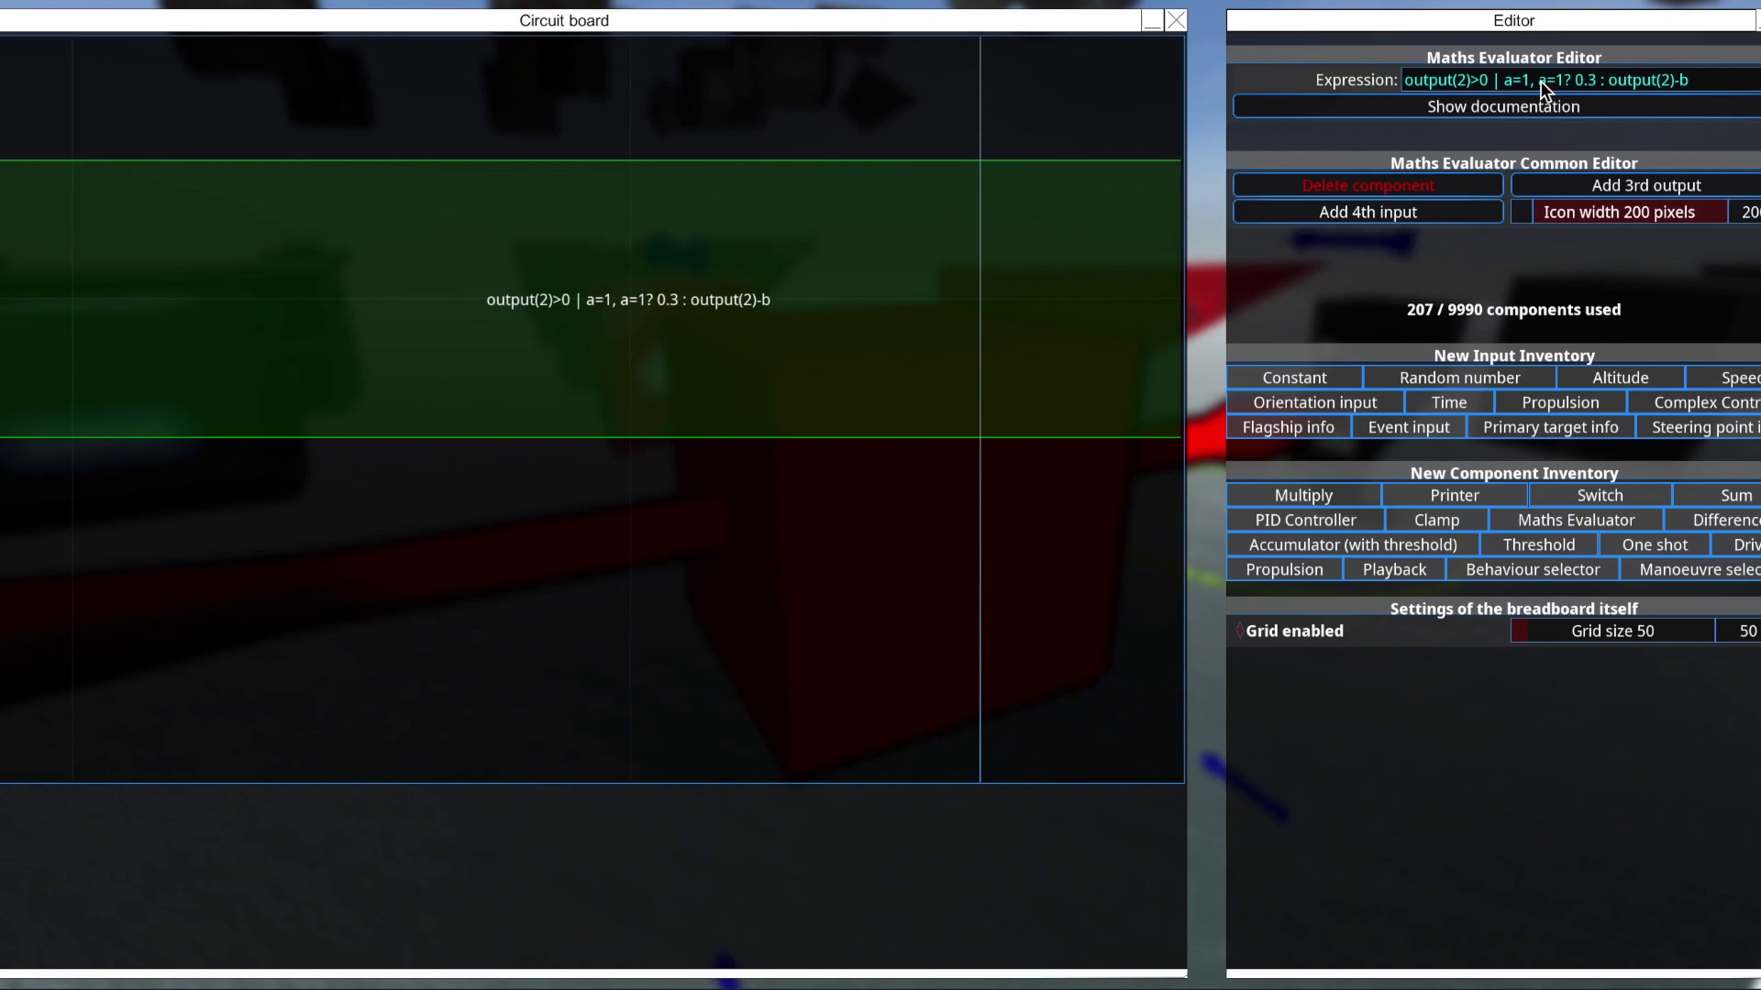
drag(1538, 81, 1582, 80)
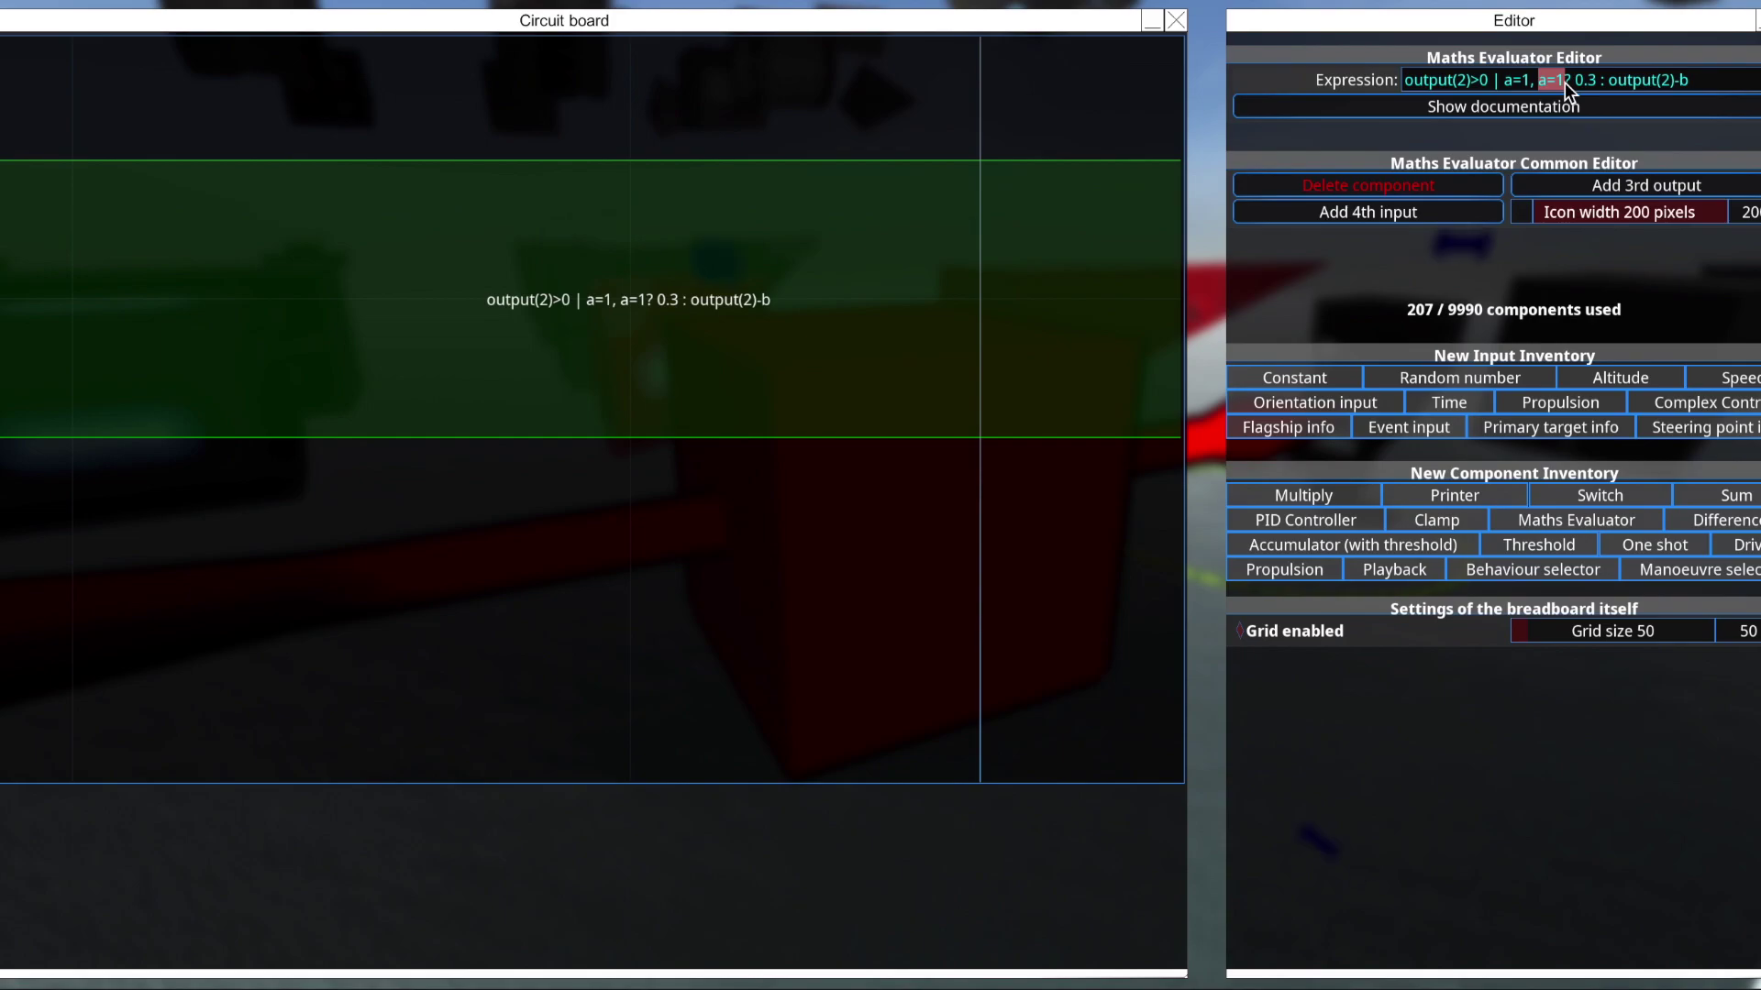
scroll(906, 430, down, 3)
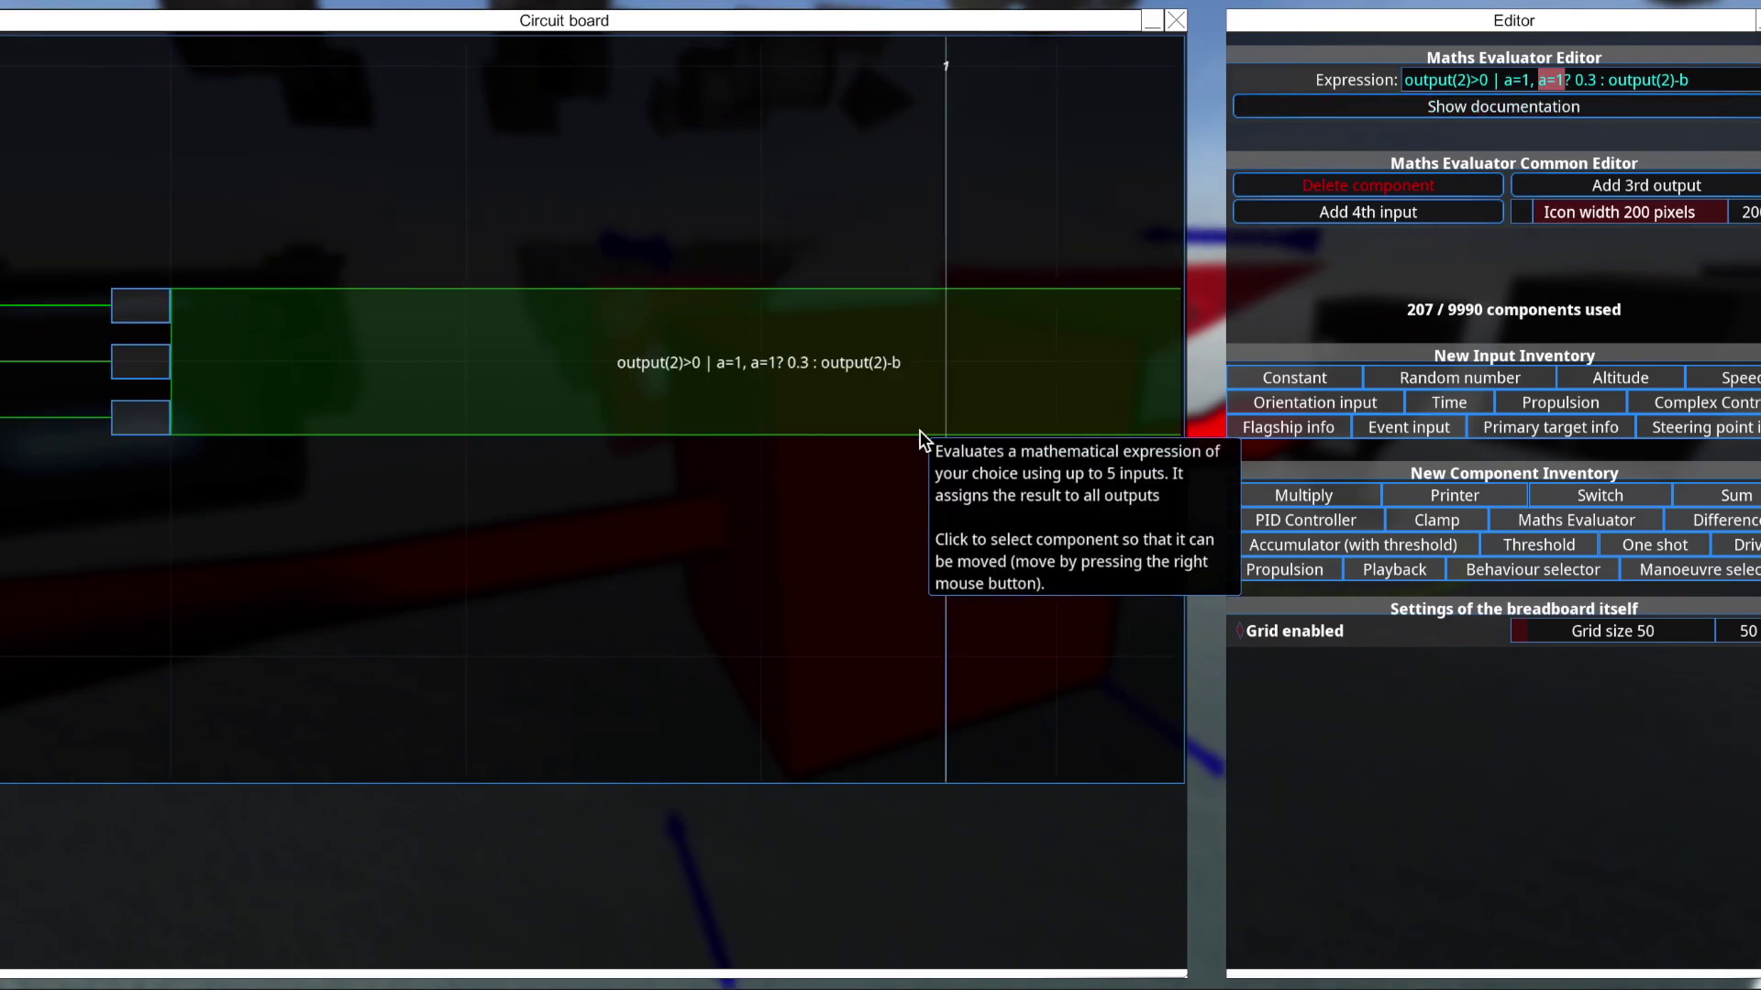
scroll(715, 223, up, 2)
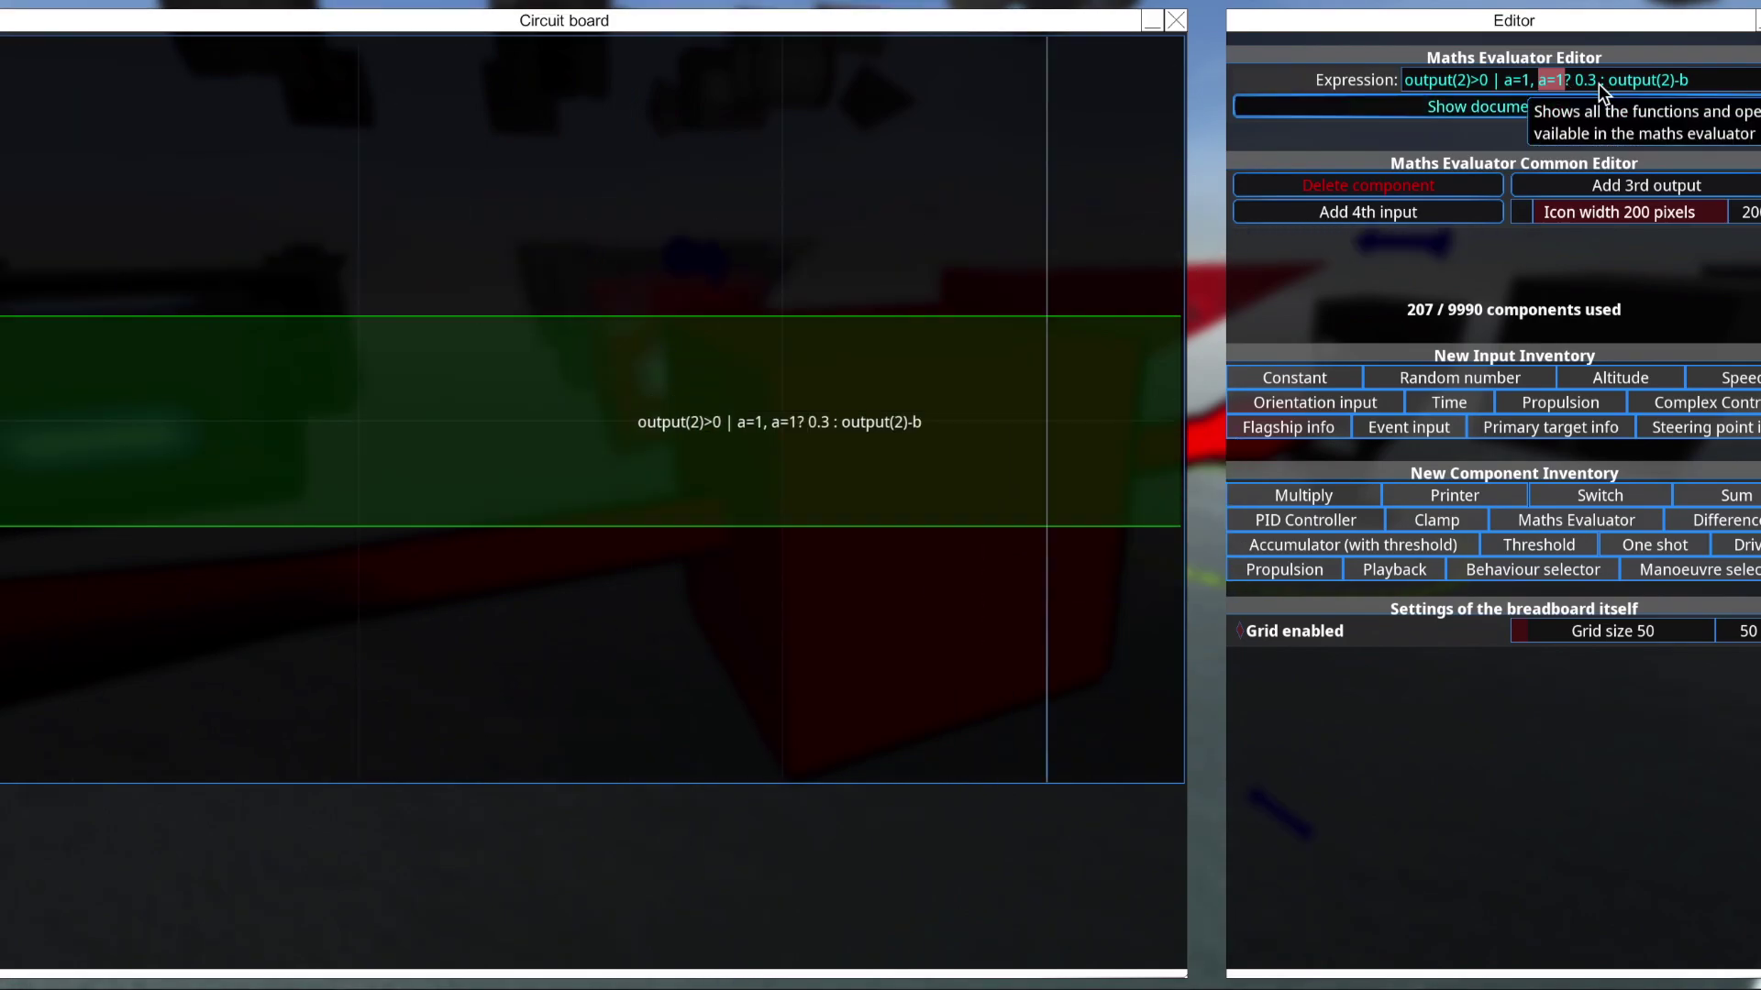
scroll(619, 285, down, 3)
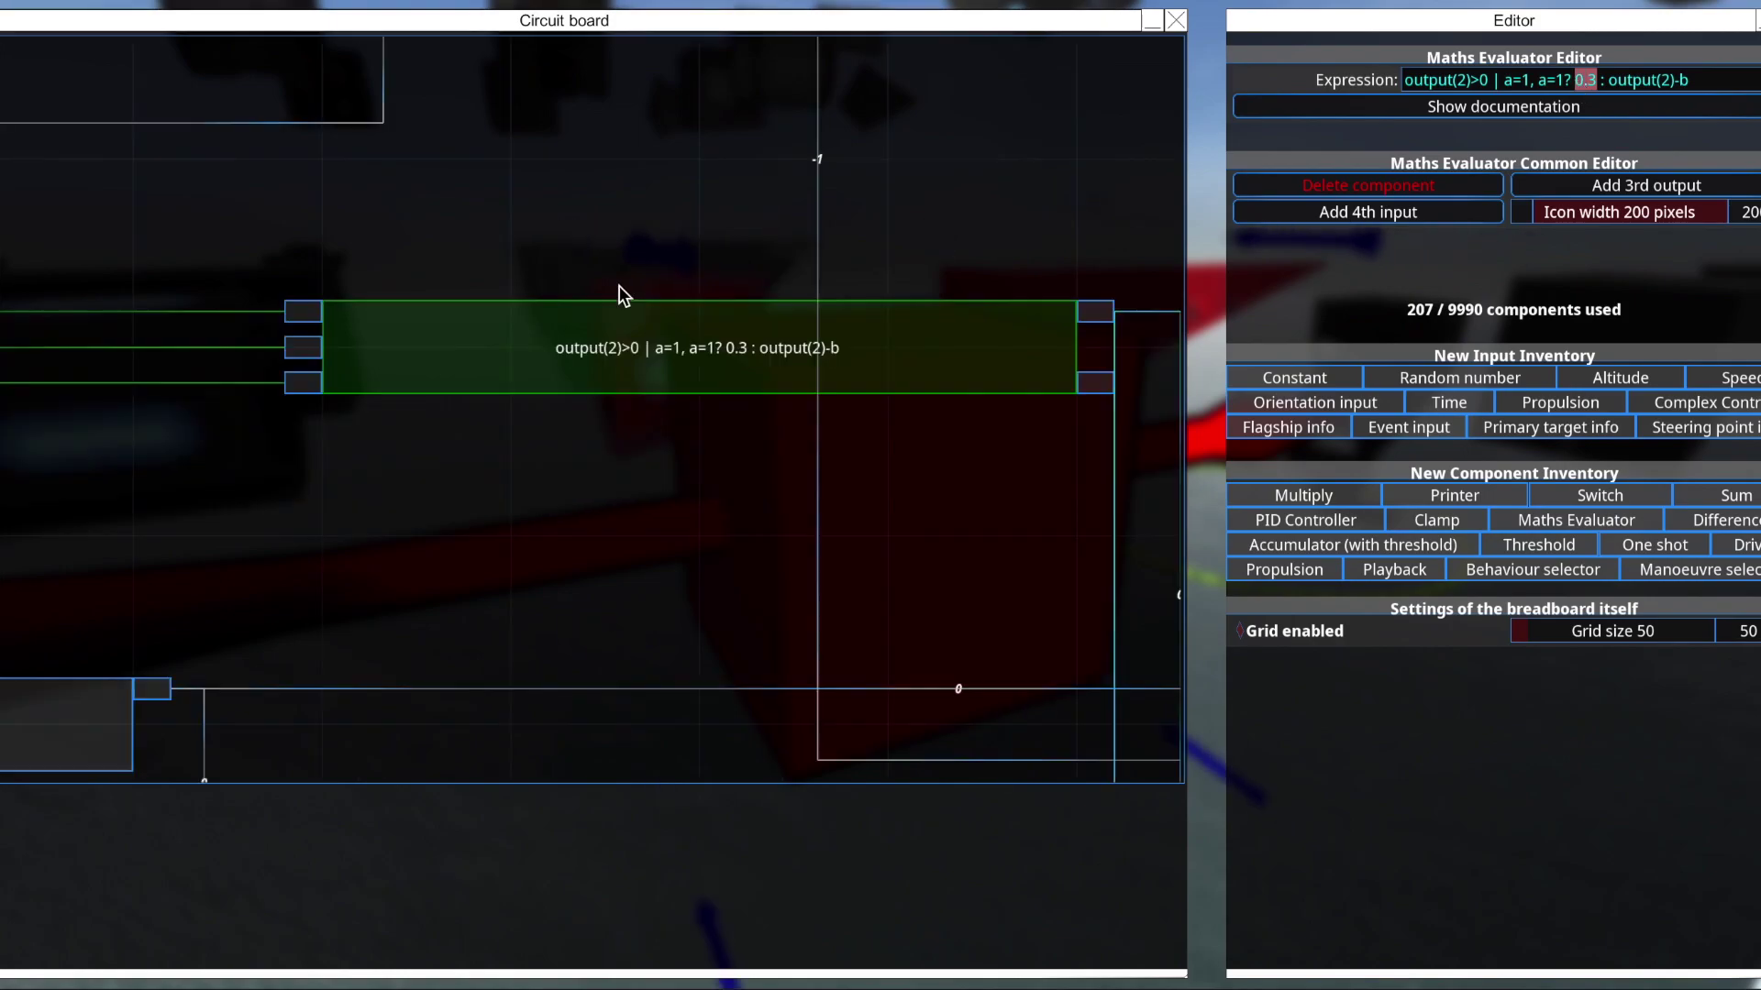
Add a Printer component, wire the maths evaluator's second output into it, and reposition it beside the evaluator.
click(1091, 383)
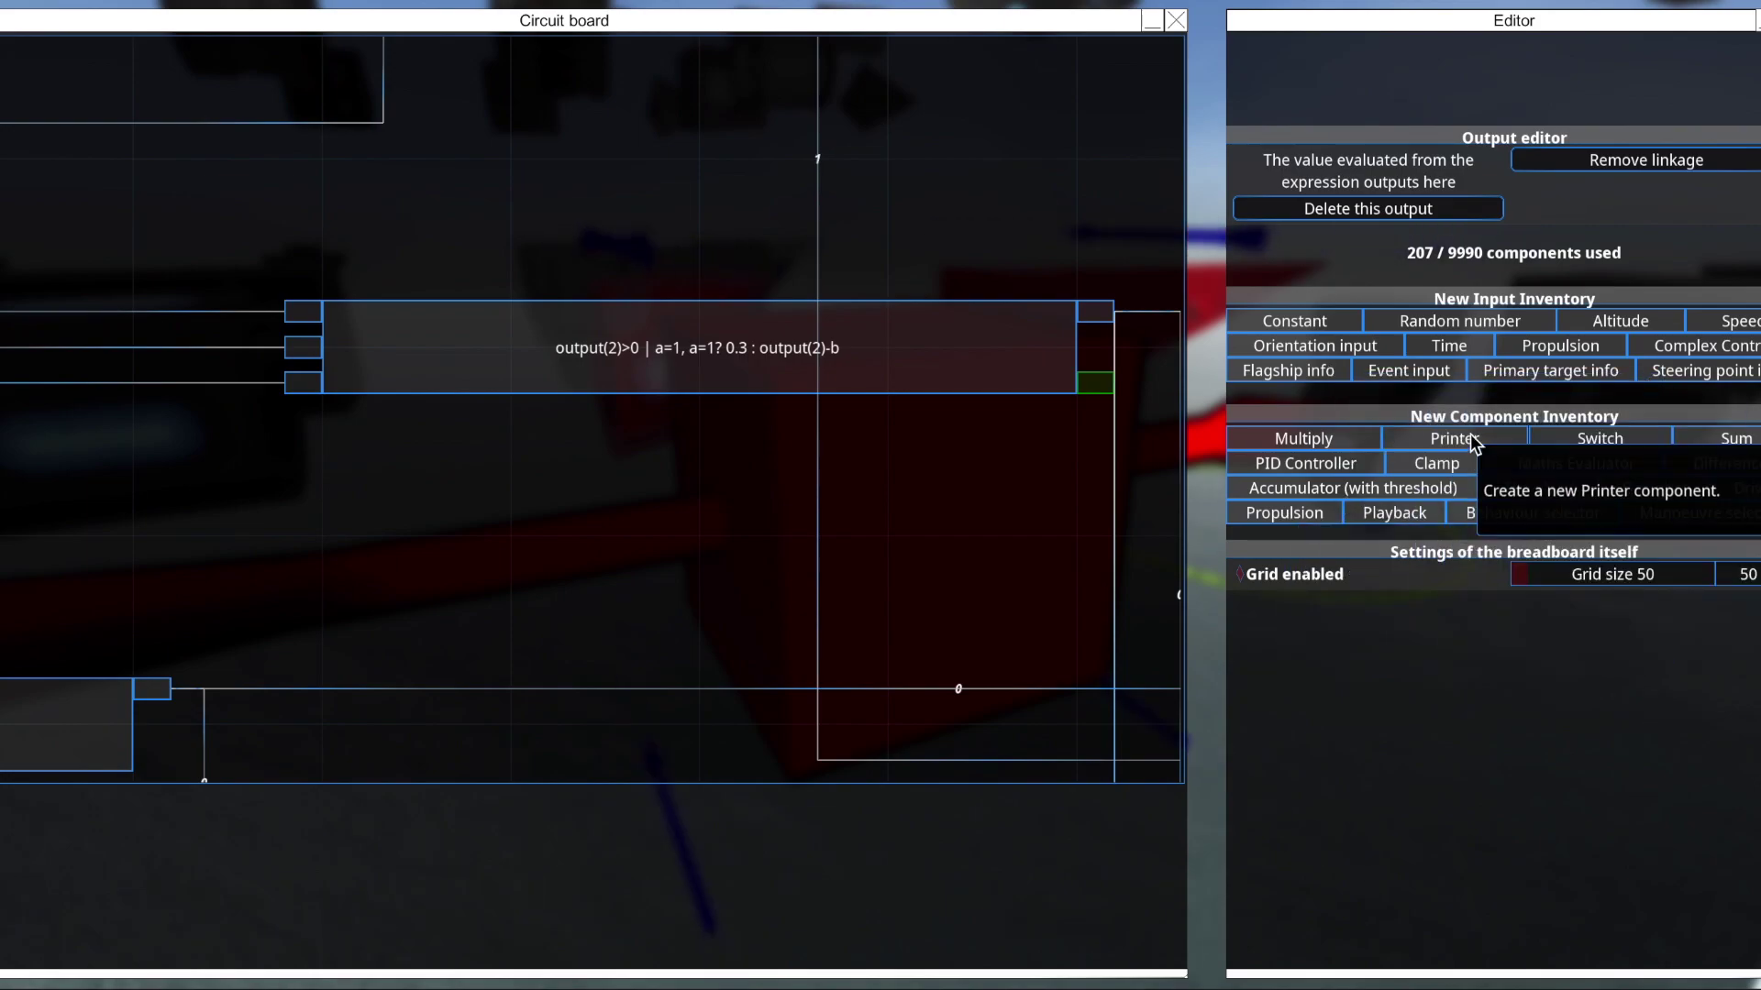
click(1470, 440)
scroll(831, 390, down, 3)
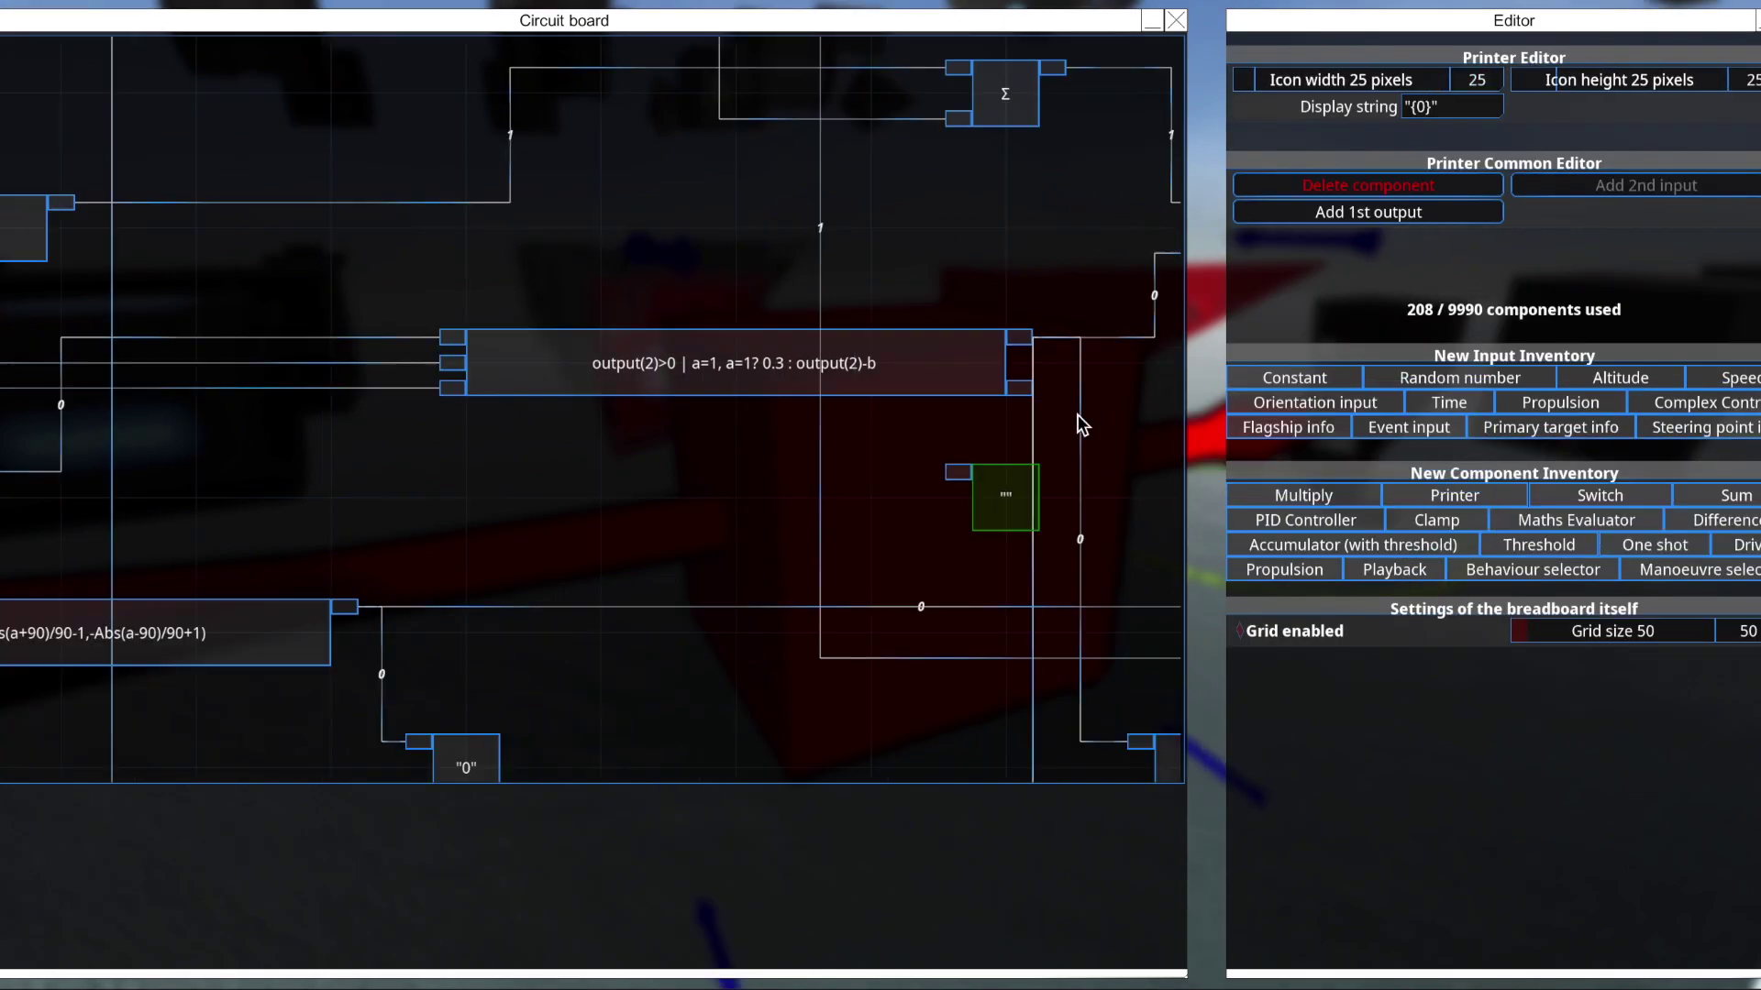
scroll(1078, 410, up, 3)
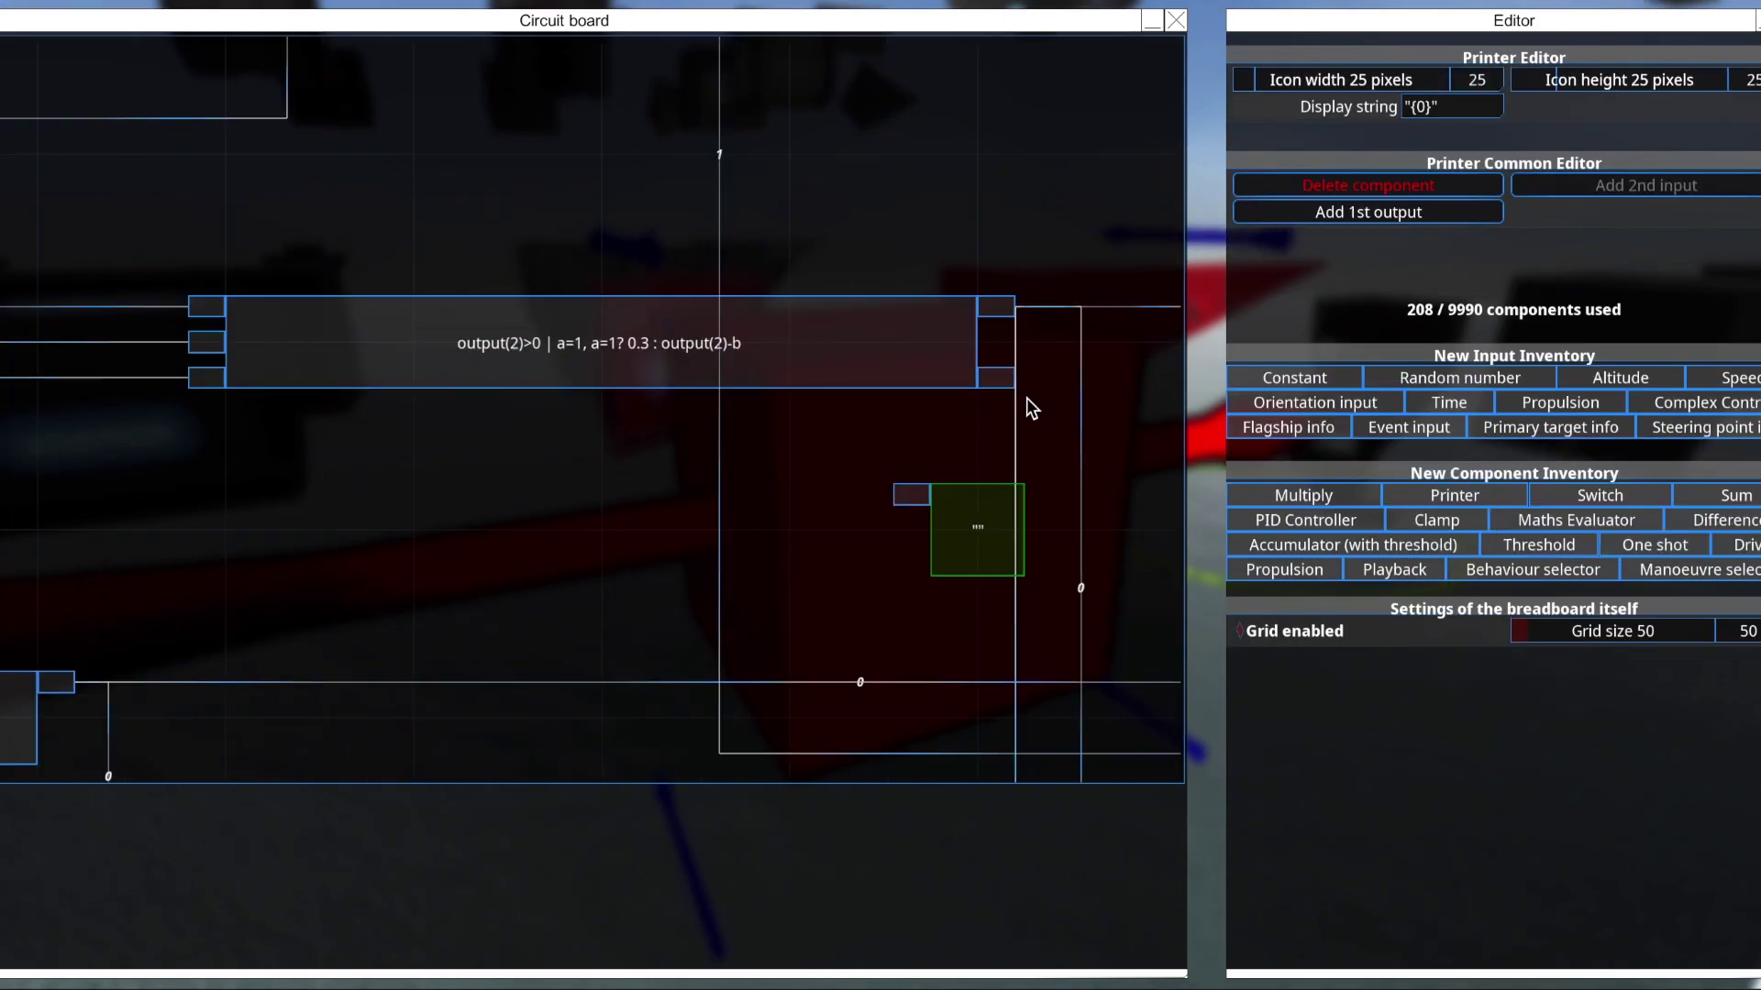
click(981, 383)
right_click(899, 491)
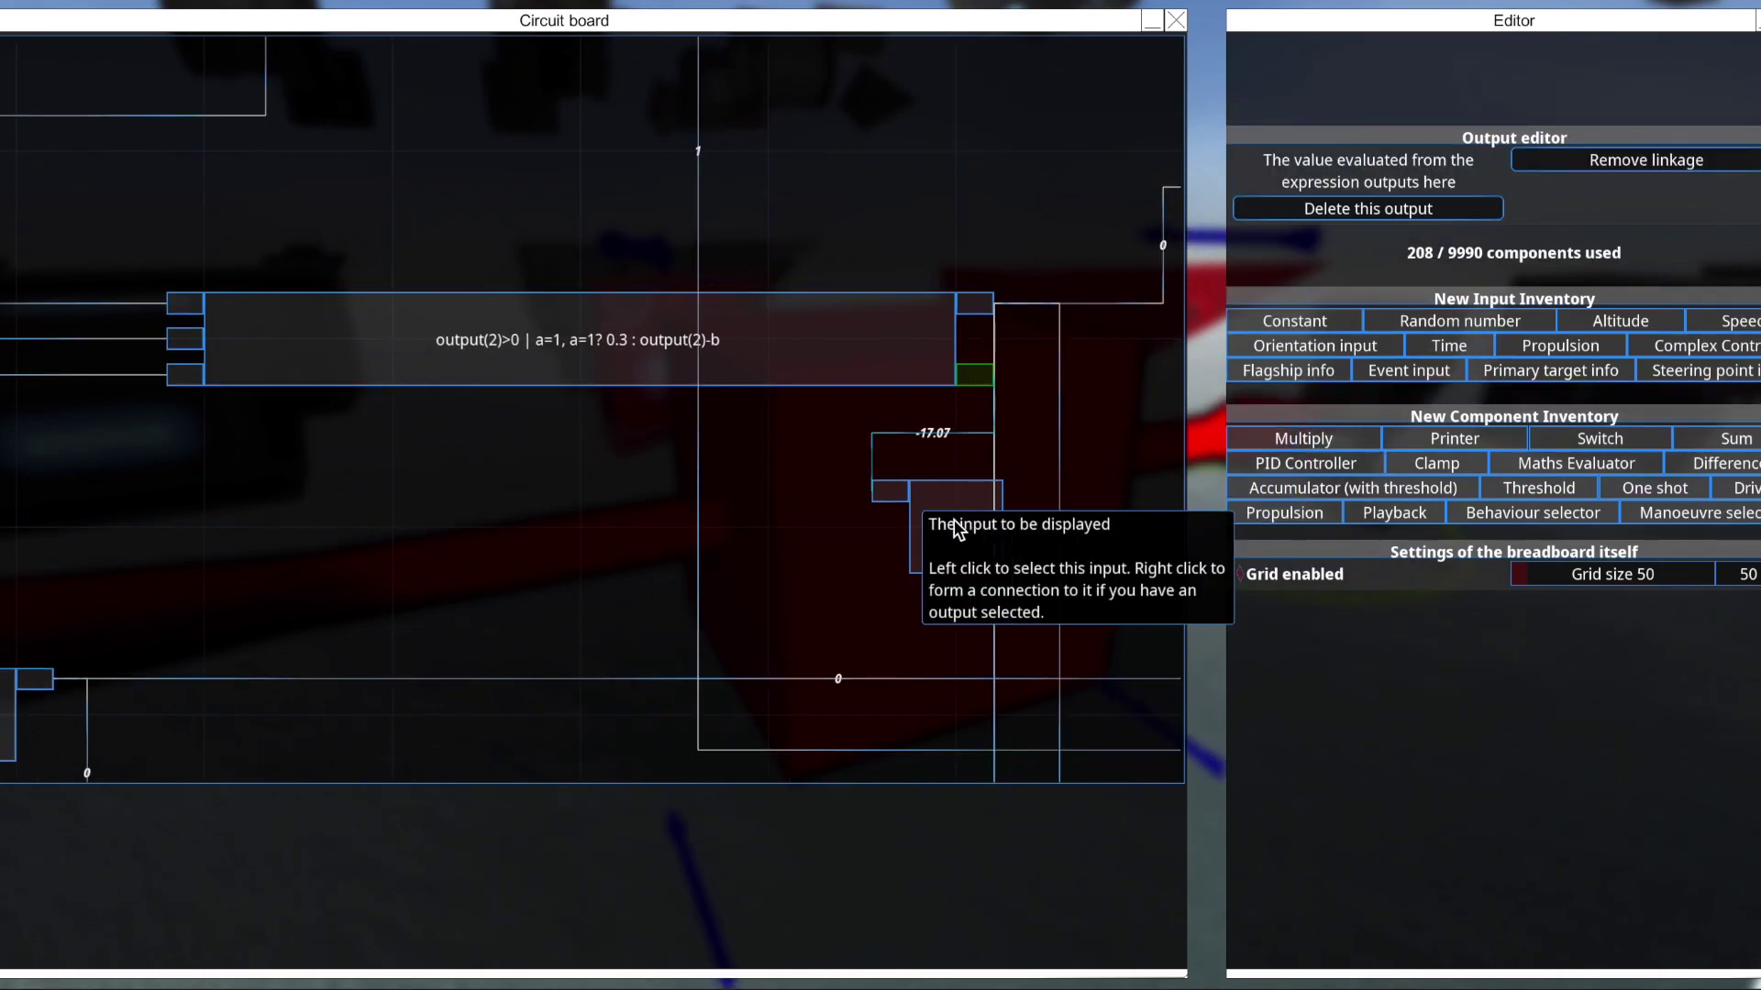
right_click(1099, 481)
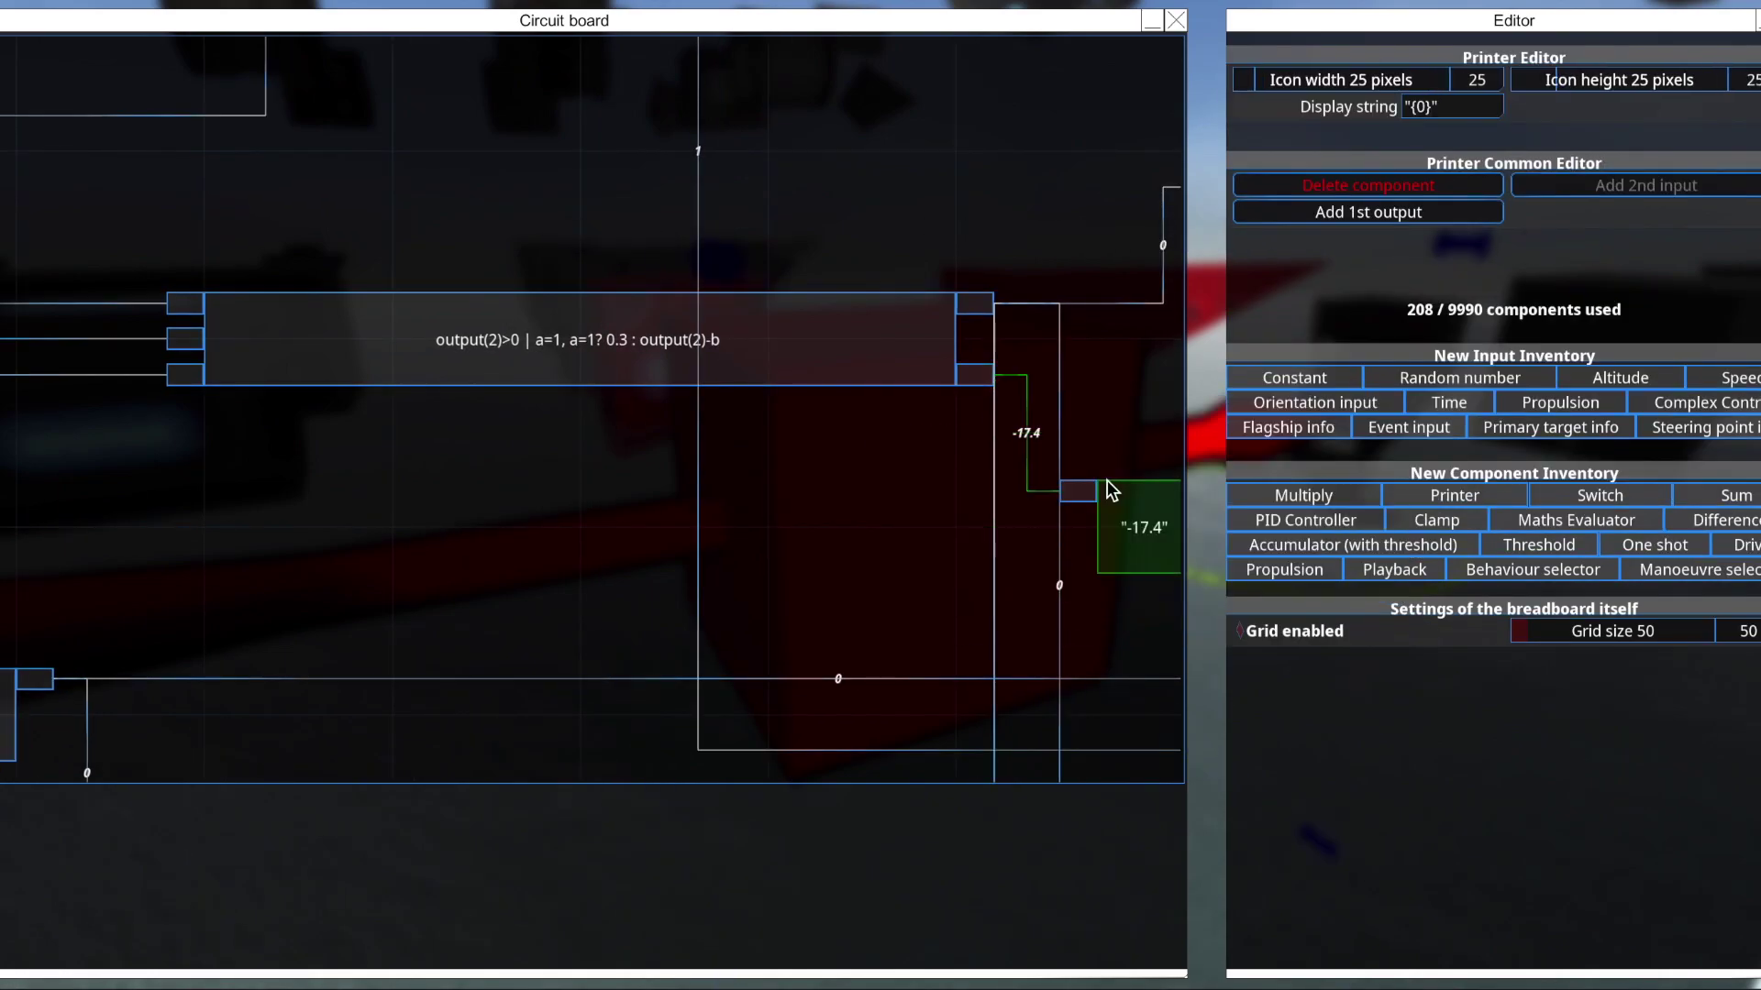
scroll(574, 311, down, 2)
scroll(587, 330, up, 3)
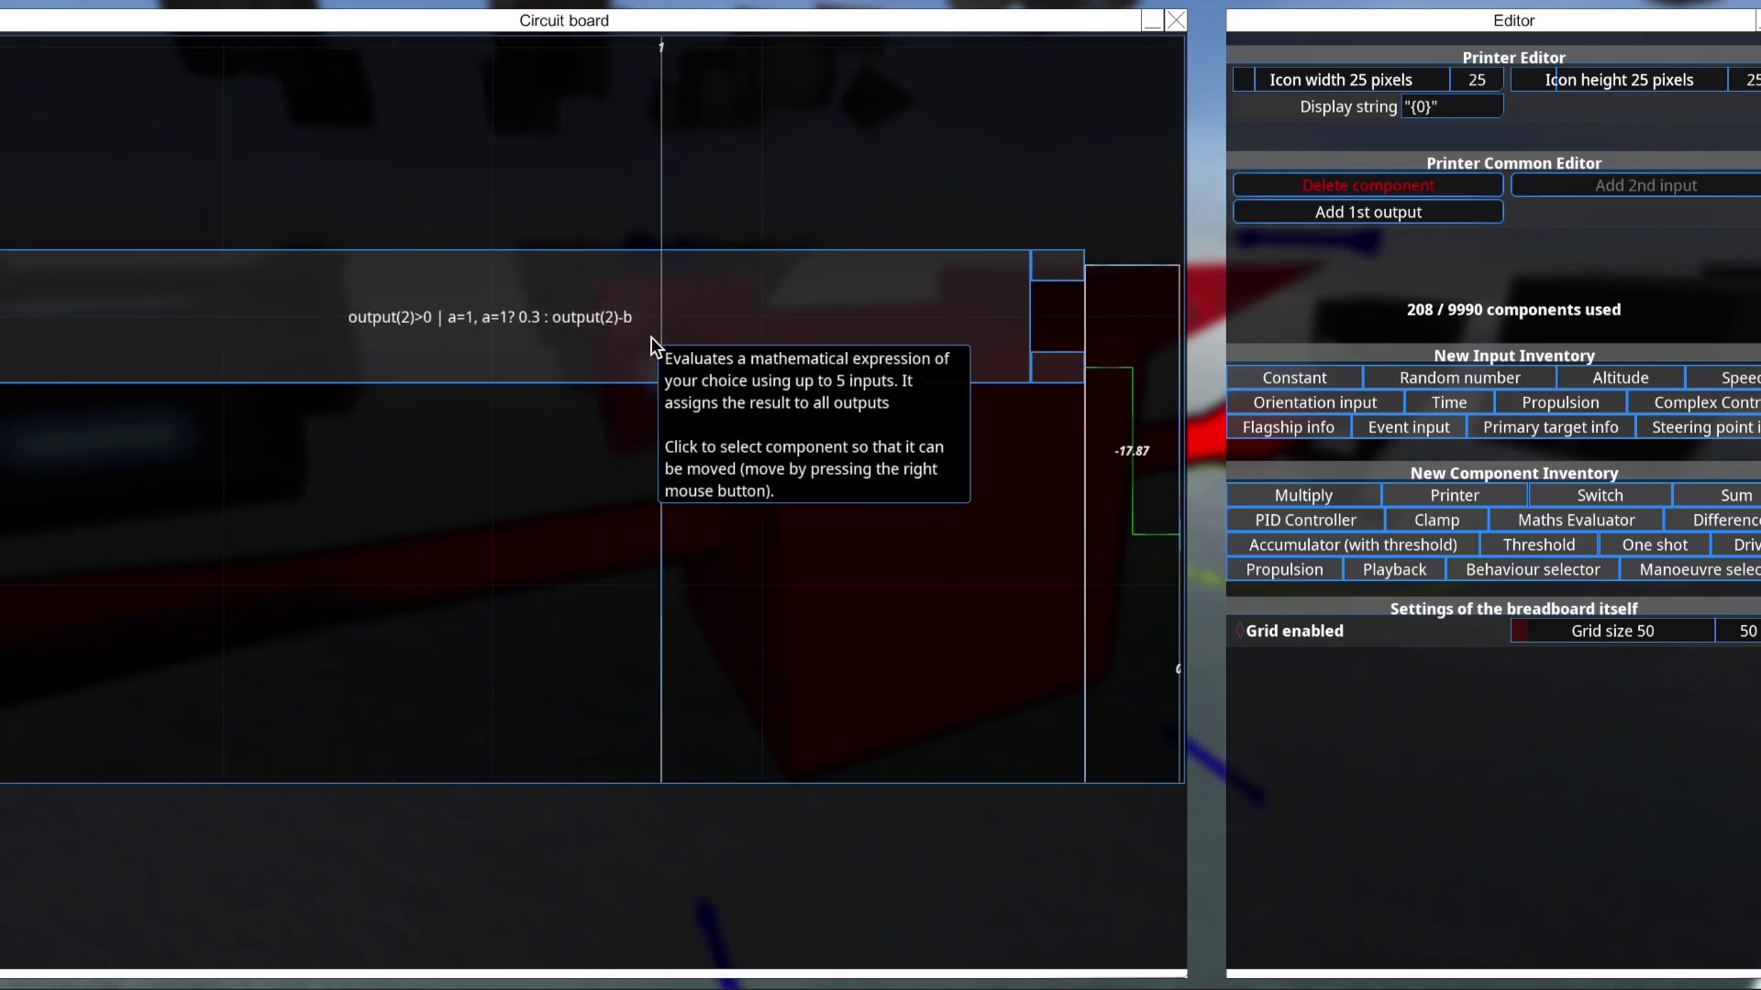
Examine how the maths evaluator's expression drives its two outputs, comparing the printer, the output wires and the connected components.
click(498, 301)
scroll(476, 299, down, 2)
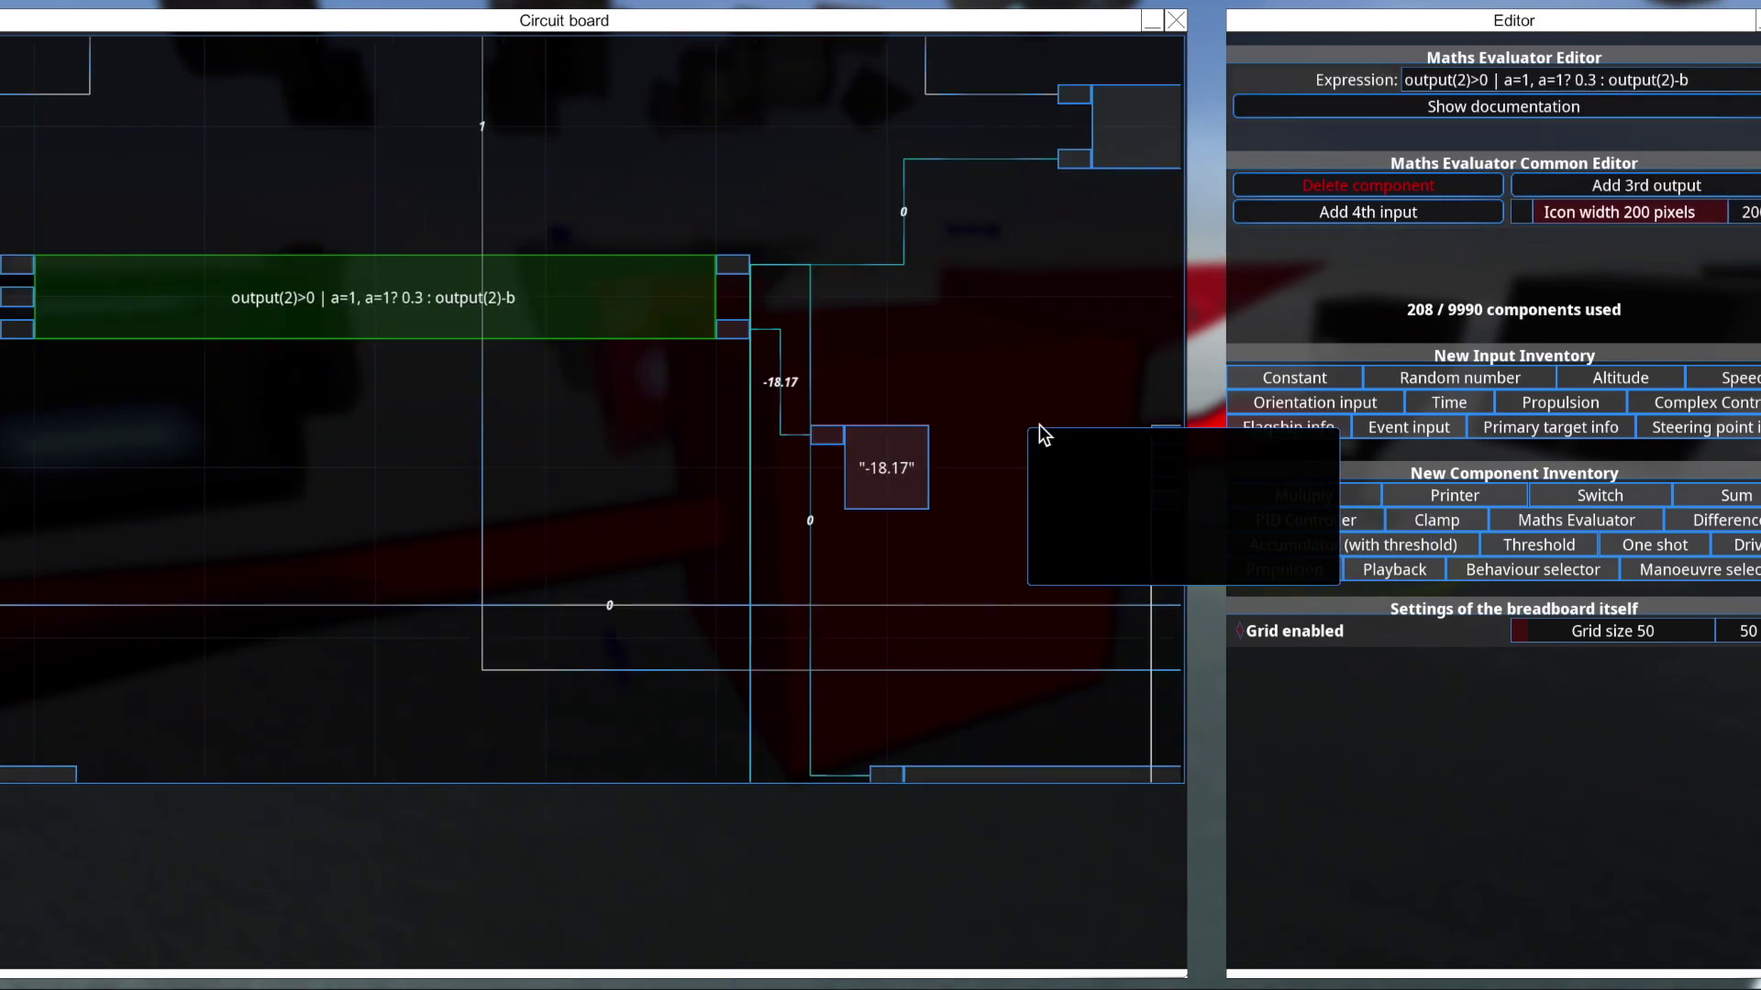
scroll(889, 471, up, 2)
click(878, 486)
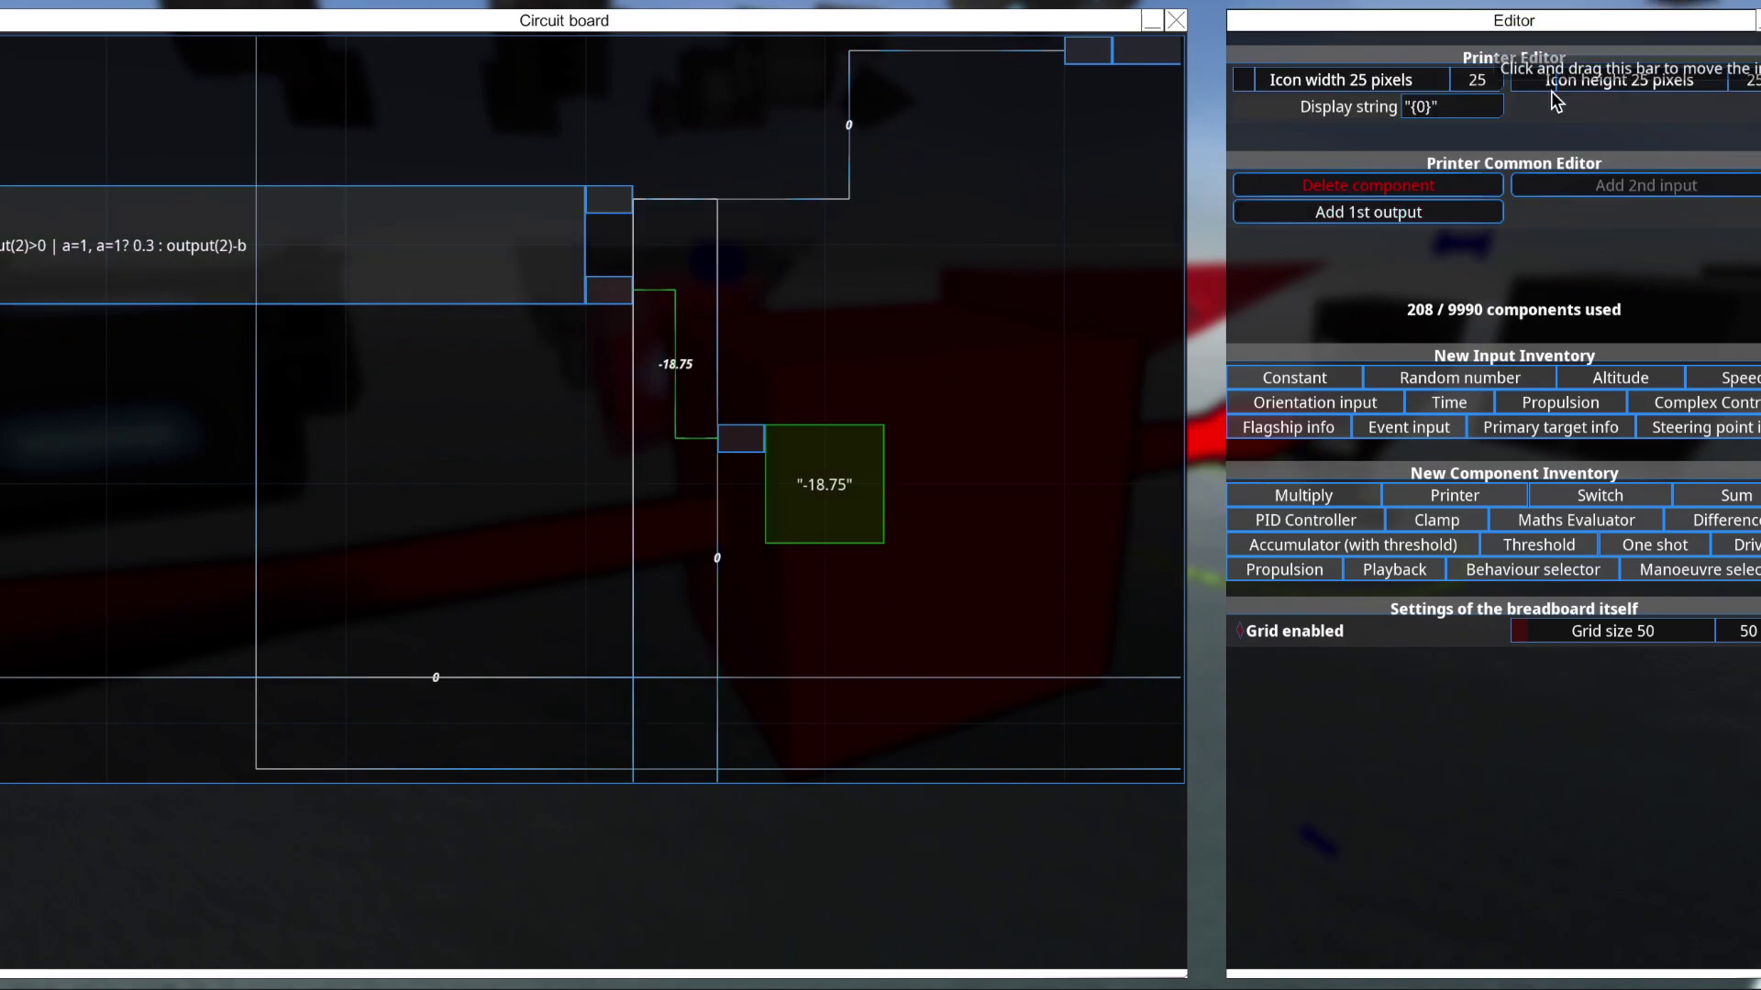
scroll(746, 228, down, 1)
click(275, 243)
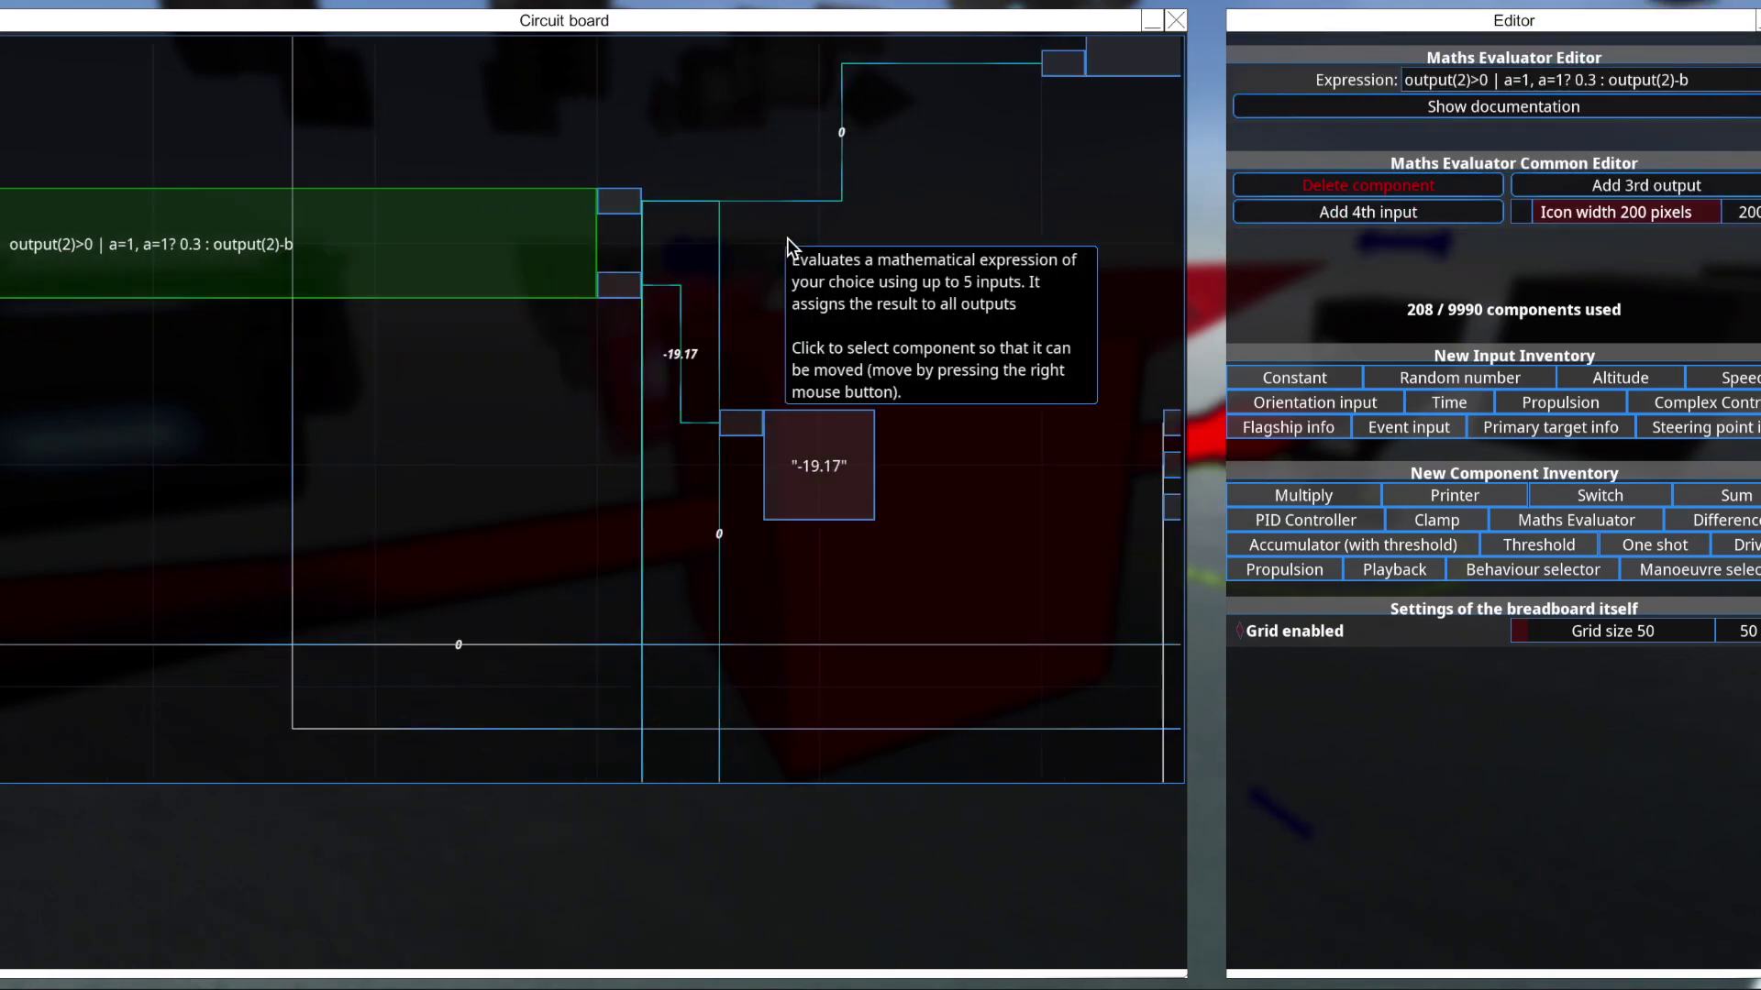
scroll(862, 257, up, 1)
scroll(284, 273, up, 2)
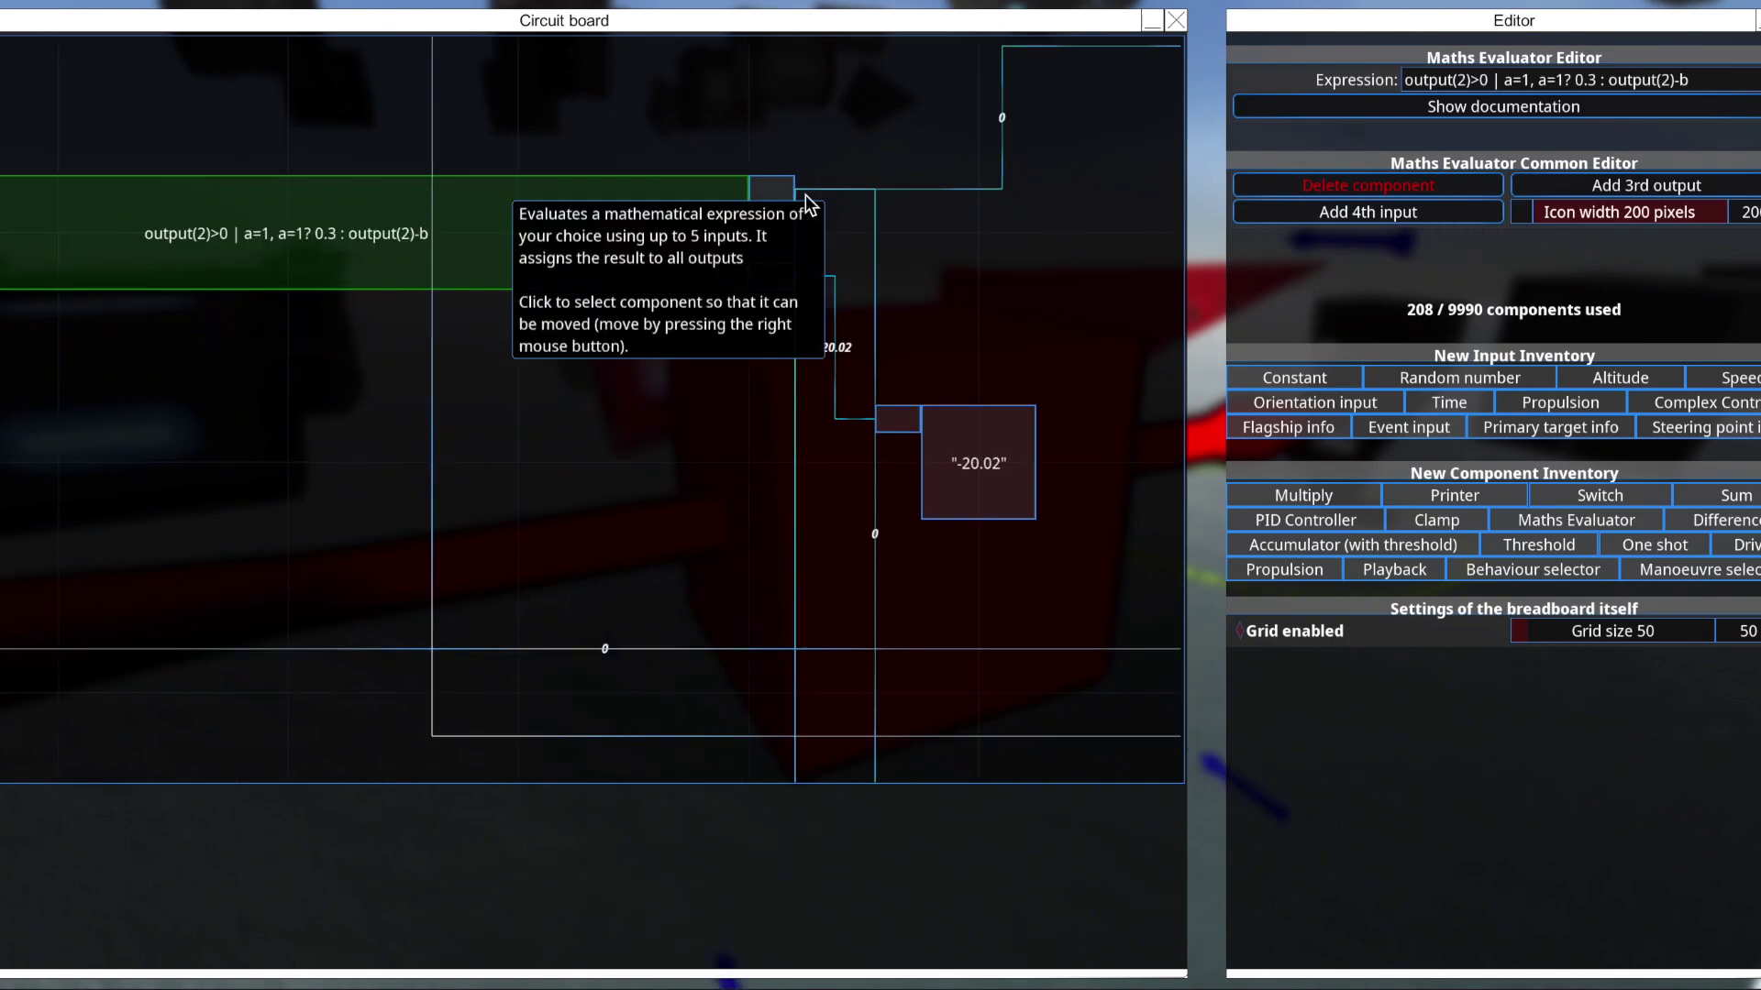
scroll(794, 243, down, 2)
scroll(905, 258, up, 1)
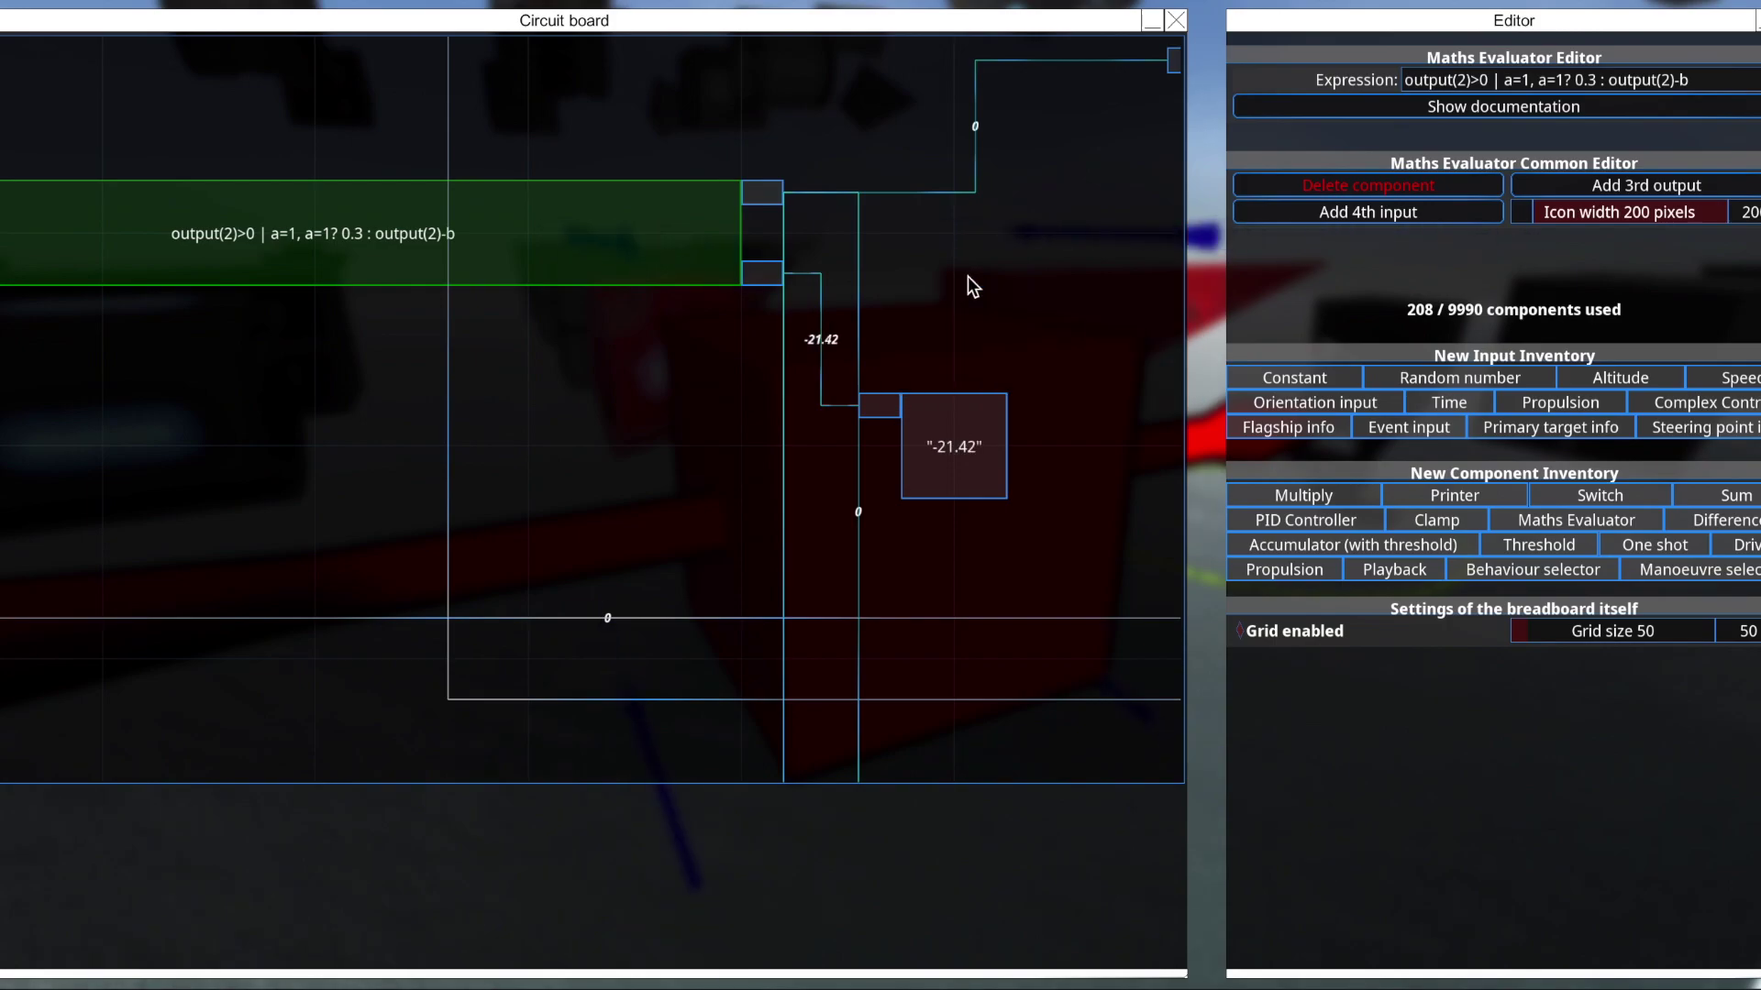
scroll(968, 277, down, 2)
scroll(307, 213, up, 8)
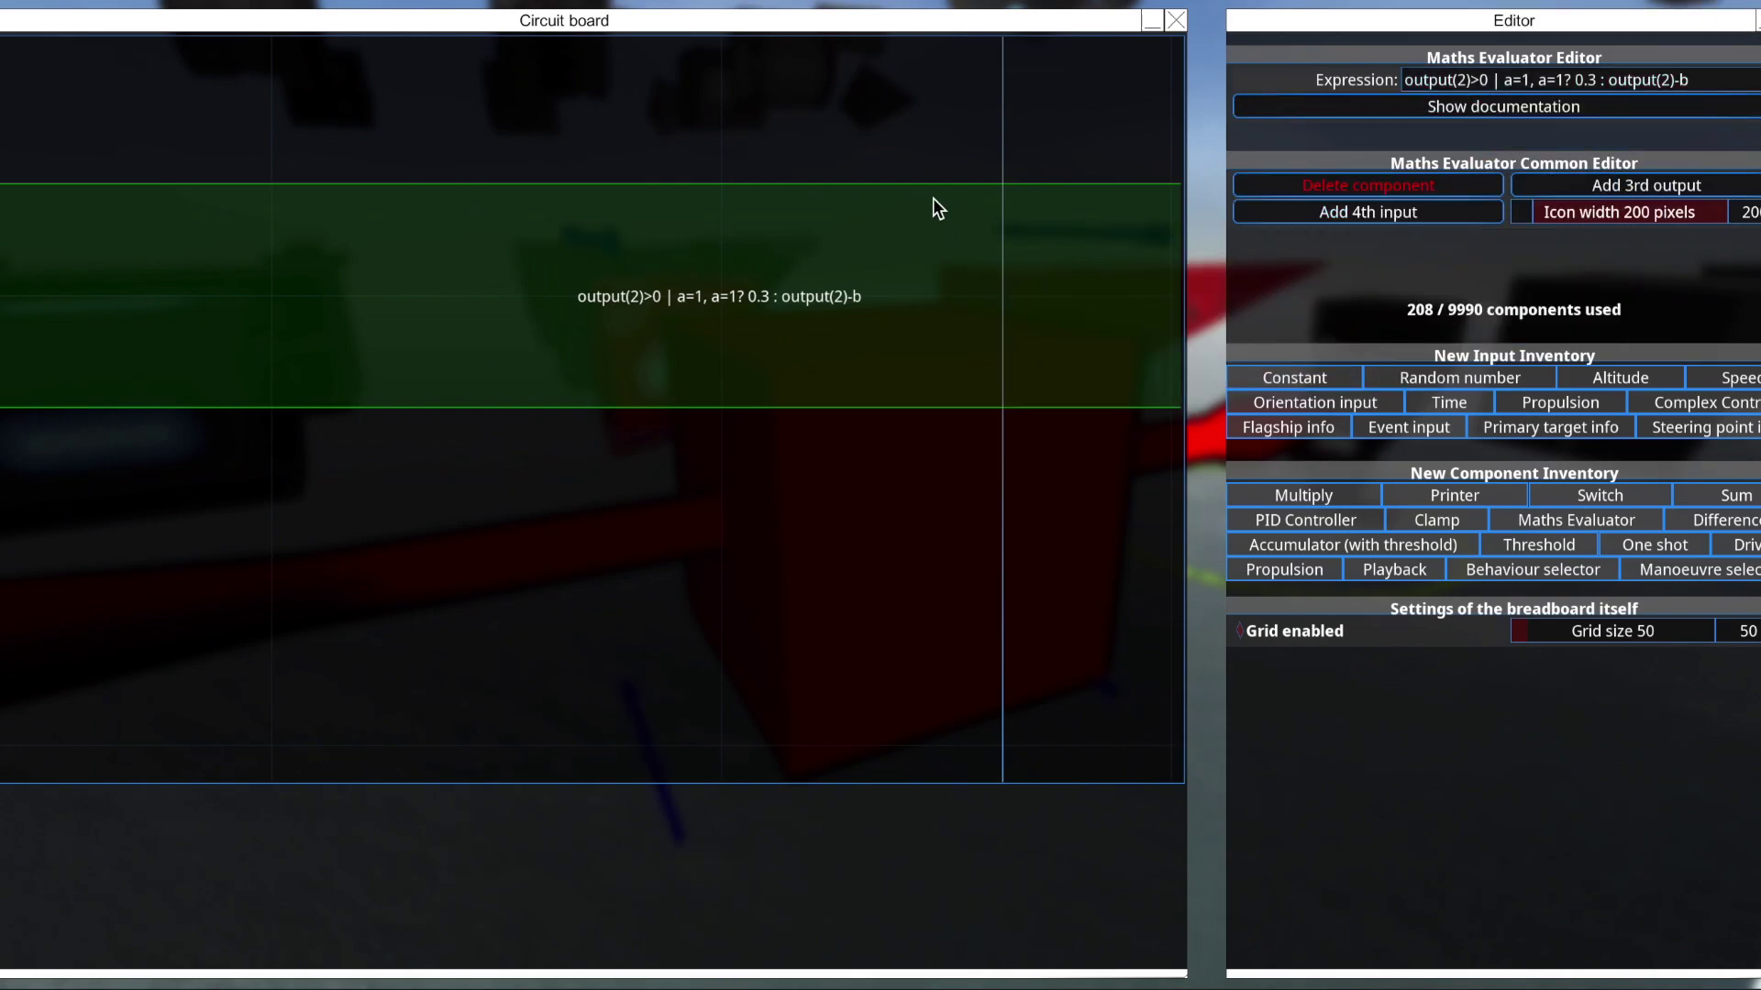
scroll(438, 160, down, 3)
scroll(897, 285, down, 3)
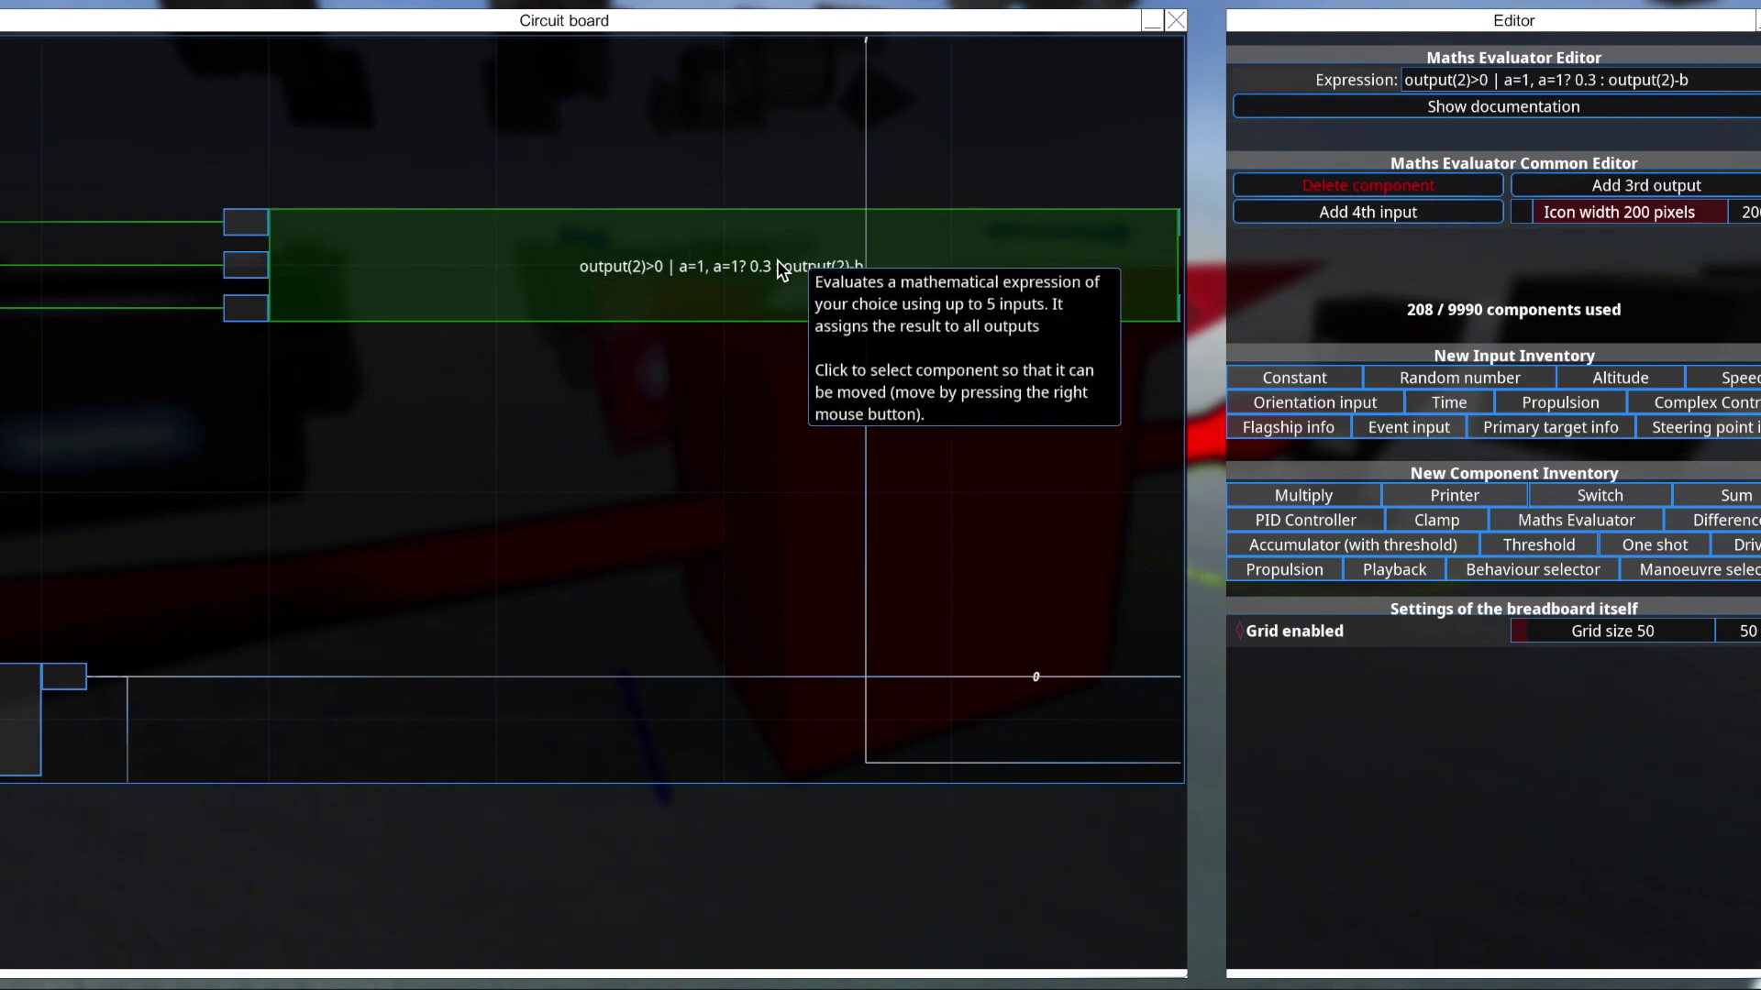
scroll(660, 170, down, 5)
scroll(440, 190, down, 1)
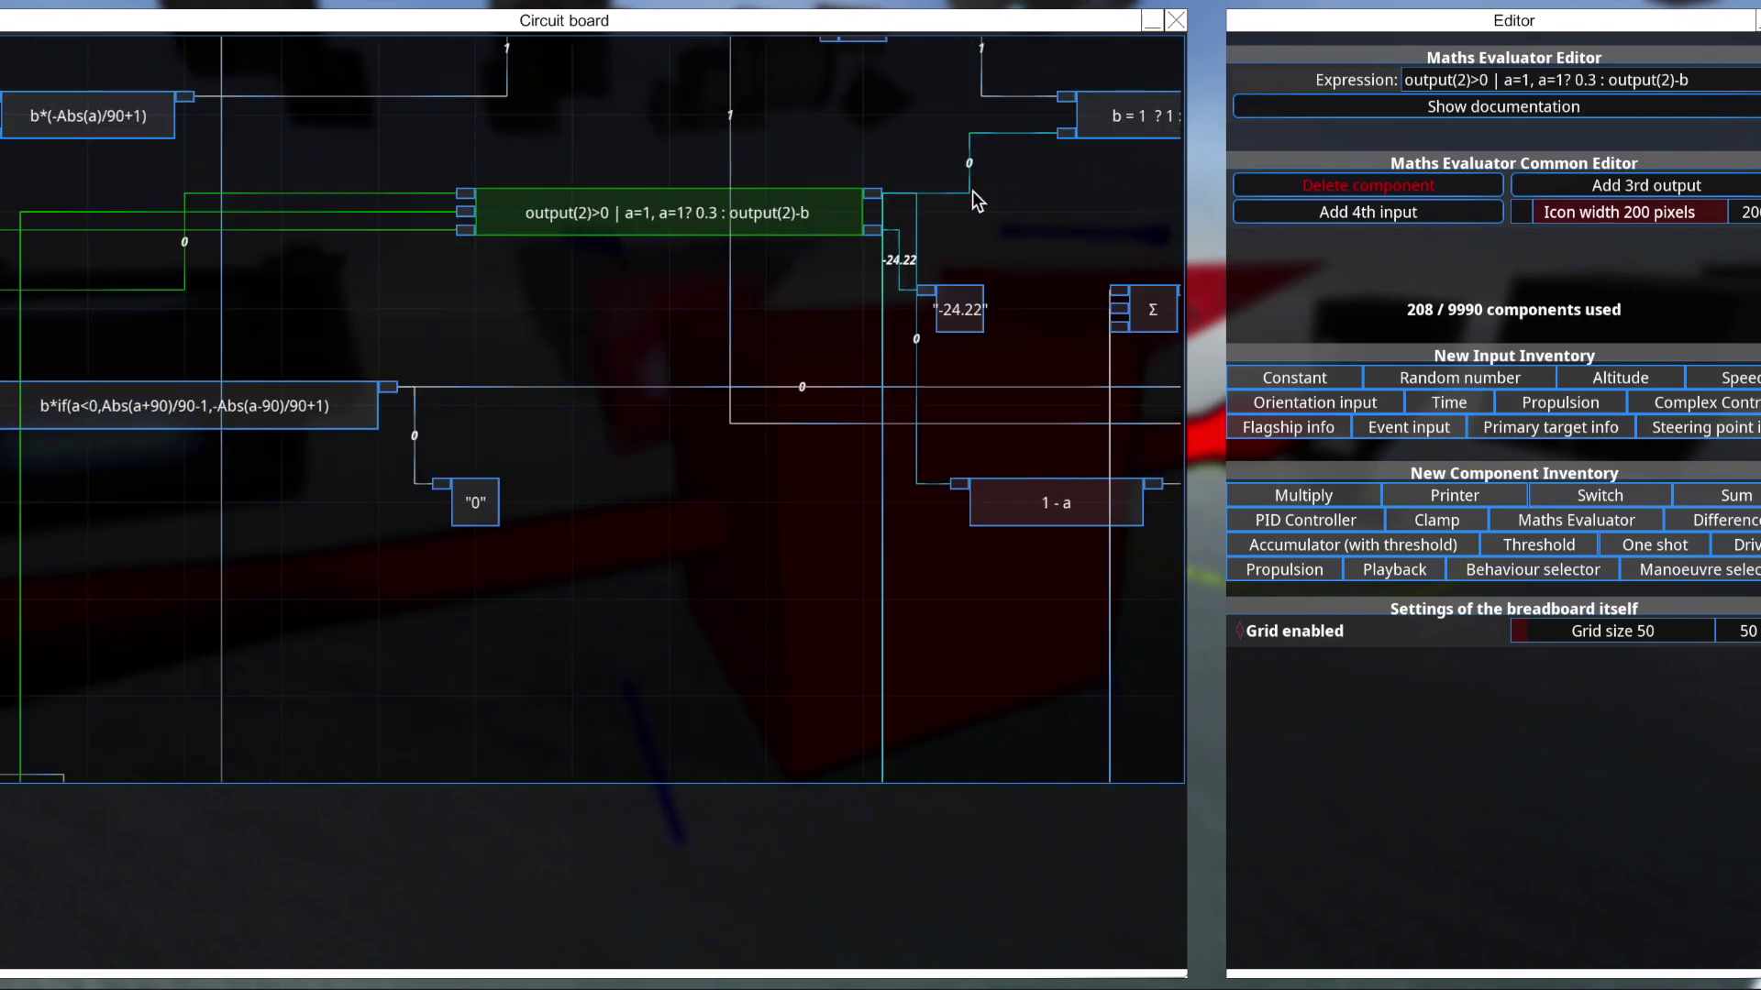
scroll(972, 190, up, 3)
scroll(450, 144, down, 6)
scroll(1148, 142, up, 1)
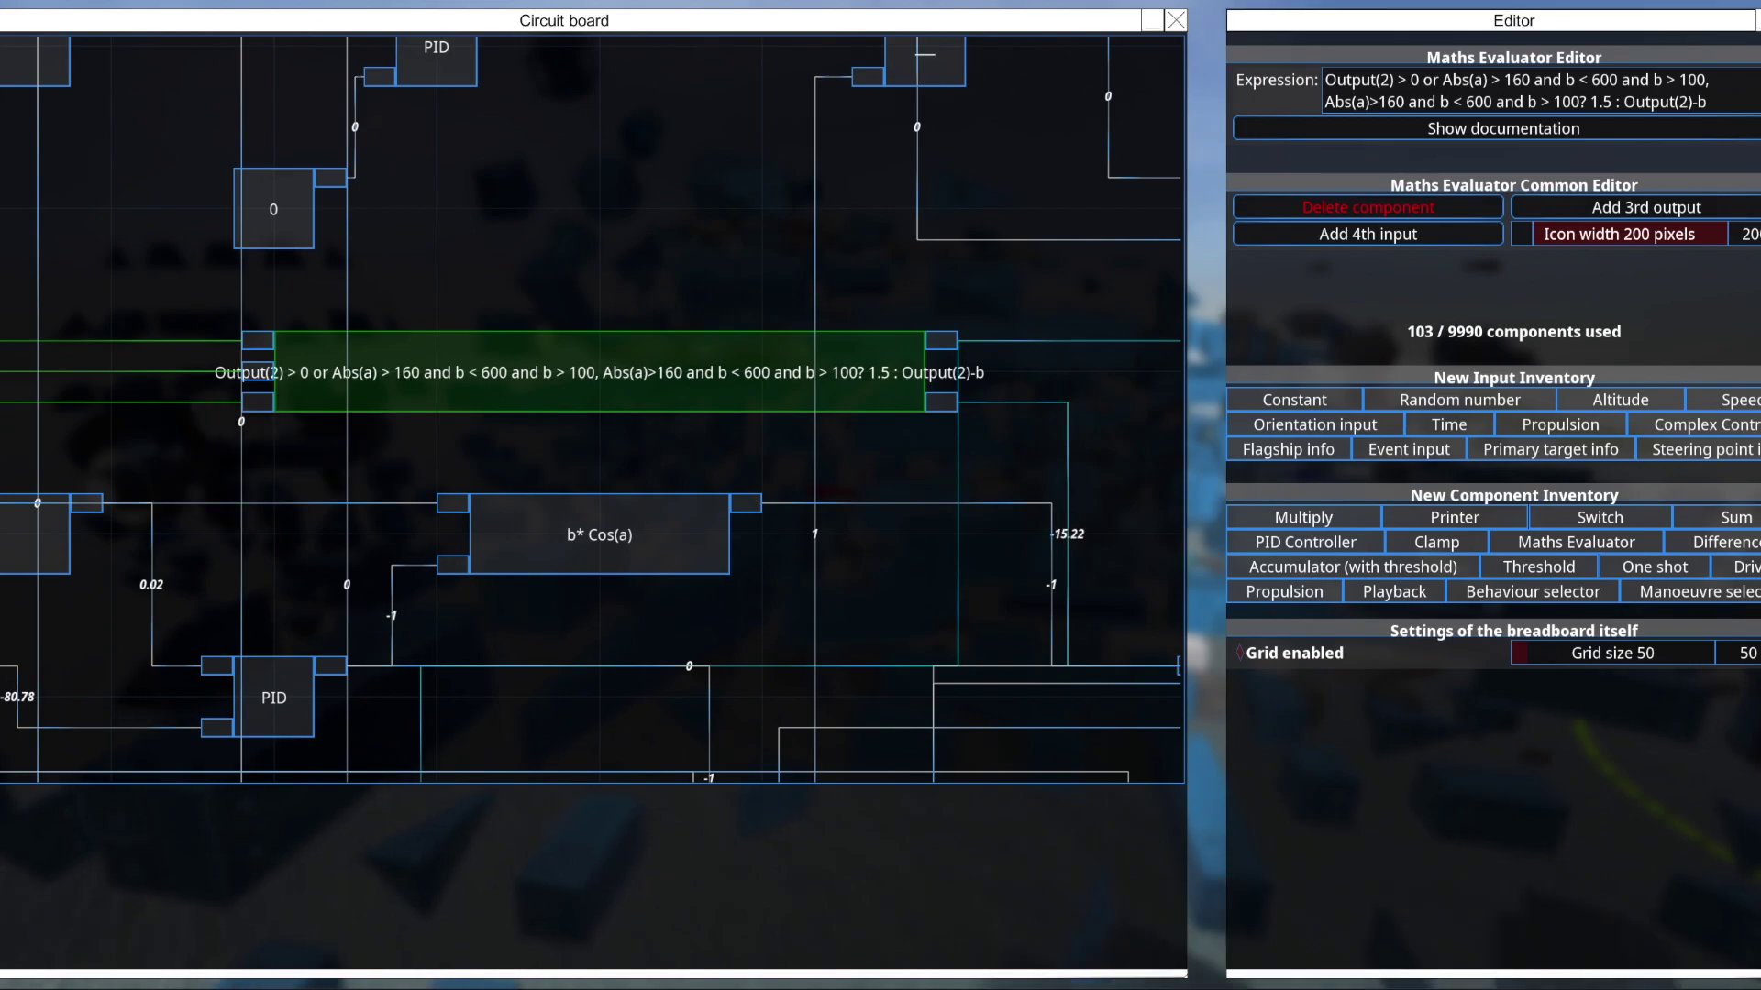
Add a new Maths Evaluator above the long Output(2) evaluator and set its expression to output(1).
click(1519, 548)
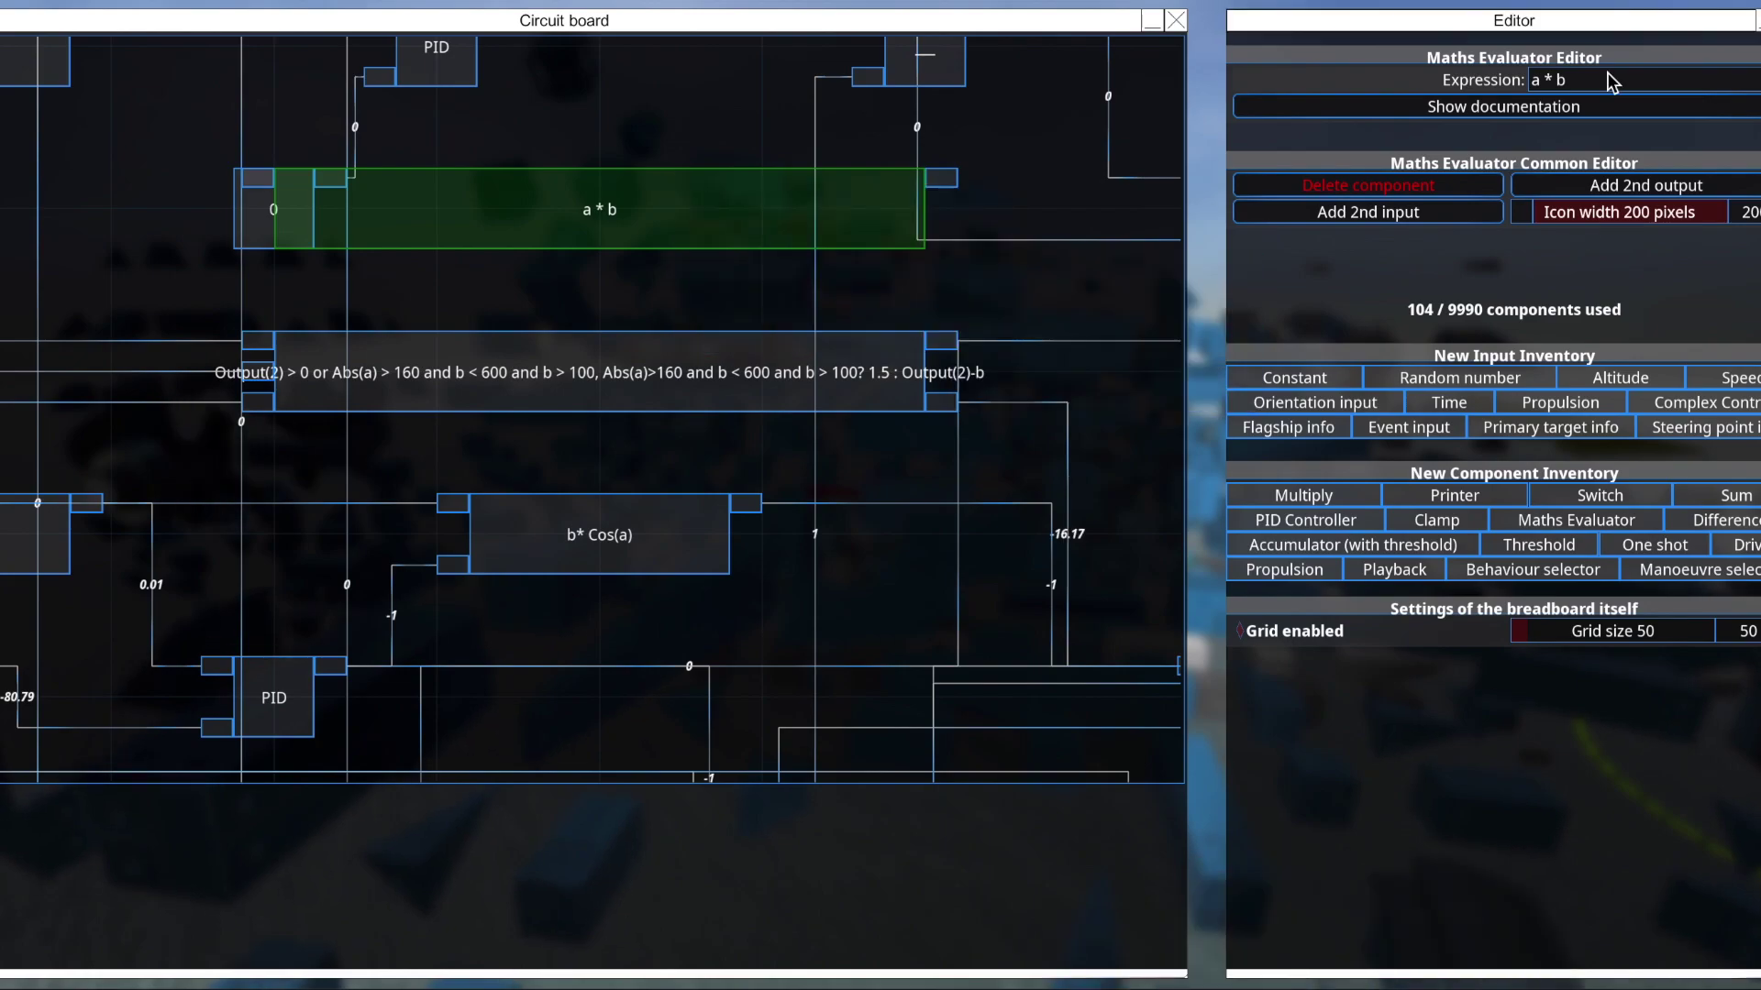
drag(1592, 81, 1426, 95)
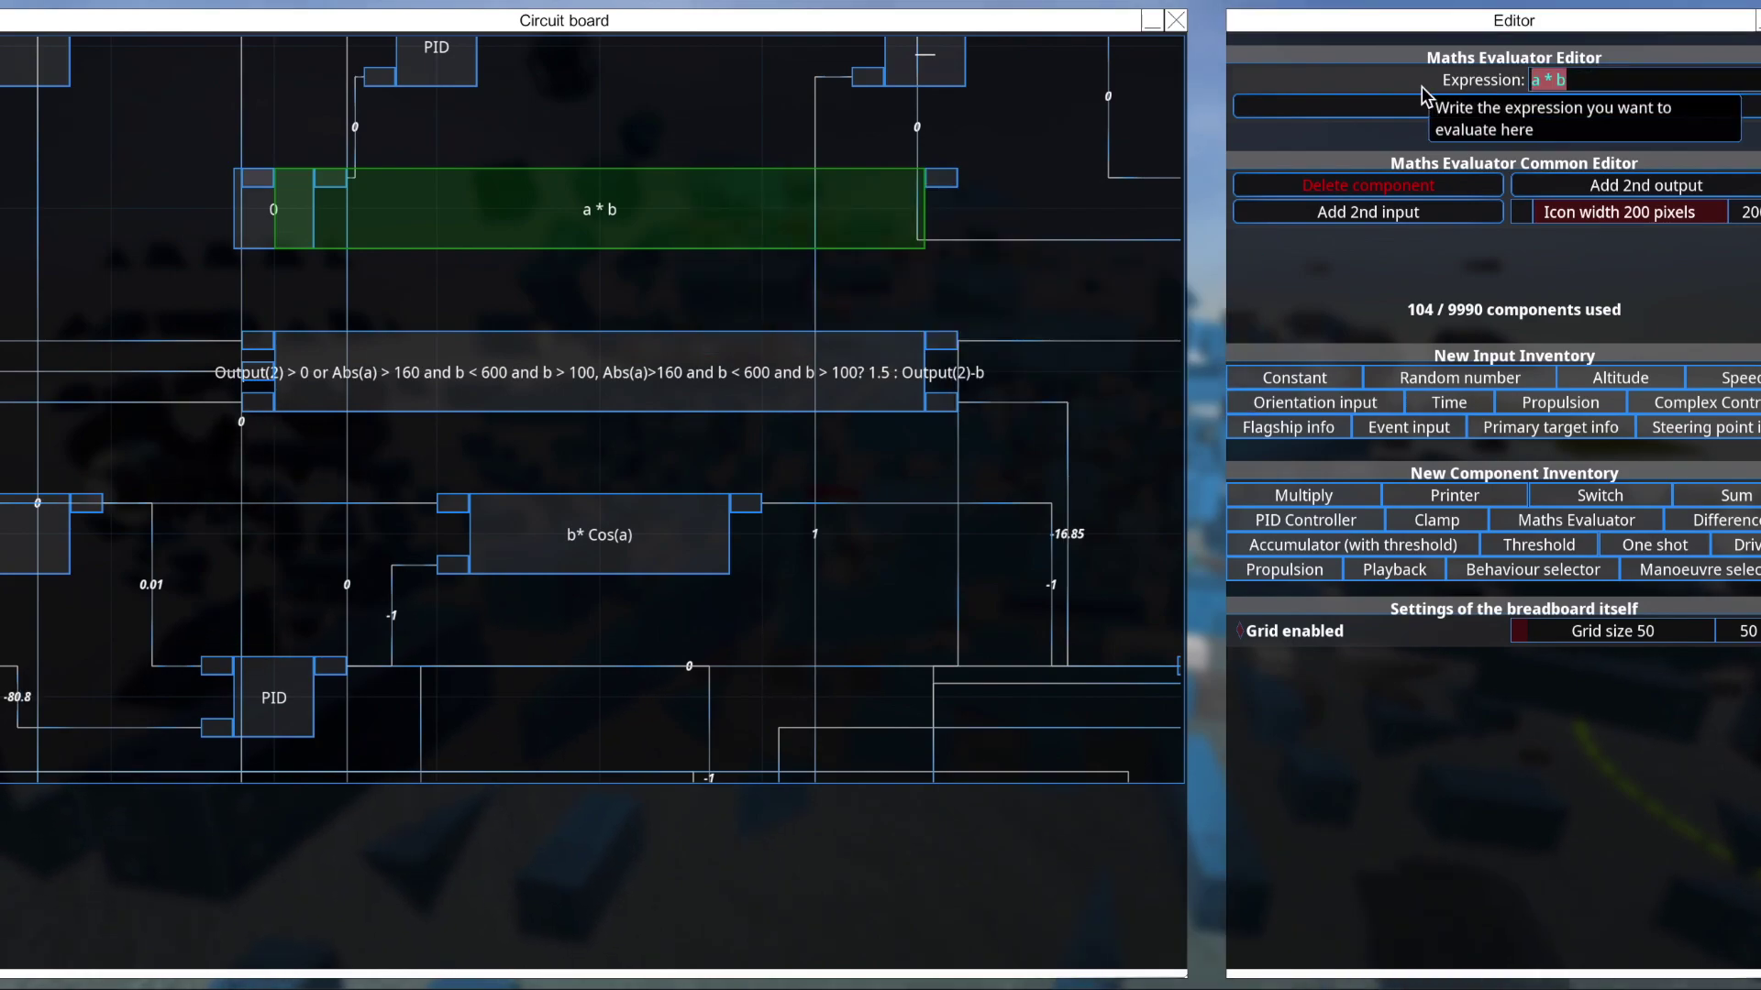
text(output(10)
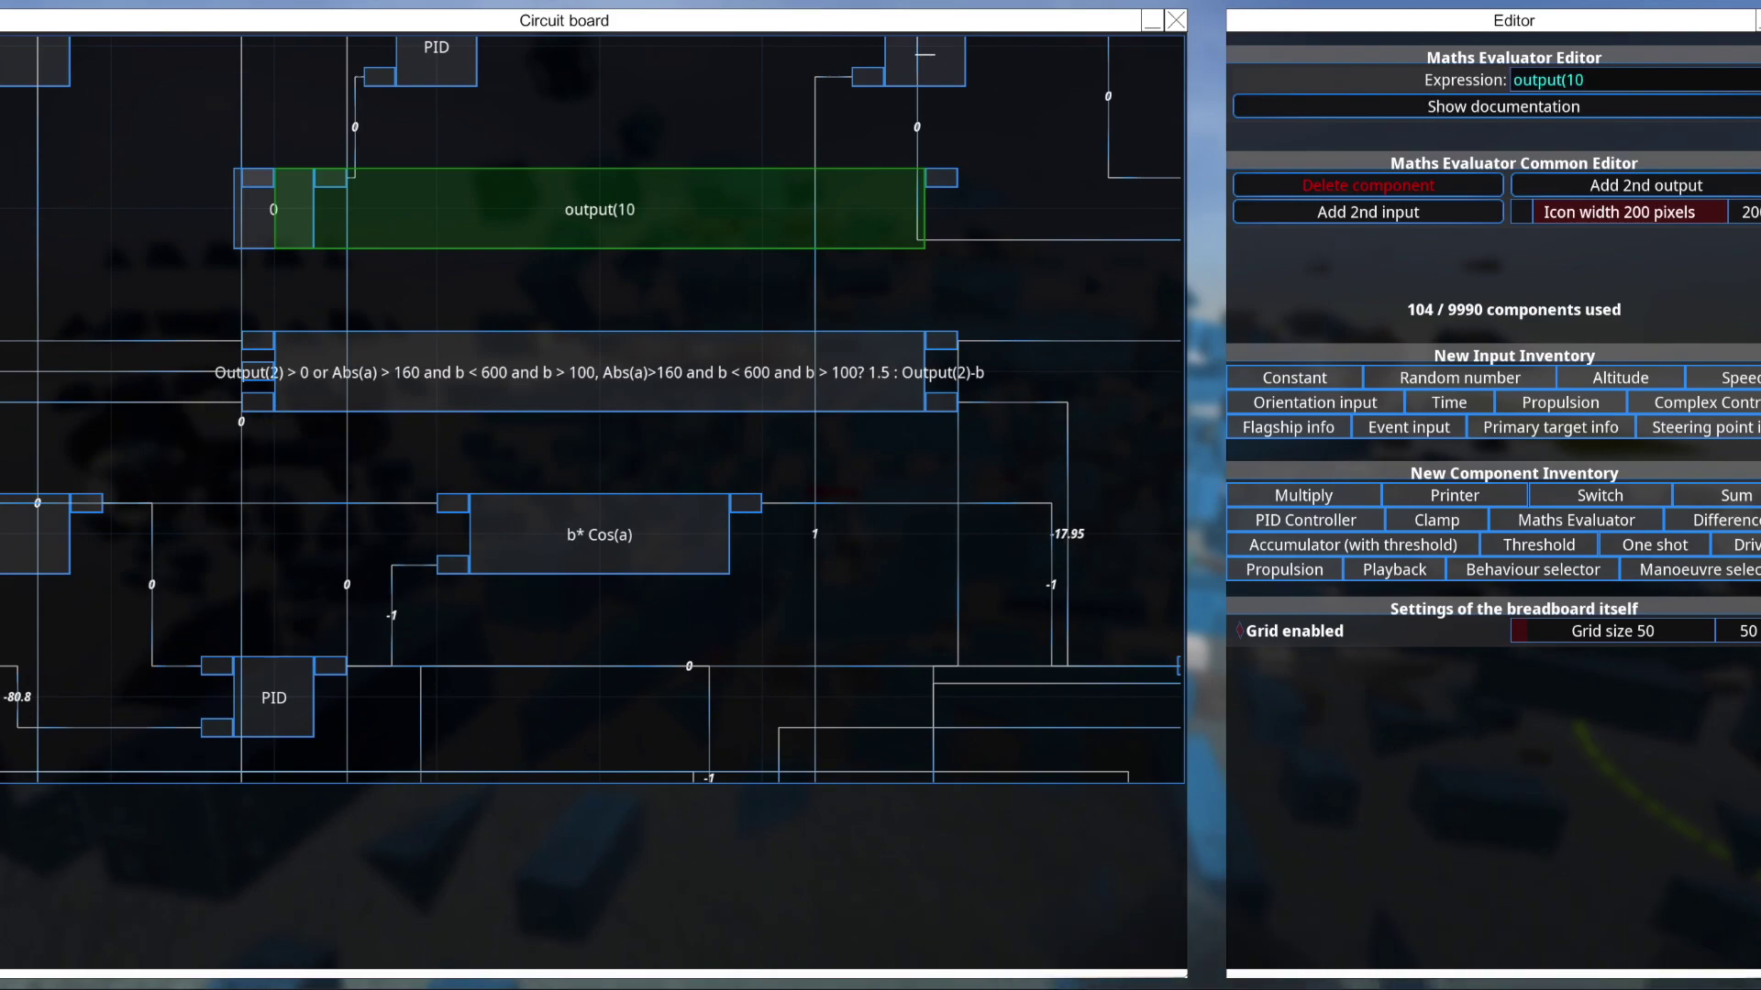
key(BackSpace)
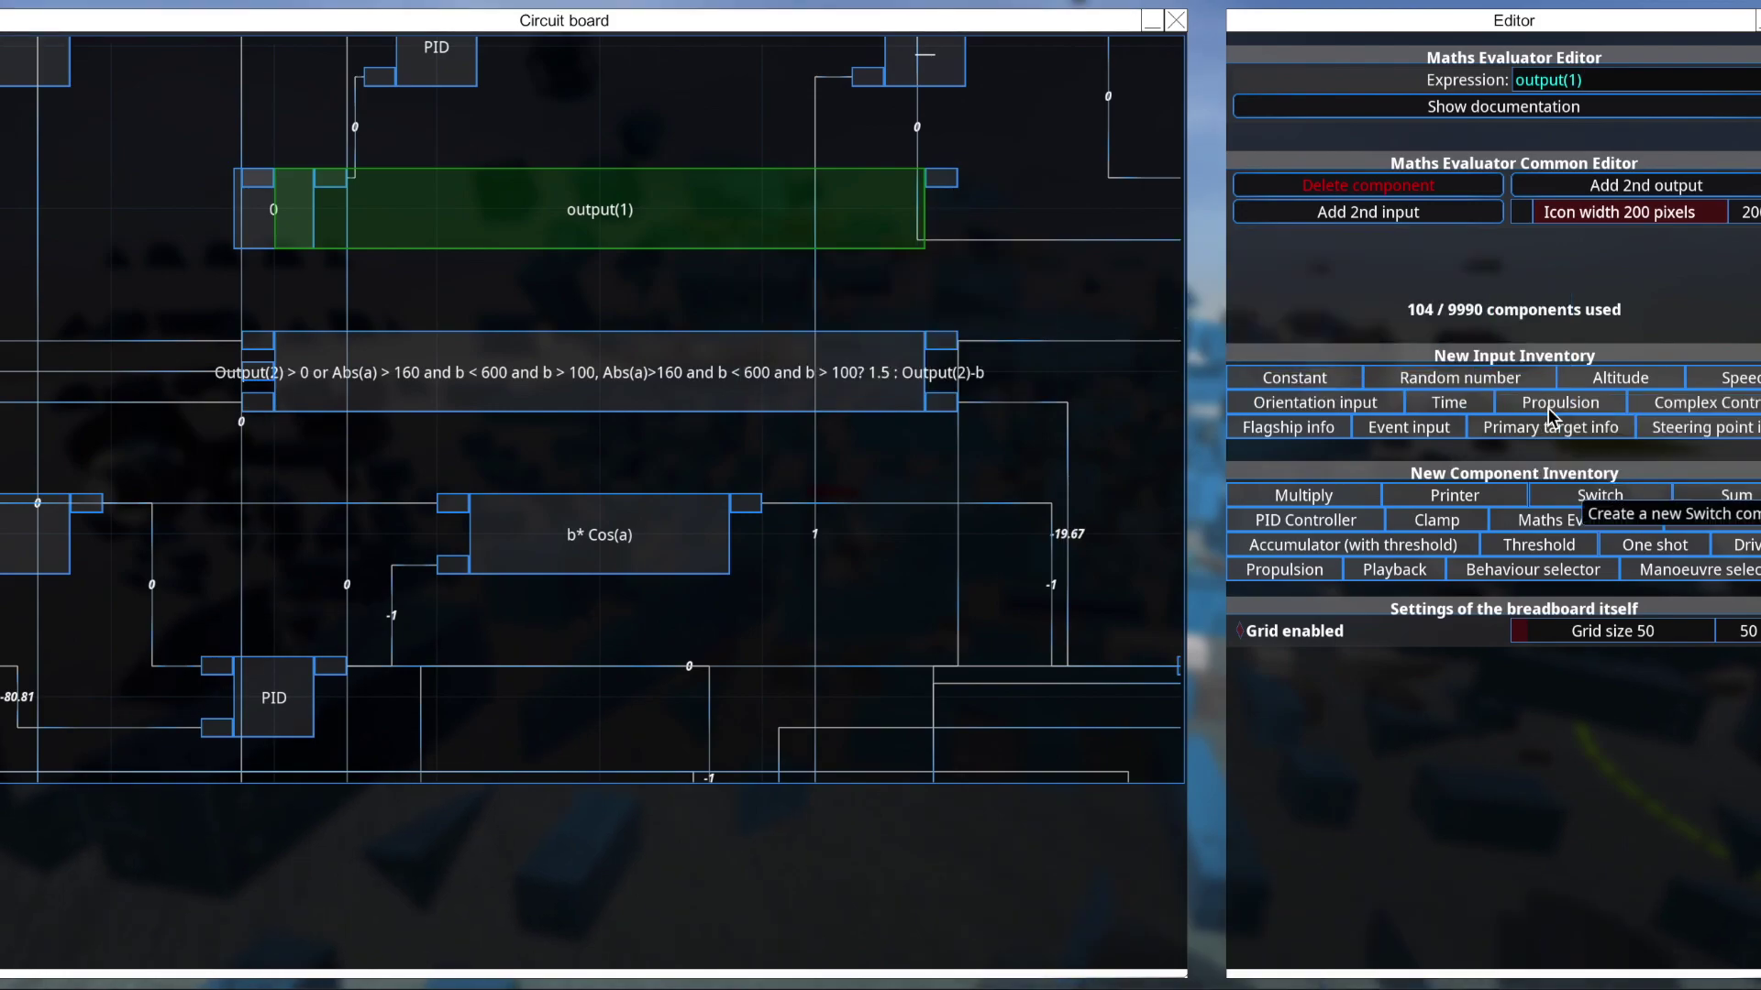
Add a Constant of 1 wired into the new evaluator's input and a Printer wired to its output.
click(1294, 378)
click(77, 172)
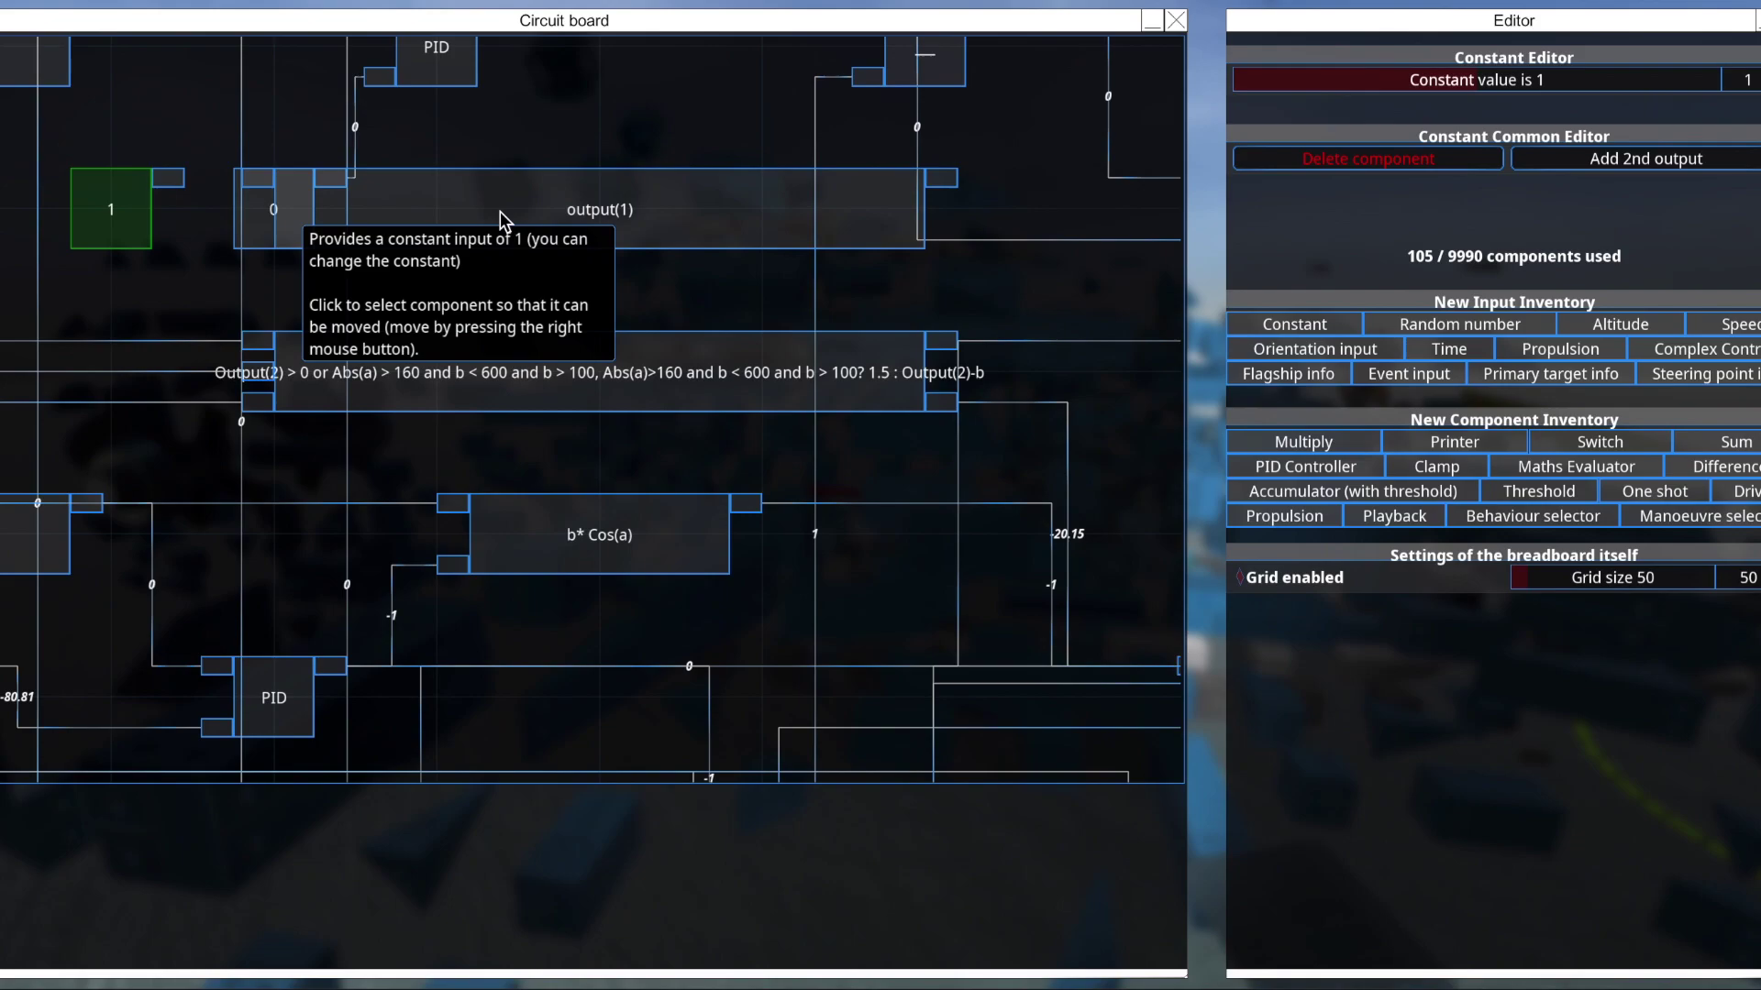
drag(168, 178, 258, 178)
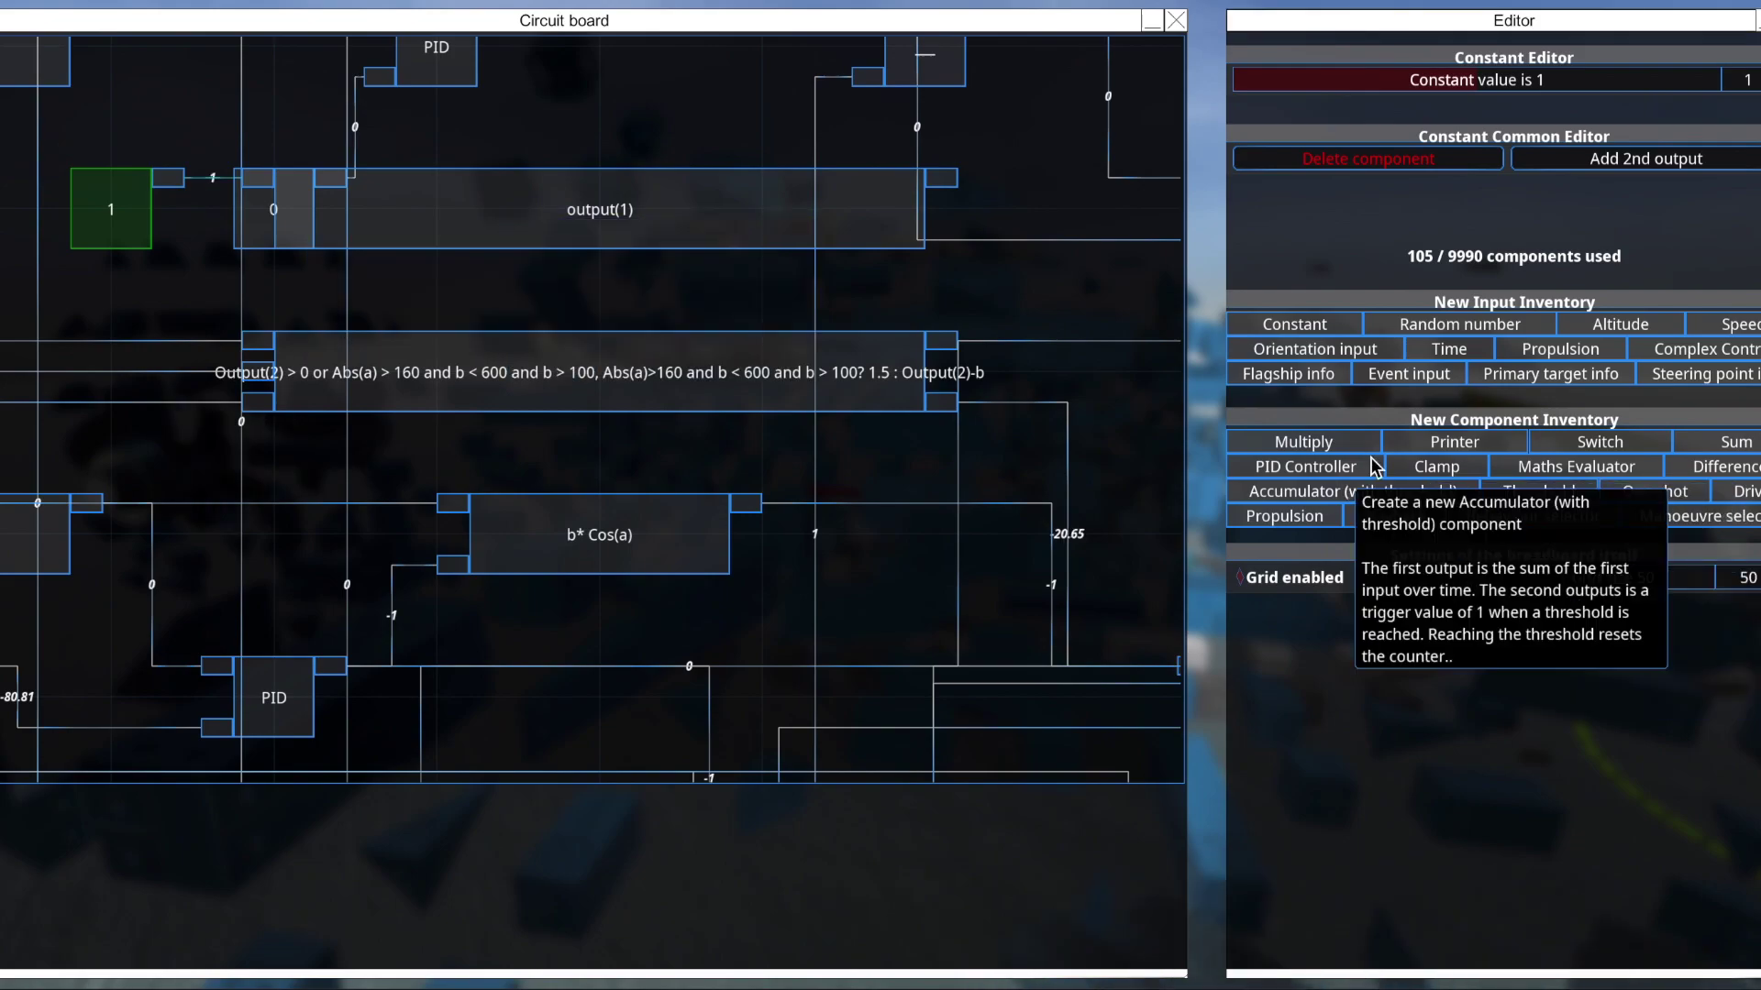
click(1455, 442)
click(1031, 198)
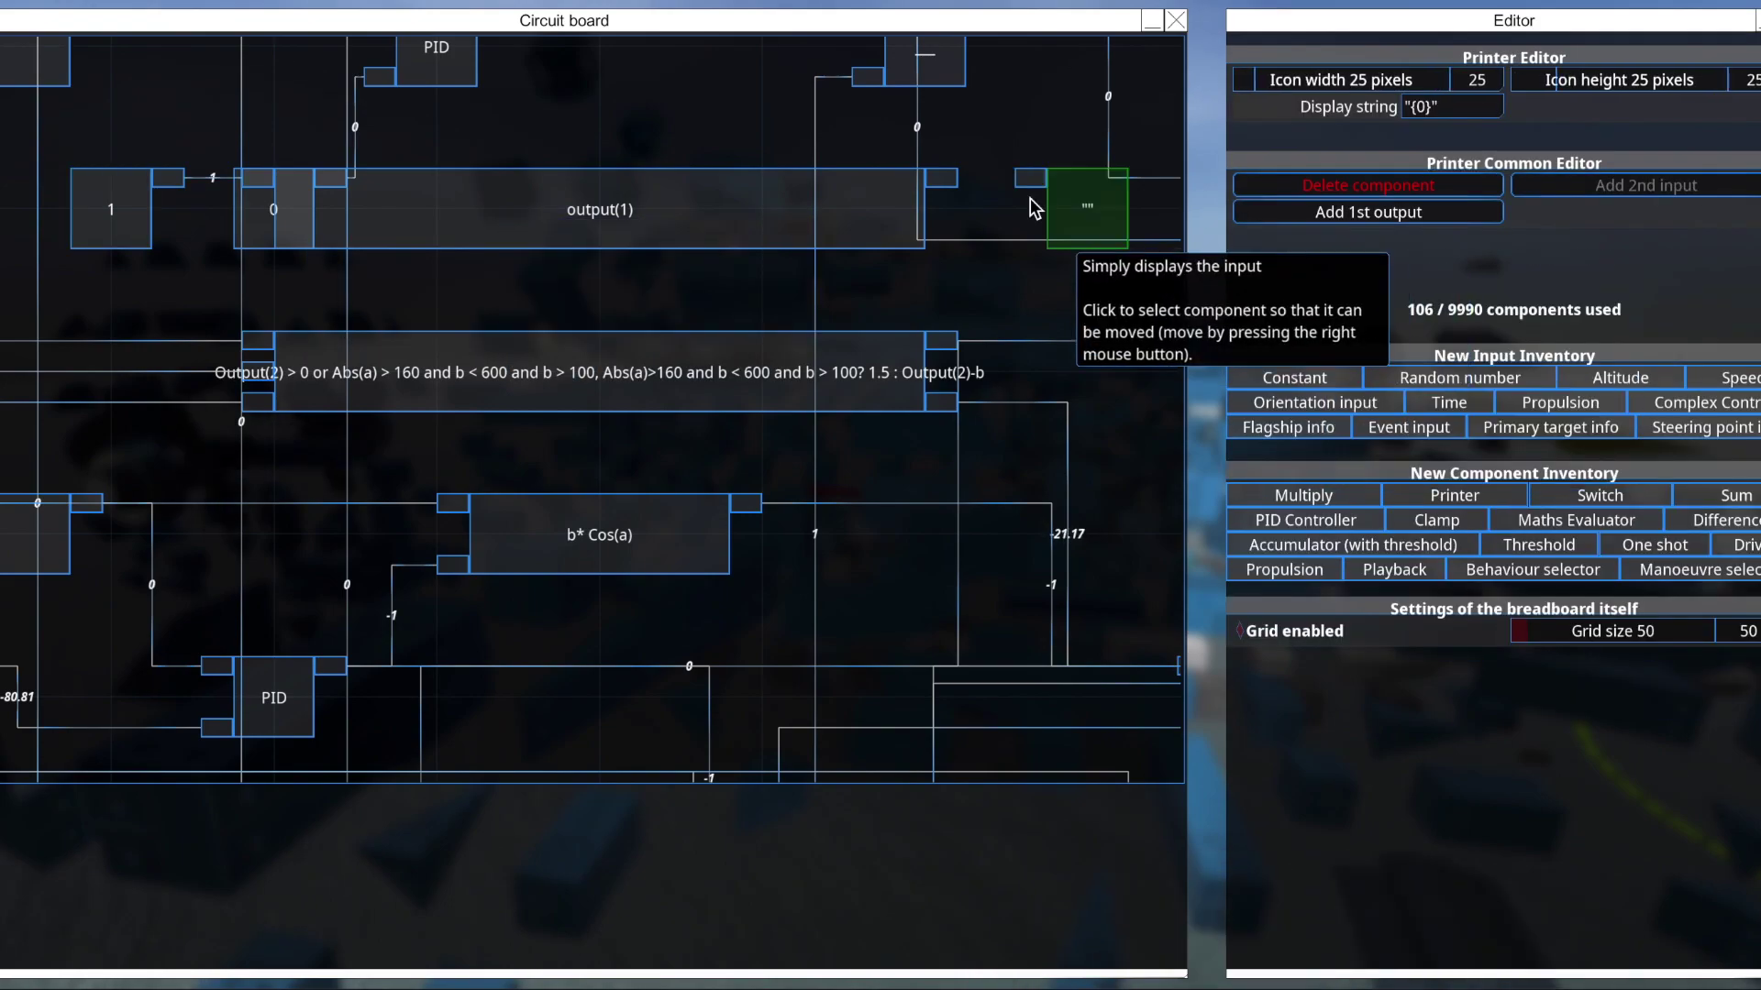
click(850, 185)
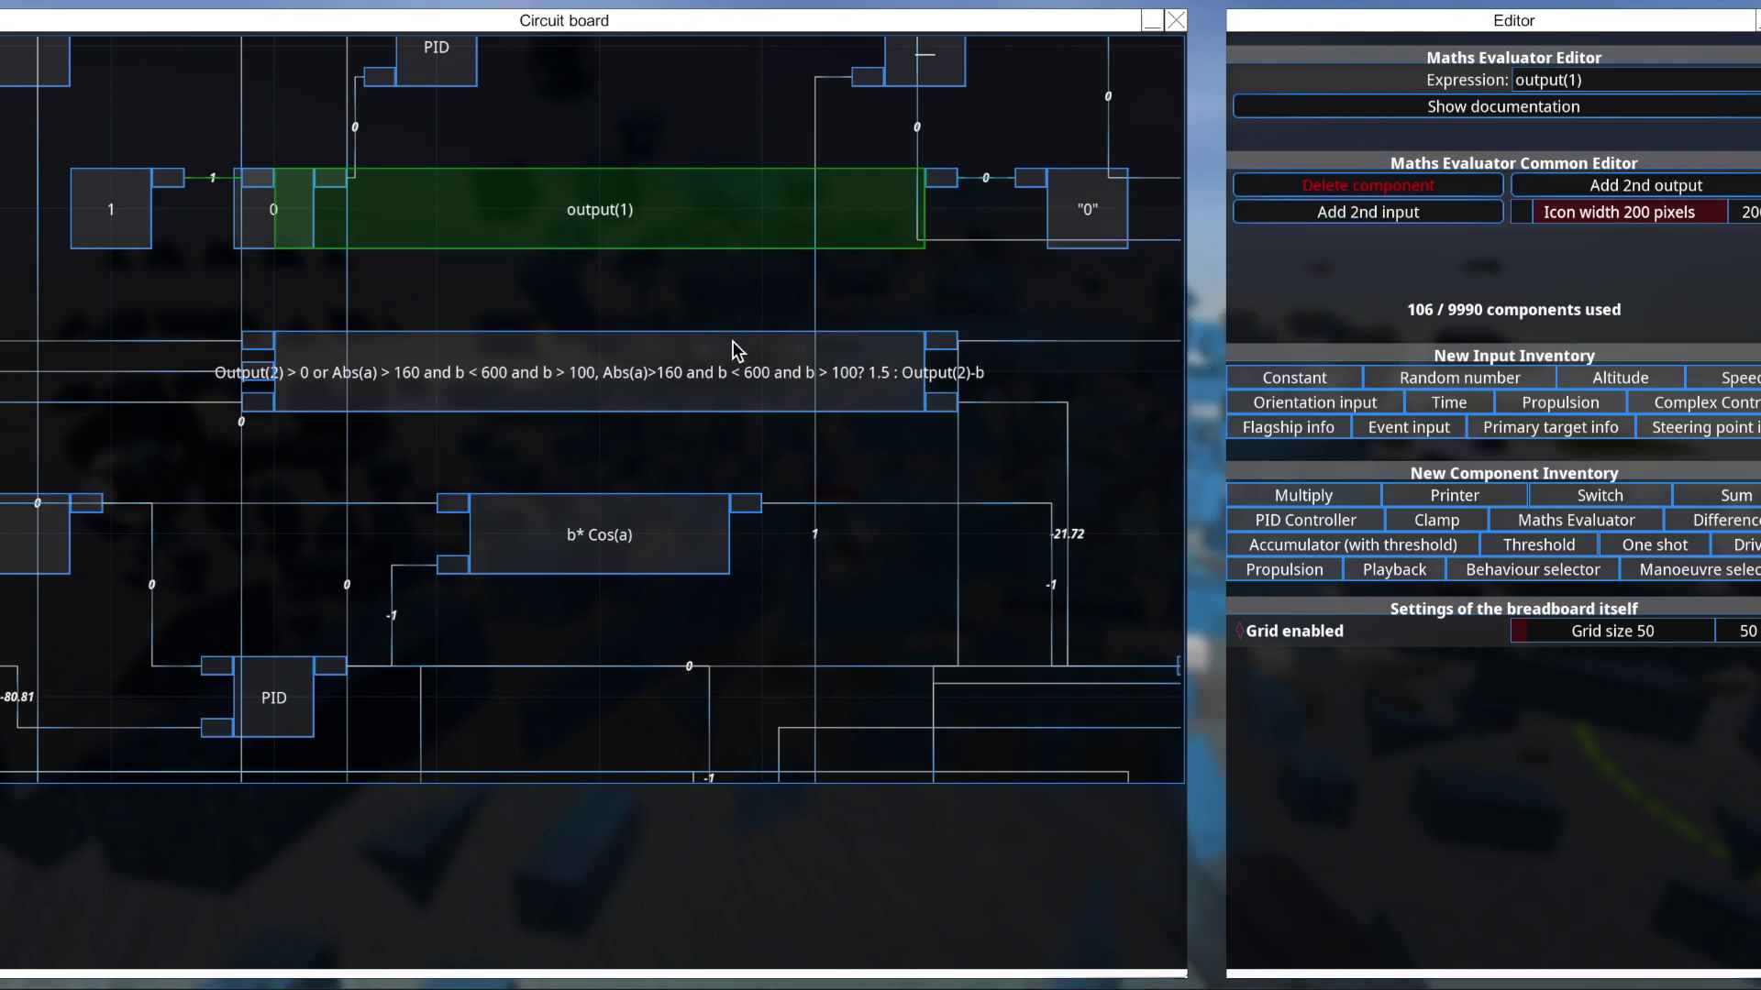
Change the new maths evaluator's expression to output(2), a.
scroll(1031, 239, down, 1)
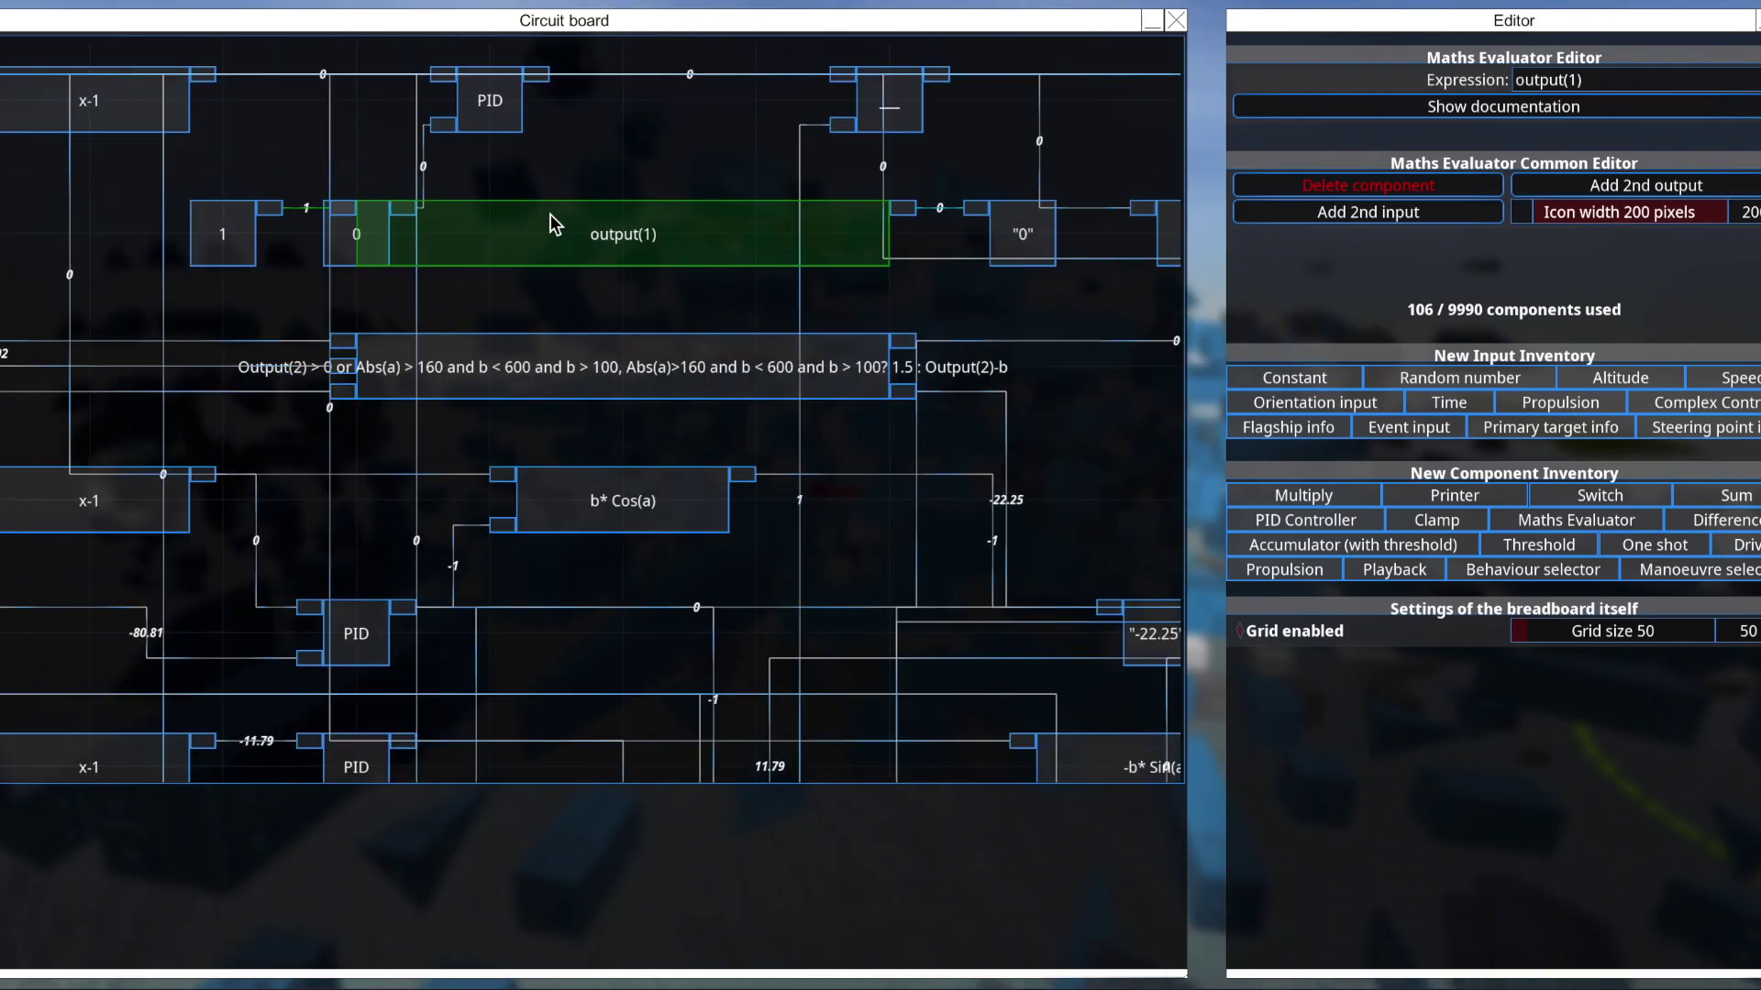
scroll(321, 209, up, 1)
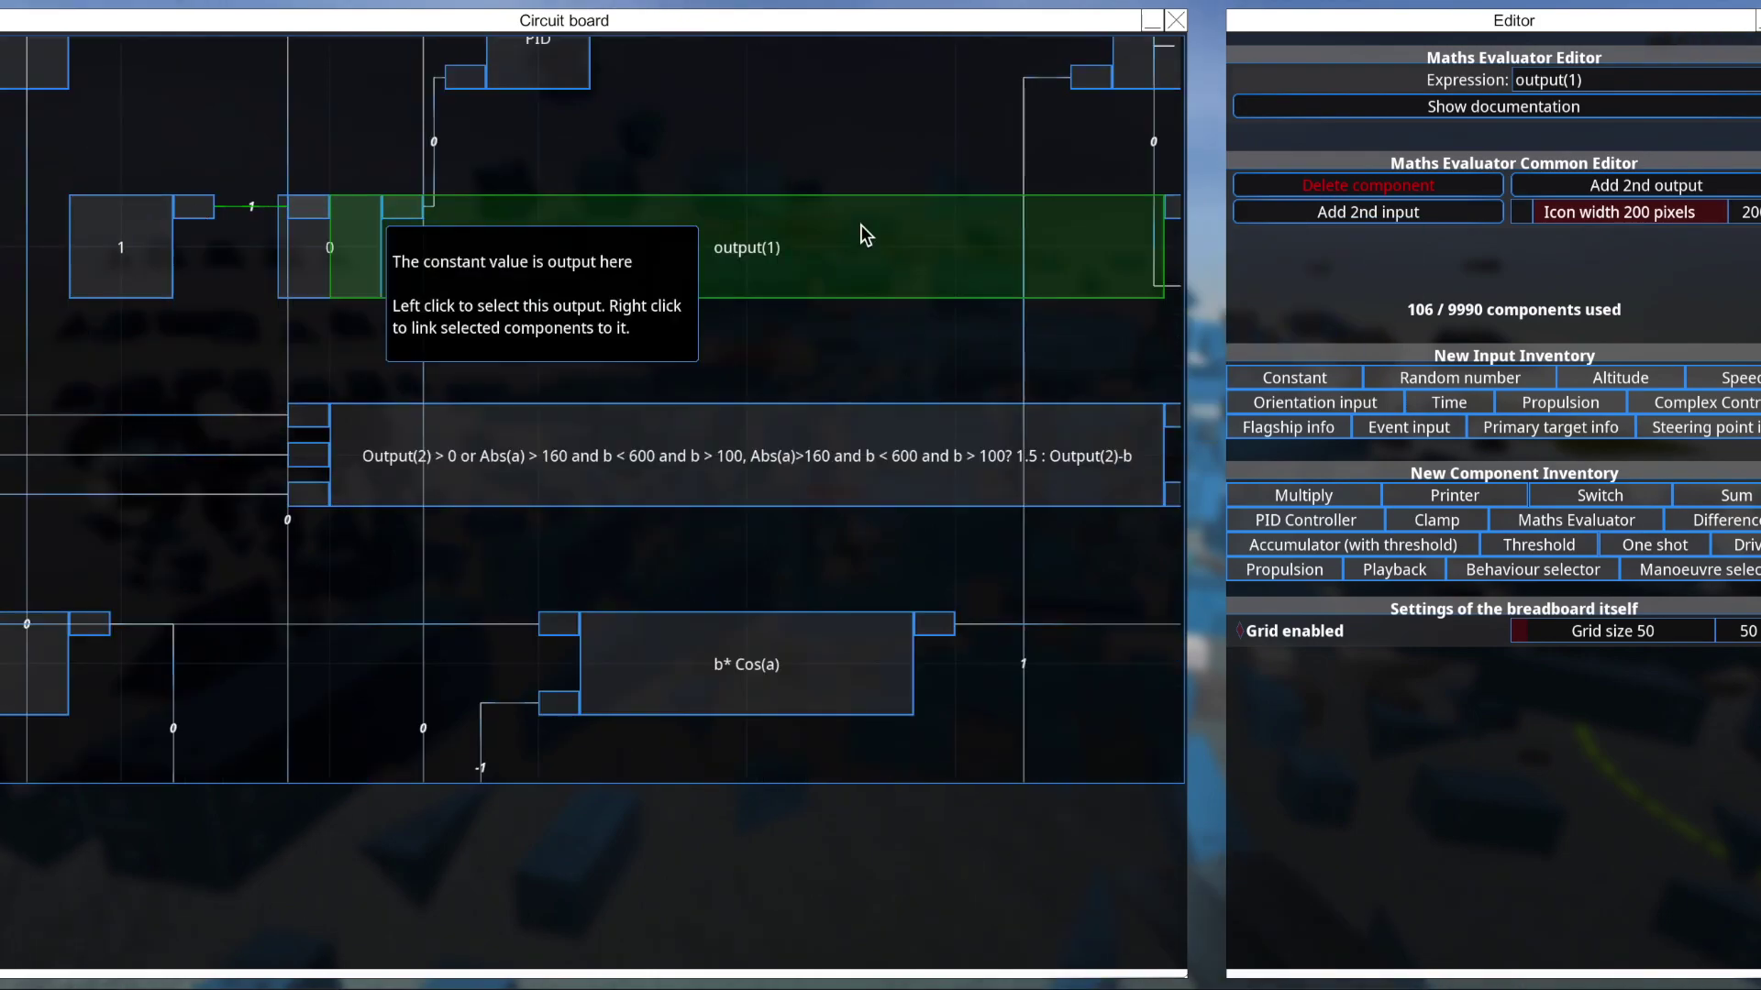
click(1577, 78)
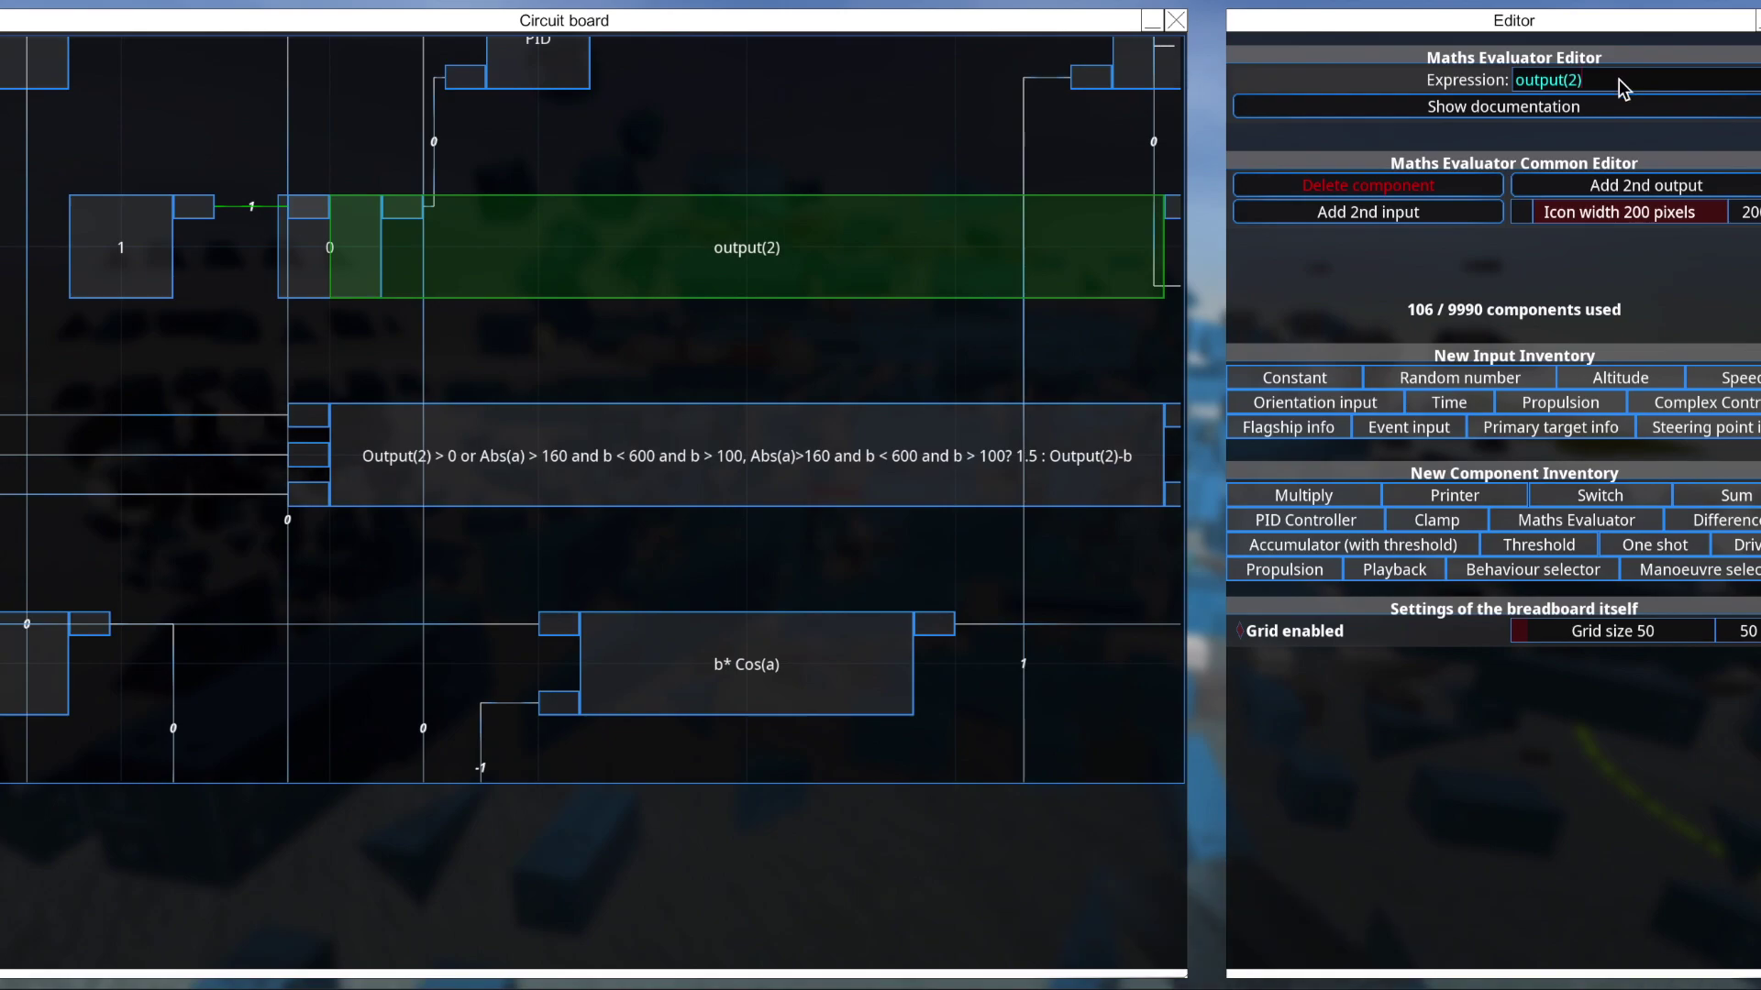
text(a)
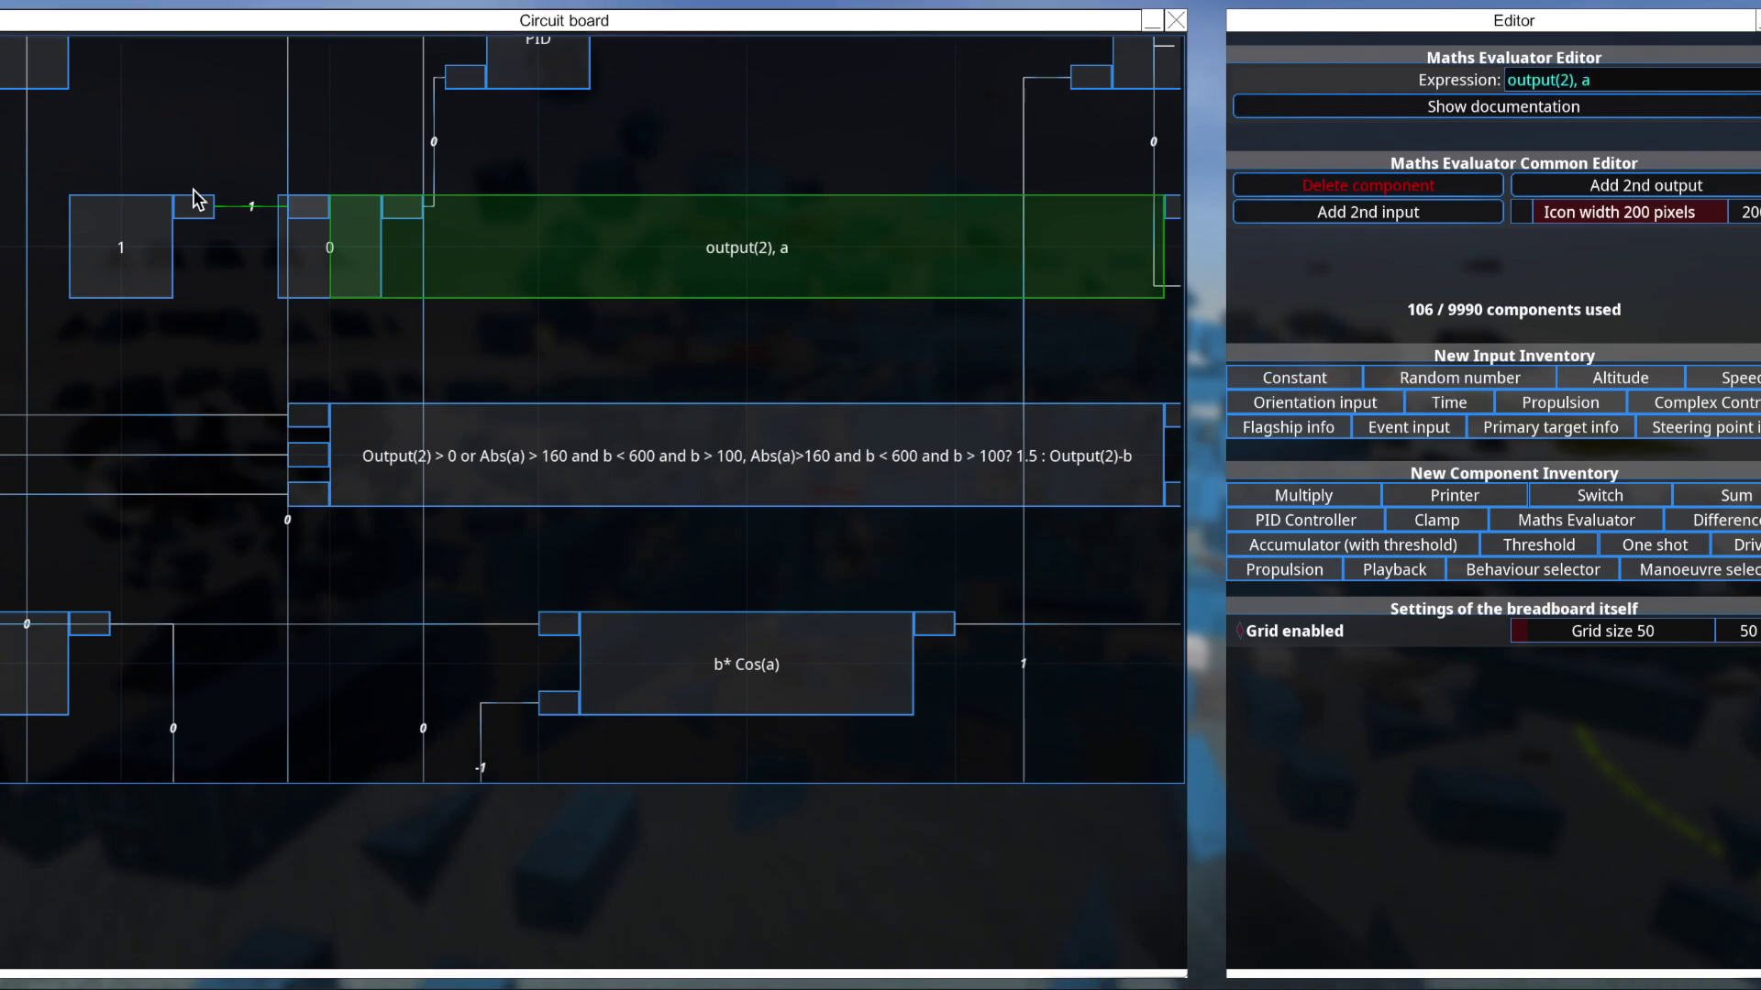
scroll(1034, 505, down, 1)
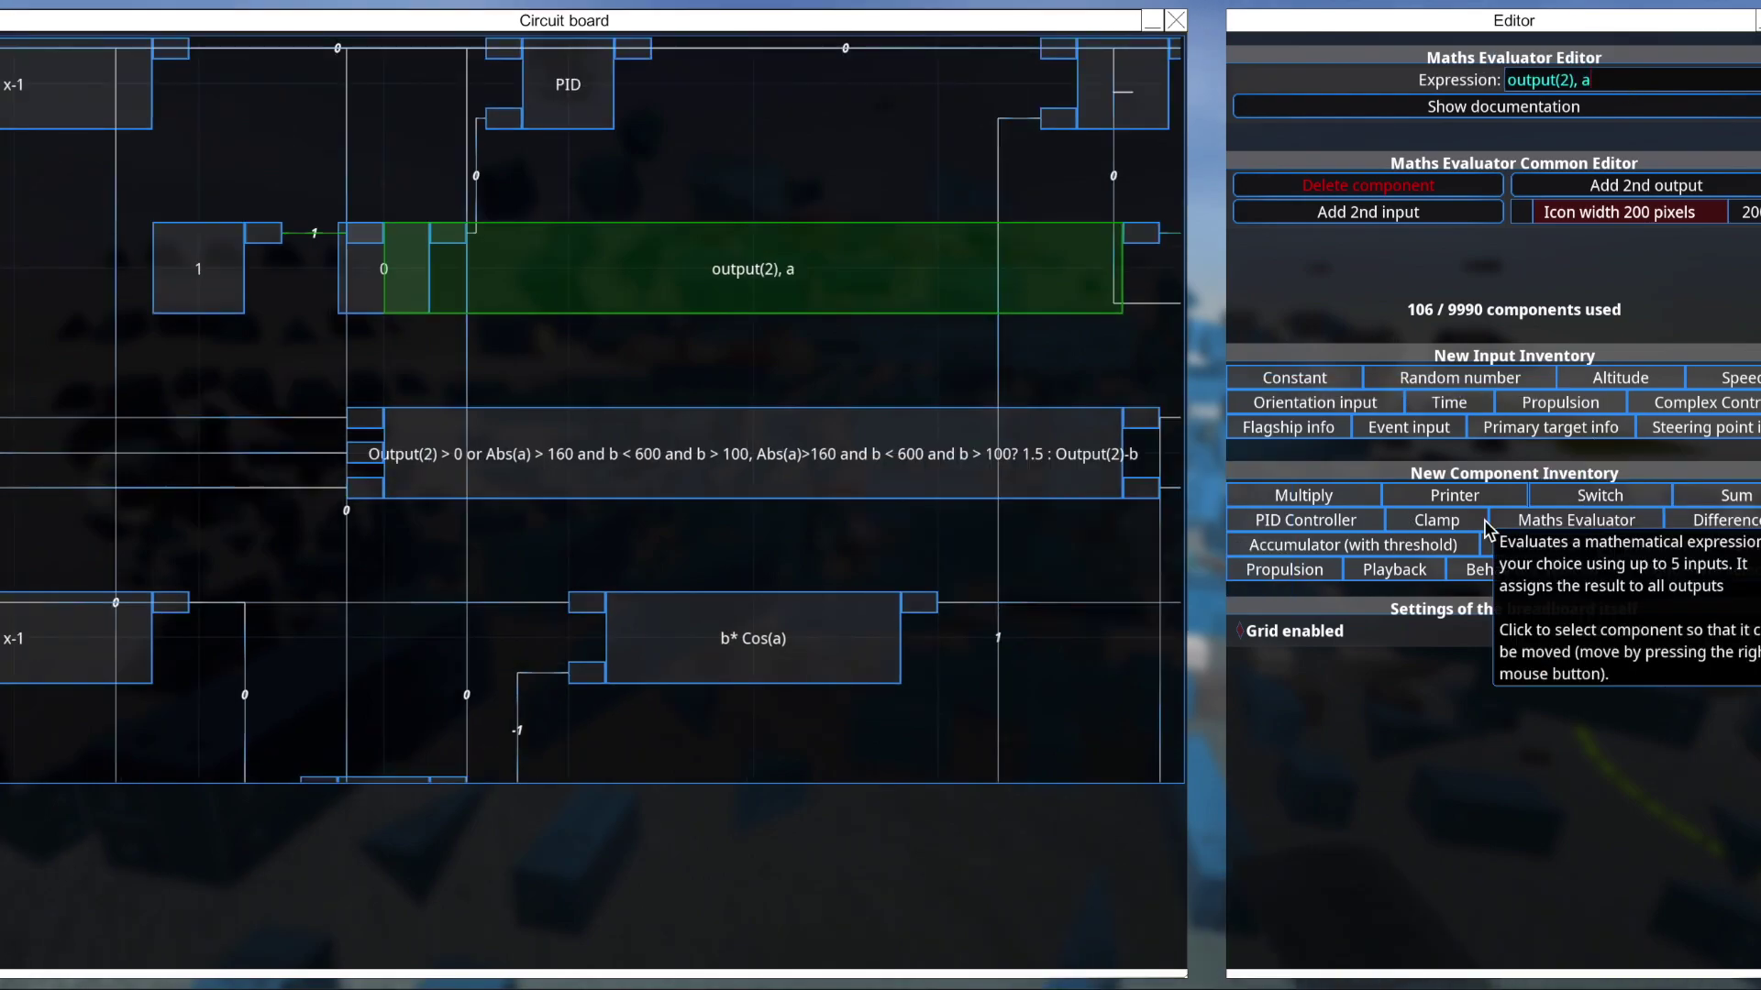
Add a second Printer below the first and wire it to a newly added second output of the output(2), a evaluator.
click(1469, 498)
scroll(1156, 386, down, 2)
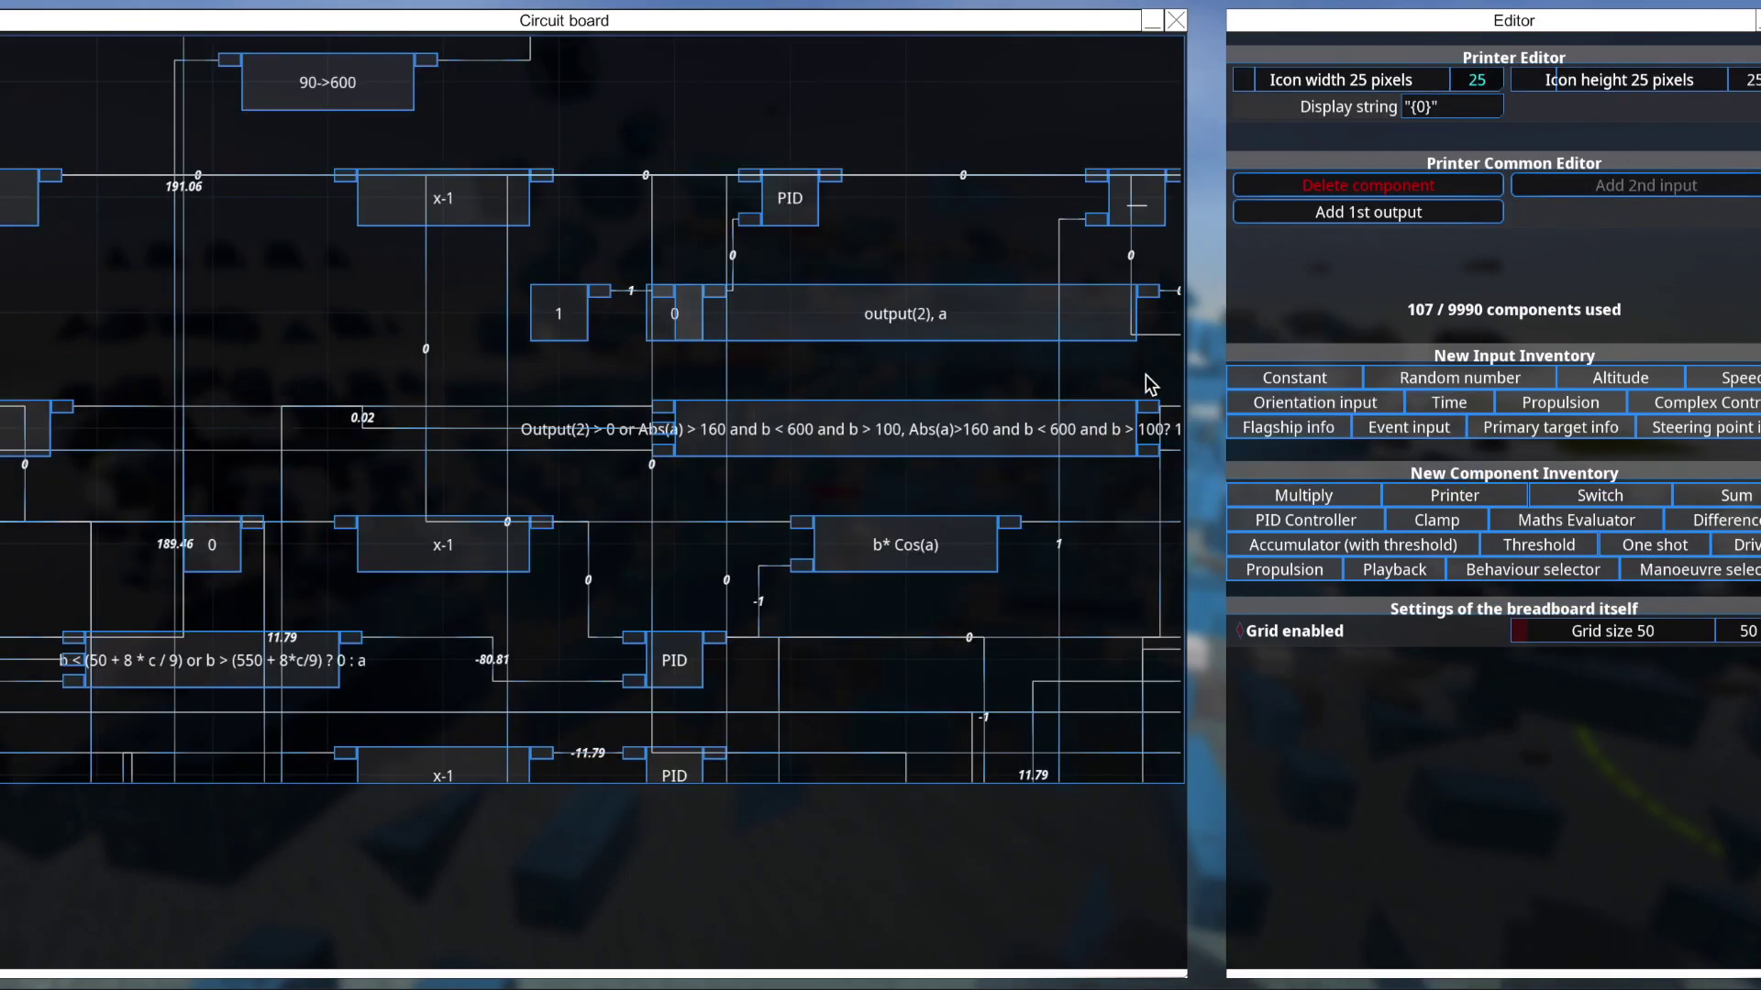
scroll(978, 373, down, 1)
scroll(1054, 366, up, 3)
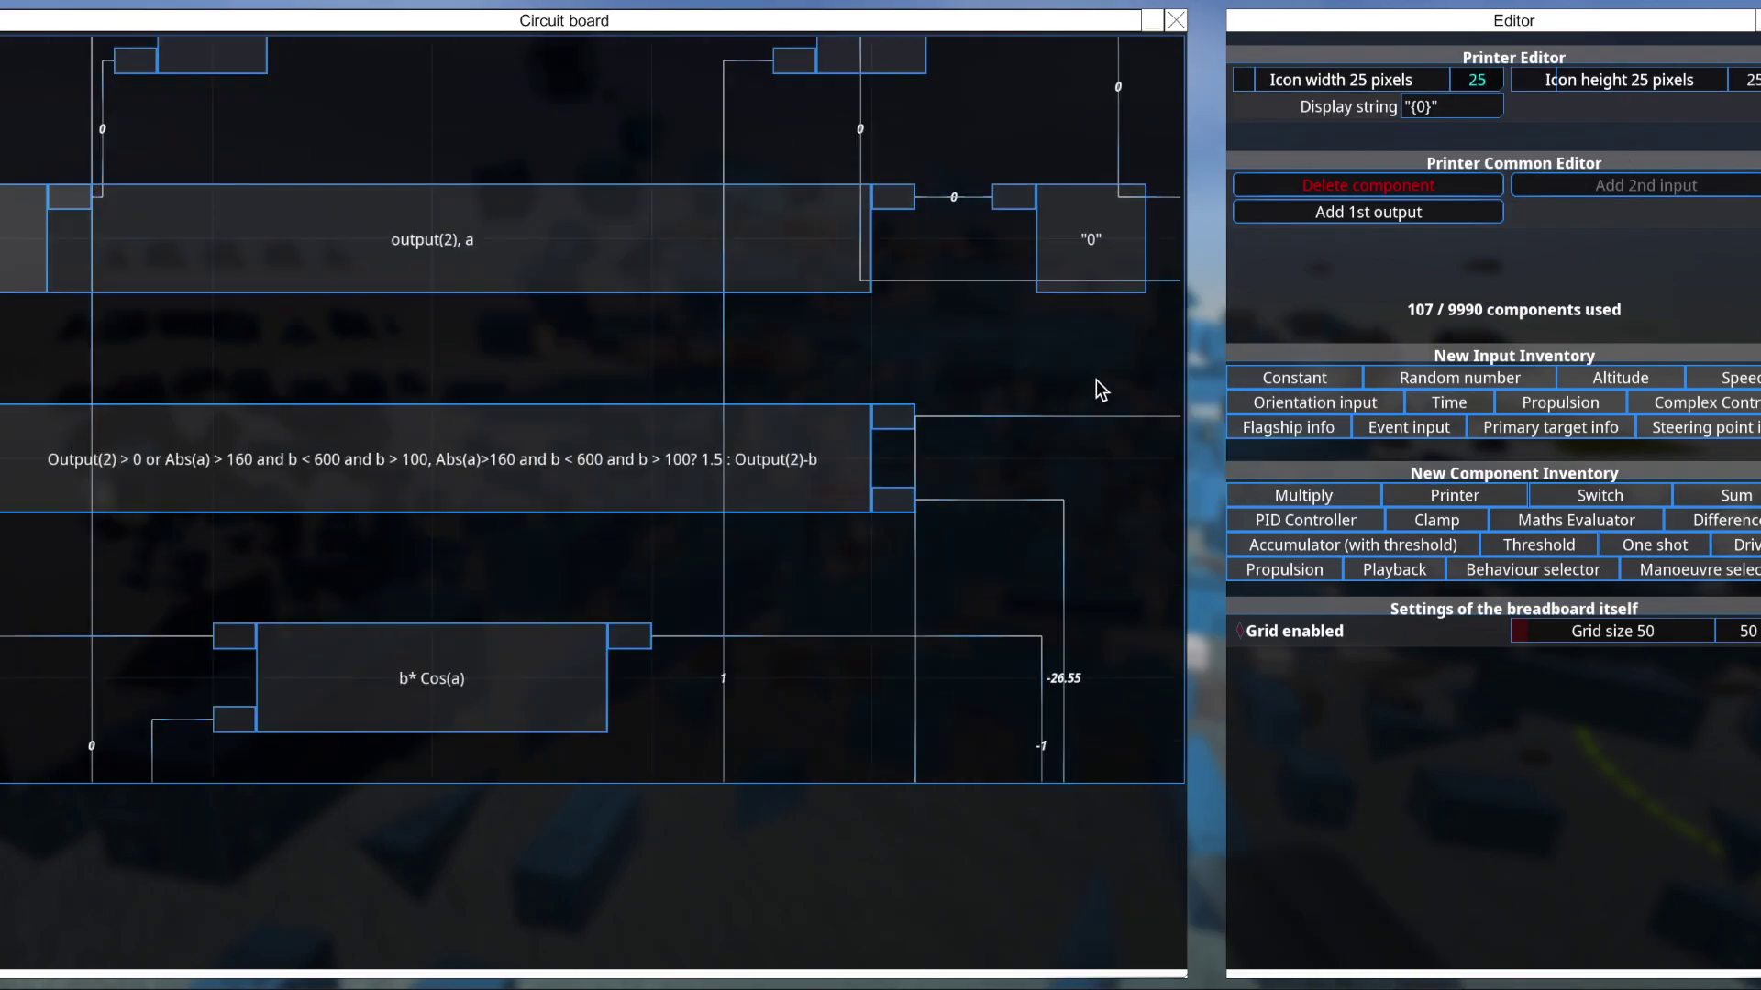
click(837, 286)
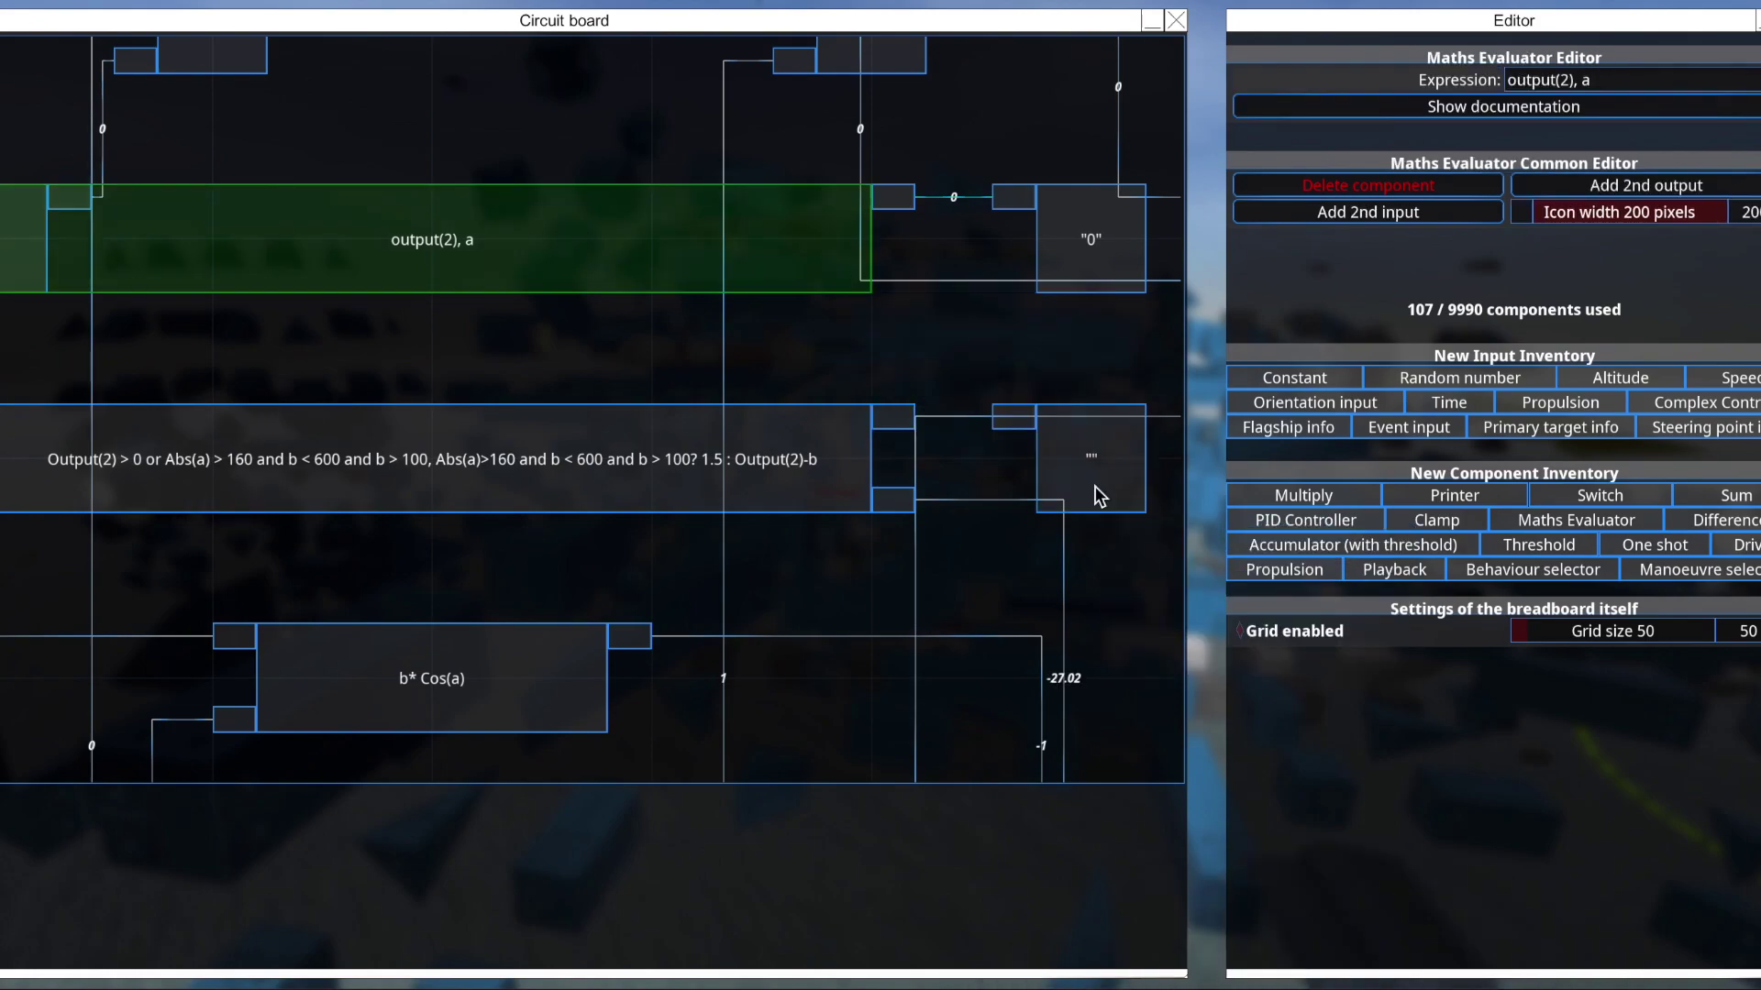
click(1103, 483)
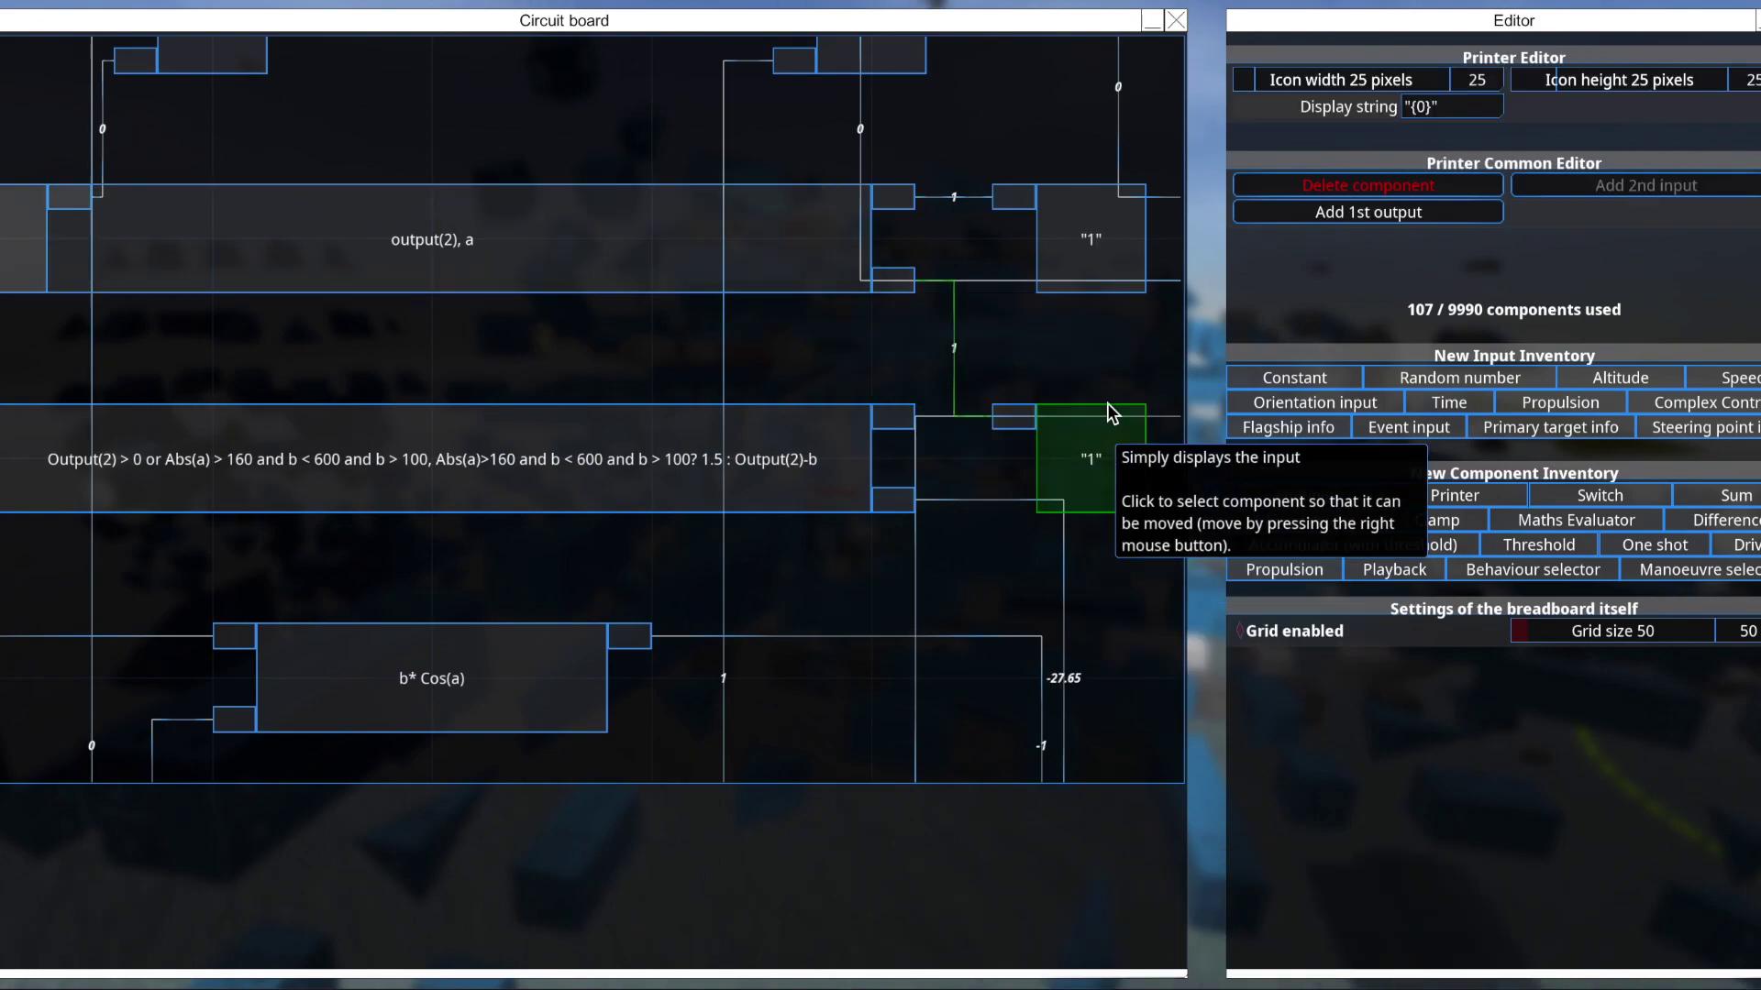
scroll(264, 200, down, 2)
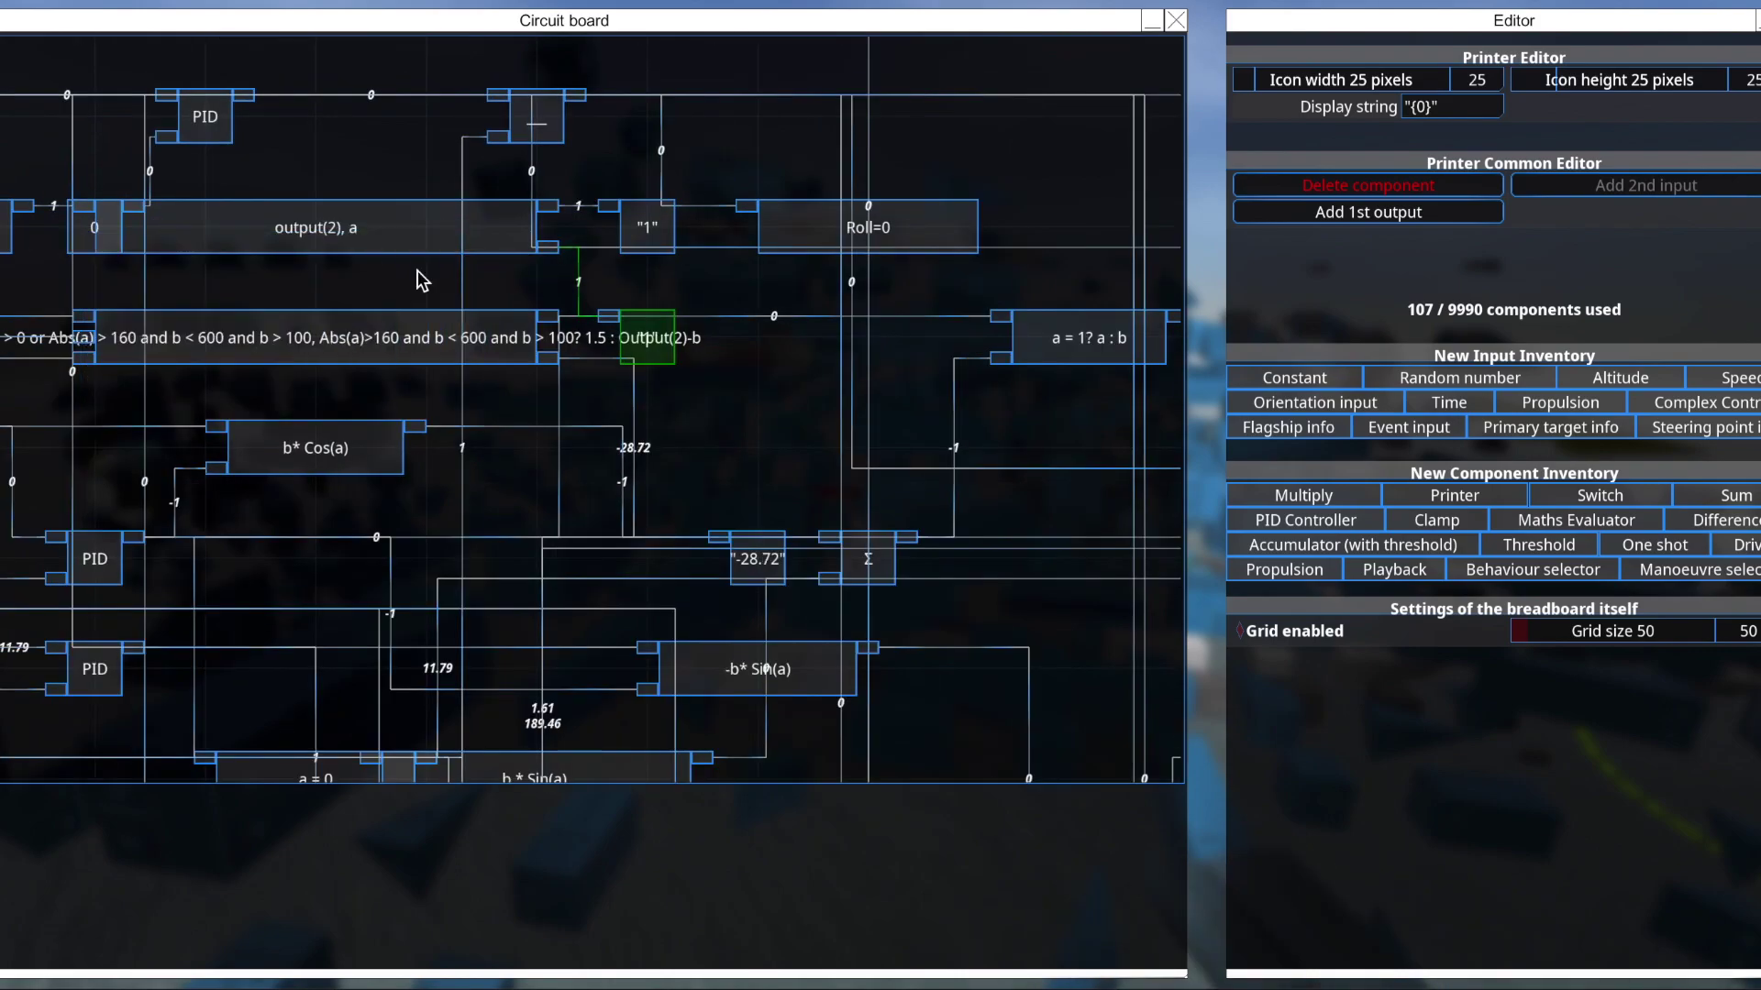
Delete the lower printer's input and the output(2), a evaluator's second output, and undo both deletions.
scroll(385, 253, up, 1)
click(327, 240)
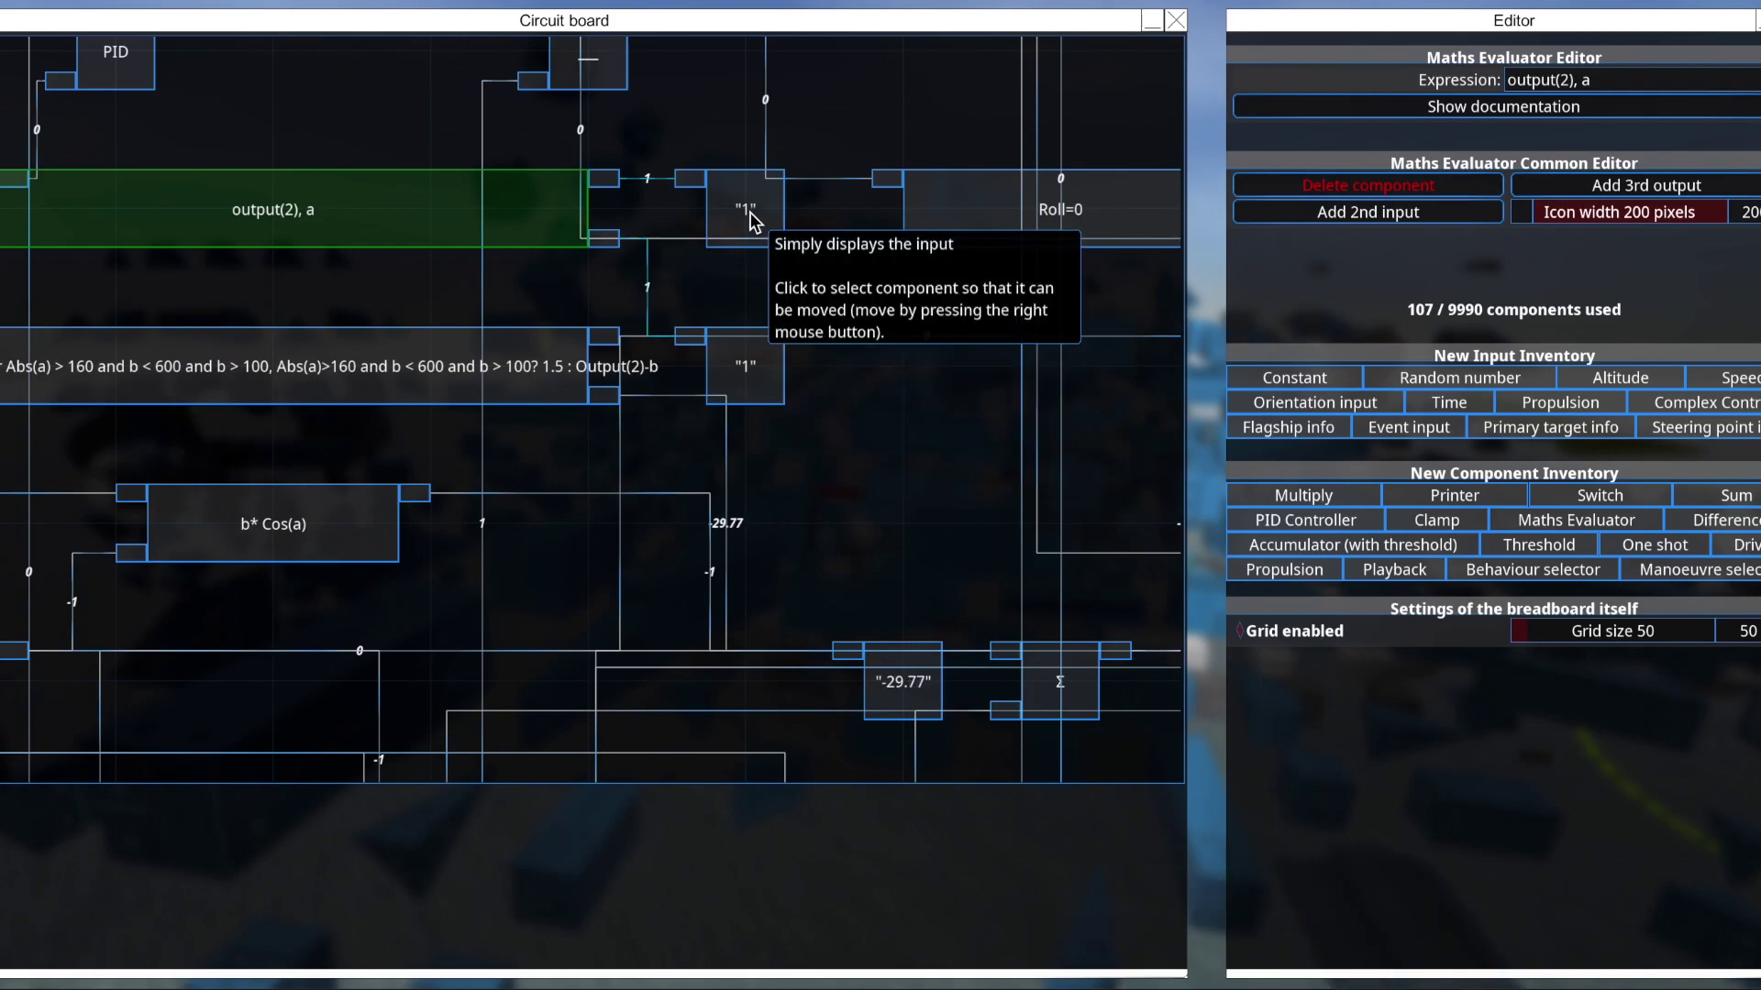
scroll(725, 332, up, 1)
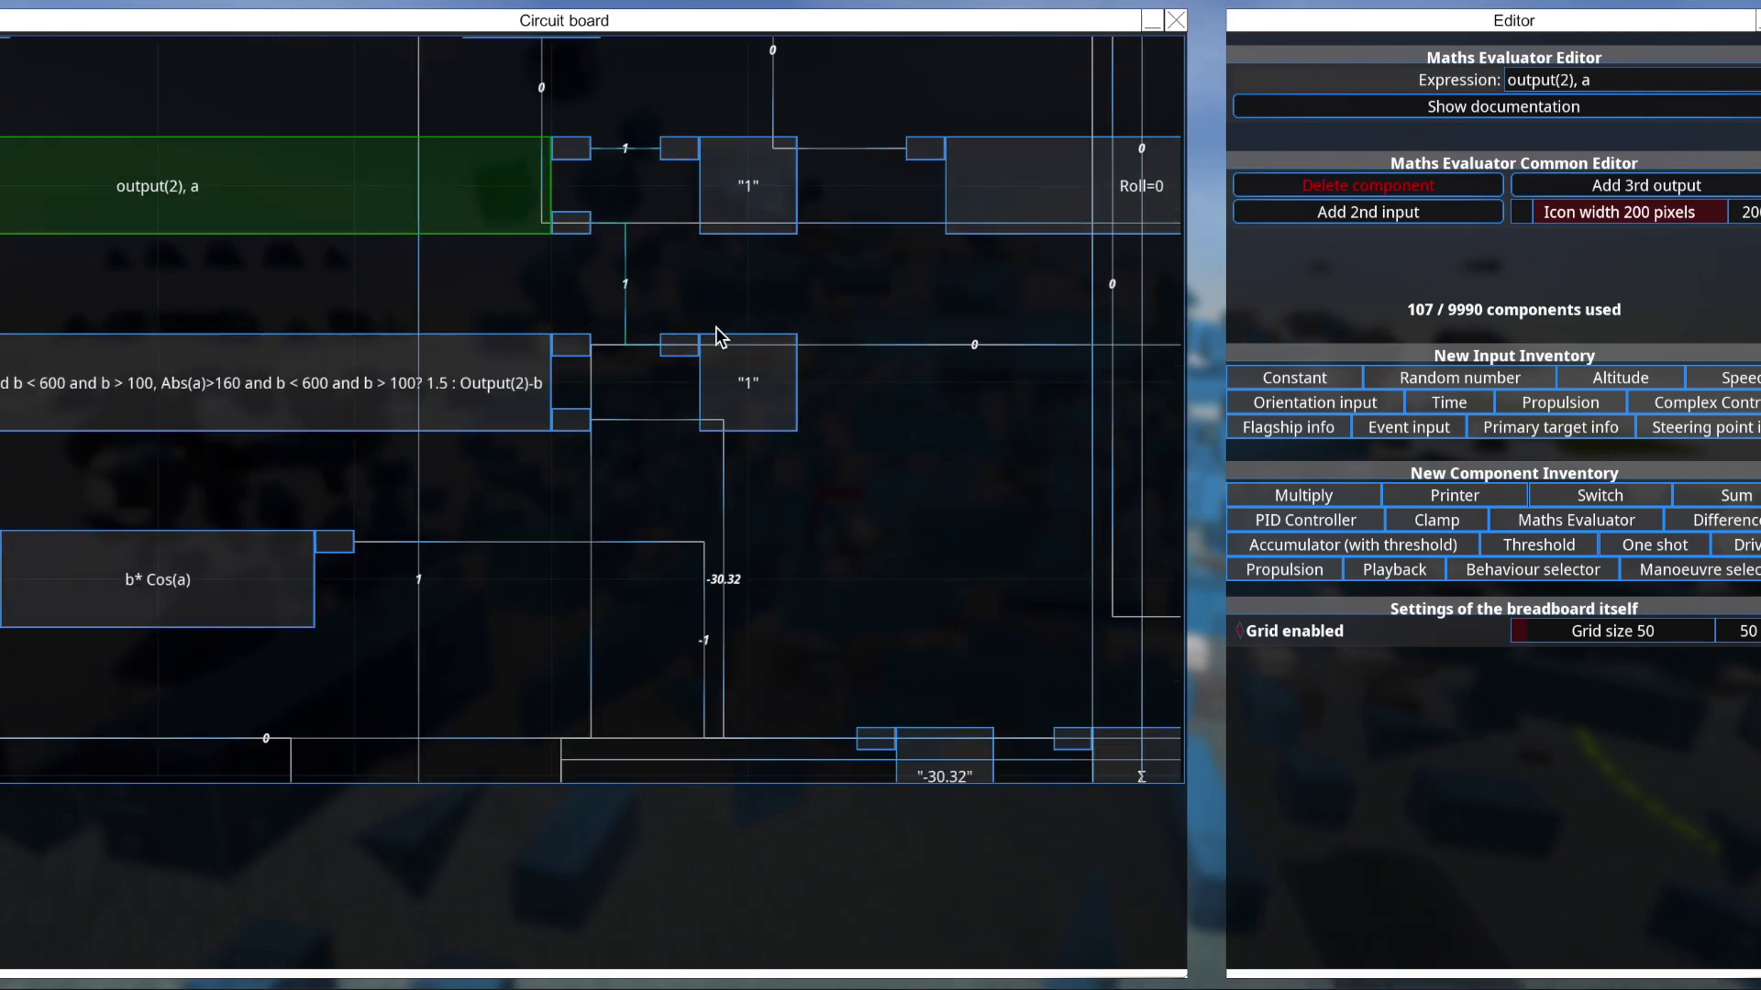
click(679, 344)
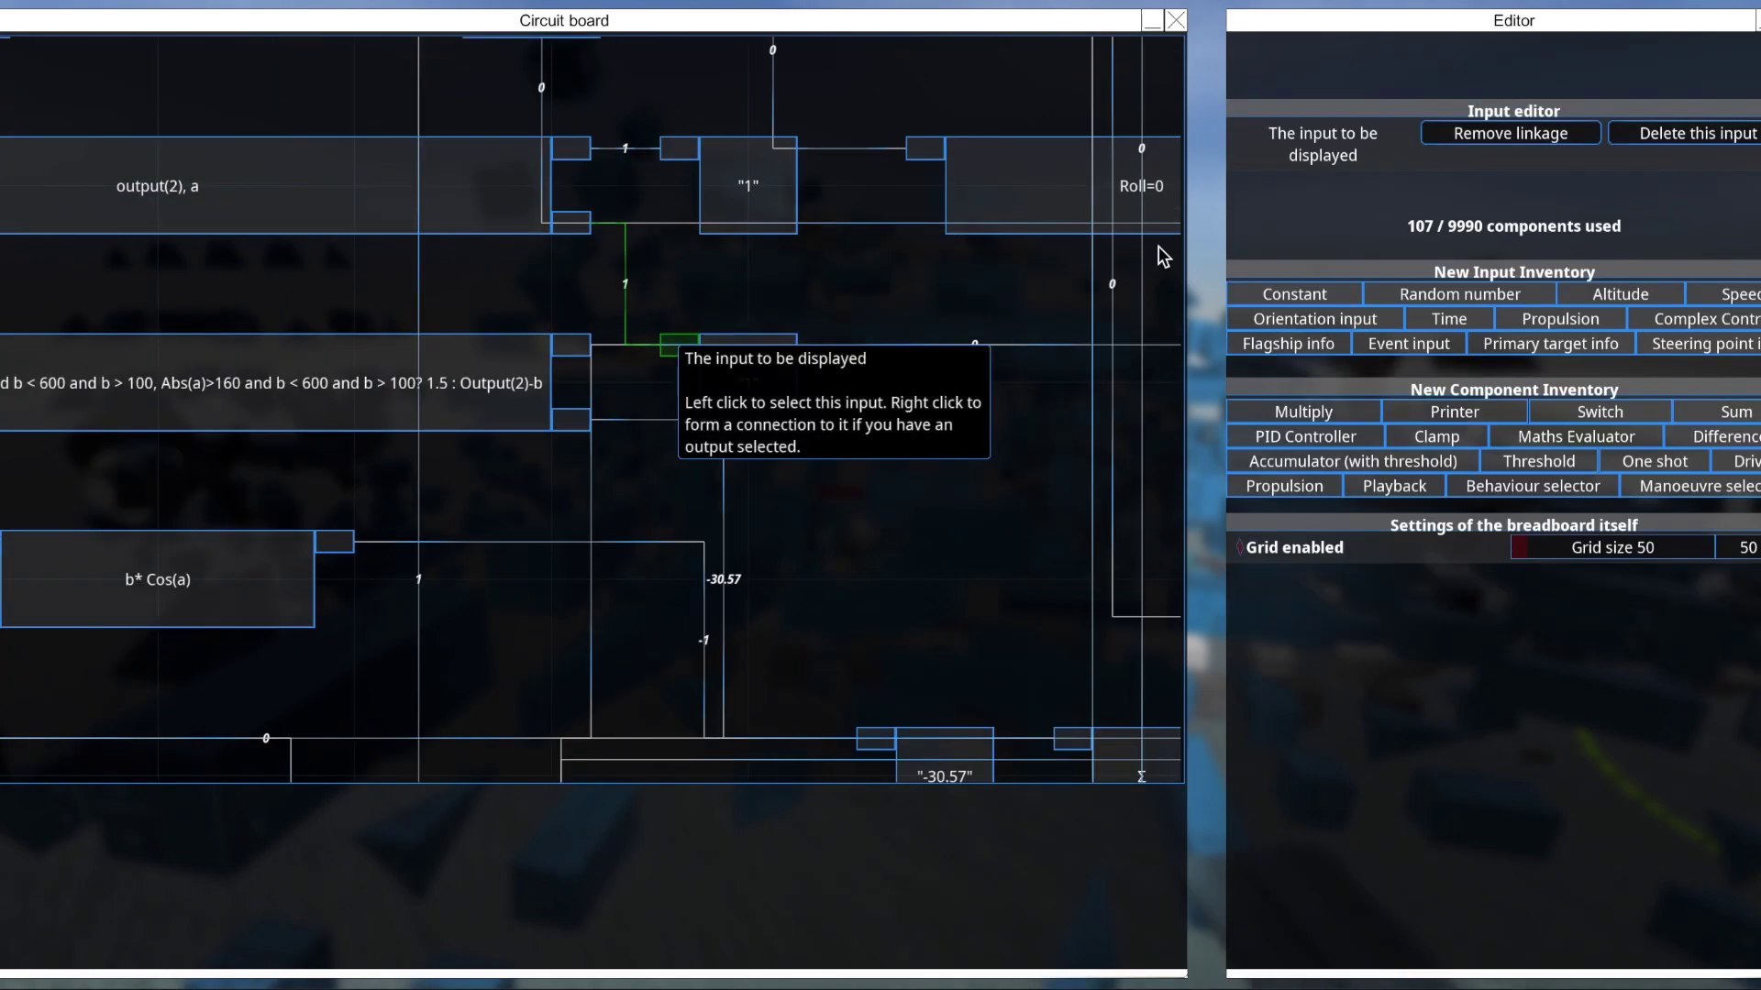
click(1651, 135)
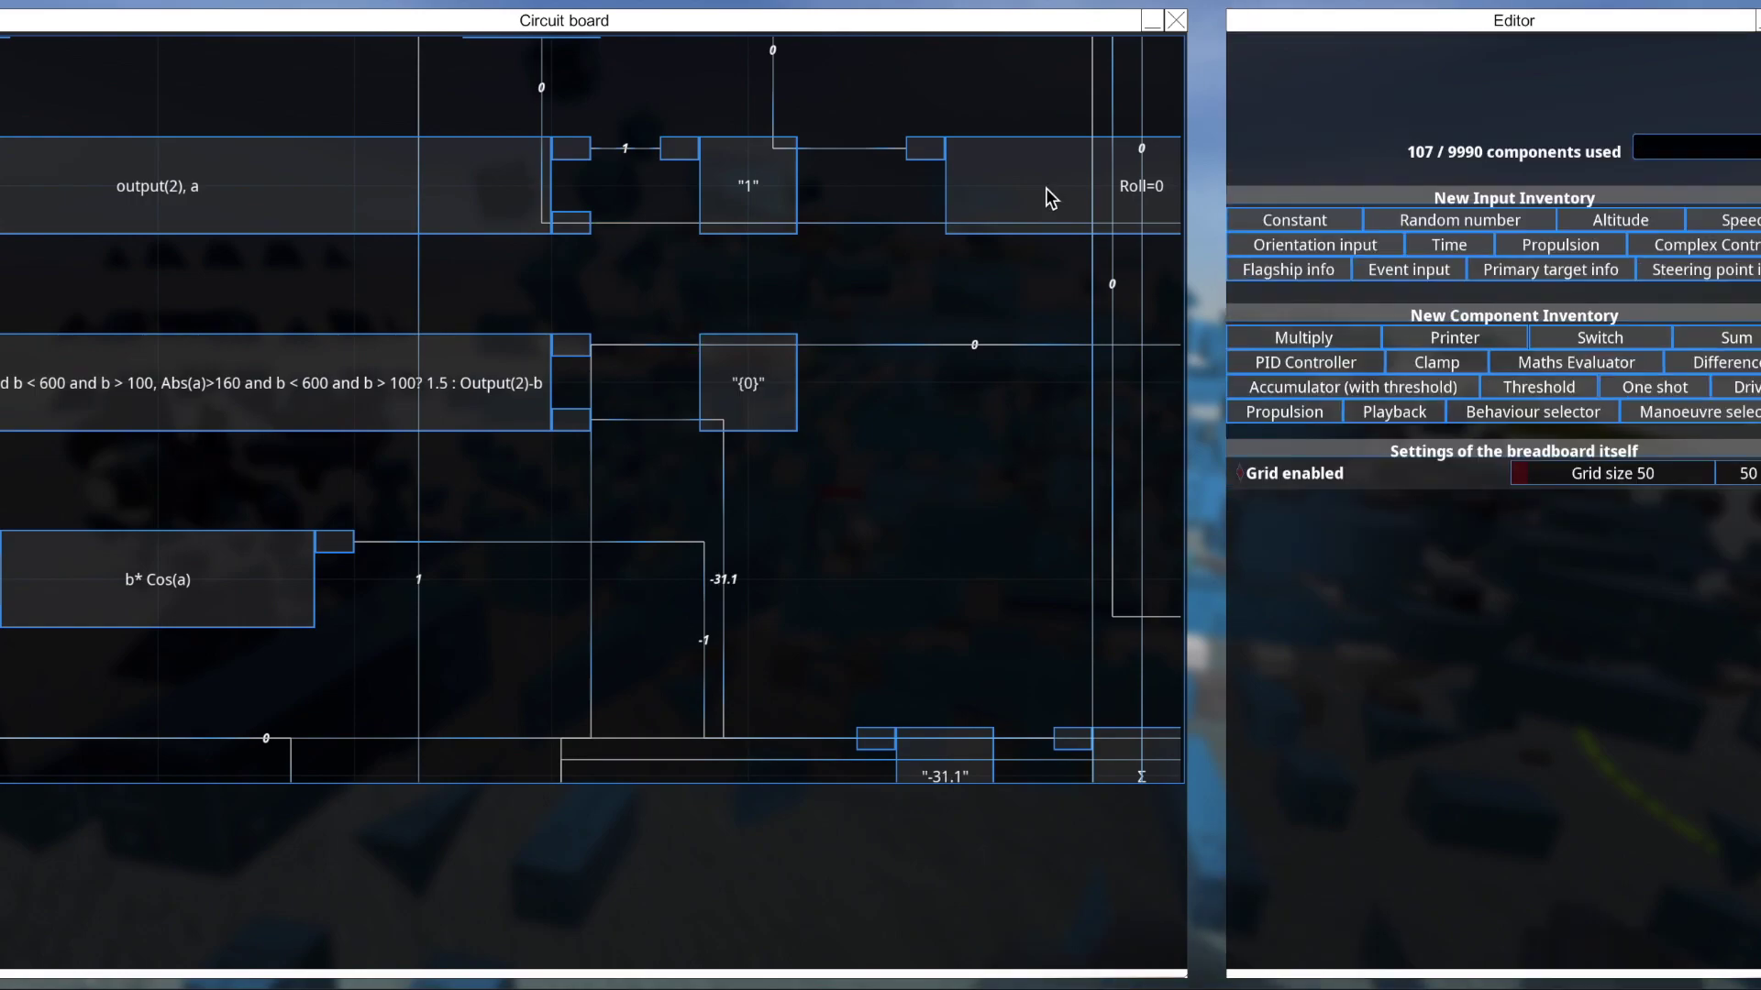
click(566, 227)
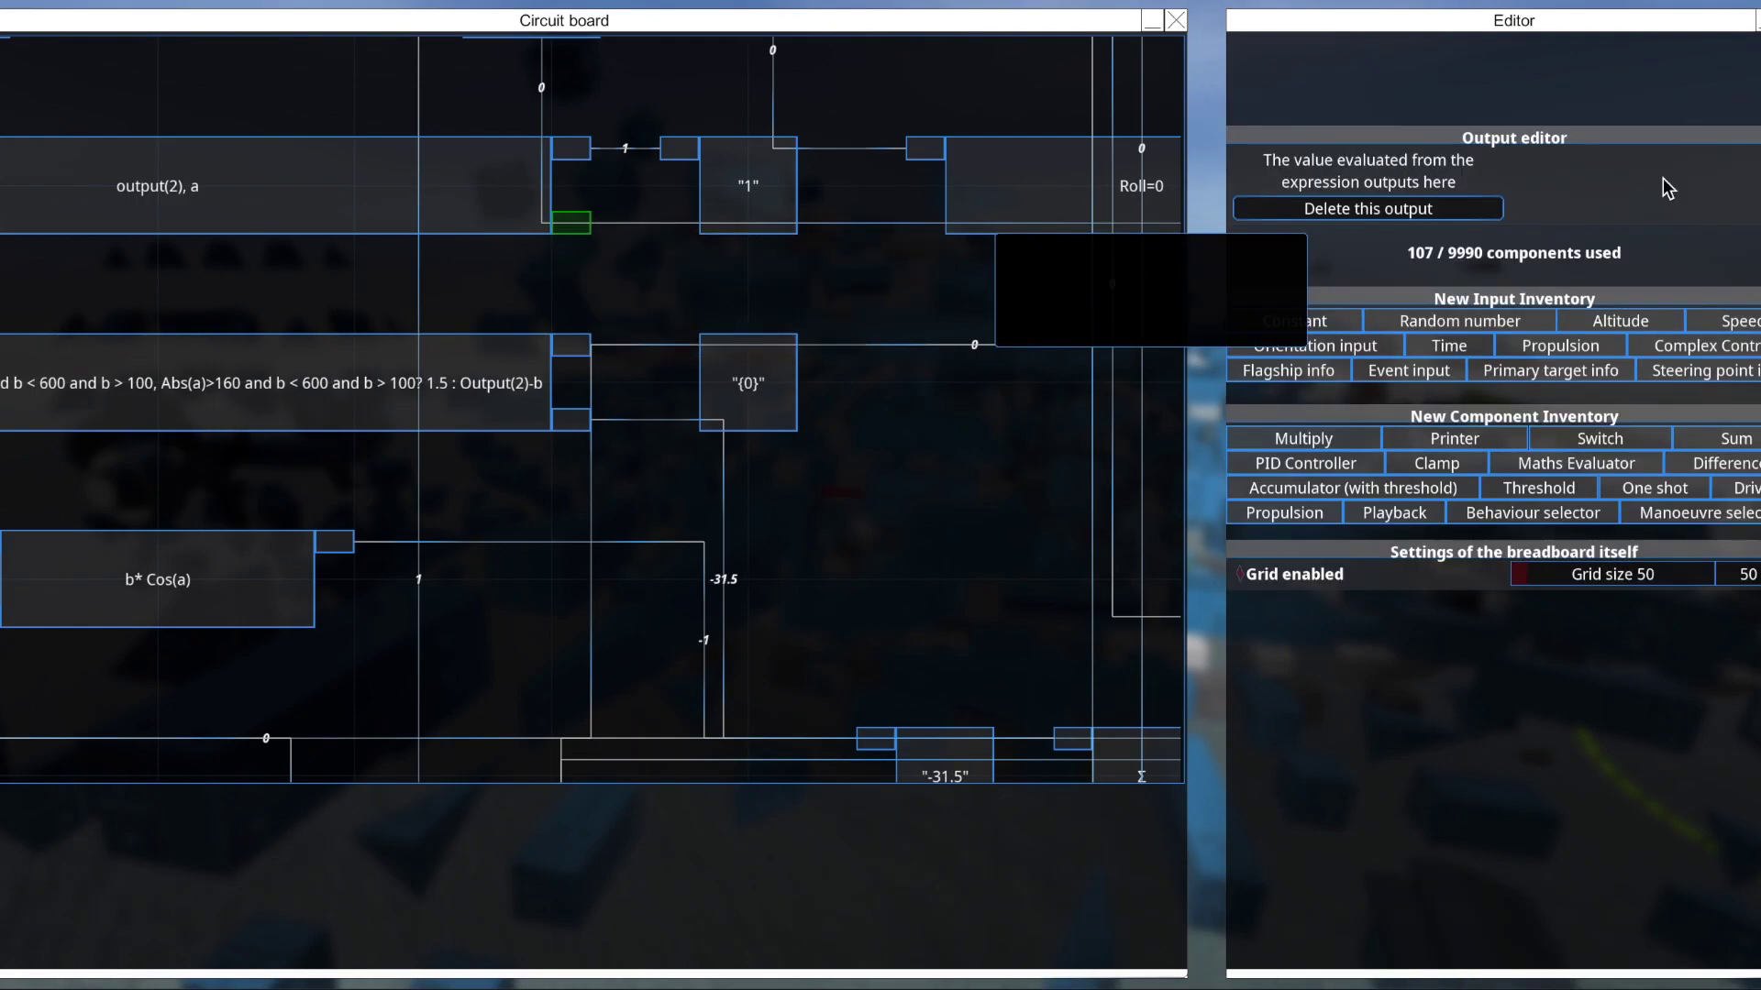
click(1366, 209)
click(514, 201)
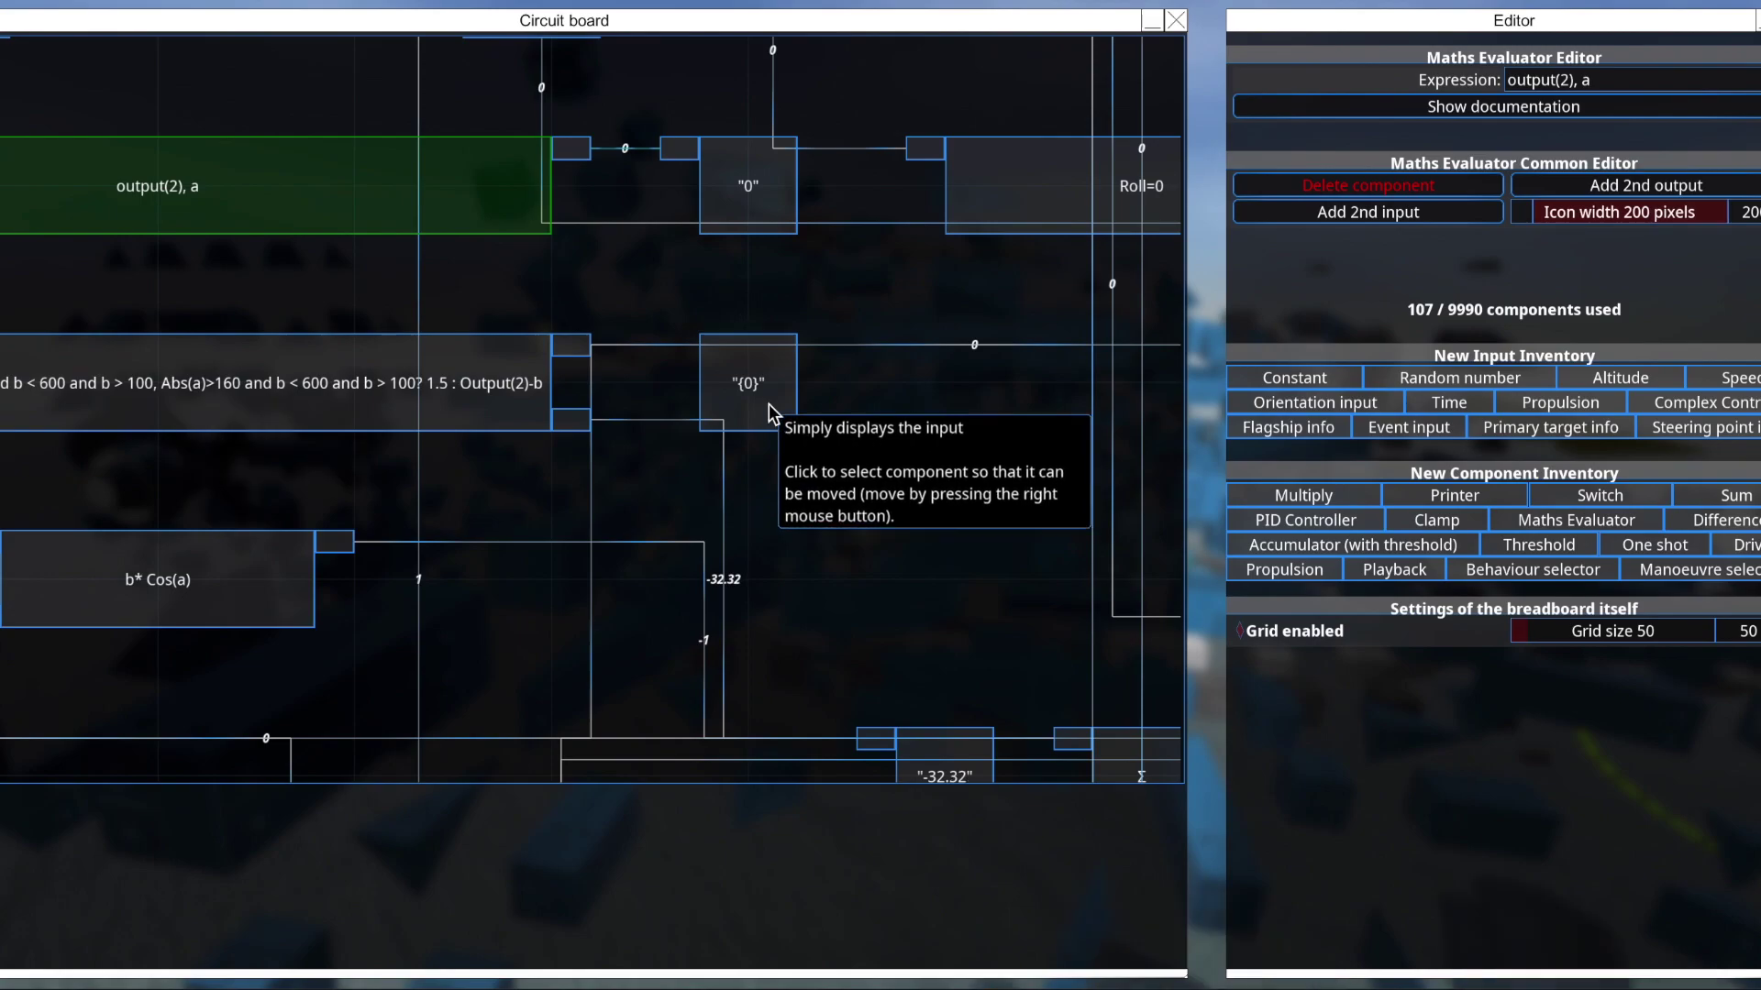
key(ctrl+z)
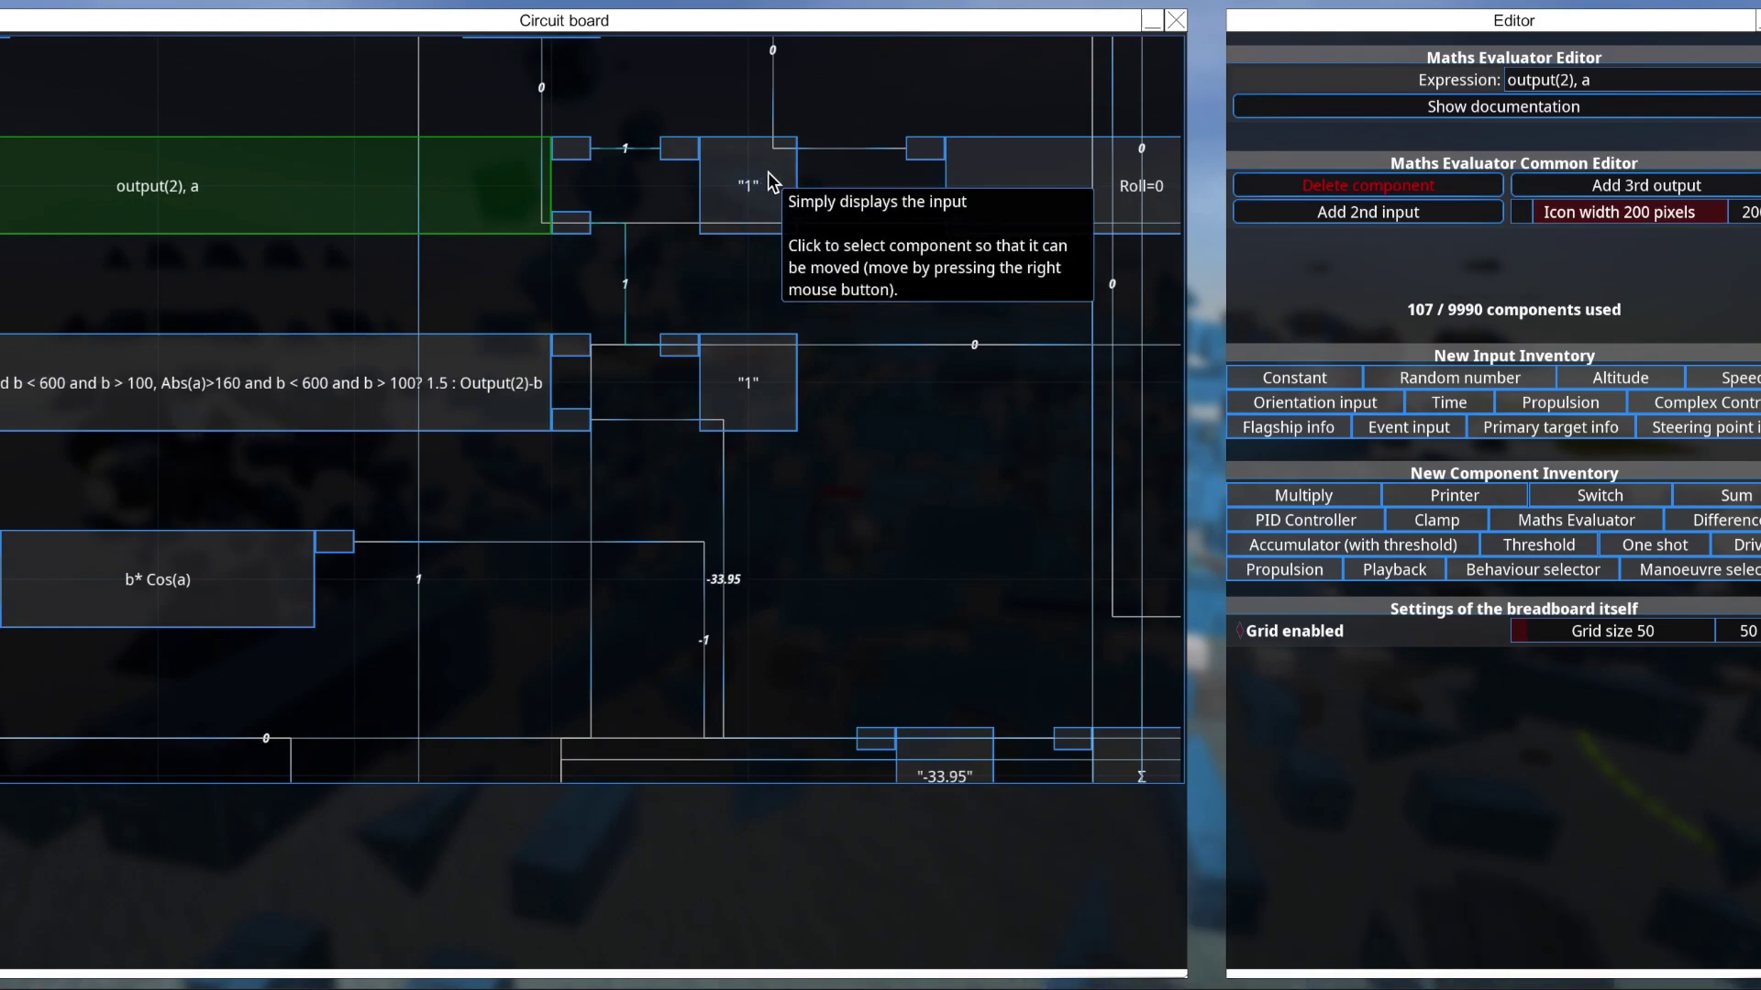
Delete the test components: the output(2), a evaluator, both of its printers and the constant of 1.
click(1339, 187)
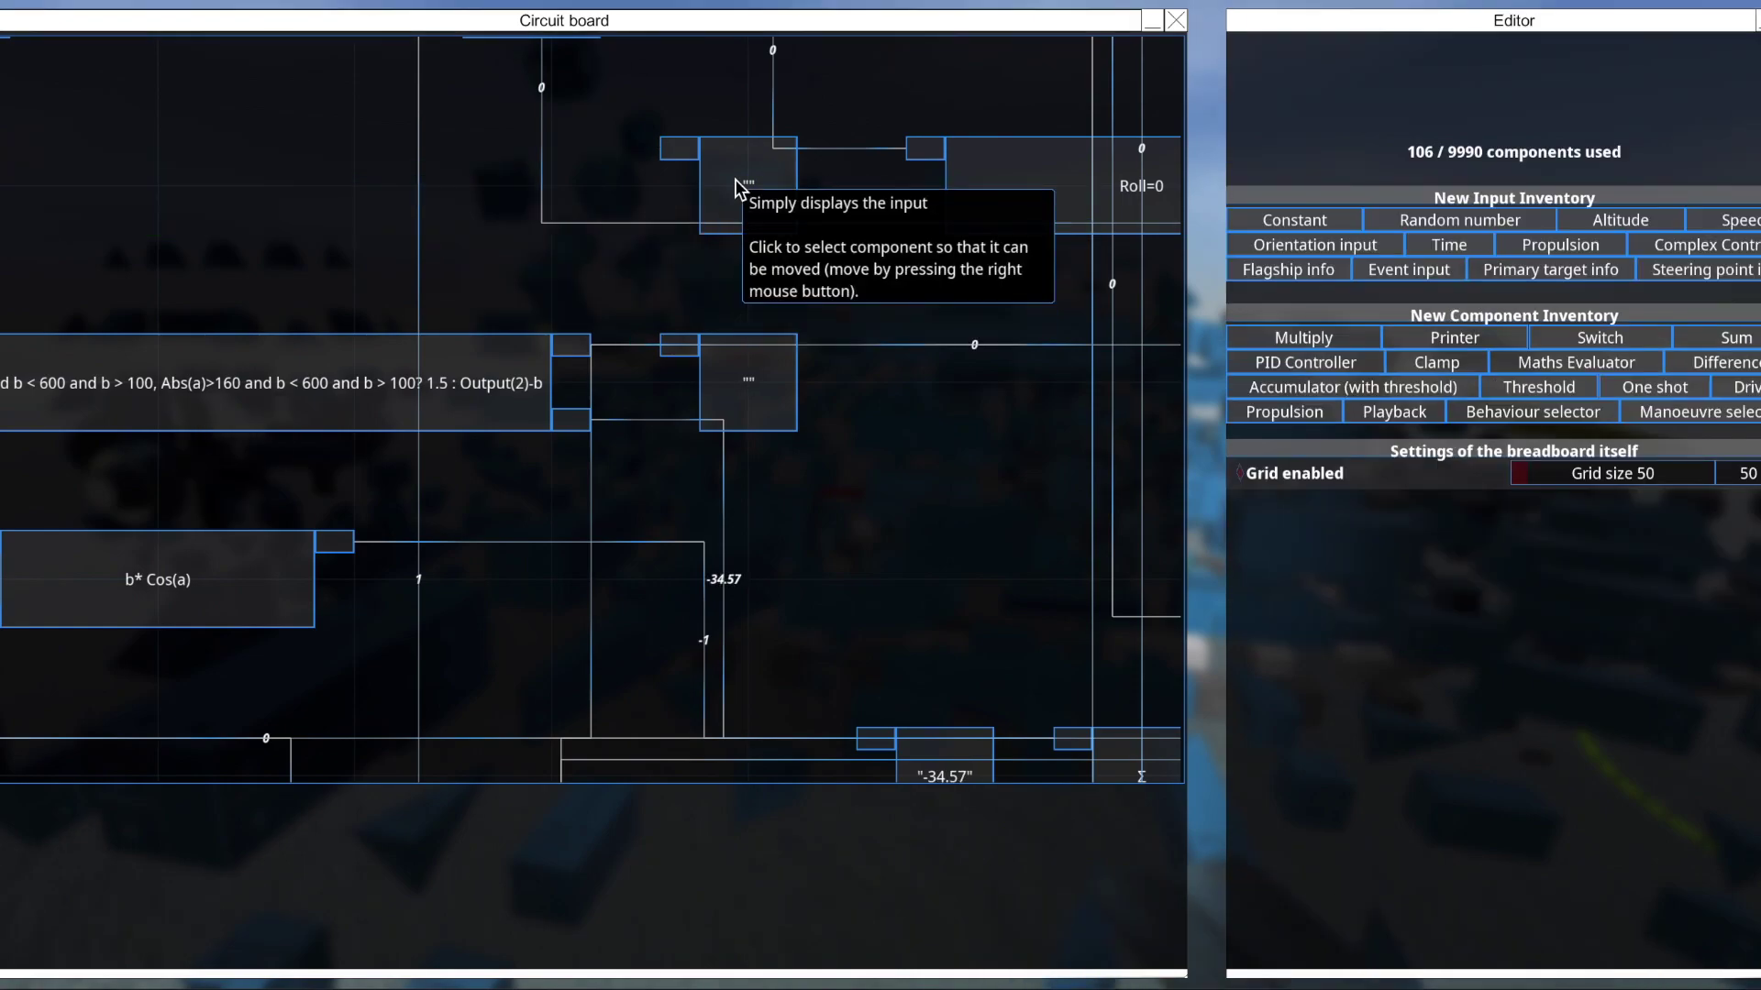
click(736, 188)
click(1355, 187)
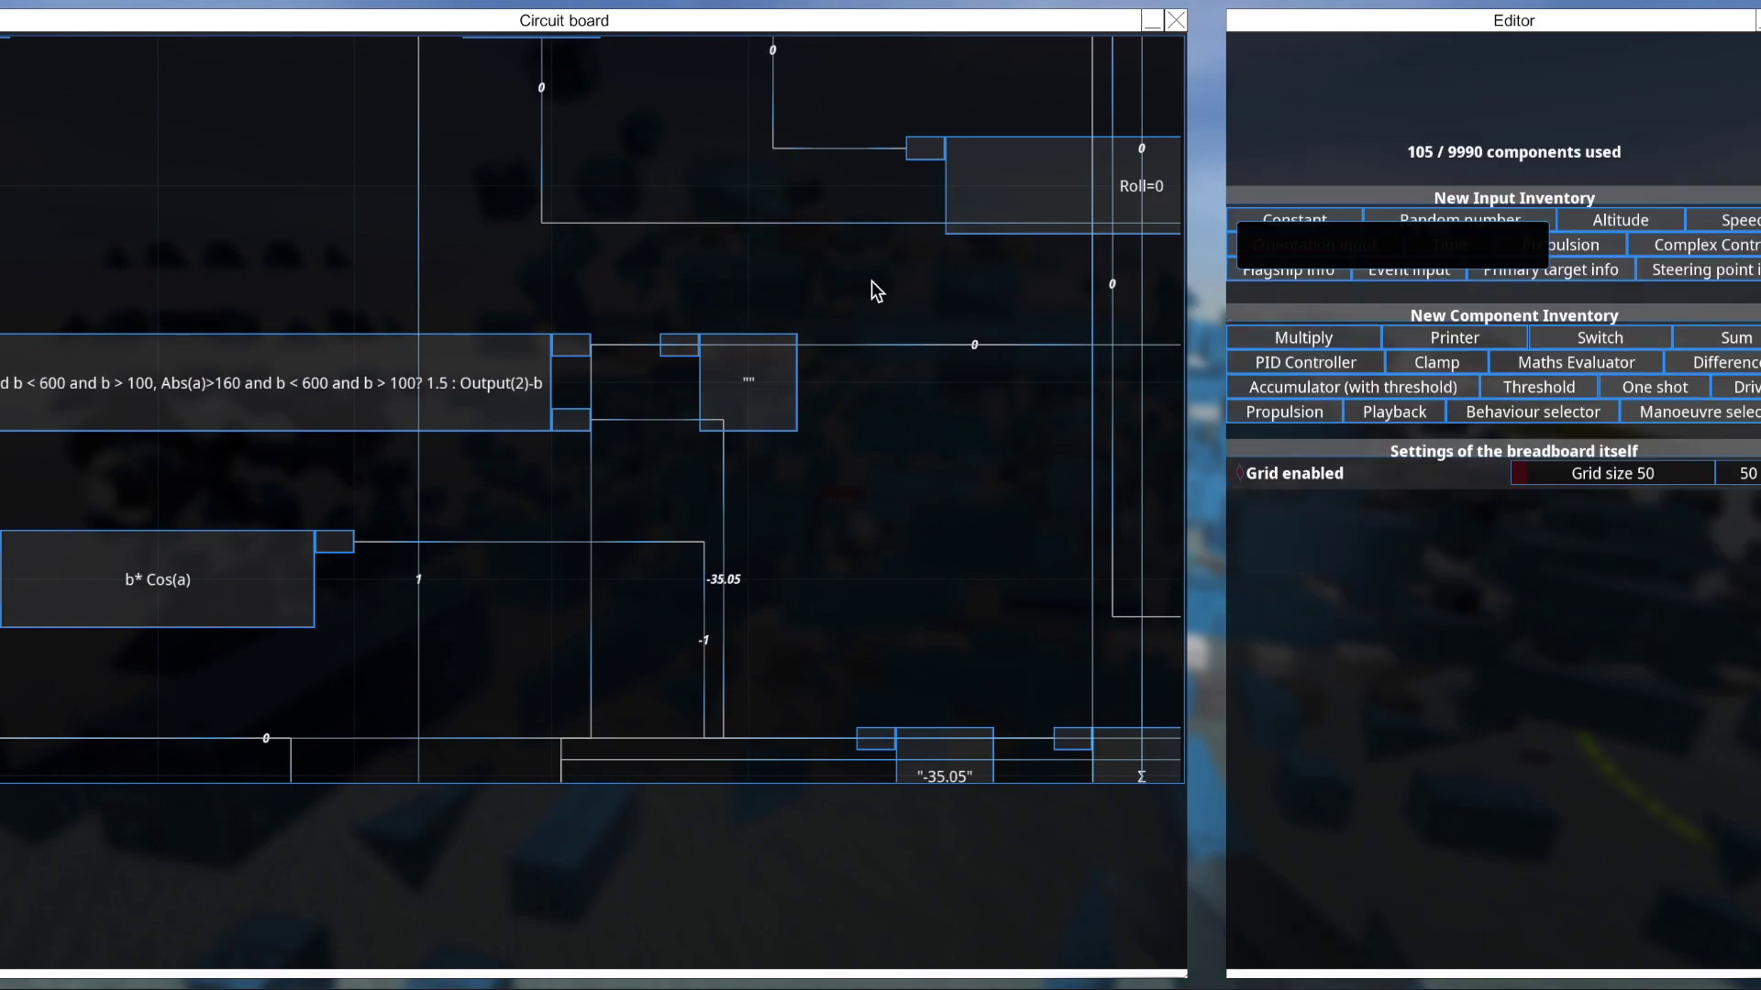
click(783, 377)
click(1297, 180)
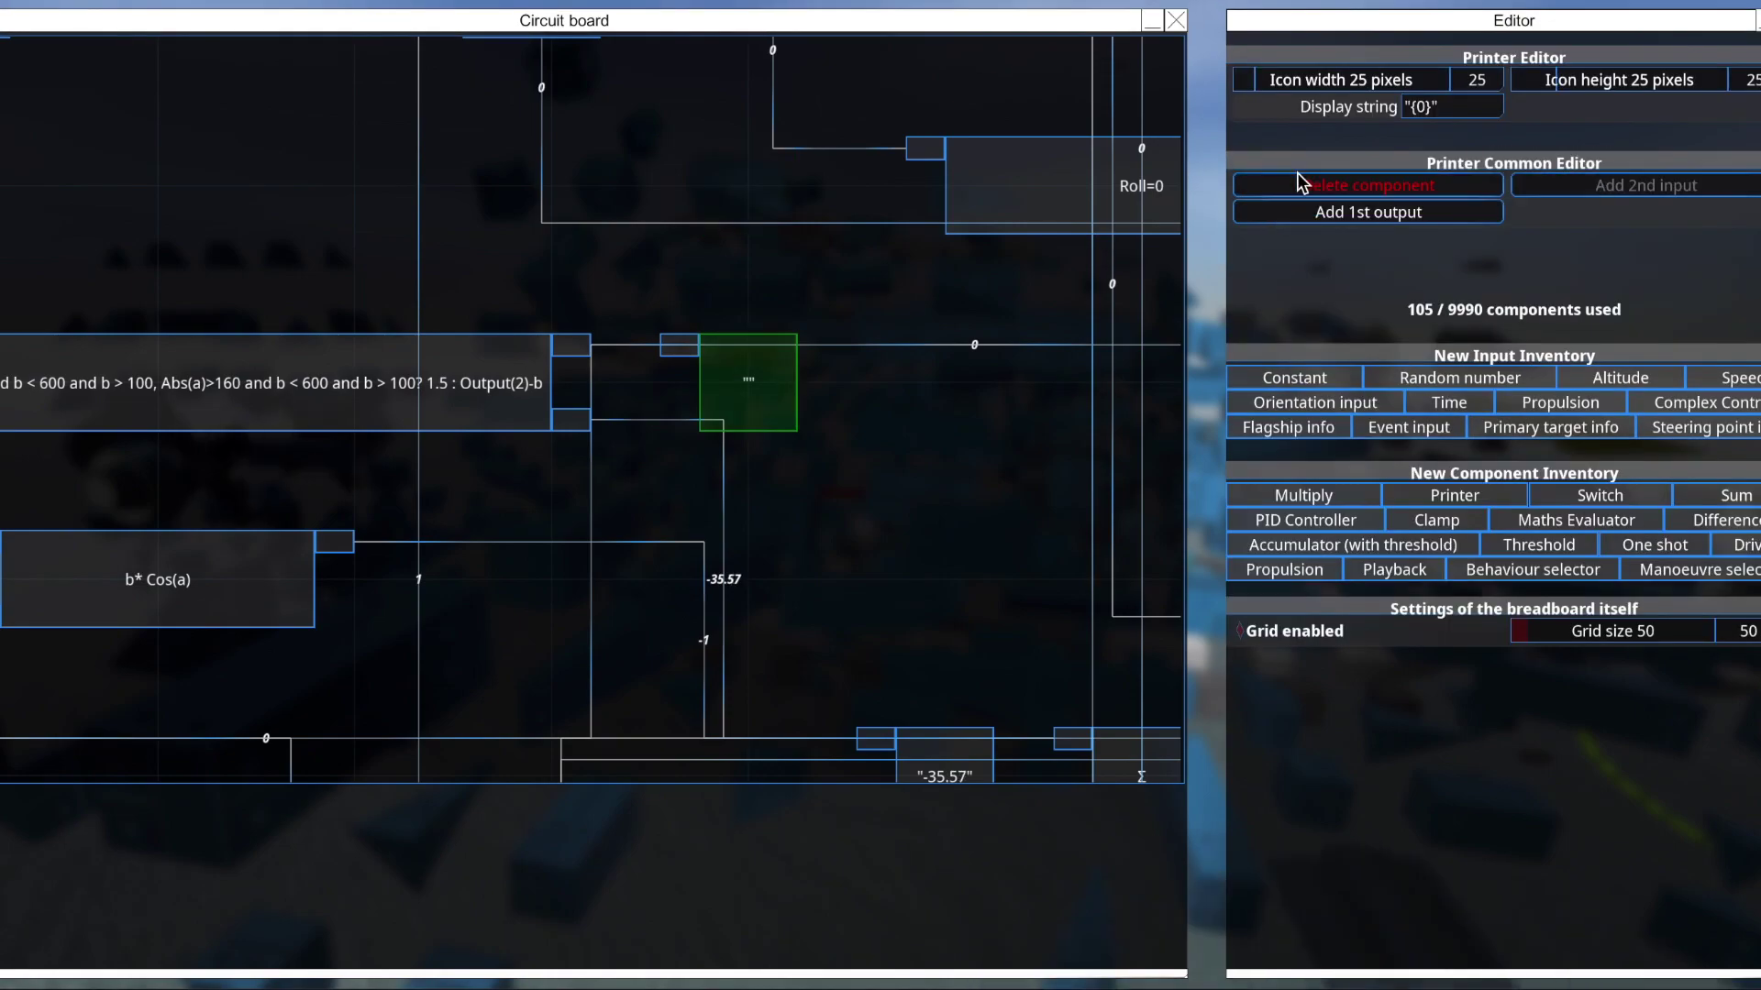
scroll(1055, 188, down, 2)
scroll(1054, 188, down, 1)
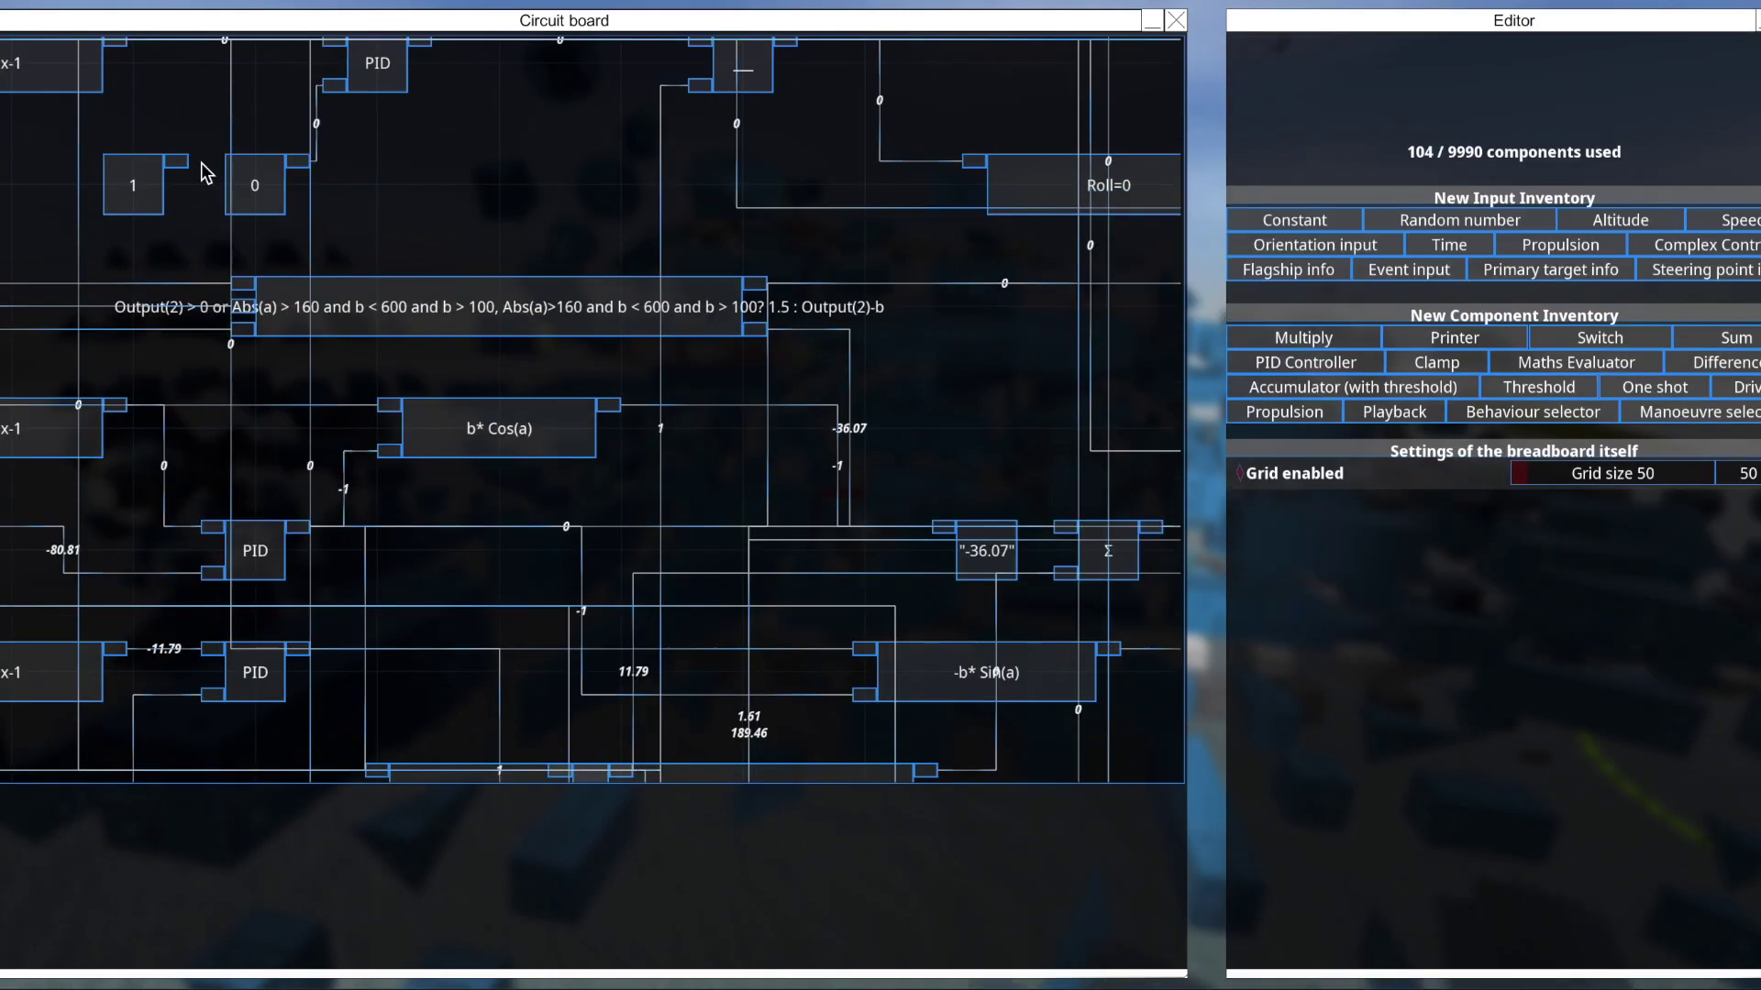
click(139, 186)
click(1364, 162)
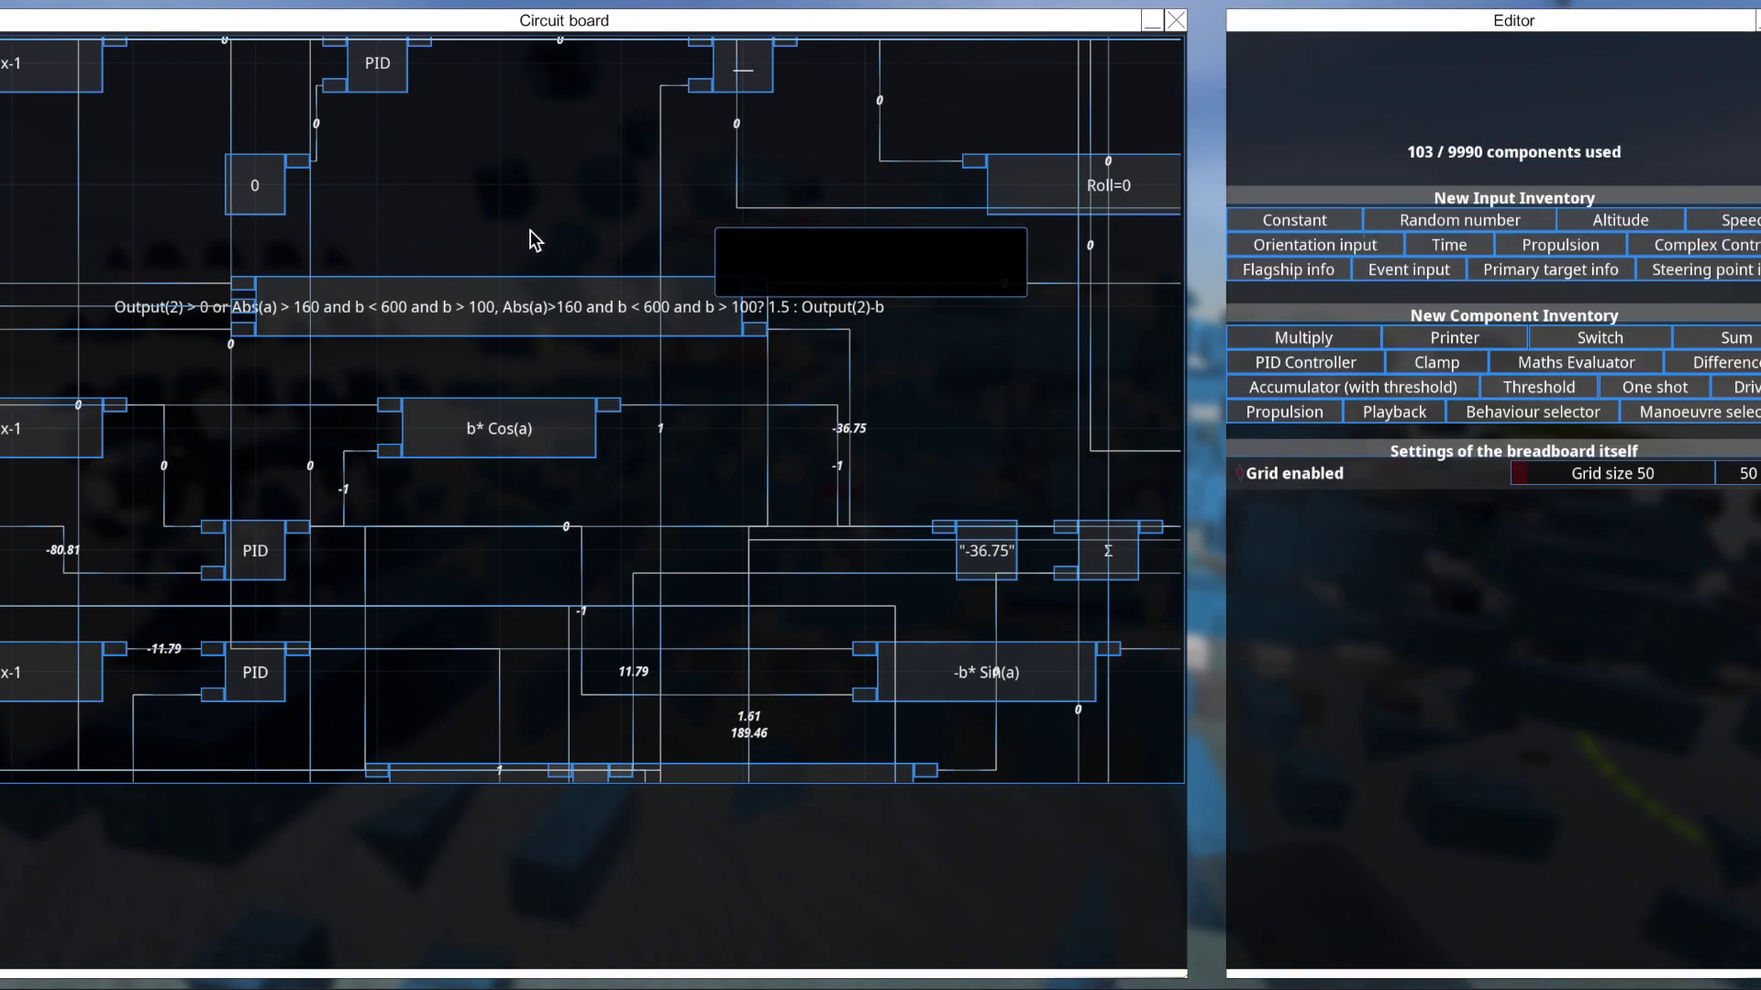
Add a new Maths Evaluator in the empty area below the existing circuit.
scroll(530, 229, down, 3)
scroll(530, 195, down, 3)
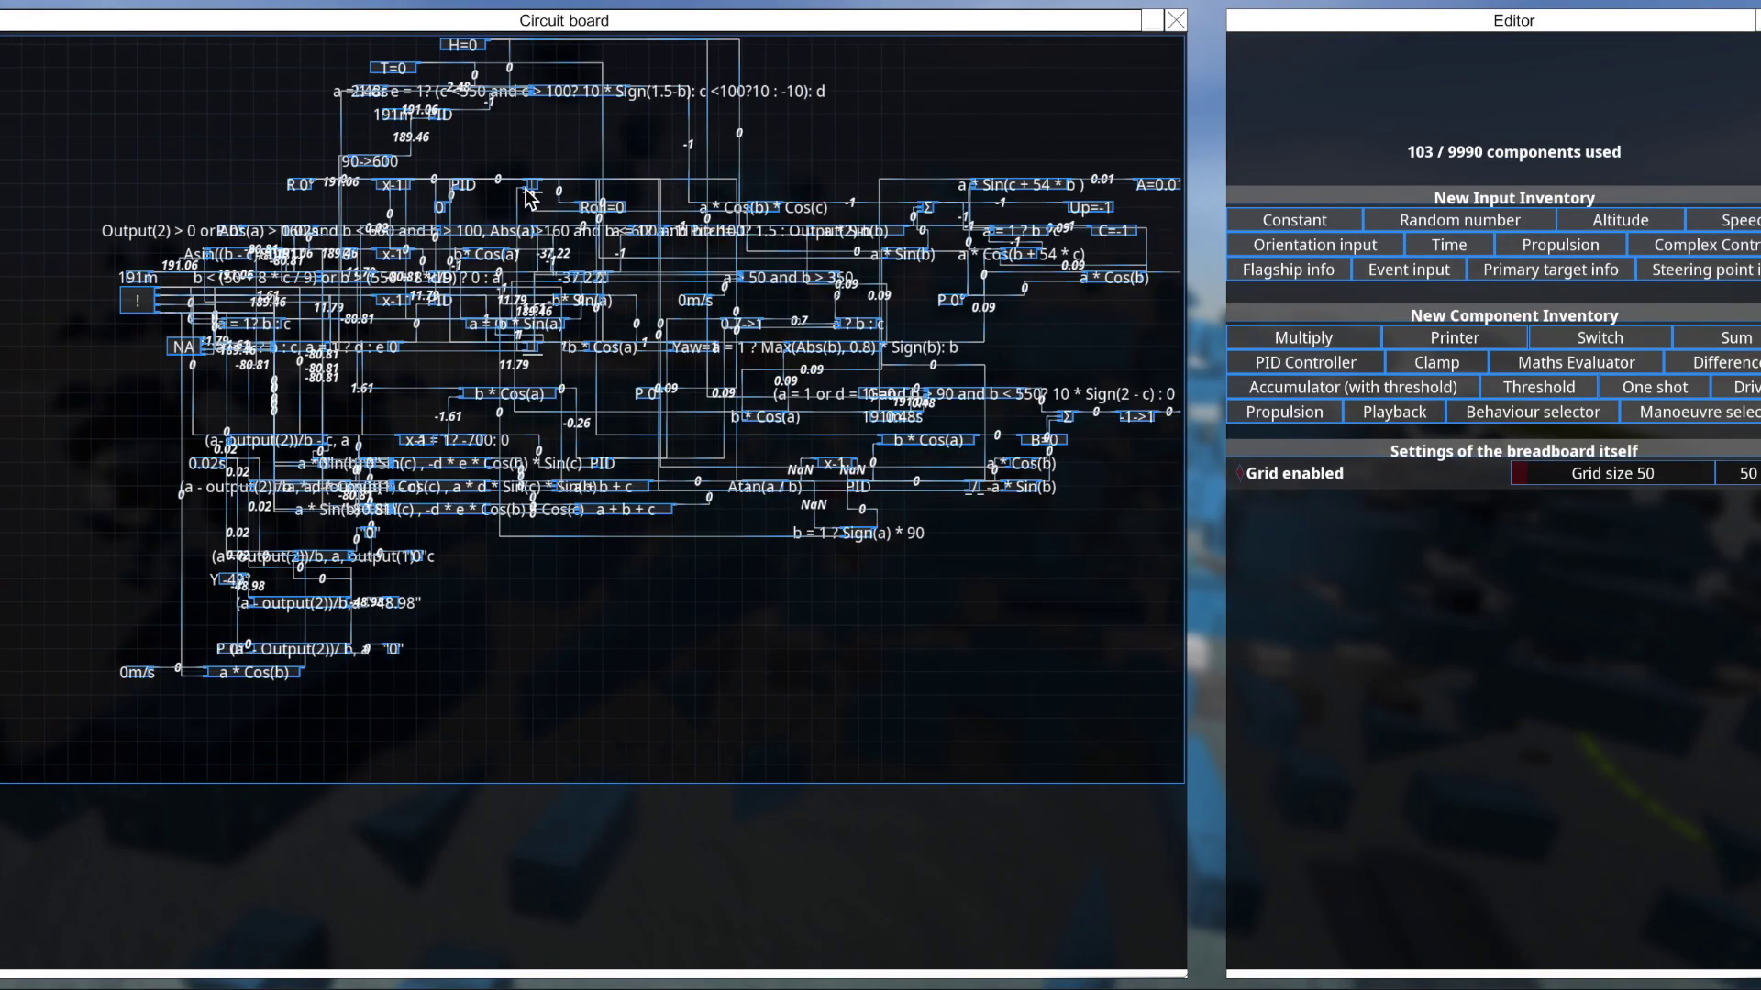
scroll(876, 540, up, 2)
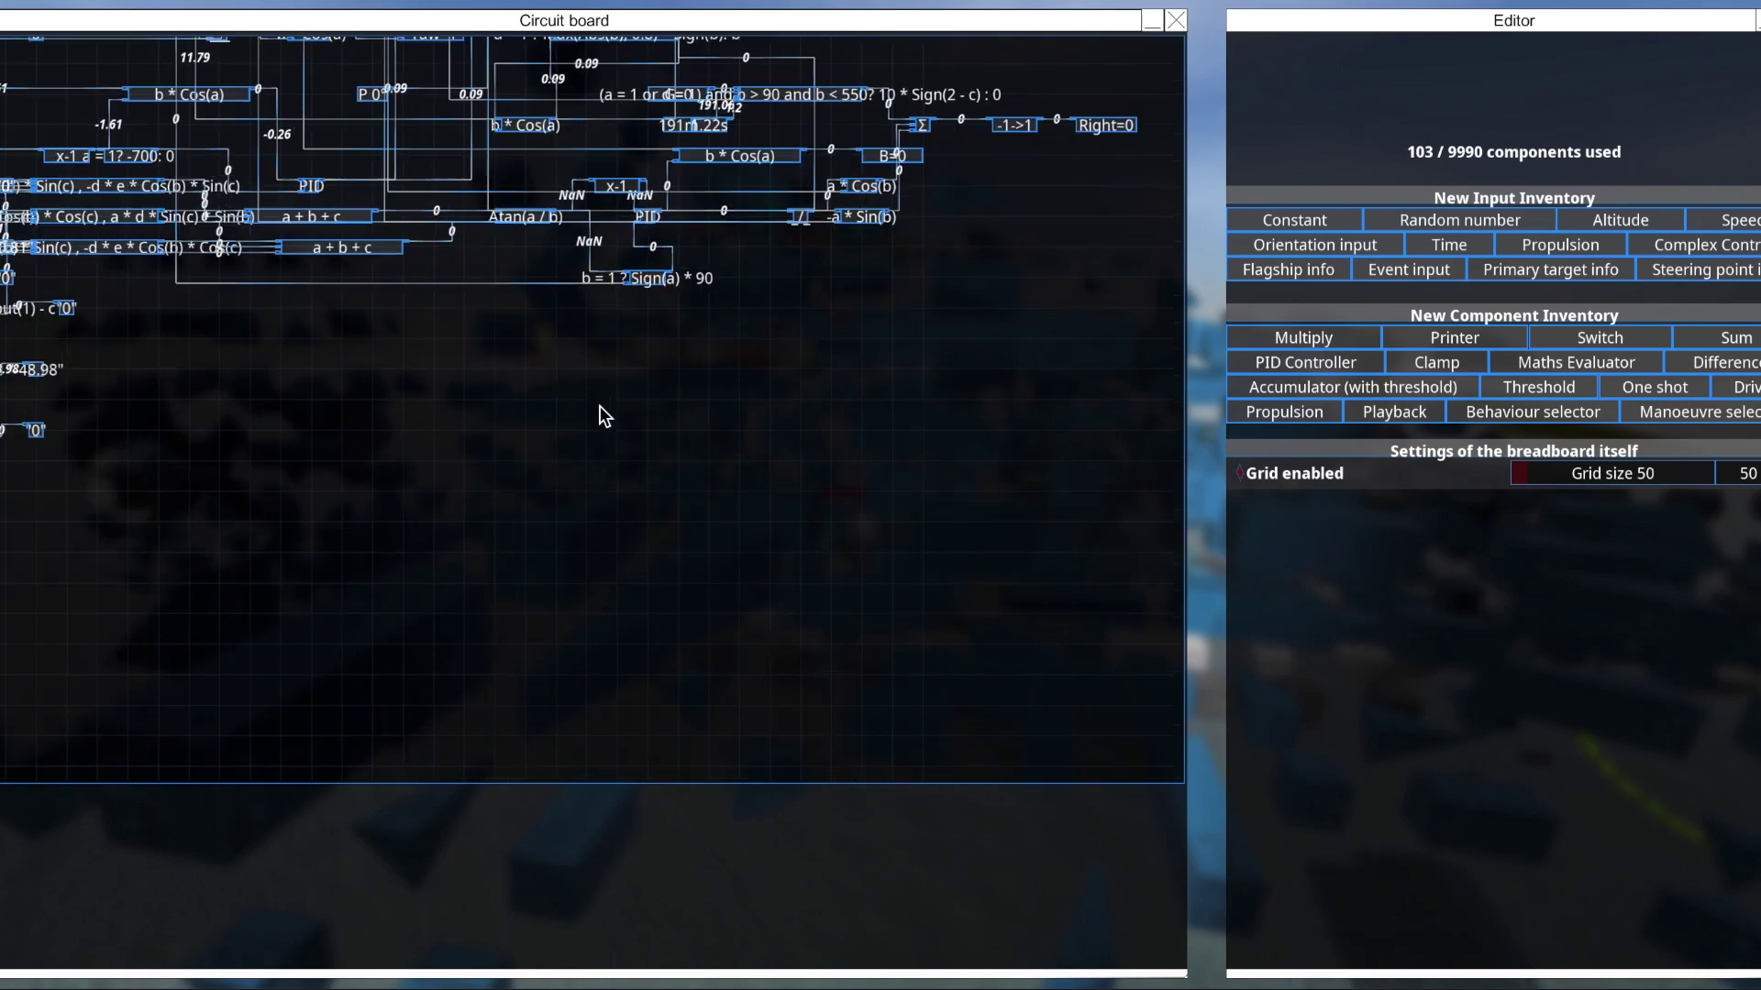
scroll(642, 422, up, 4)
scroll(739, 429, up, 2)
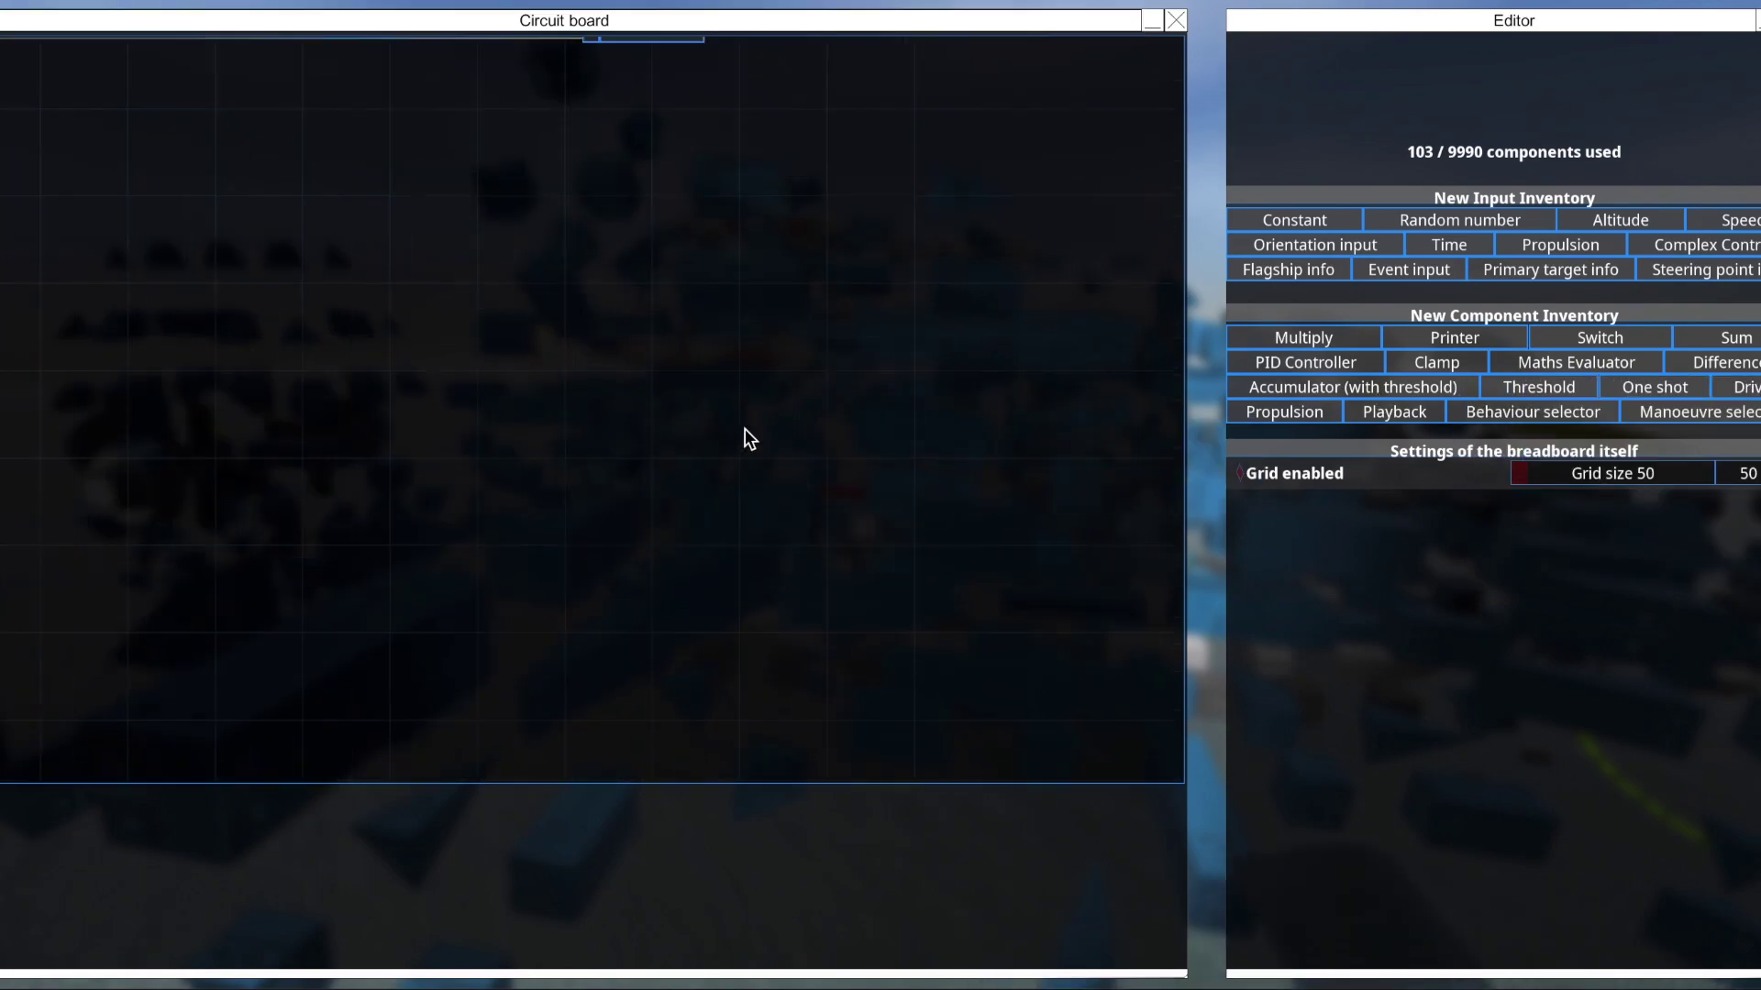
click(1577, 362)
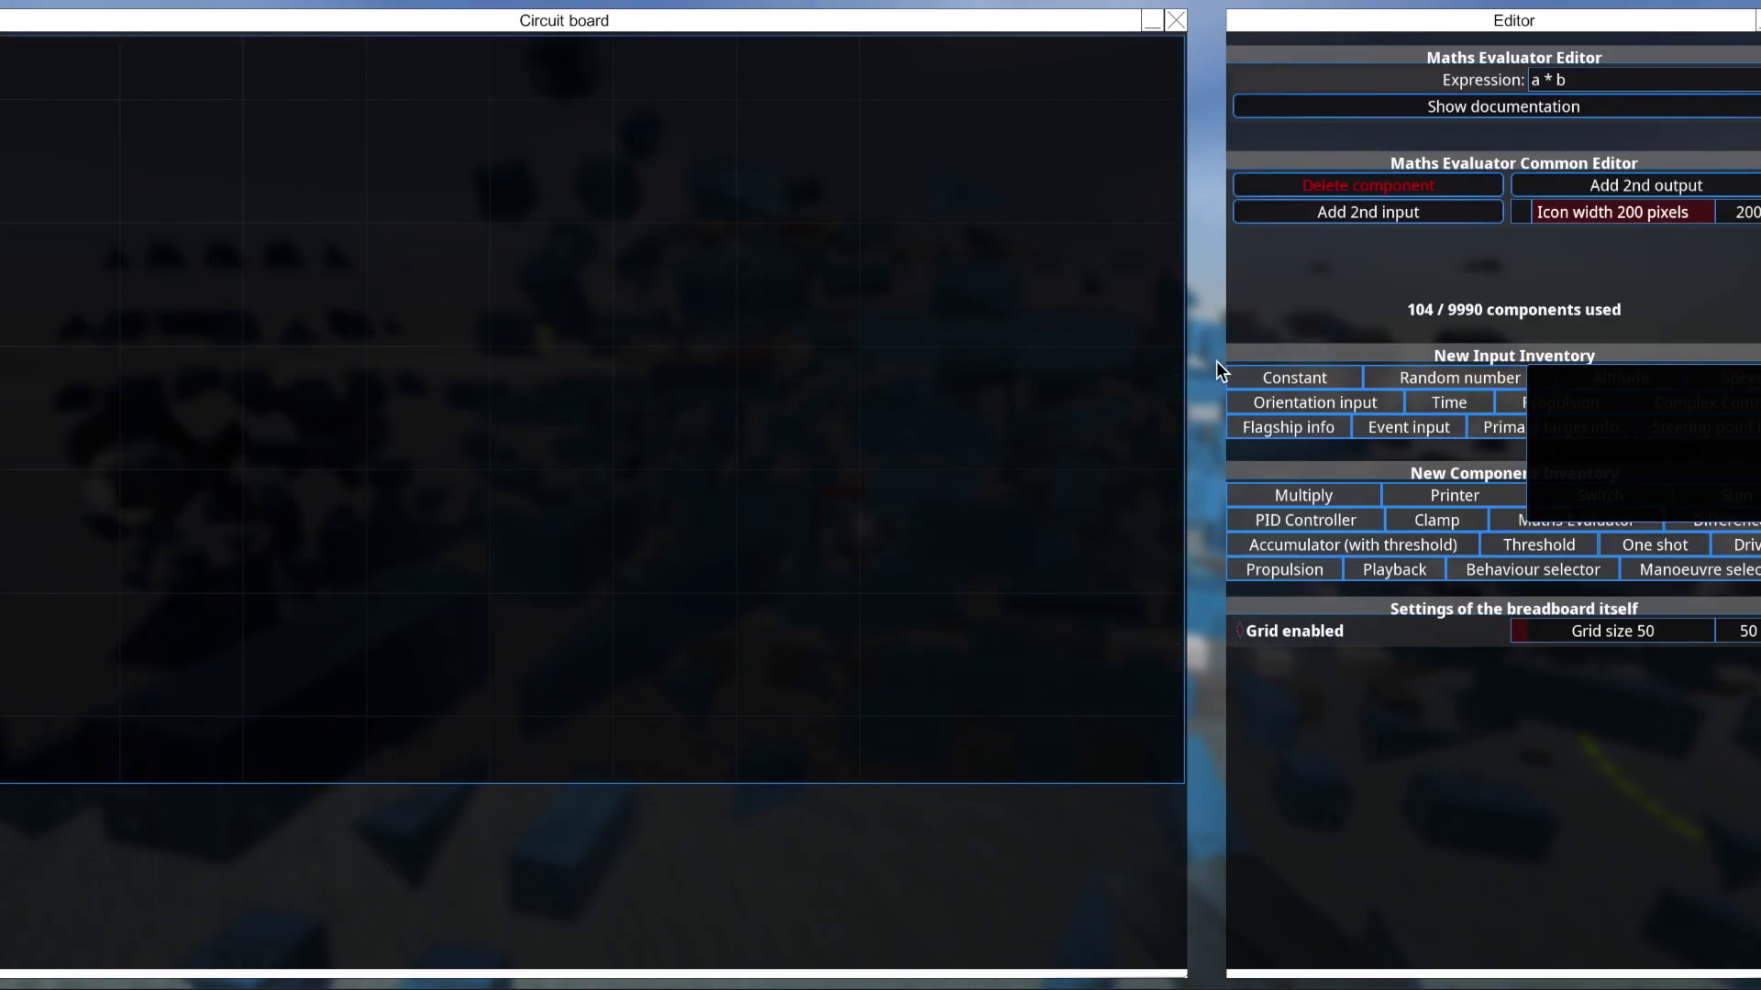
click(532, 339)
scroll(349, 294, up, 1)
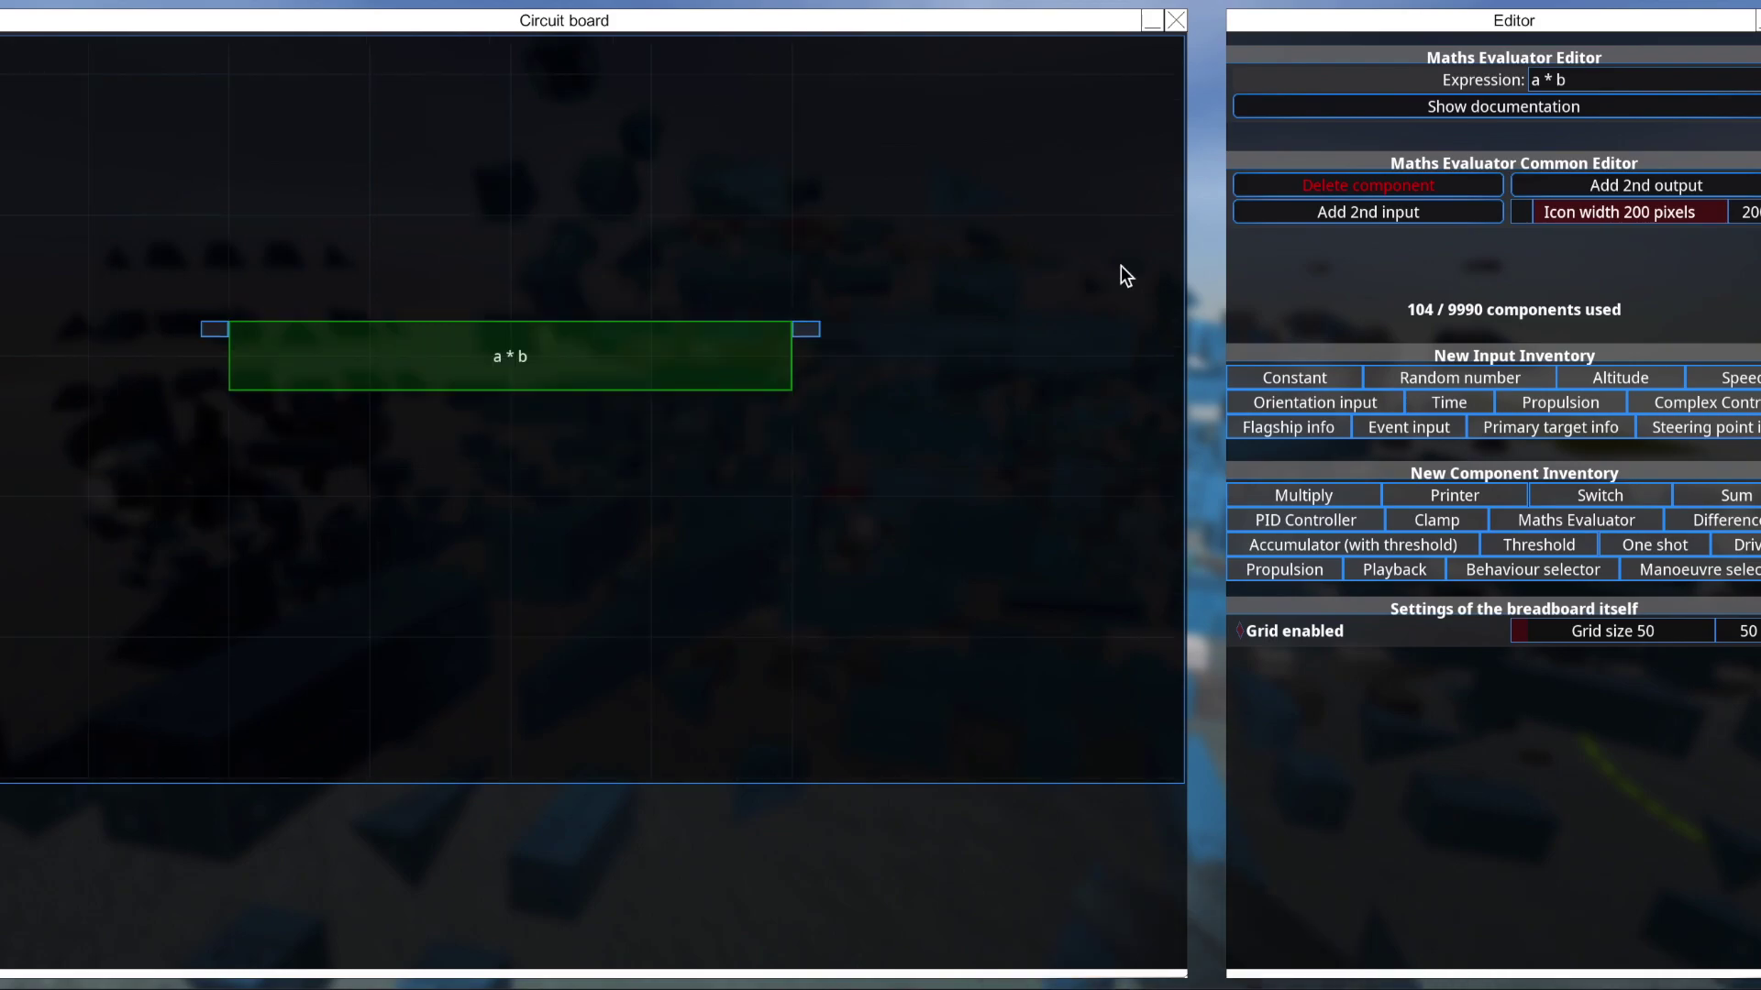
scroll(1034, 330, up, 1)
scroll(1036, 332, up, 1)
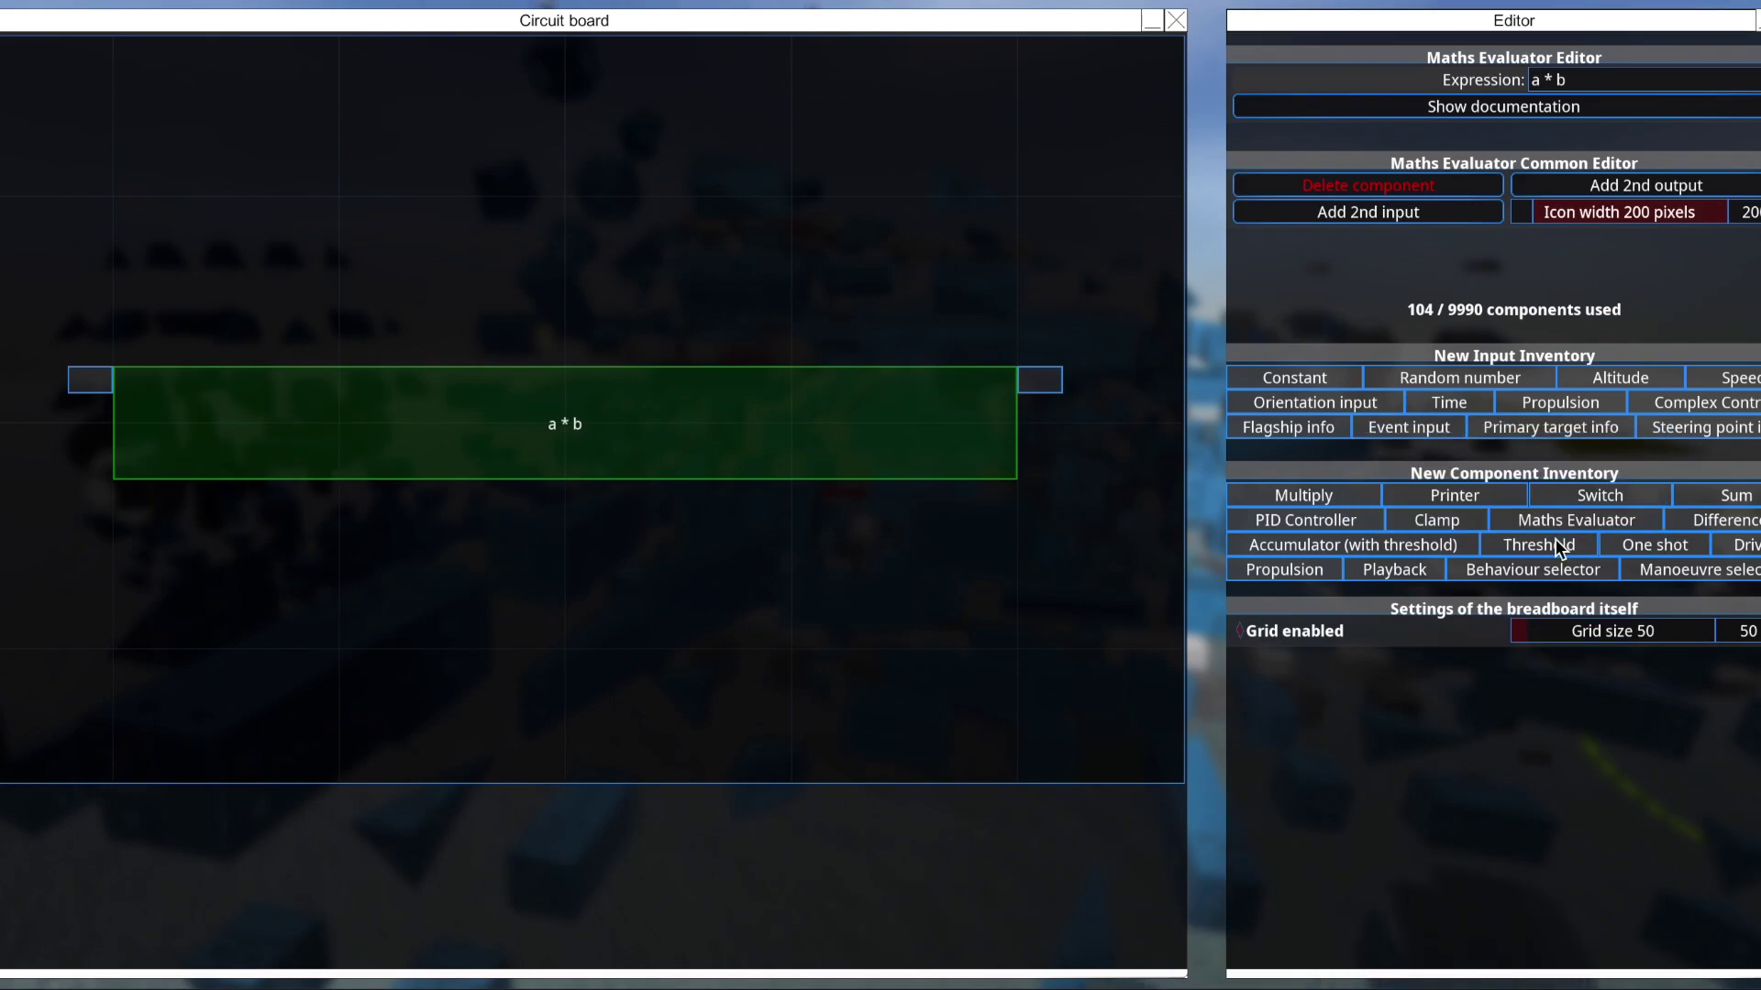
Add a Primary target info component, link its target bearing output to the new evaluator's input, and place it left of the evaluator.
click(1607, 431)
scroll(422, 175, down, 3)
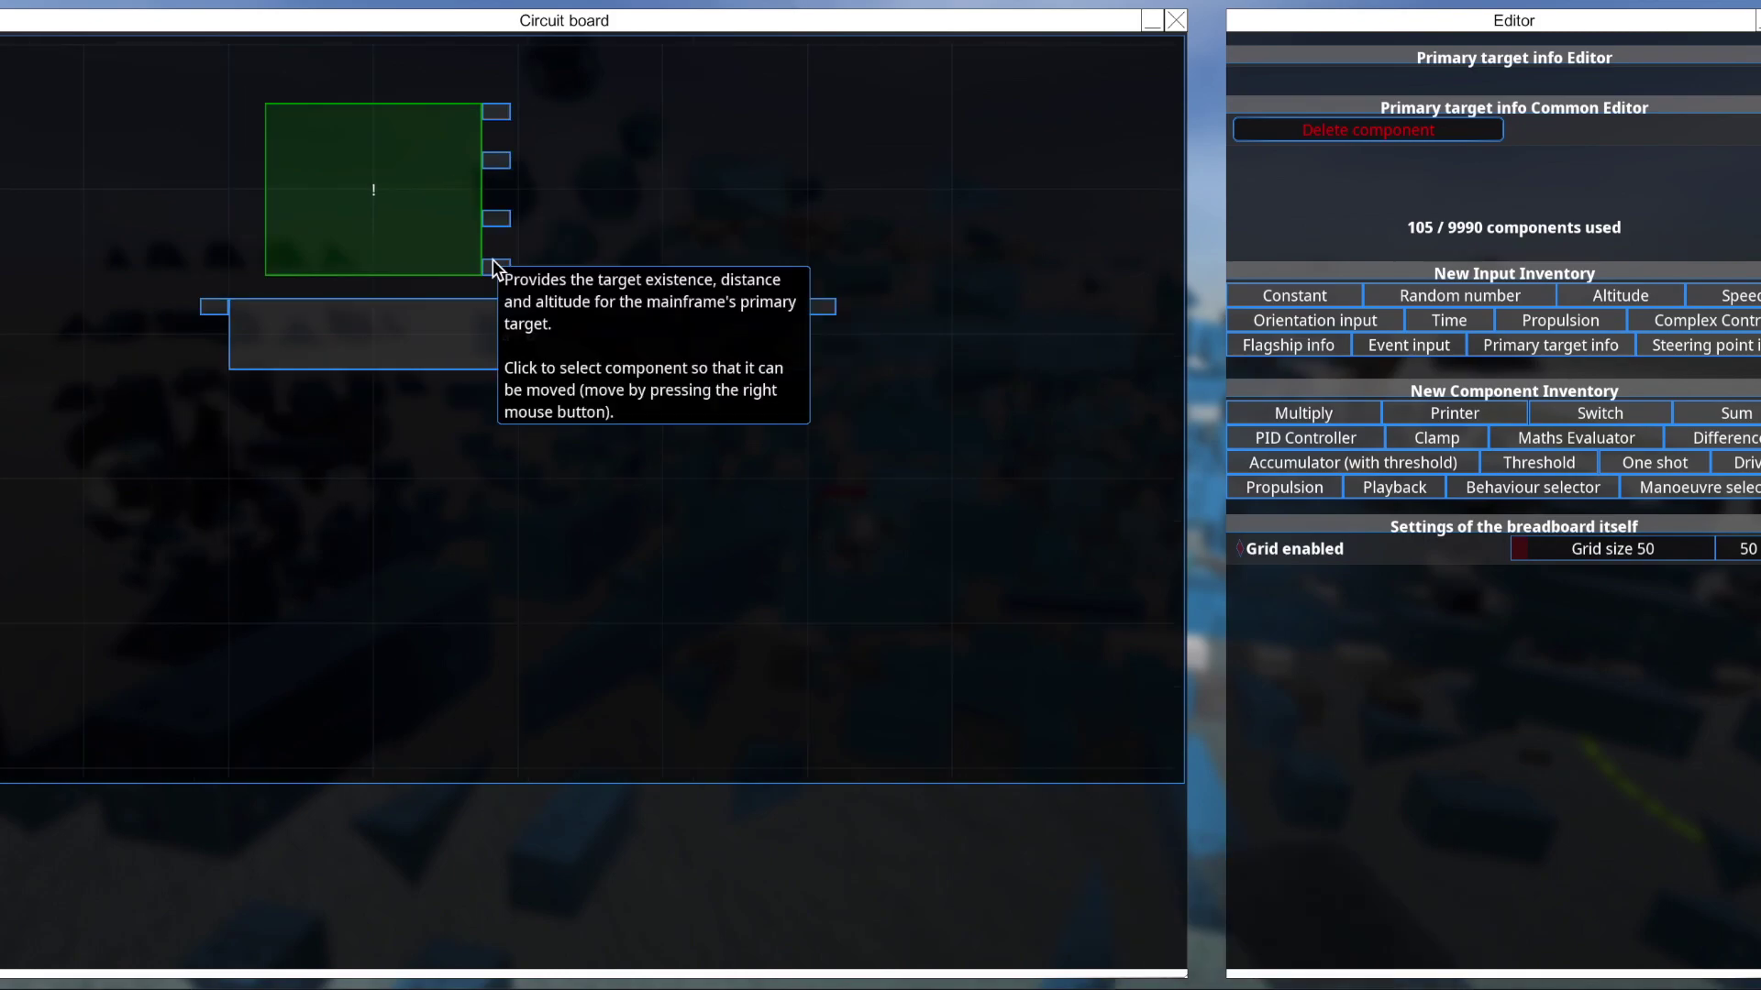
click(496, 267)
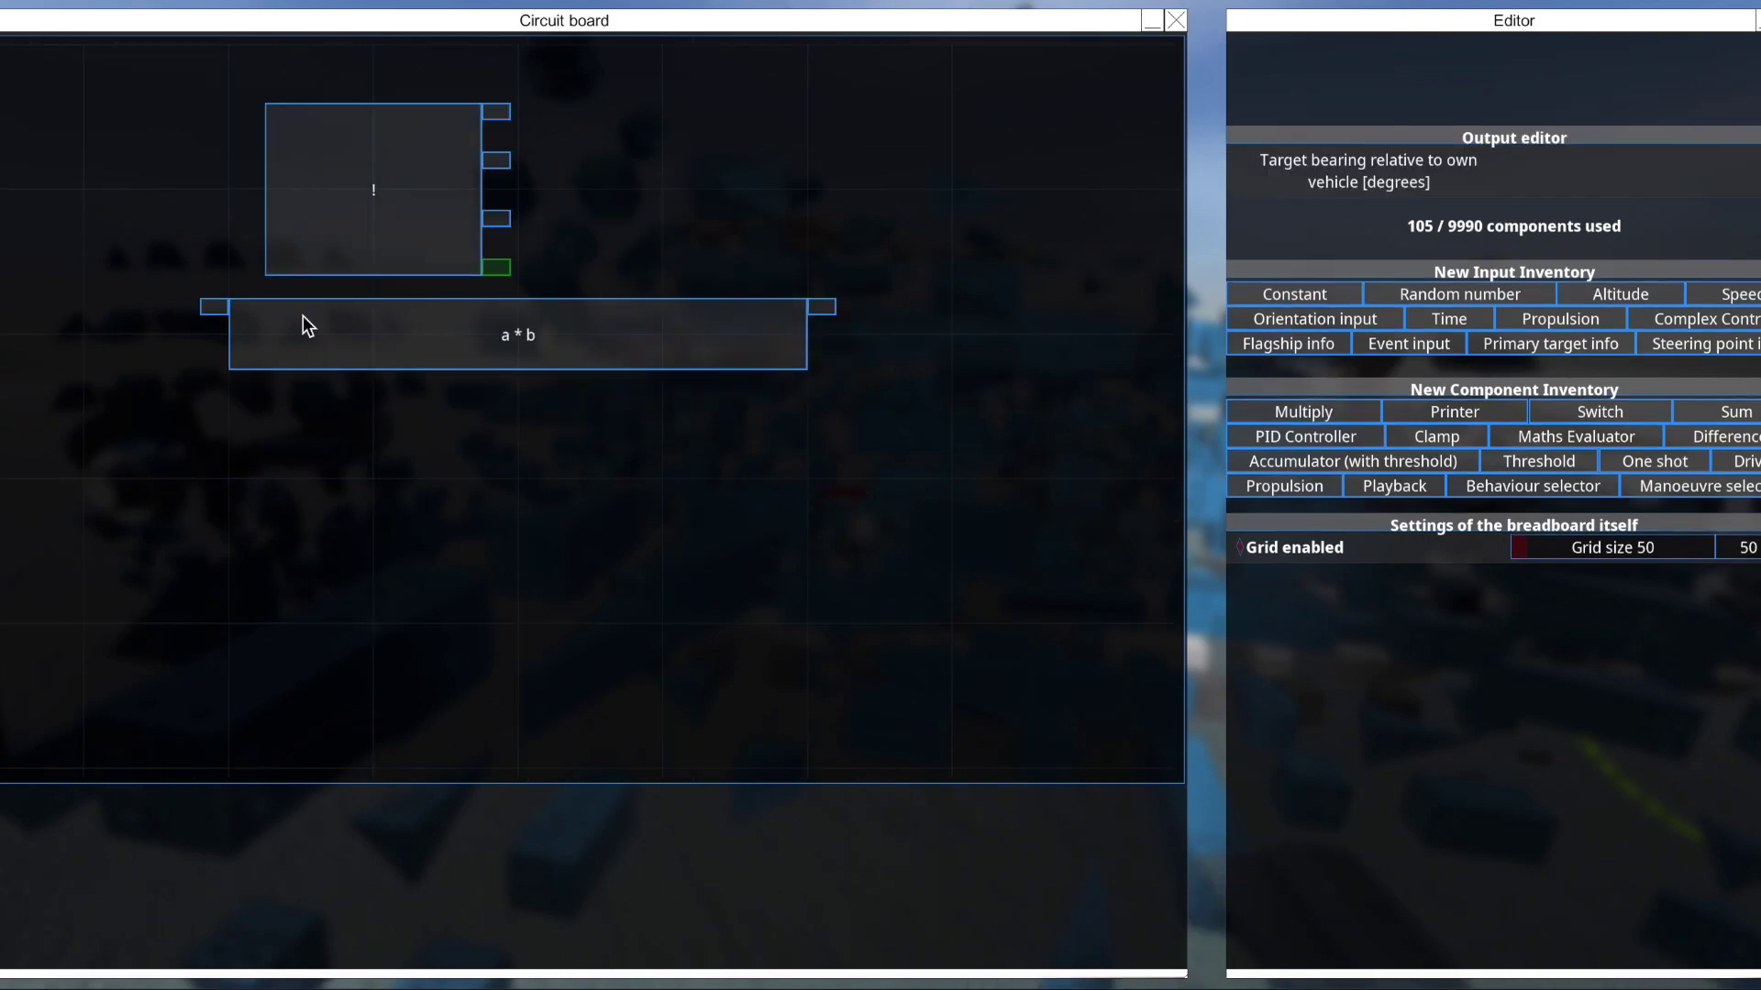
click(307, 326)
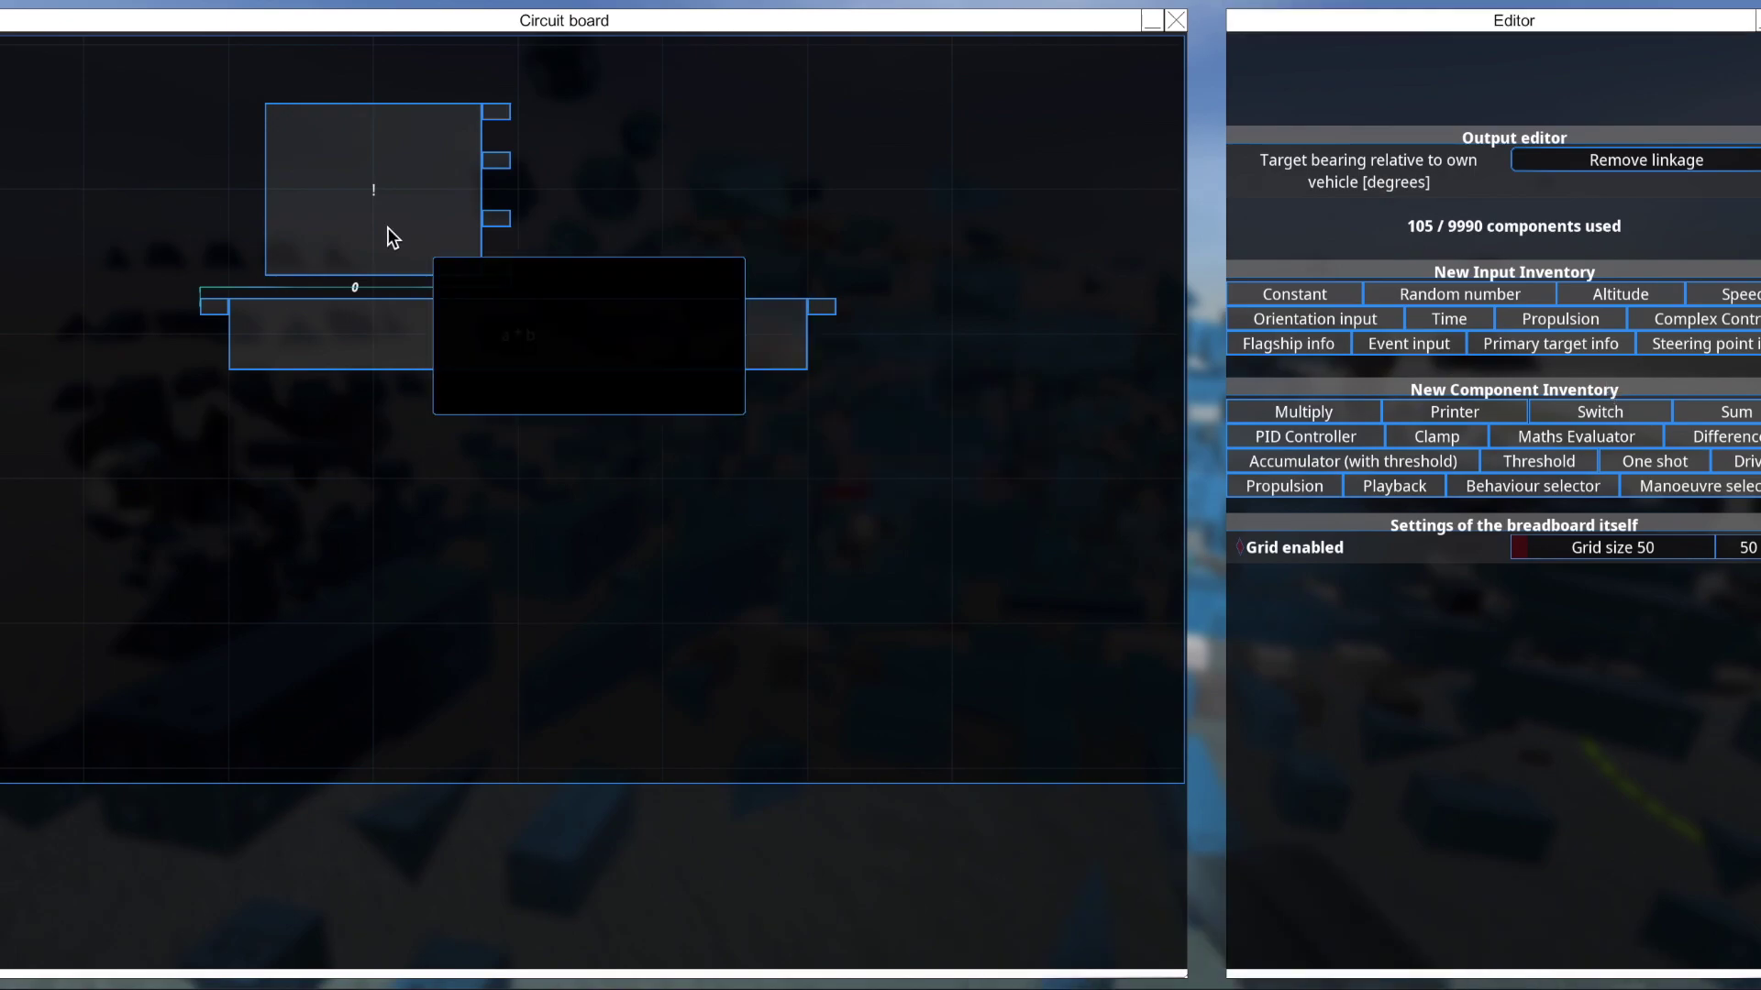
click(387, 226)
right_click(133, 220)
Set the new evaluator's icon width to 90 pixels and its expression to (a - output(2))/b, a.
click(527, 337)
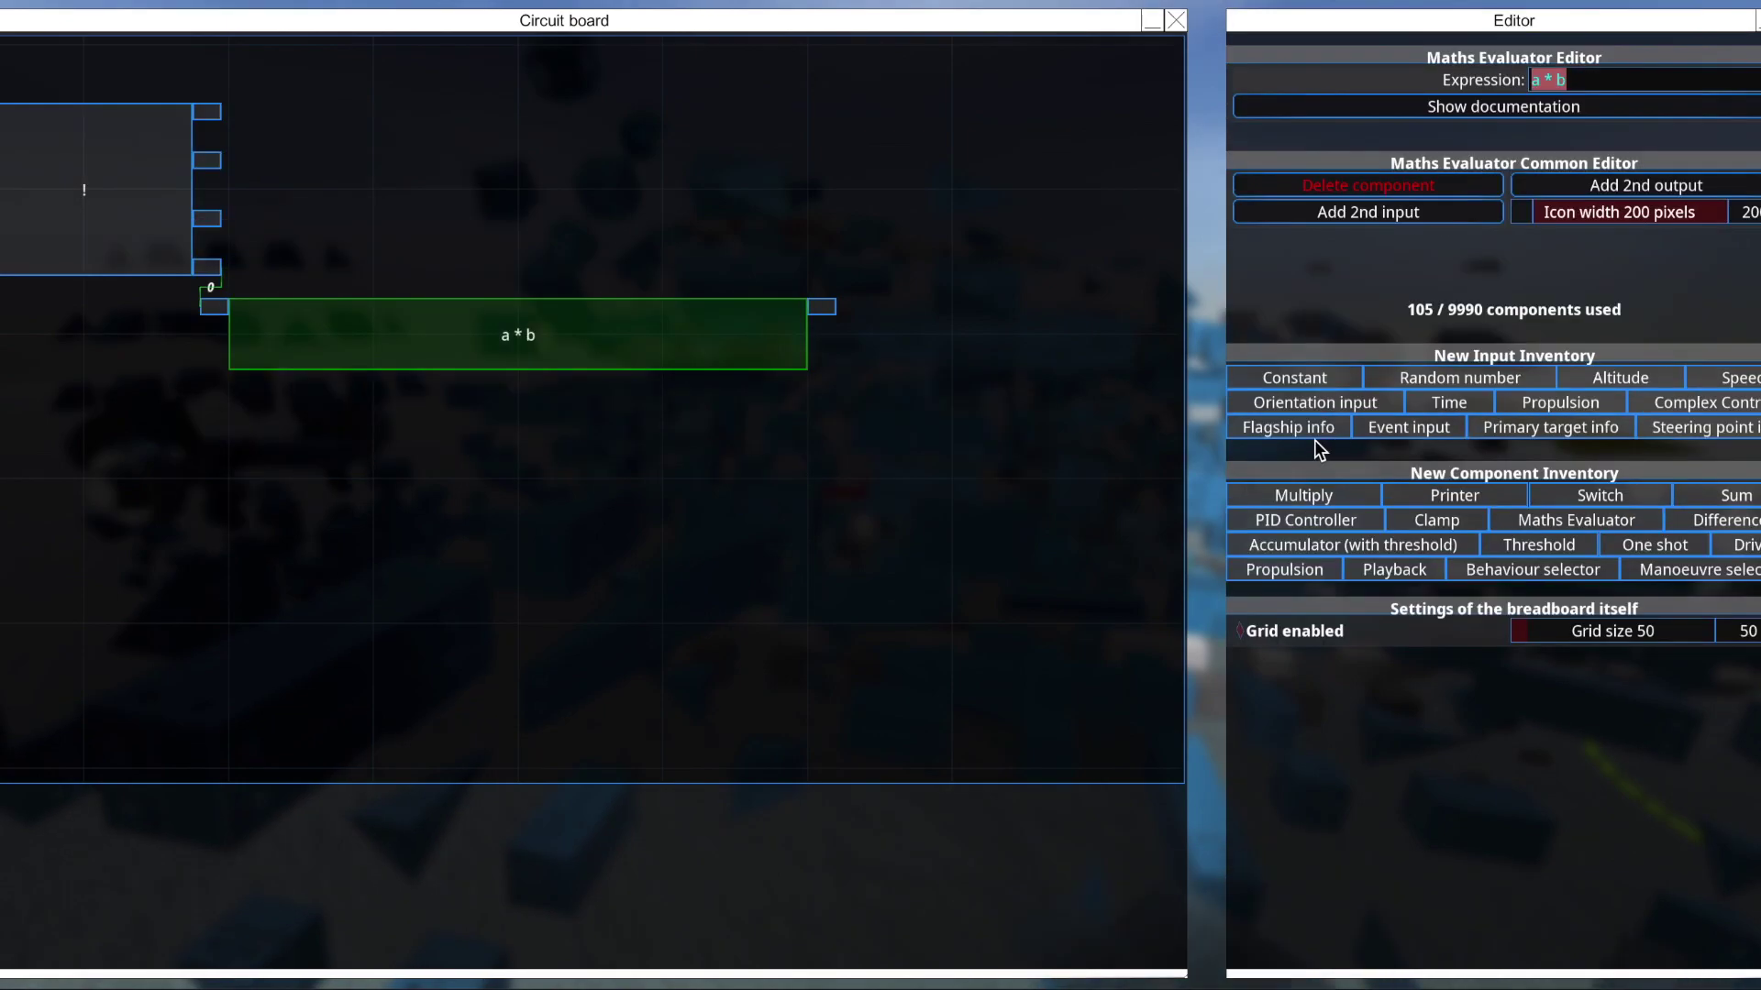
click(1604, 209)
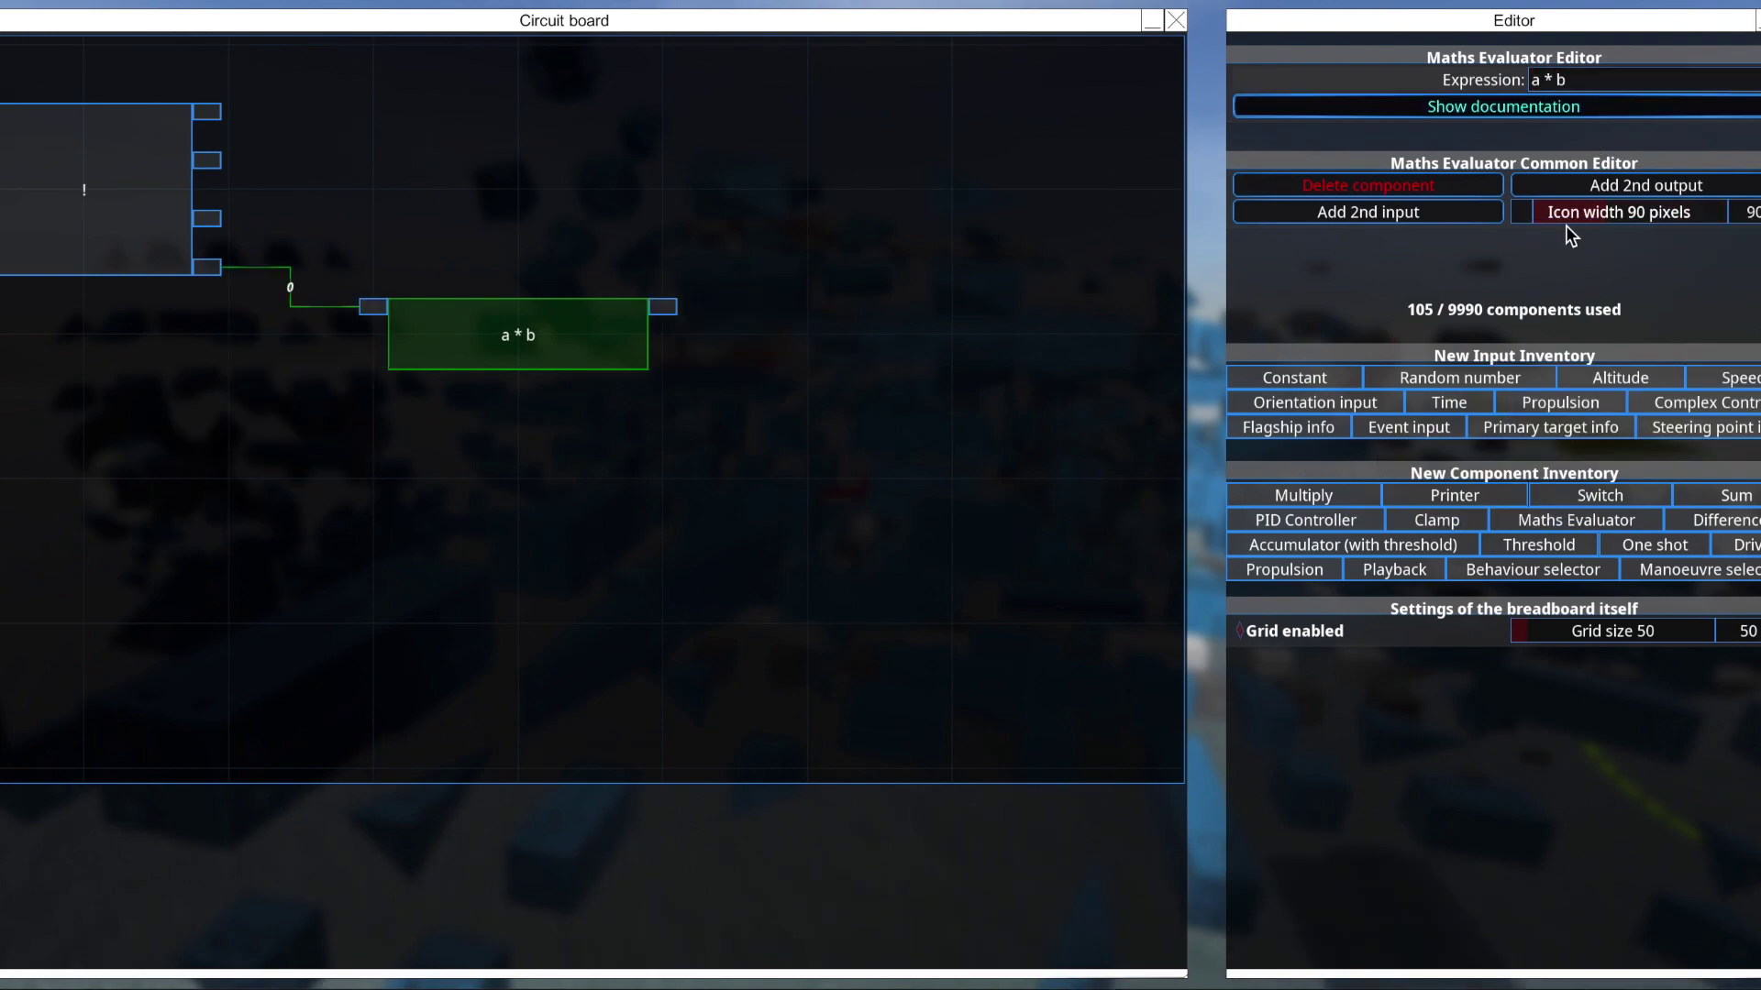
click(1568, 80)
key(BackSpace)
key(BackSpace)
key(BackSpace)
key(BackSpace)
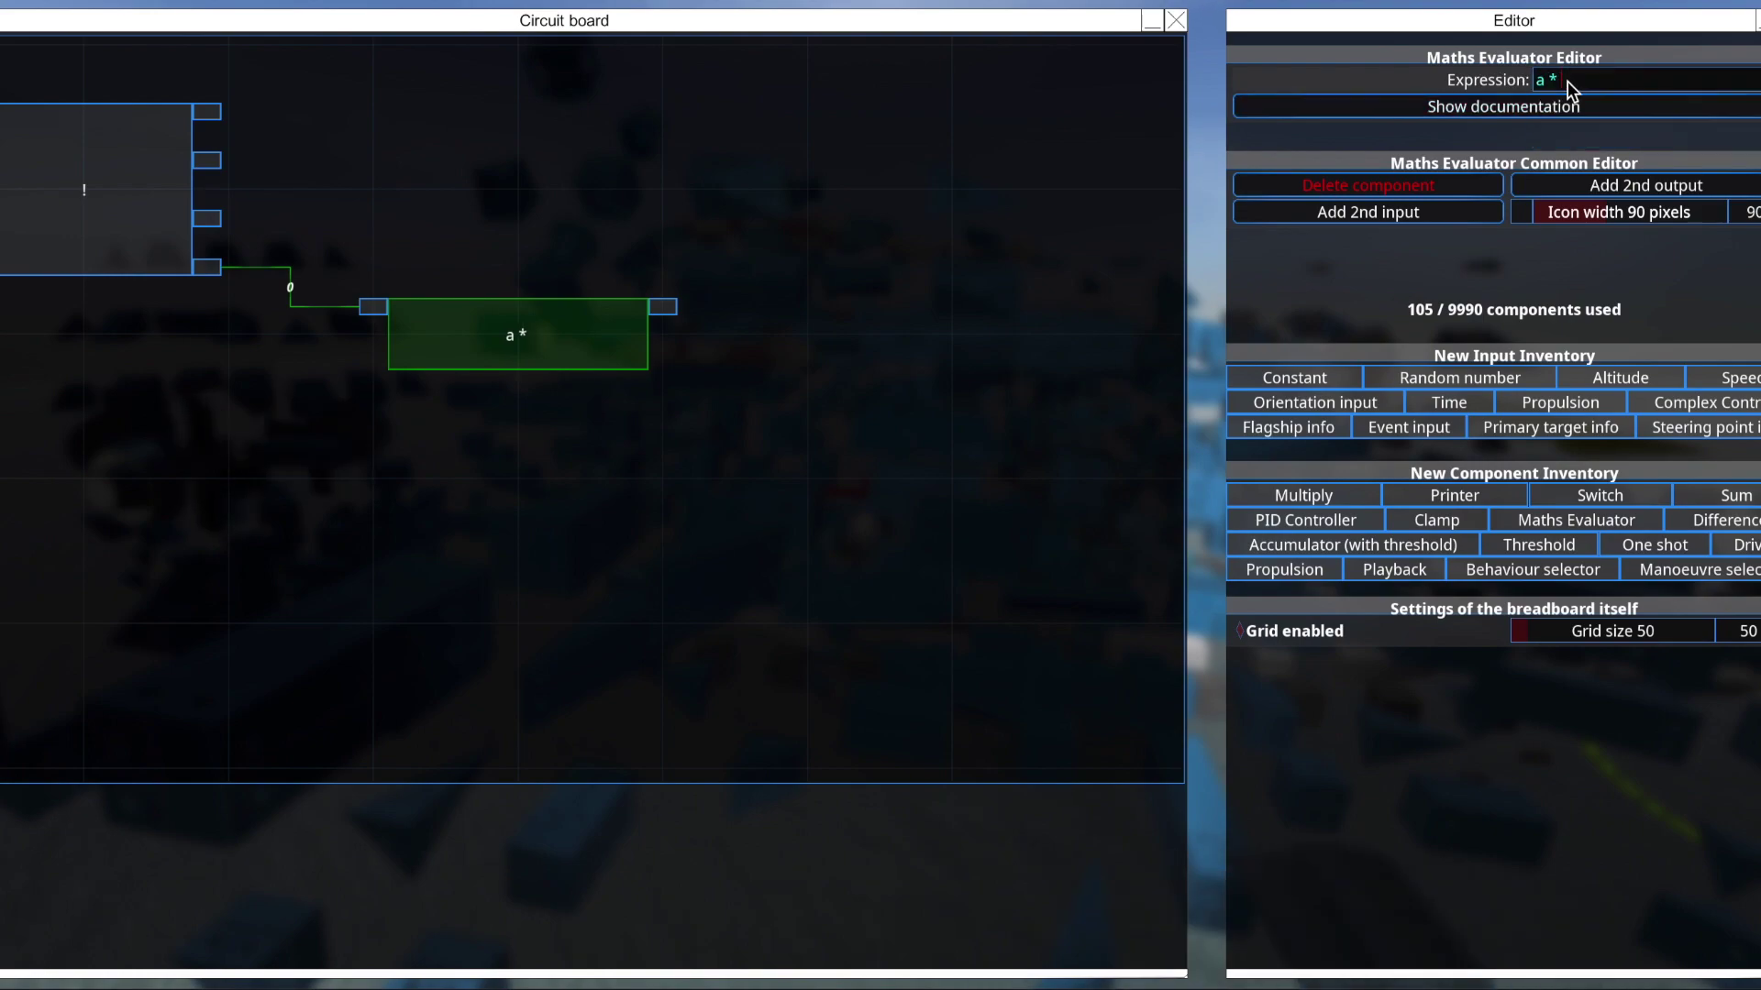
text(a)
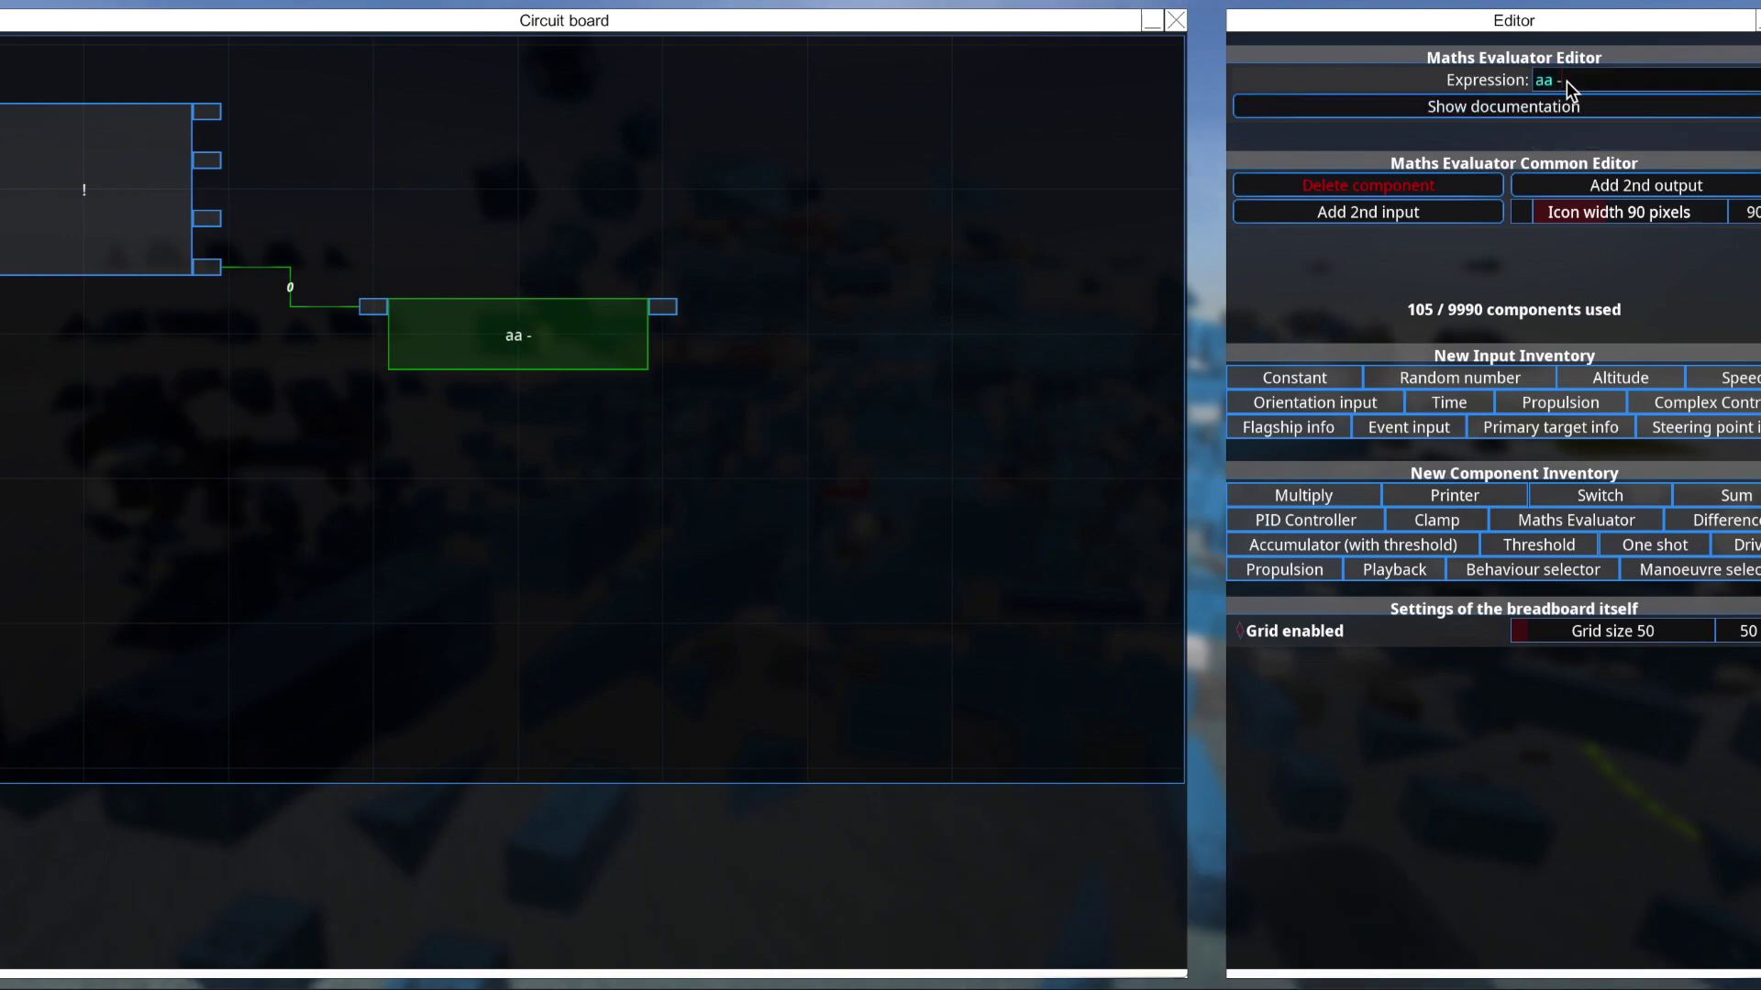
text( - out)
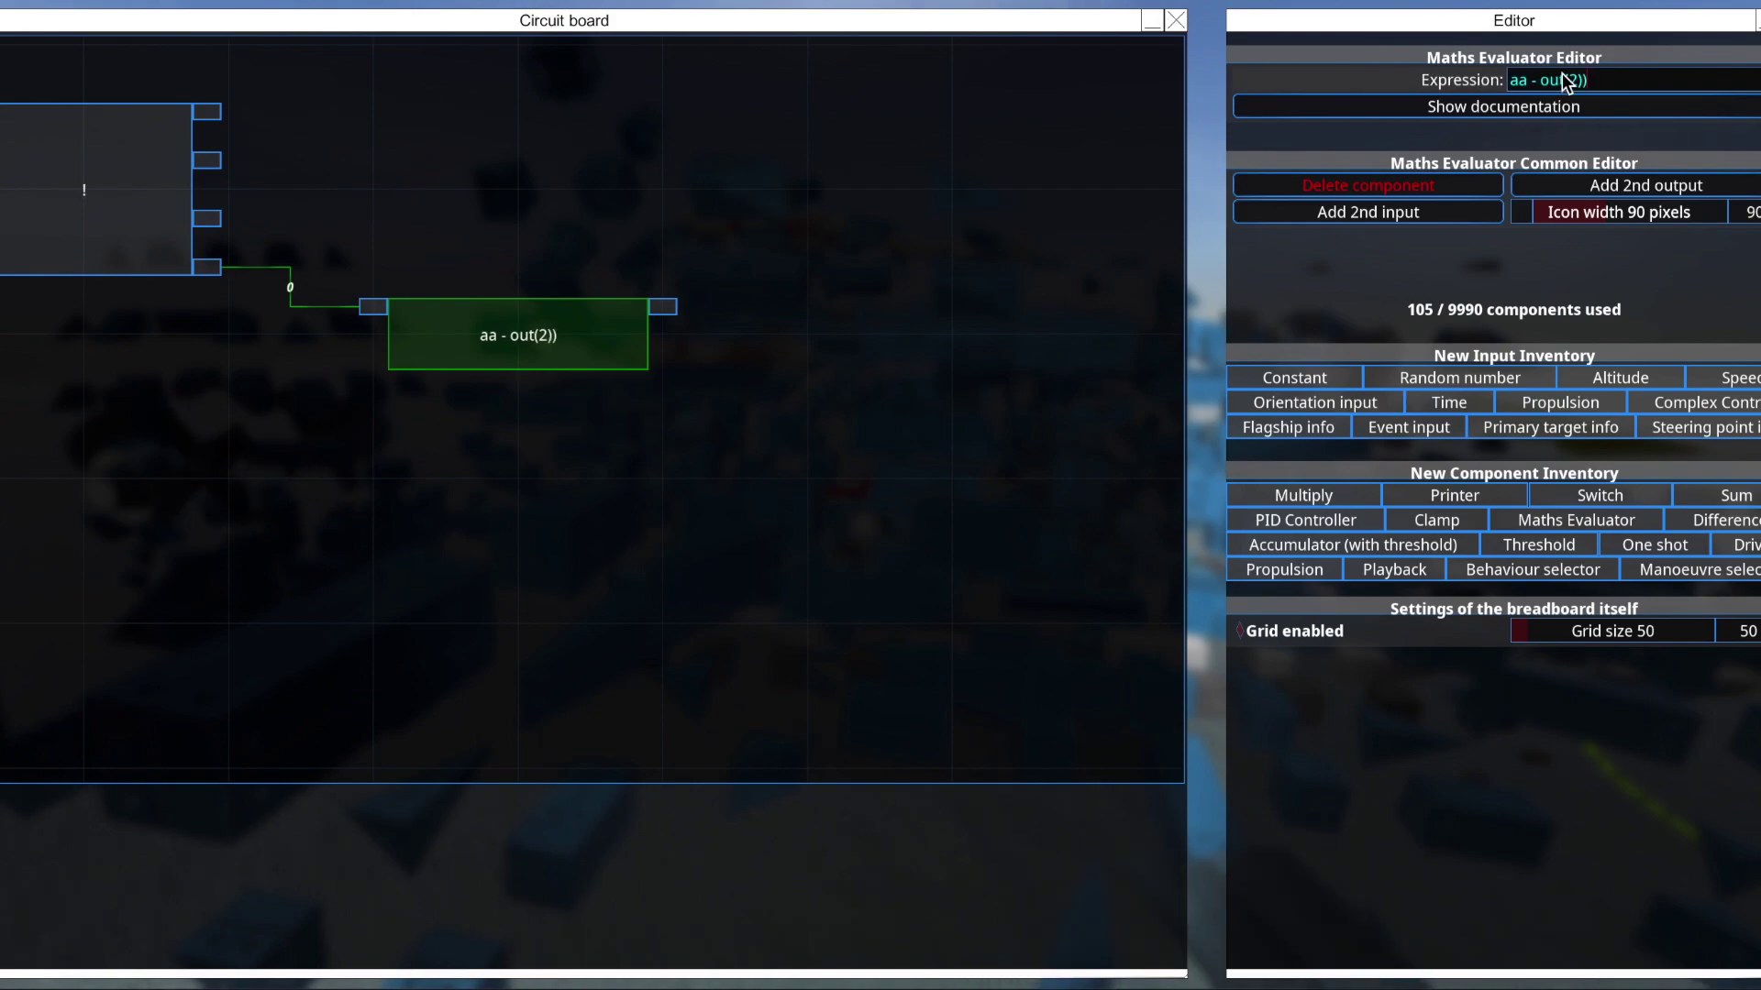
text(put)
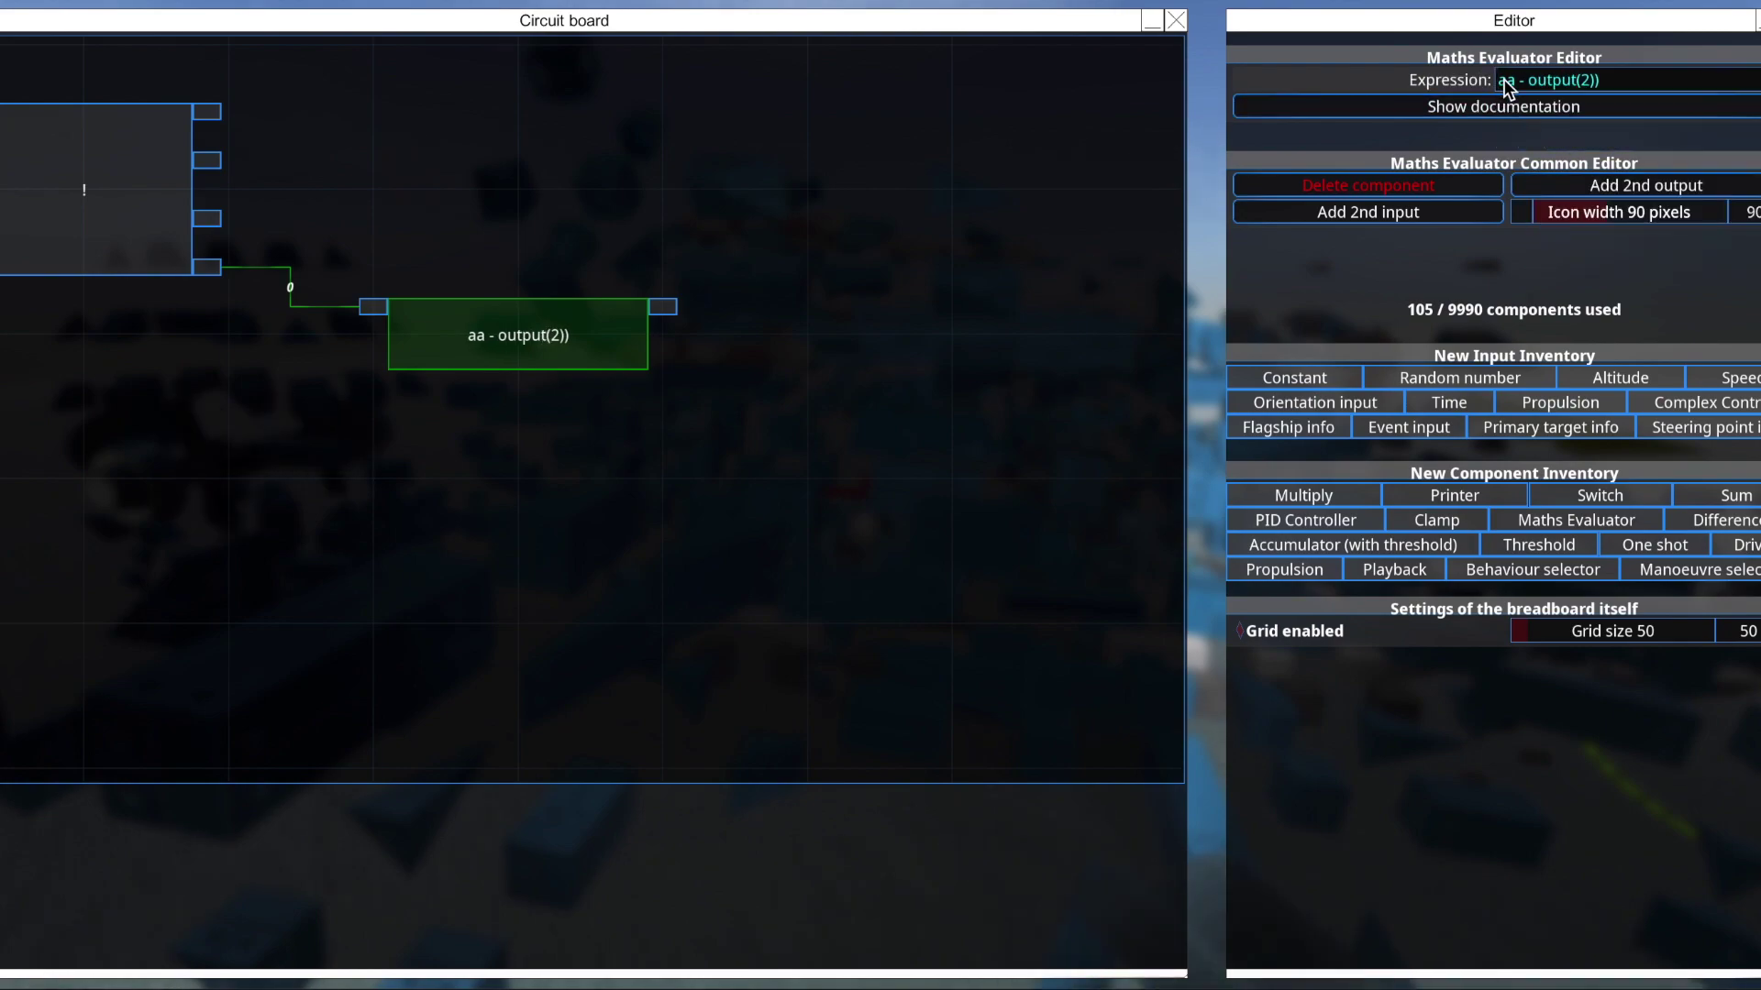
text((2)))
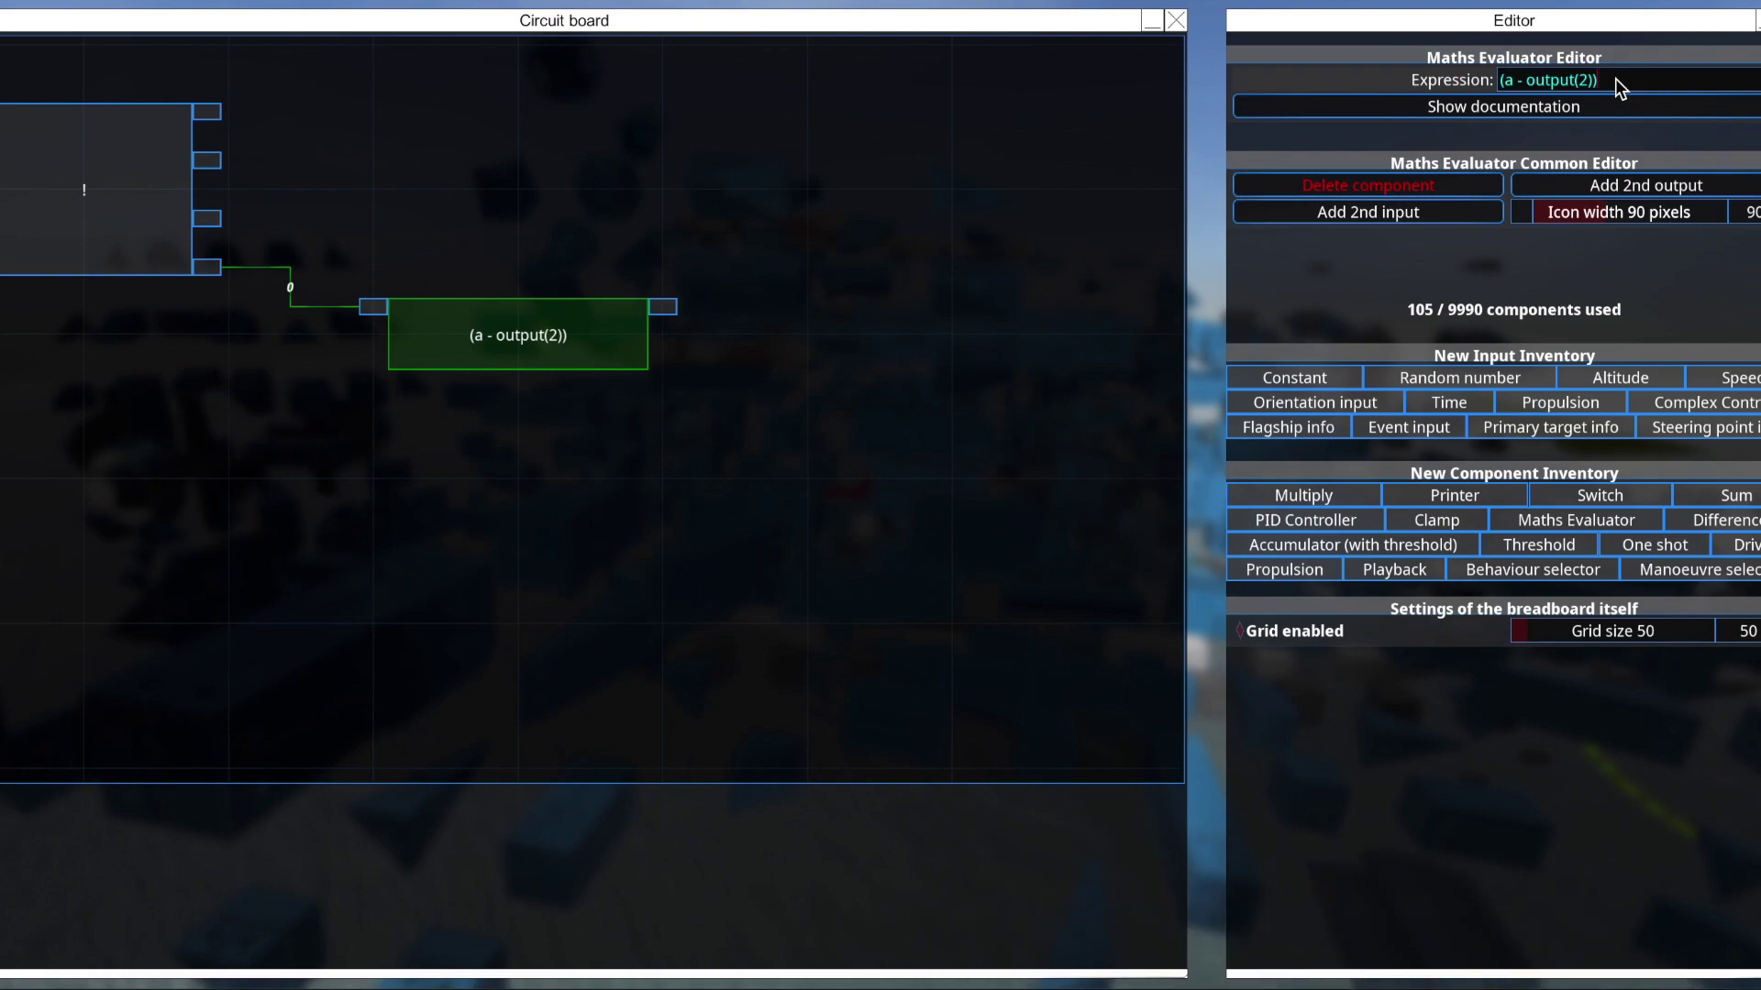
text(/b)
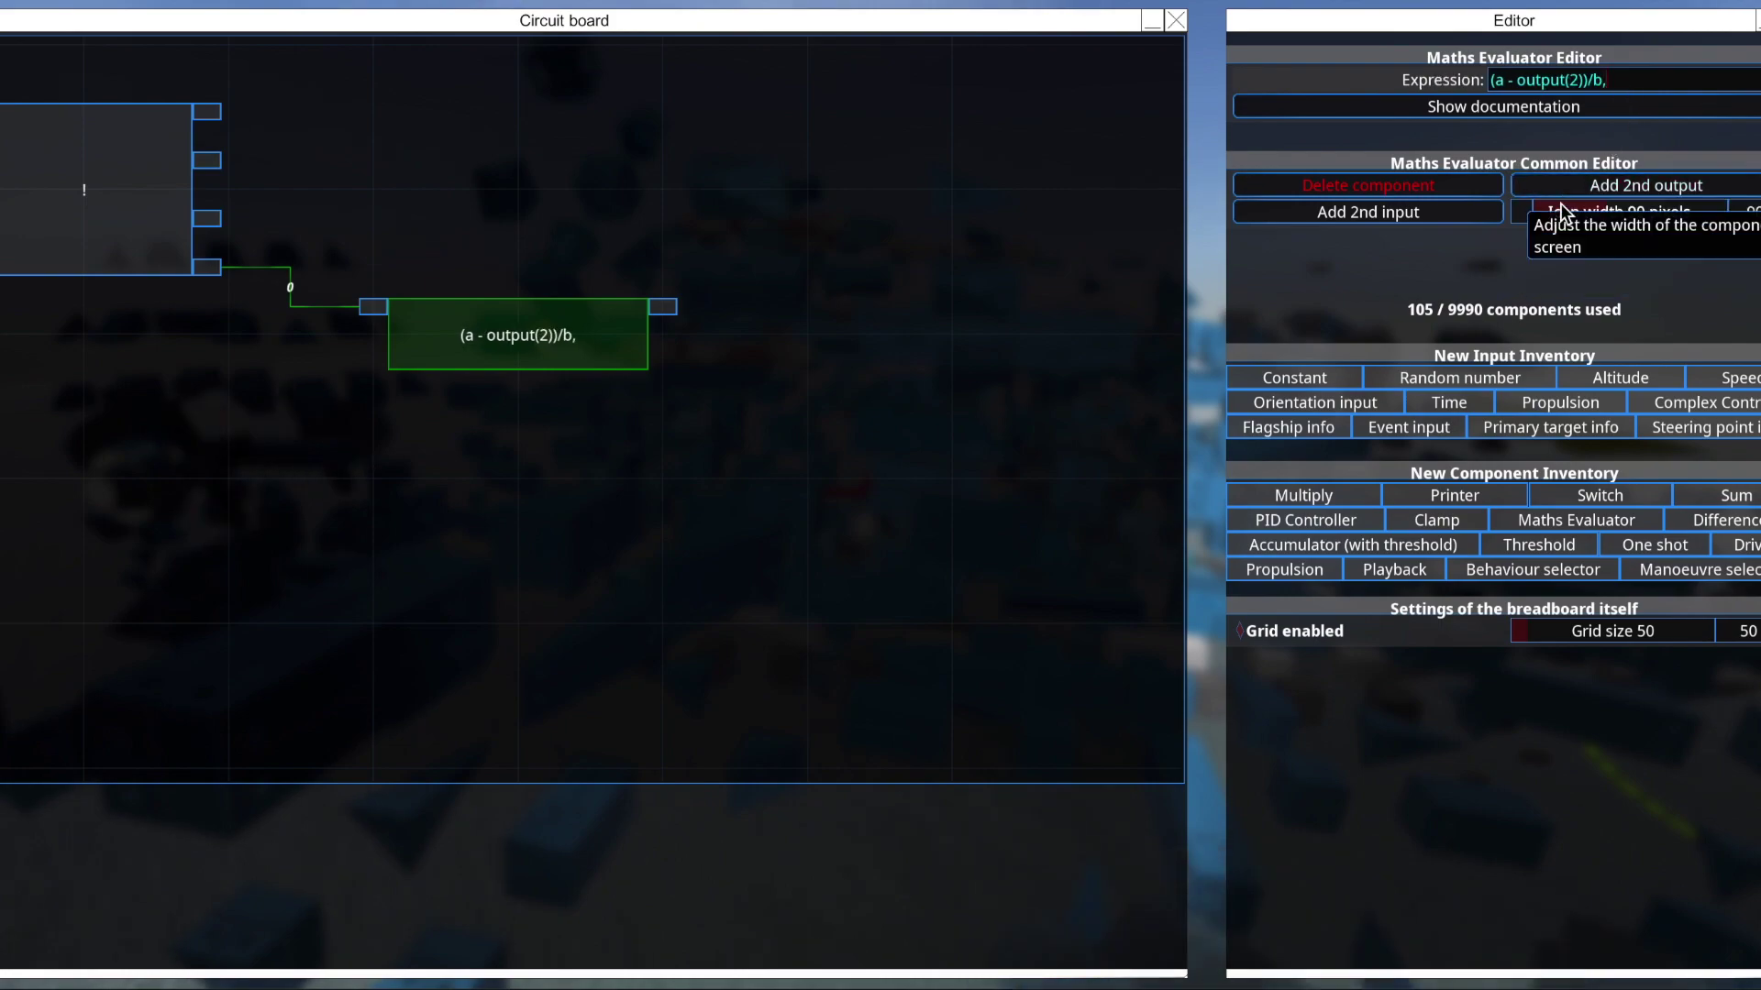
text(, a)
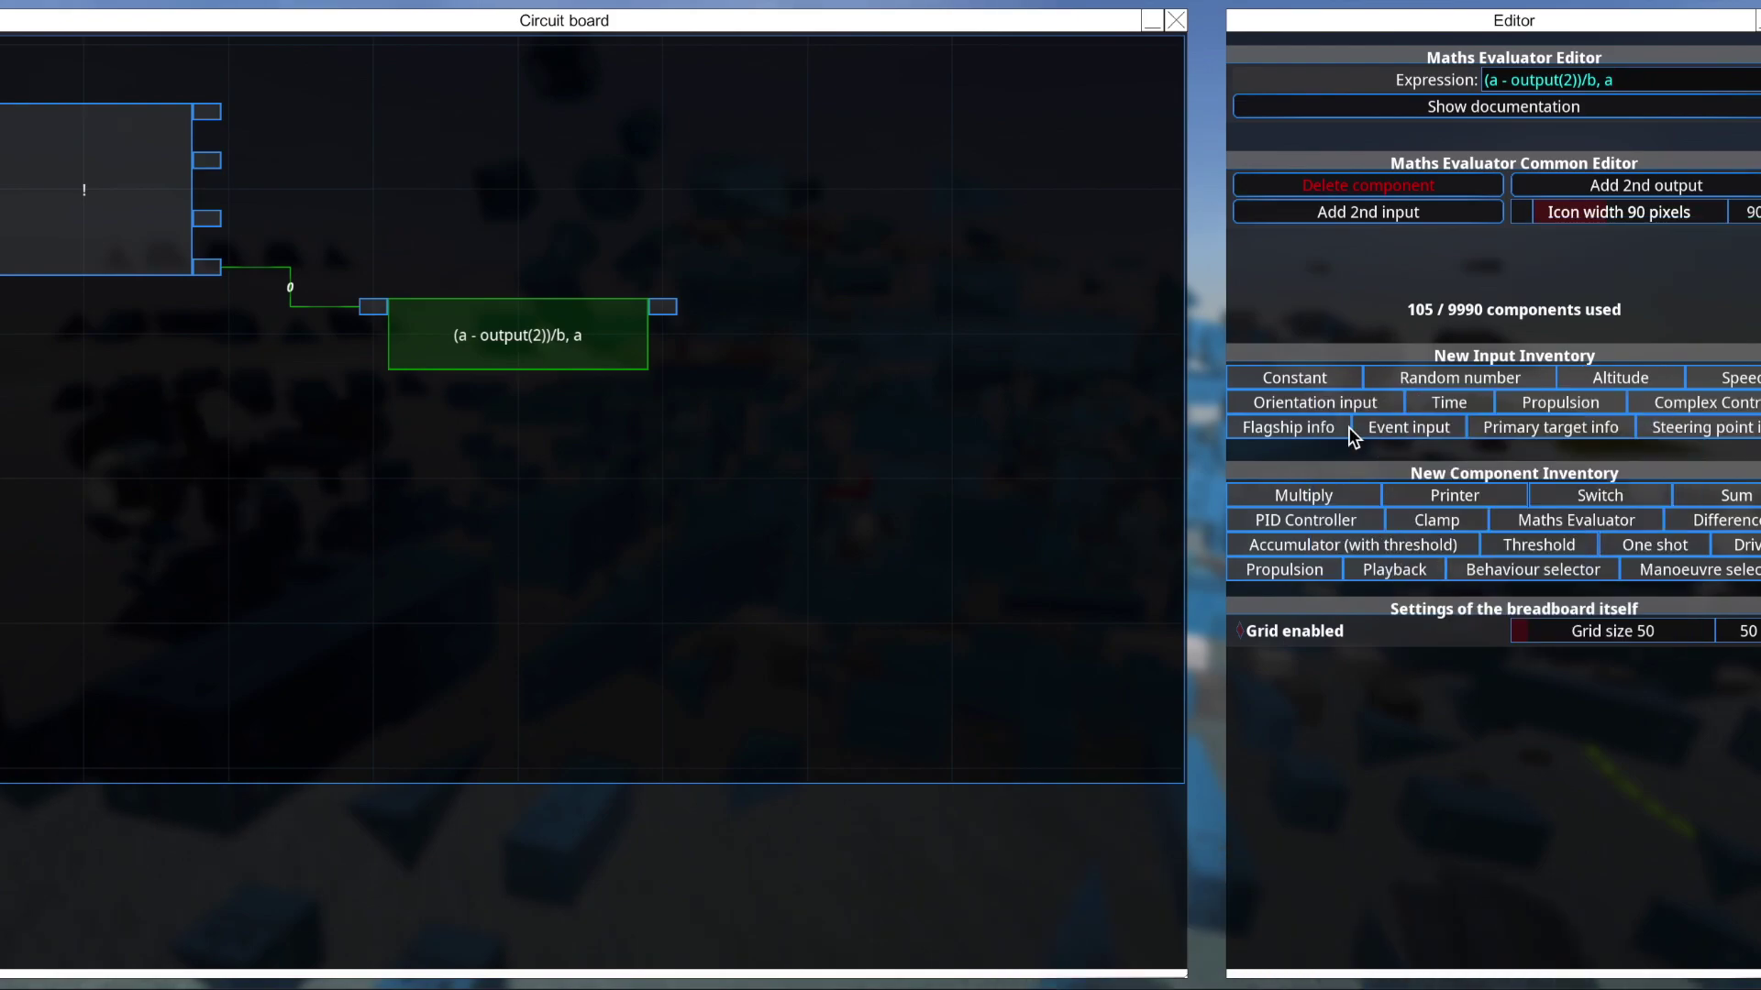
Add two Printers beside the new evaluator and link them to its first and second outputs.
click(1483, 496)
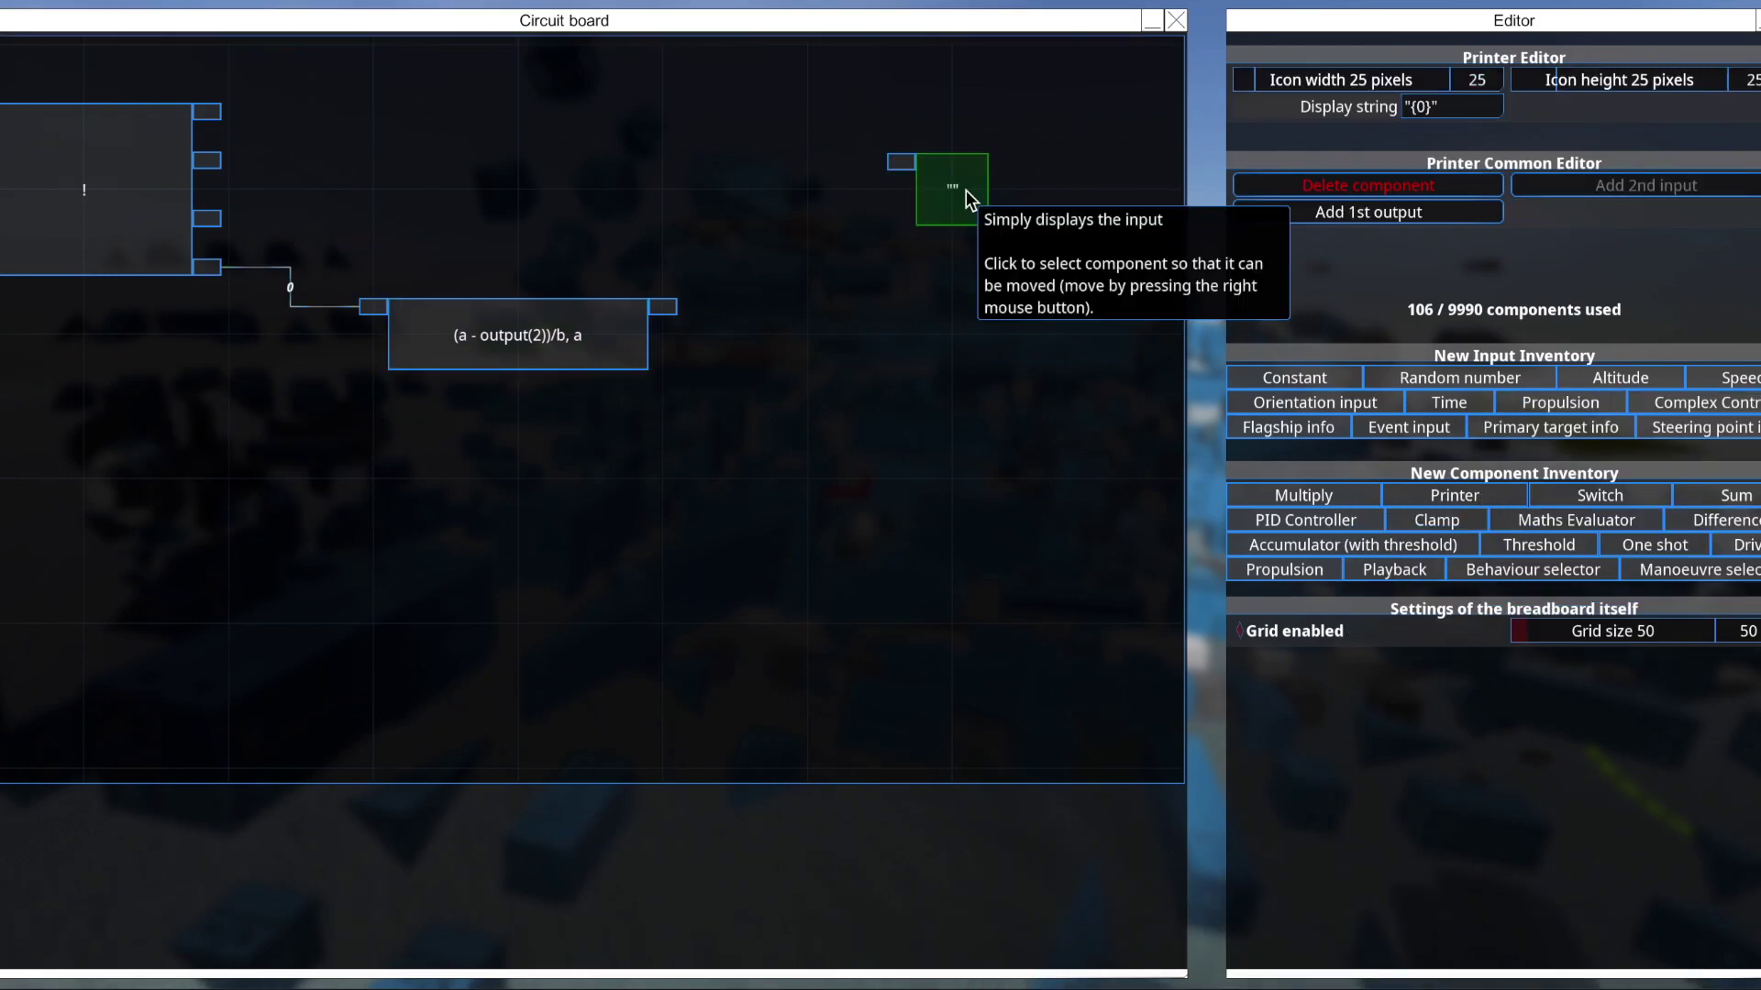
click(610, 317)
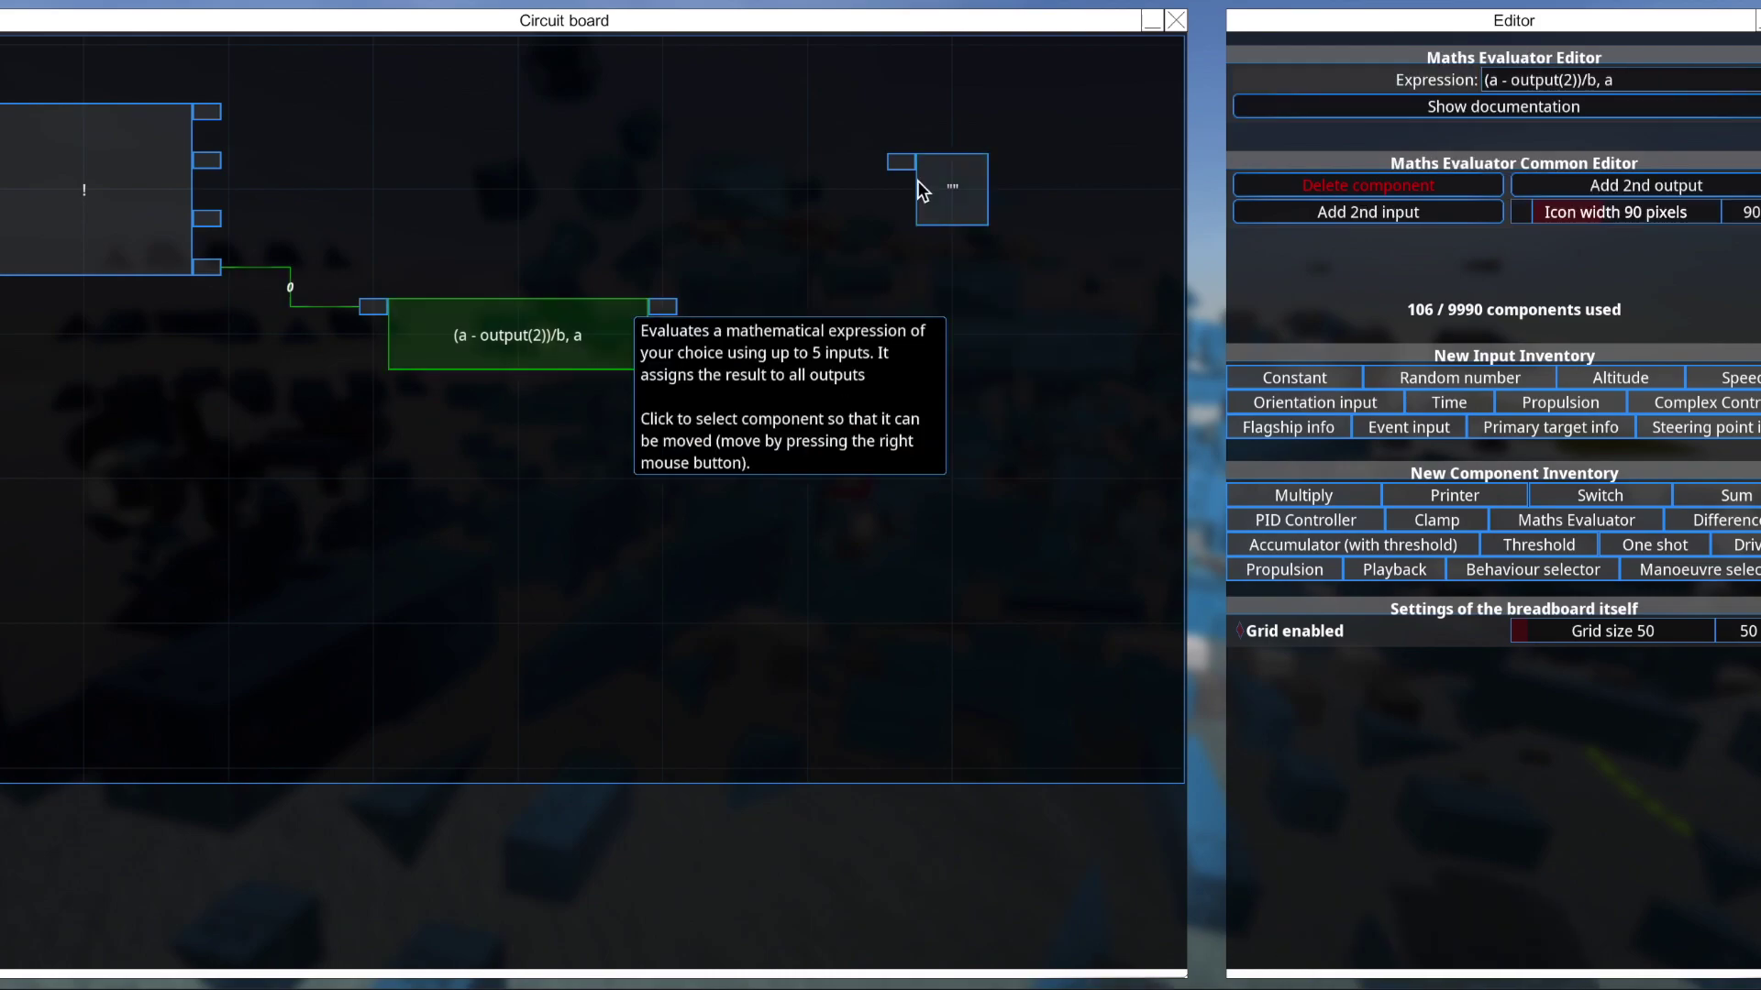
click(970, 179)
click(1451, 497)
click(856, 440)
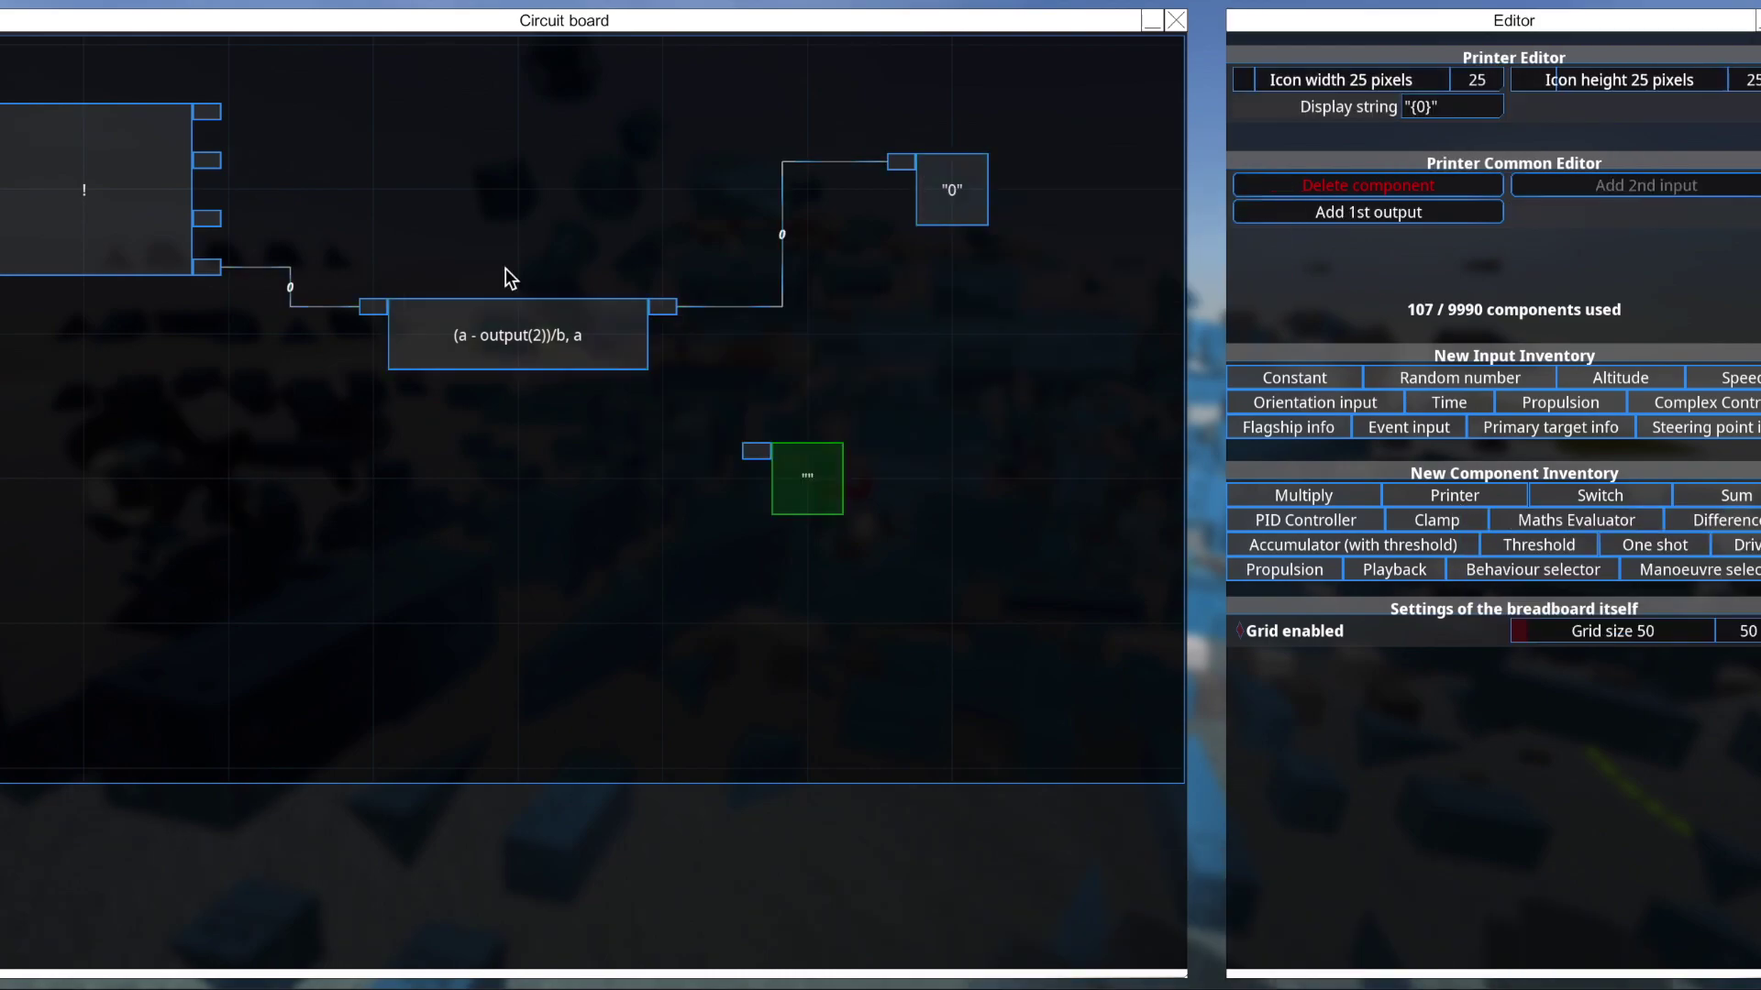
click(542, 329)
click(818, 509)
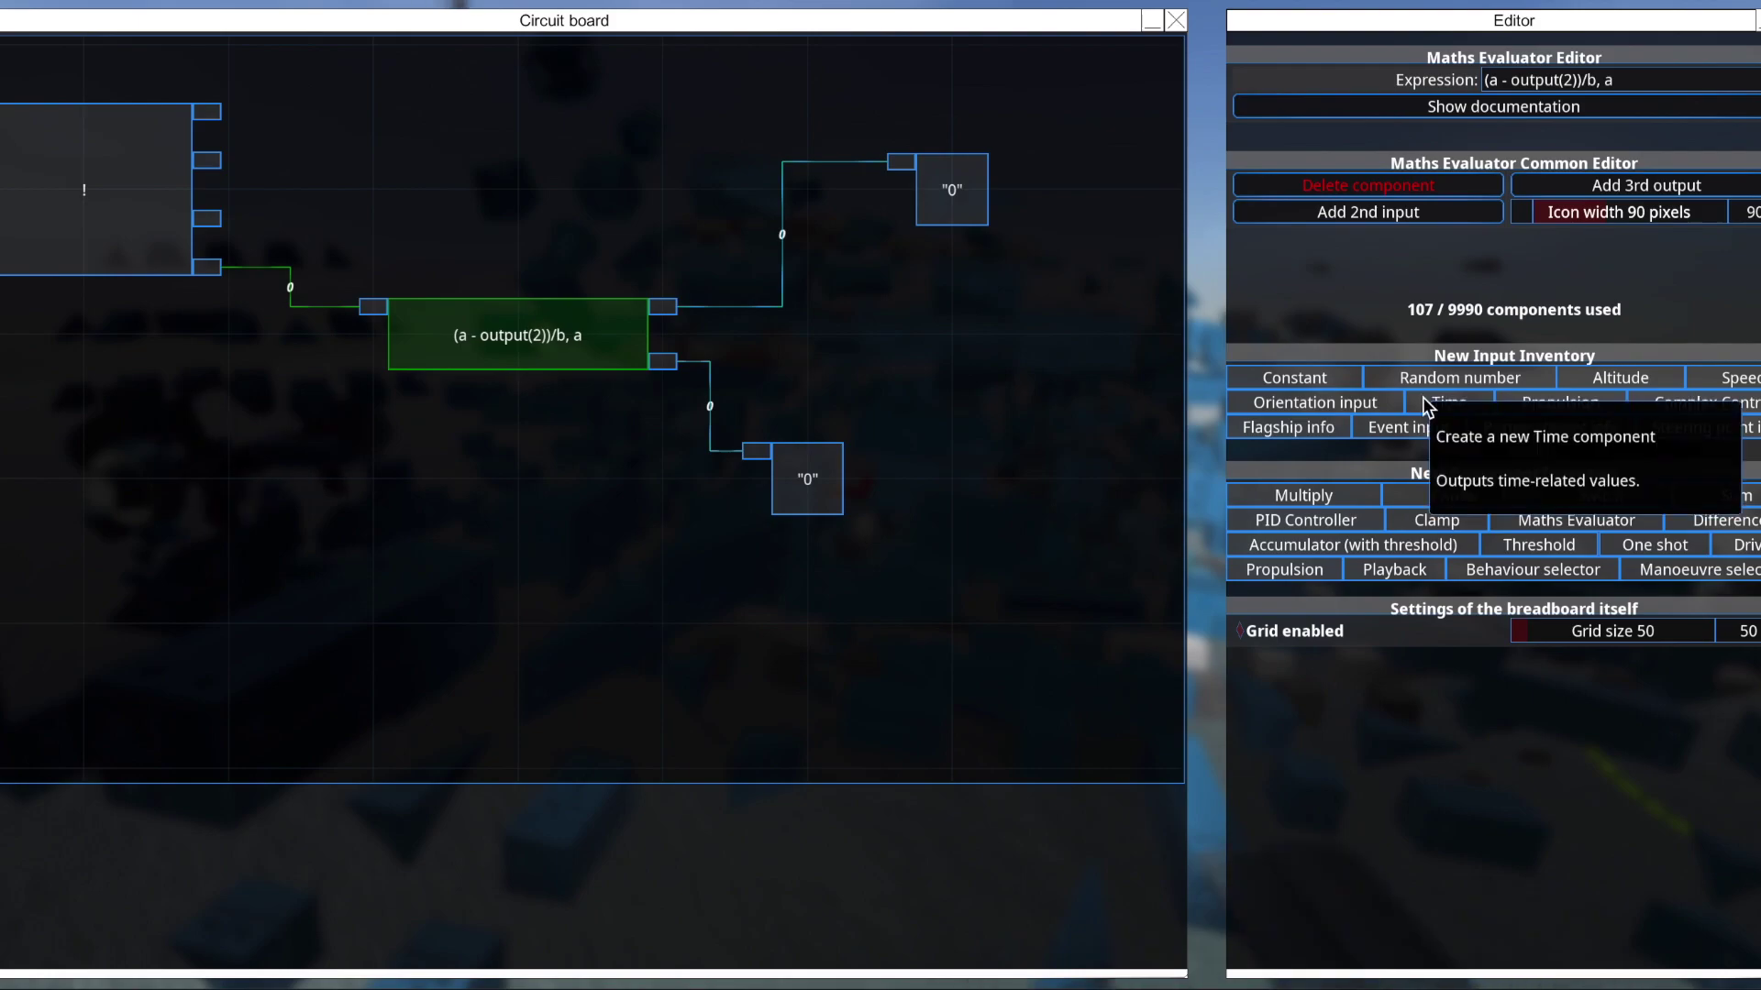
Add a Time component set to Delta, place it below the target info component, and link it to the evaluator's second input.
click(1449, 401)
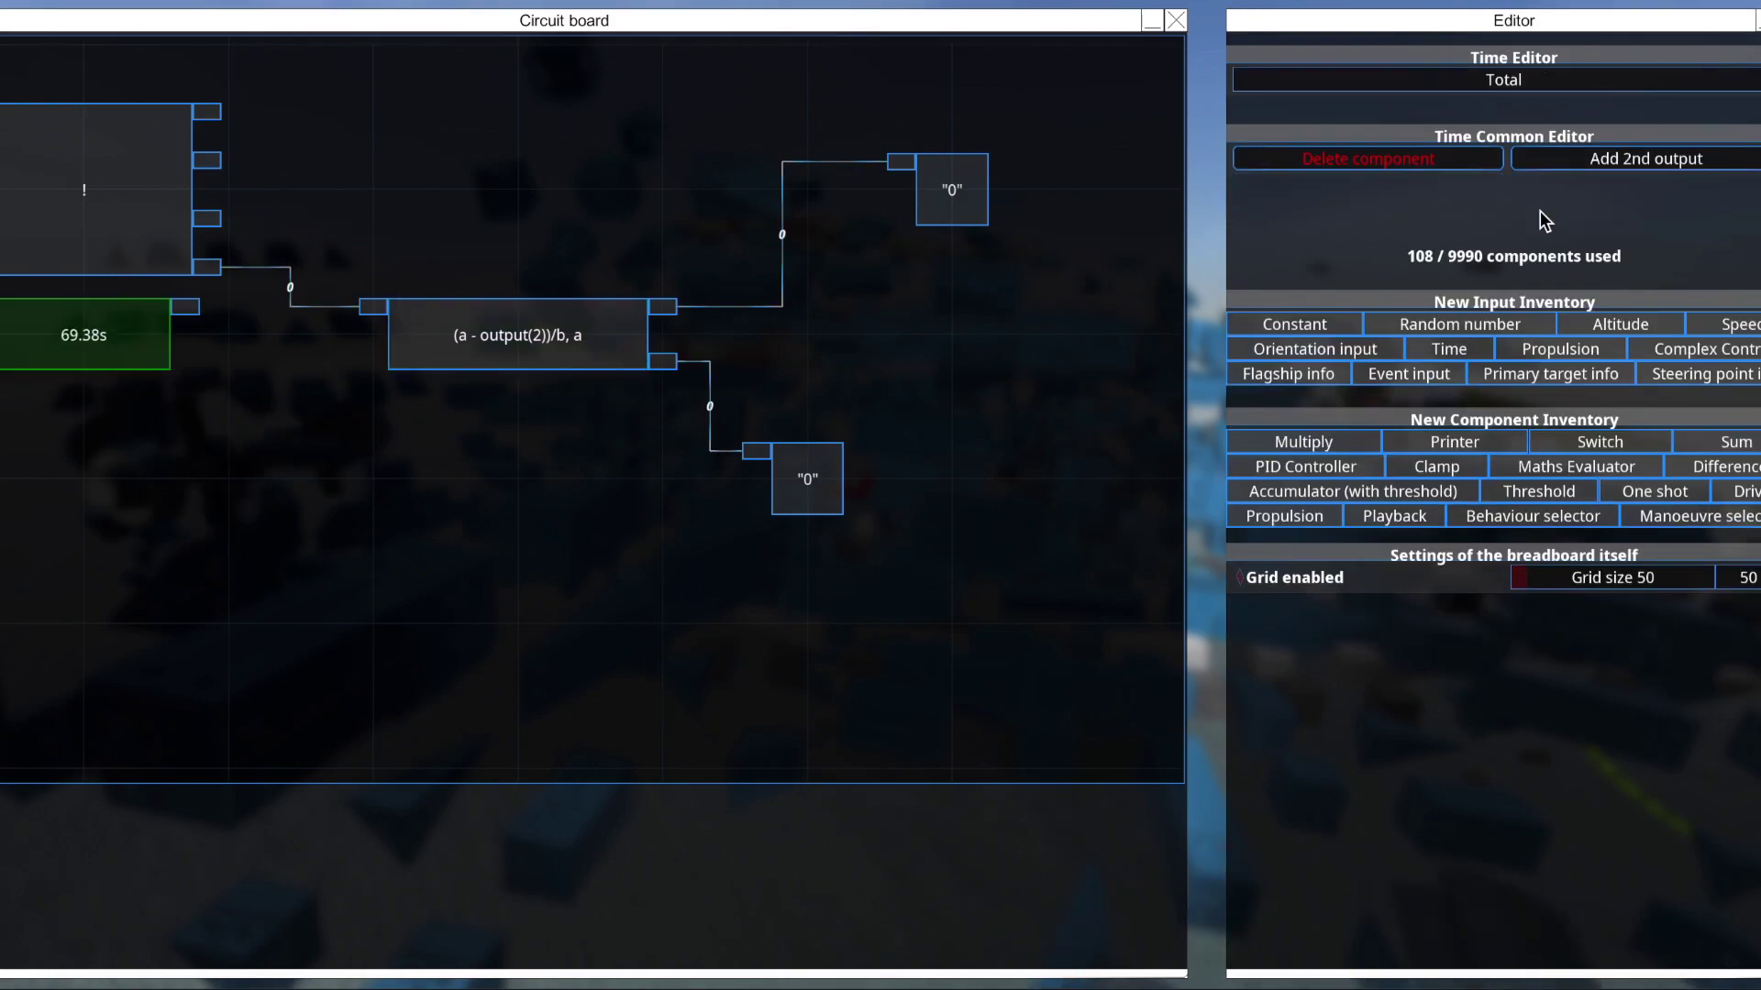
click(1503, 83)
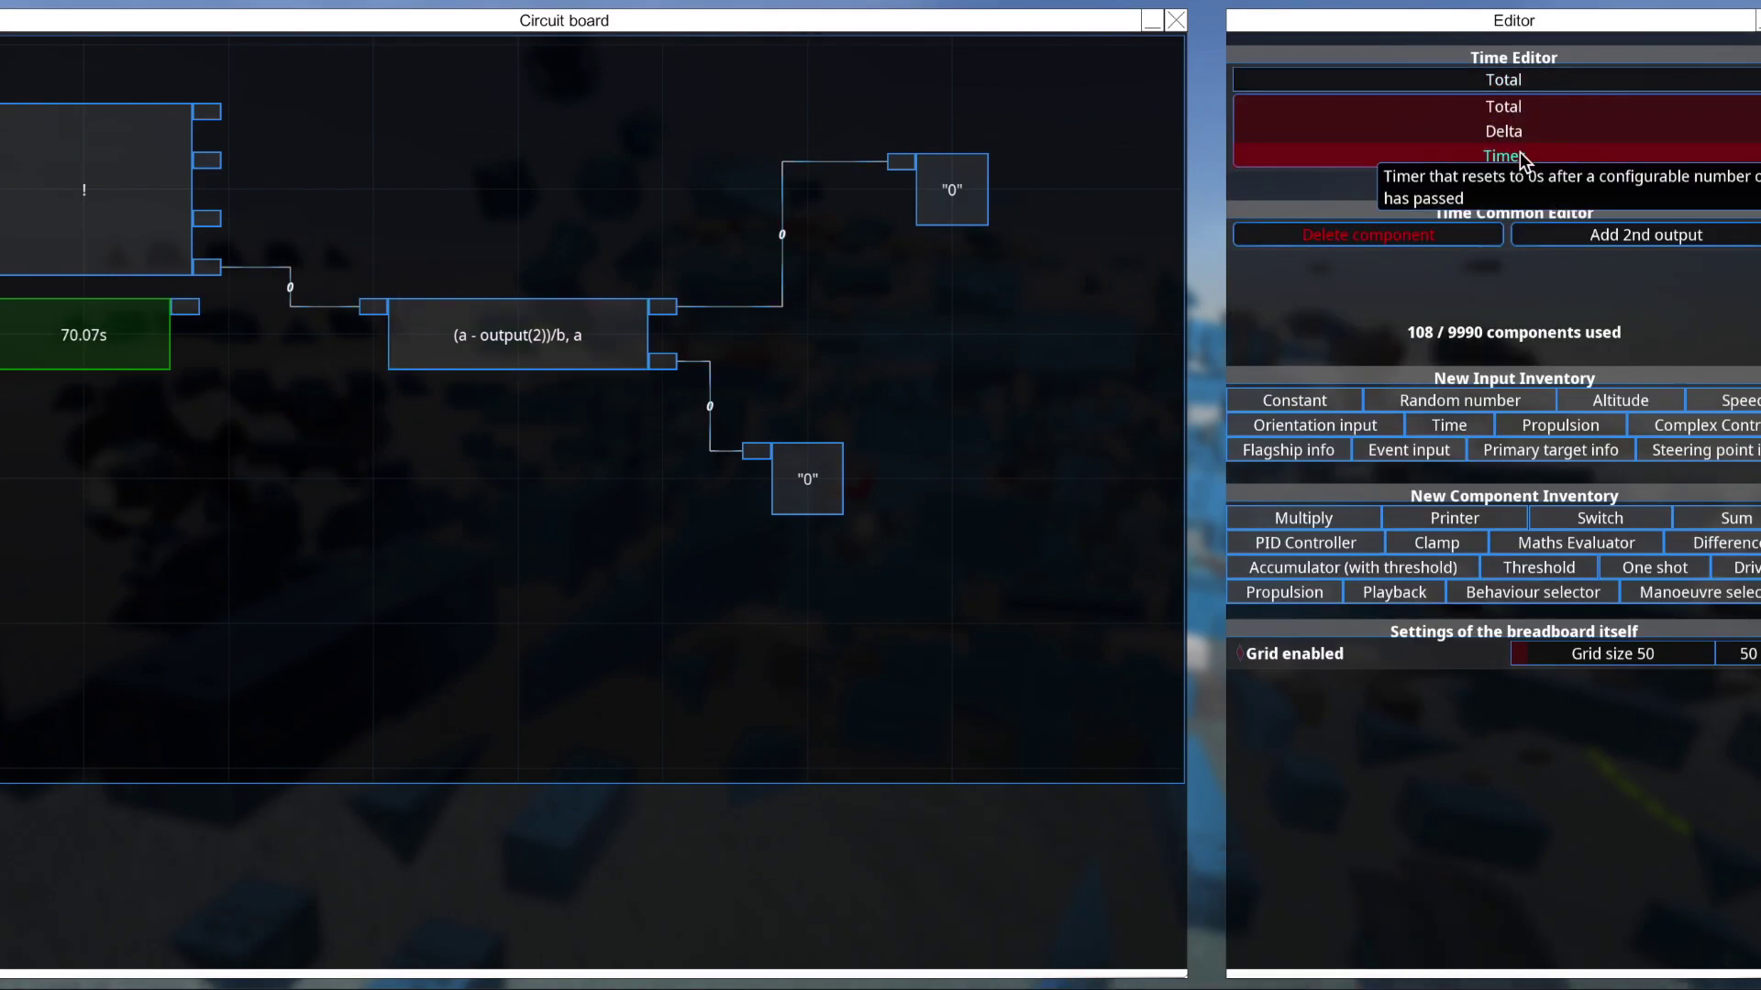
click(1514, 134)
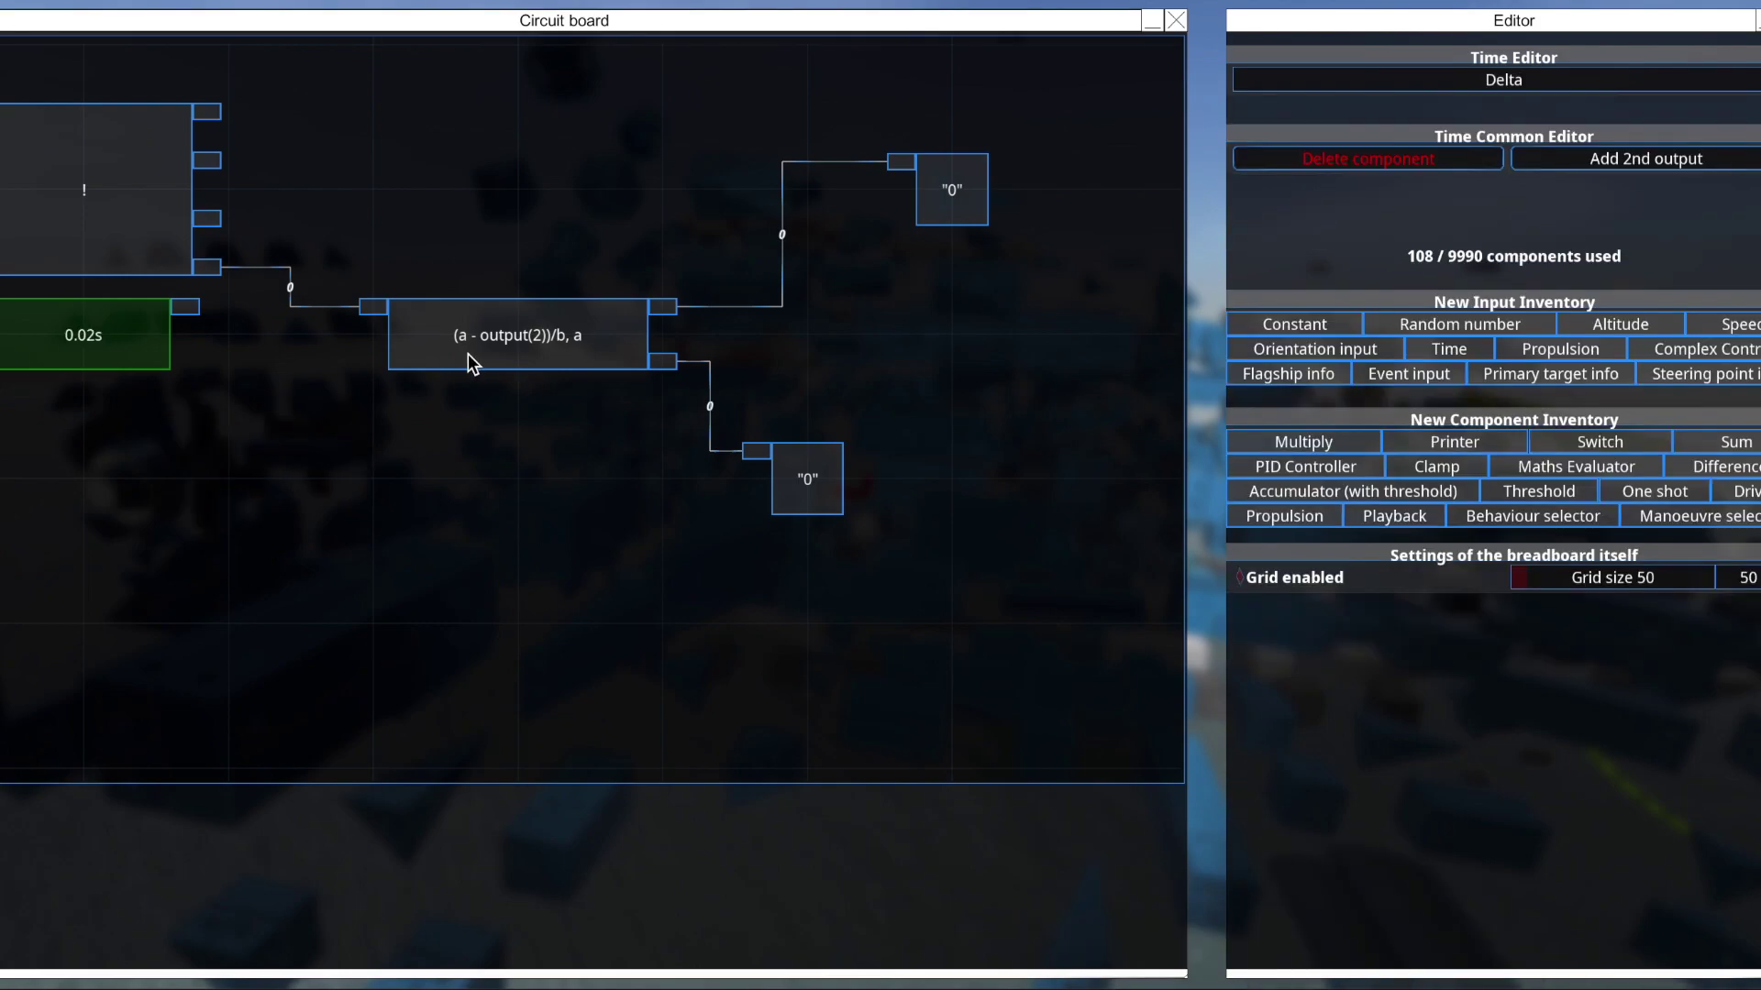
right_click(470, 356)
right_click(211, 516)
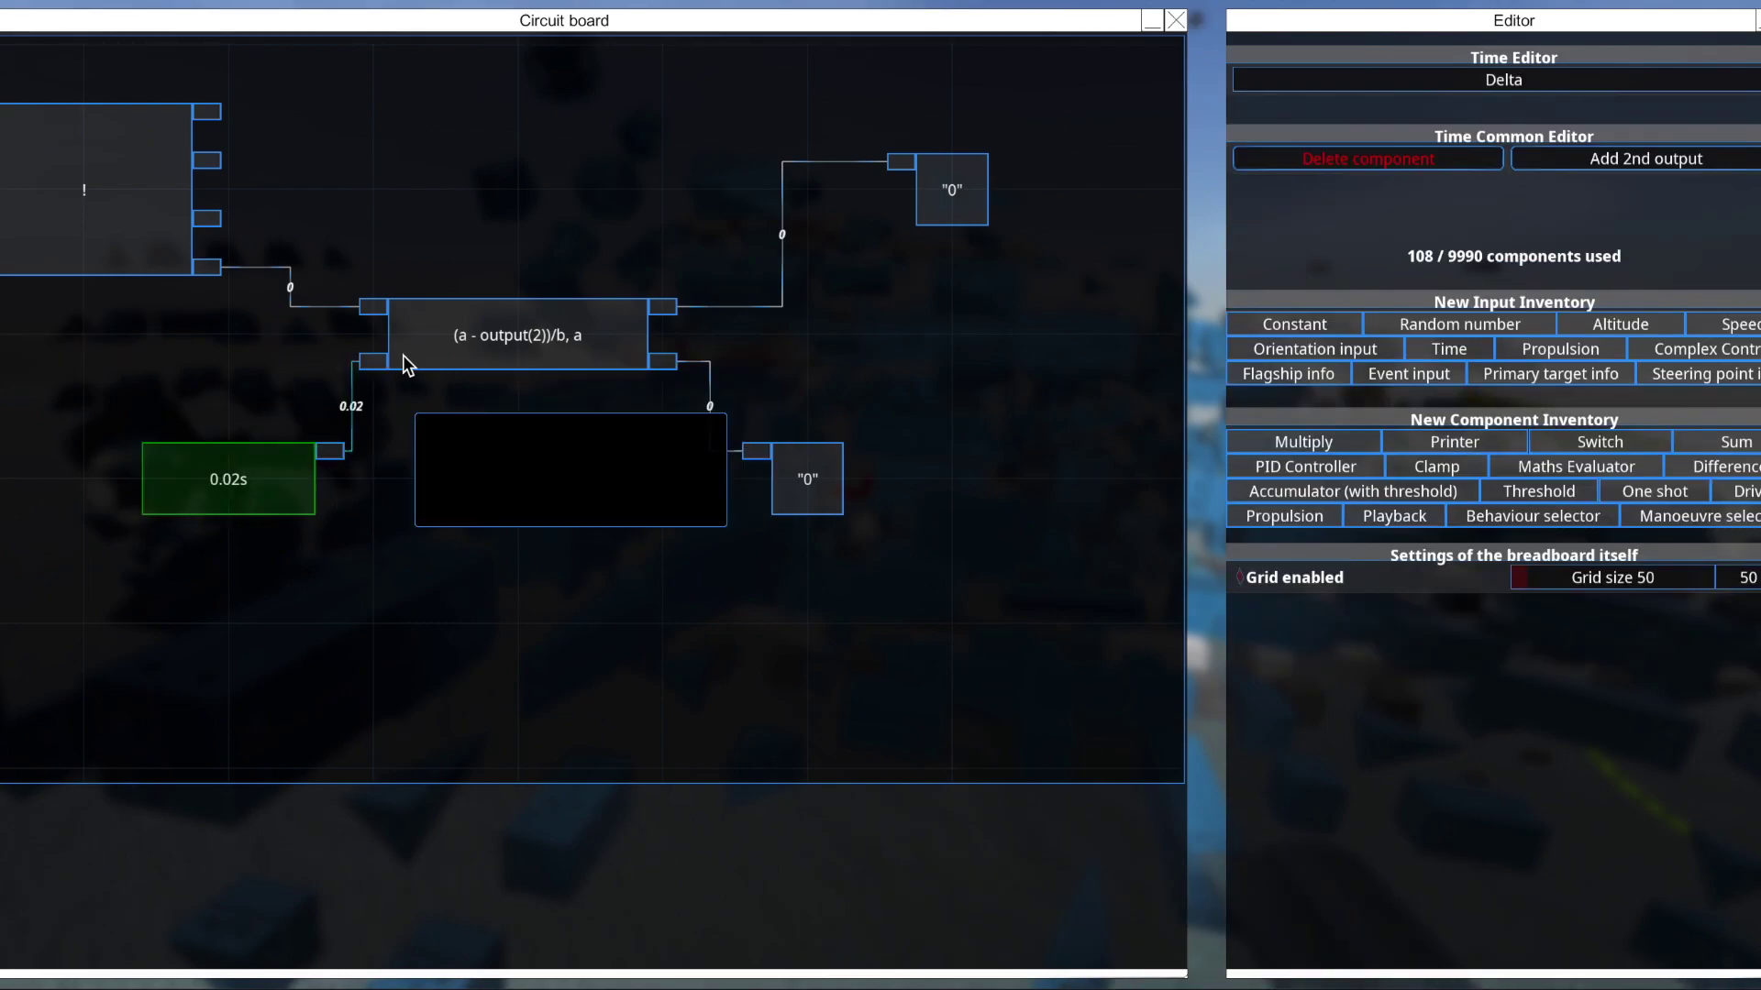
Examine the (a - output(2))/b, a evaluator together with its delta time input and the printer on its second output.
scroll(403, 358, up, 5)
click(670, 315)
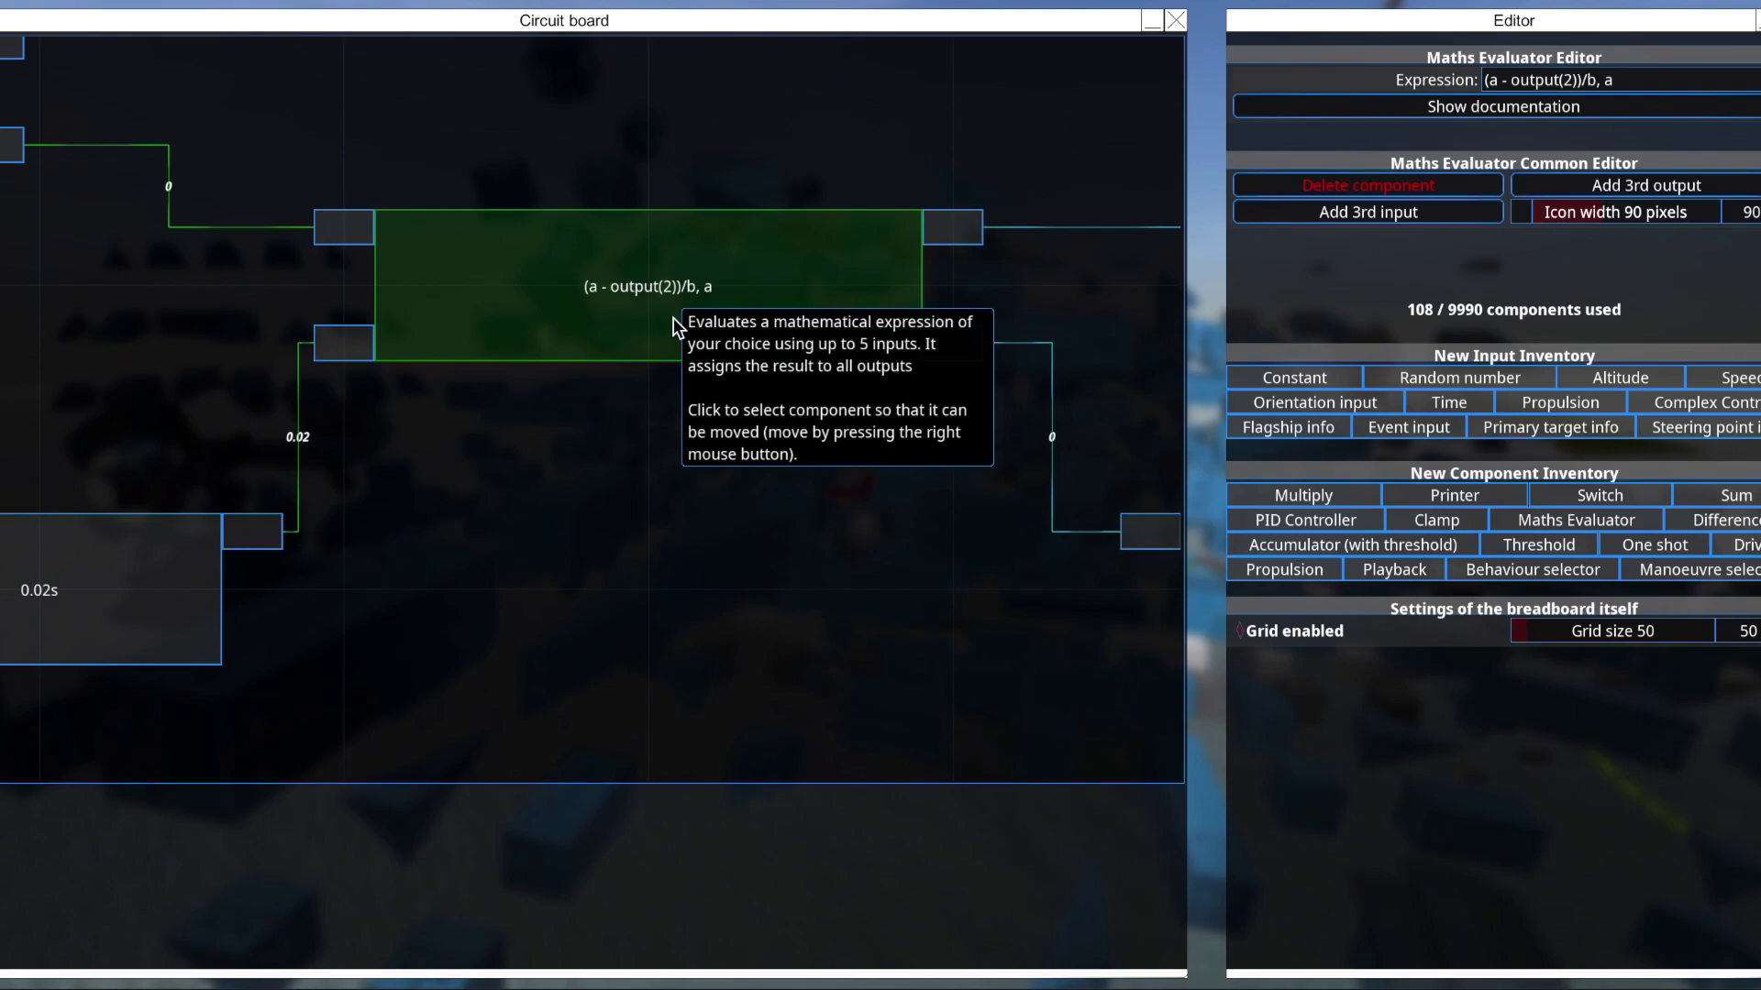
scroll(568, 272, down, 5)
scroll(720, 271, up, 3)
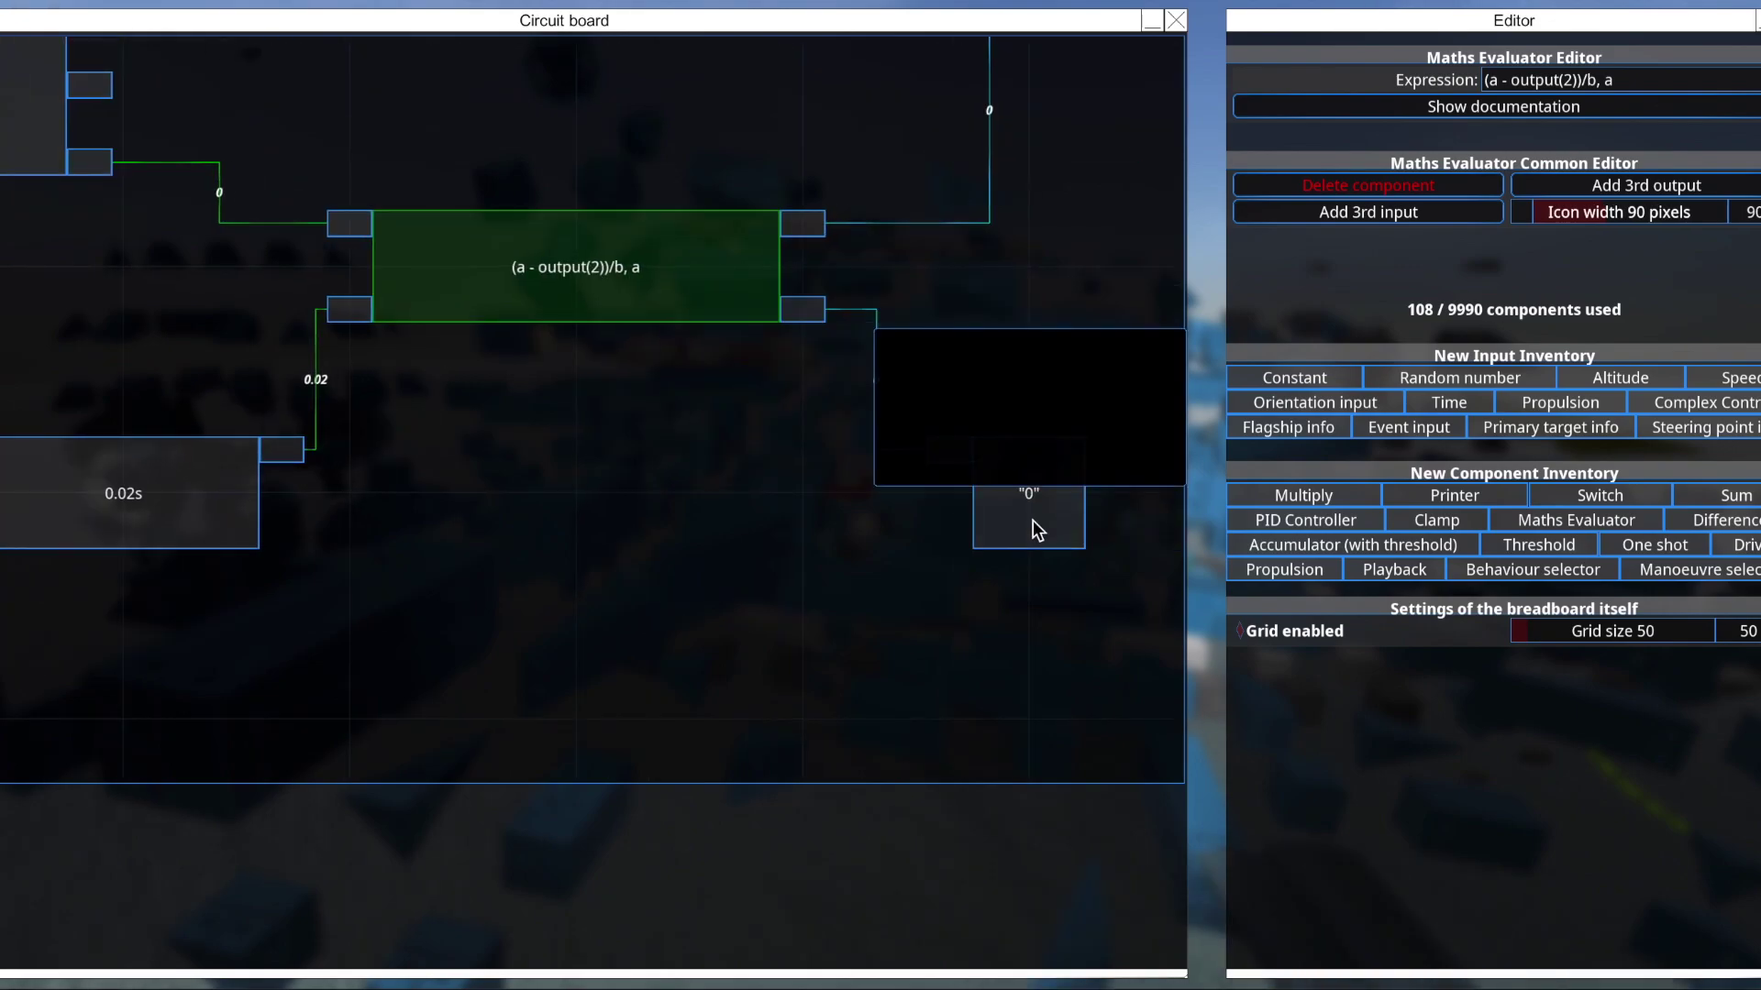
click(1044, 521)
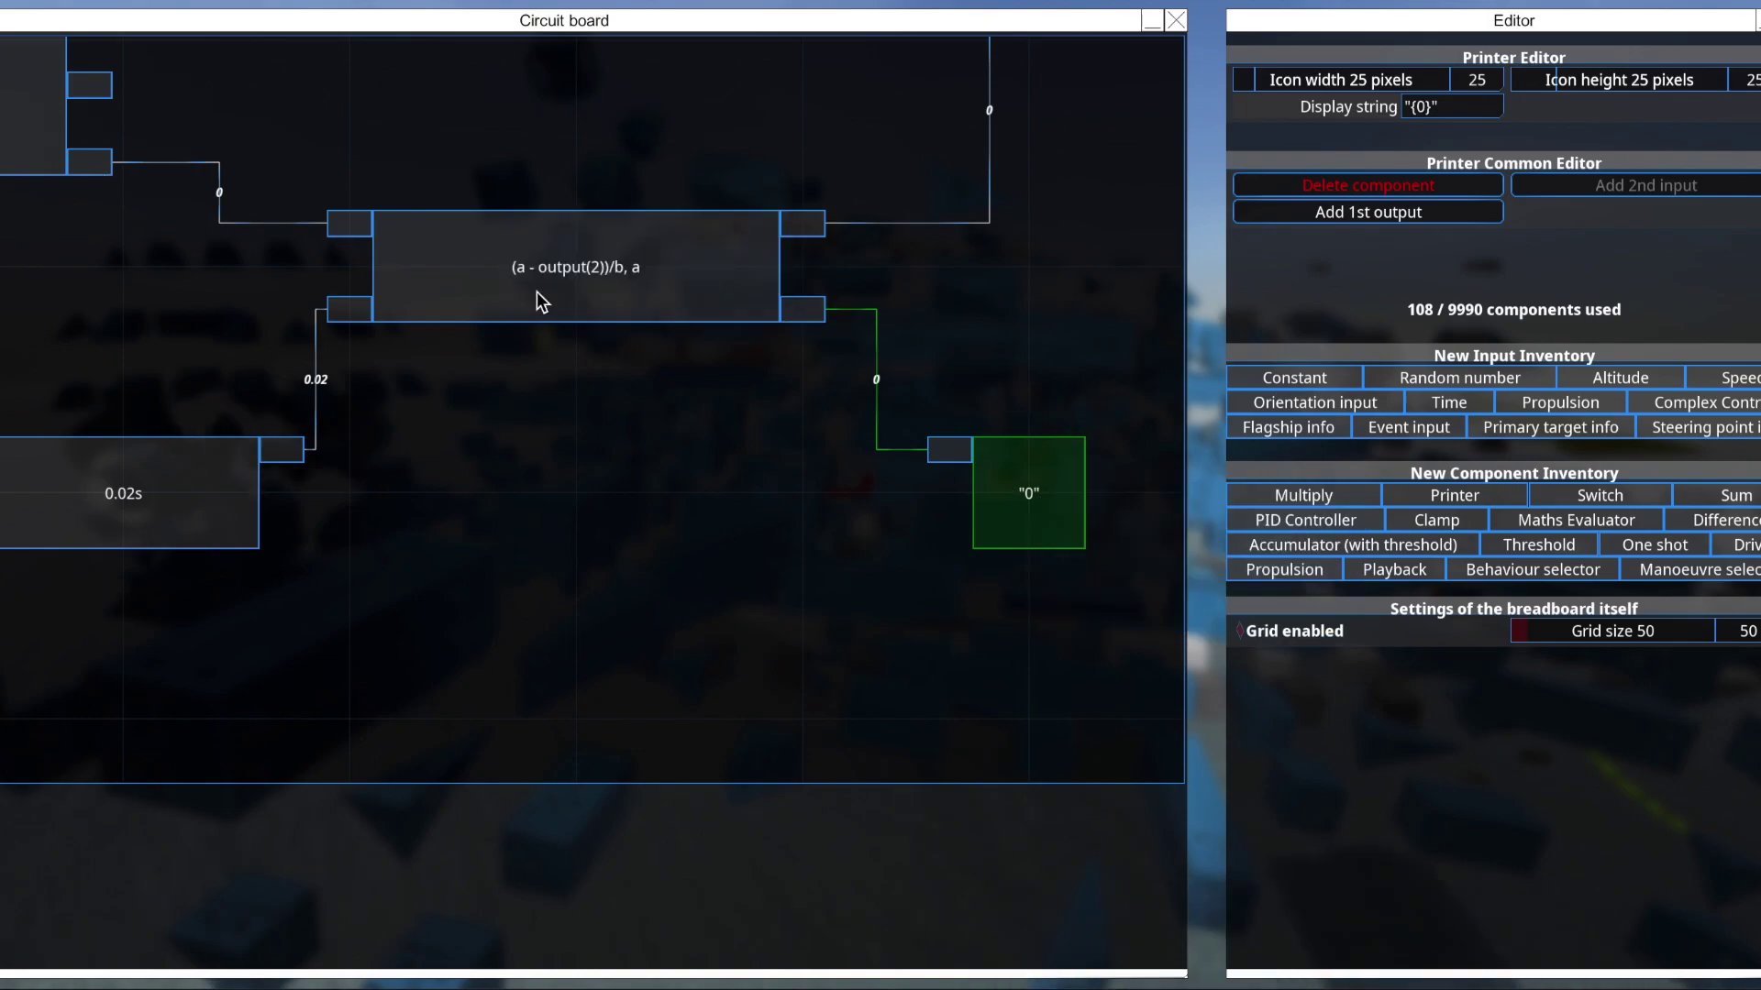
scroll(693, 317, down, 3)
scroll(871, 165, up, 3)
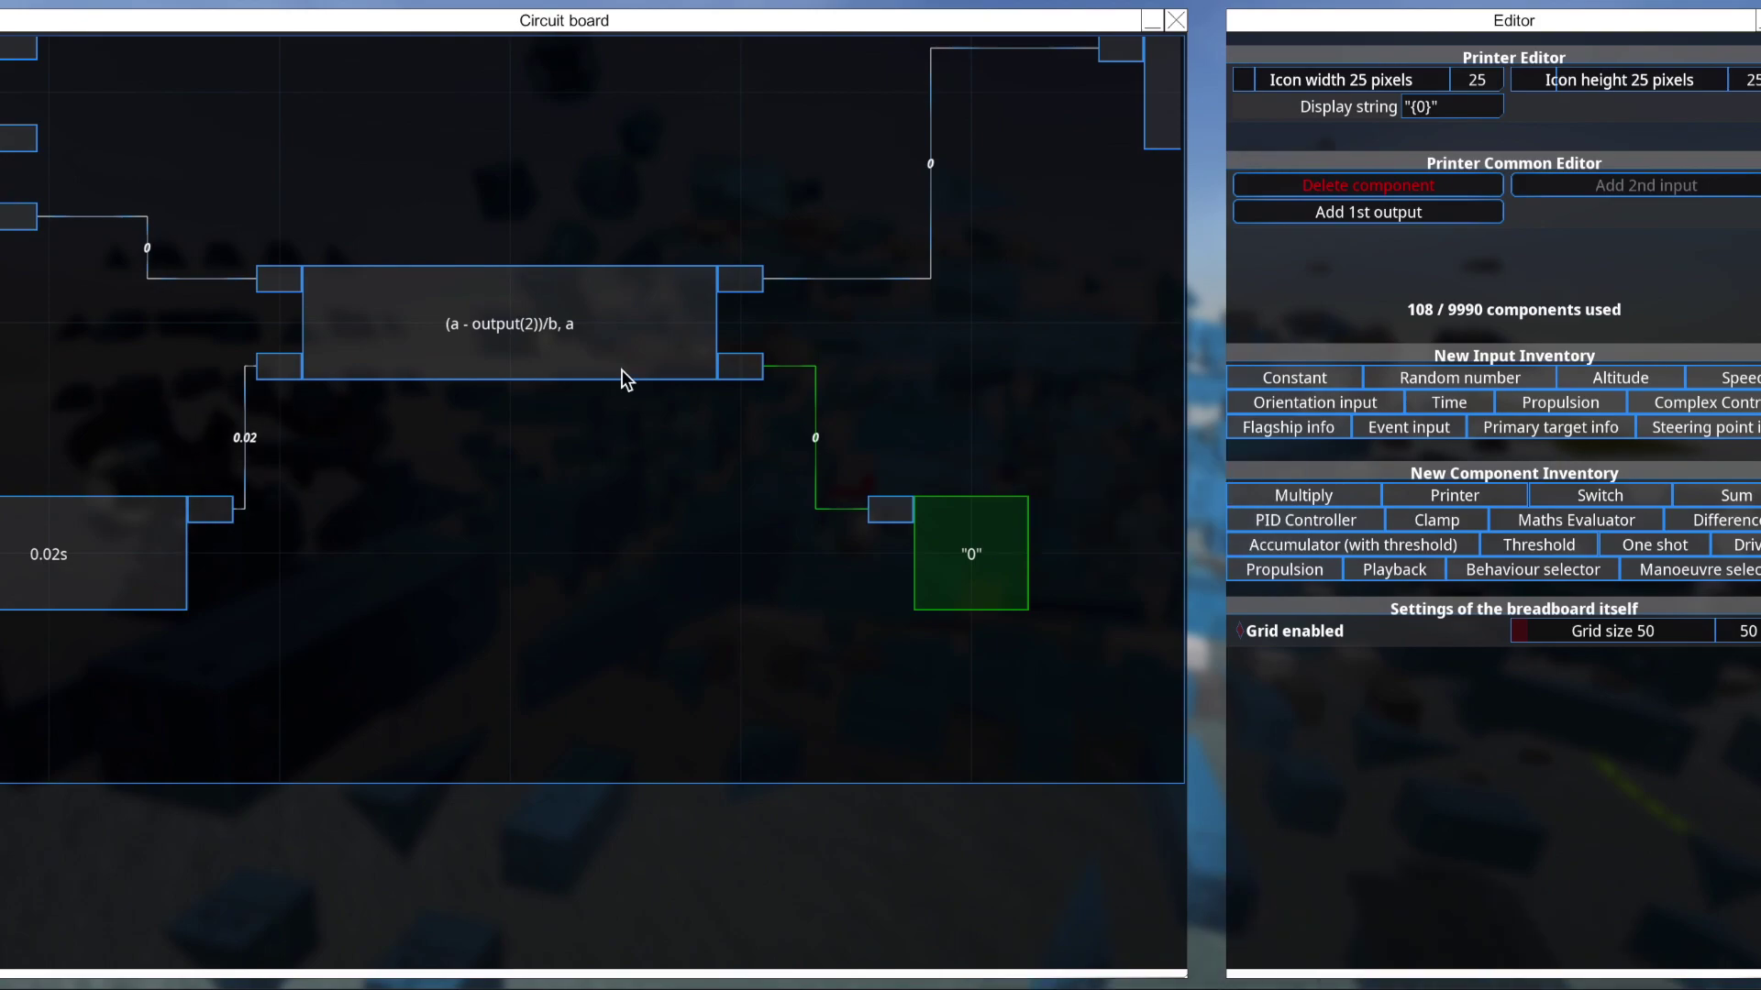
scroll(531, 361, up, 1)
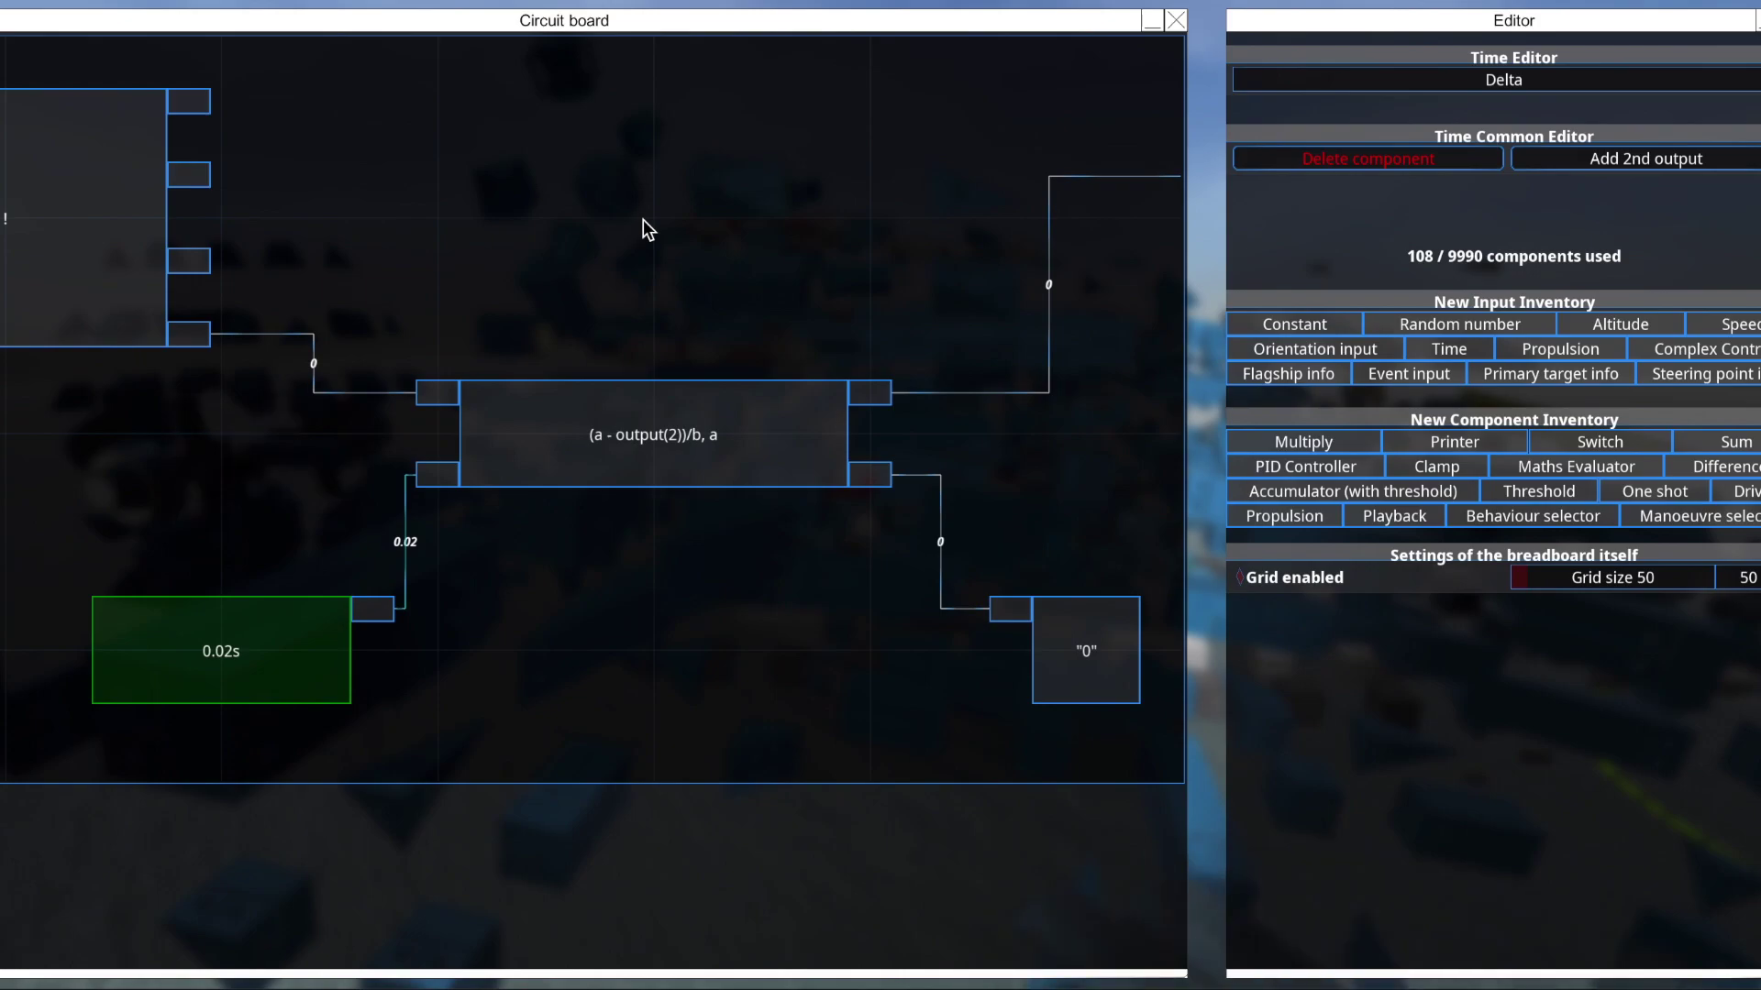
scroll(647, 229, down, 1)
Trace the target bearing through input a to the evaluator's second output, and inspect the output(2) term in the expression.
click(674, 366)
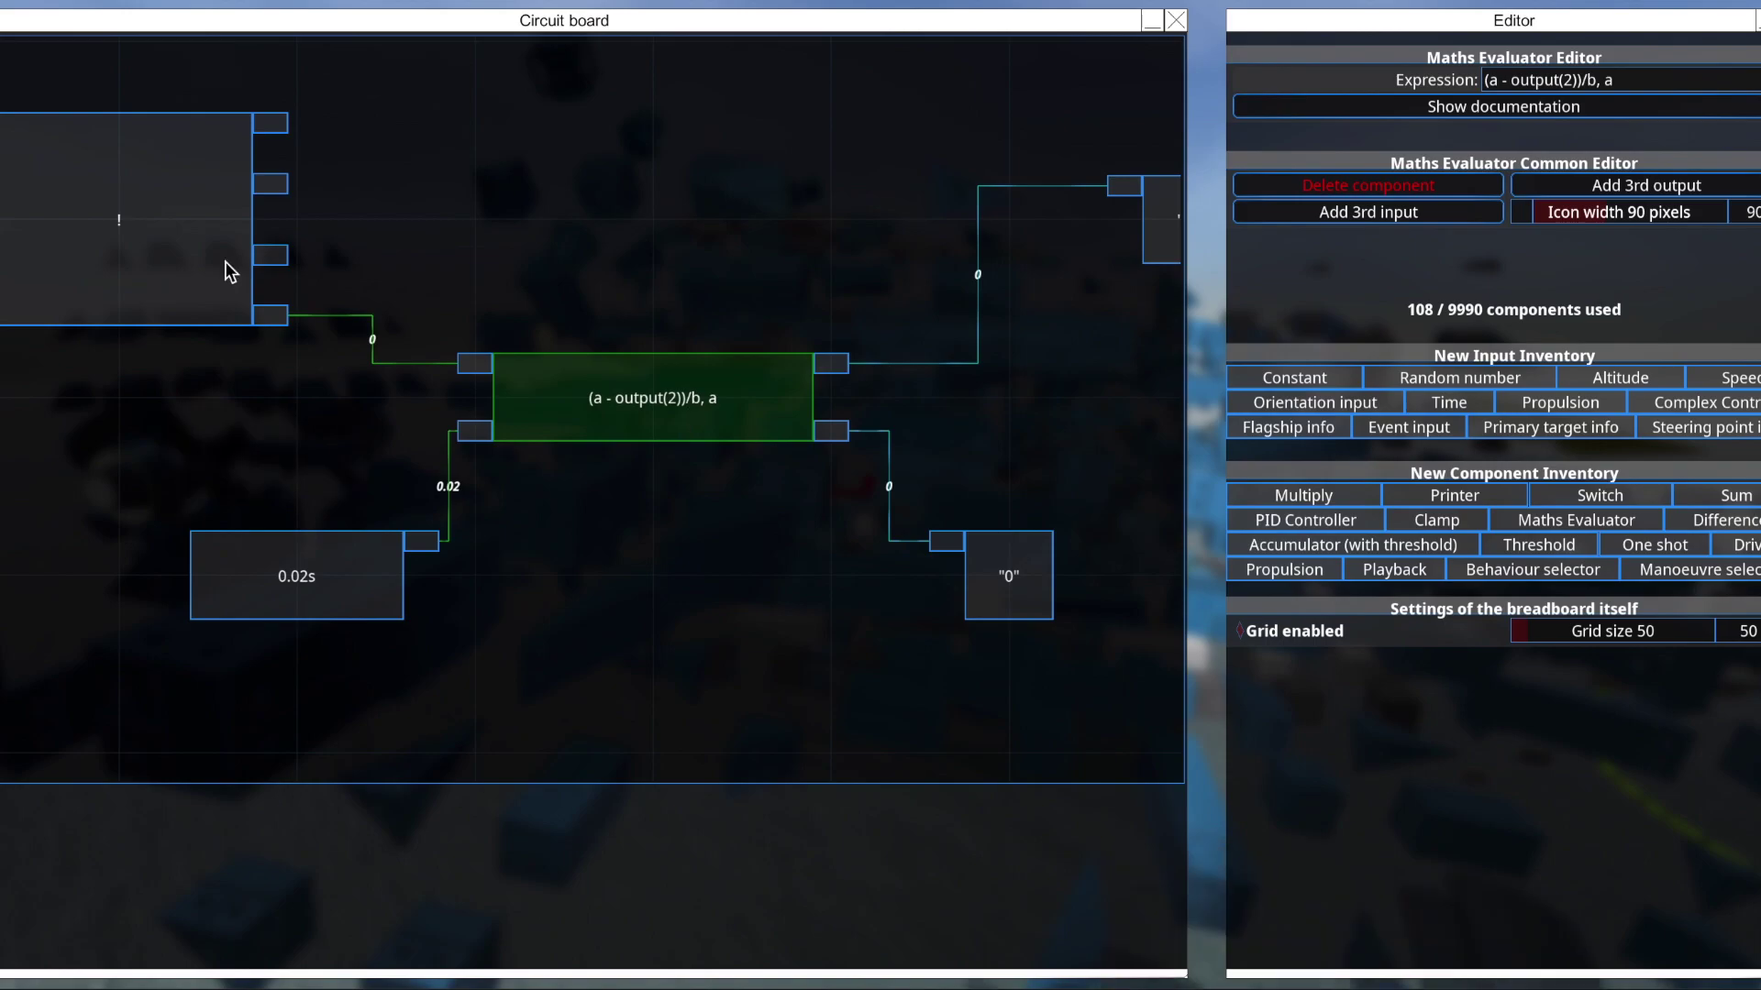
click(271, 315)
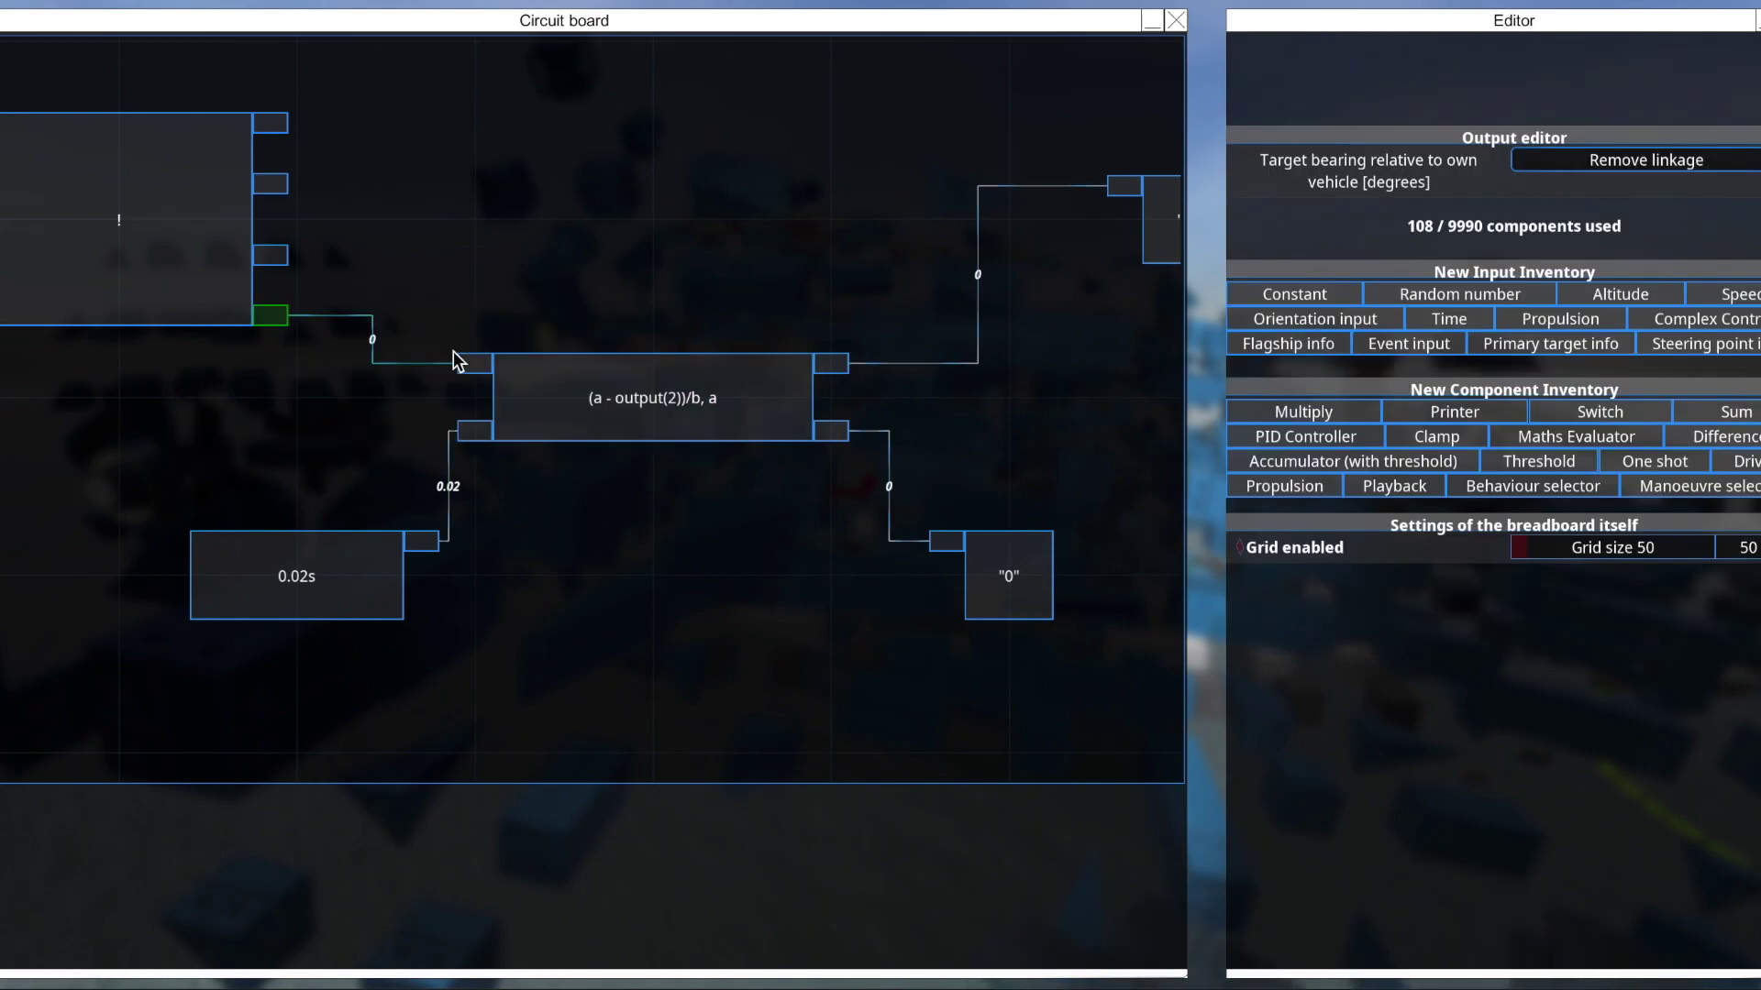
click(463, 363)
click(475, 363)
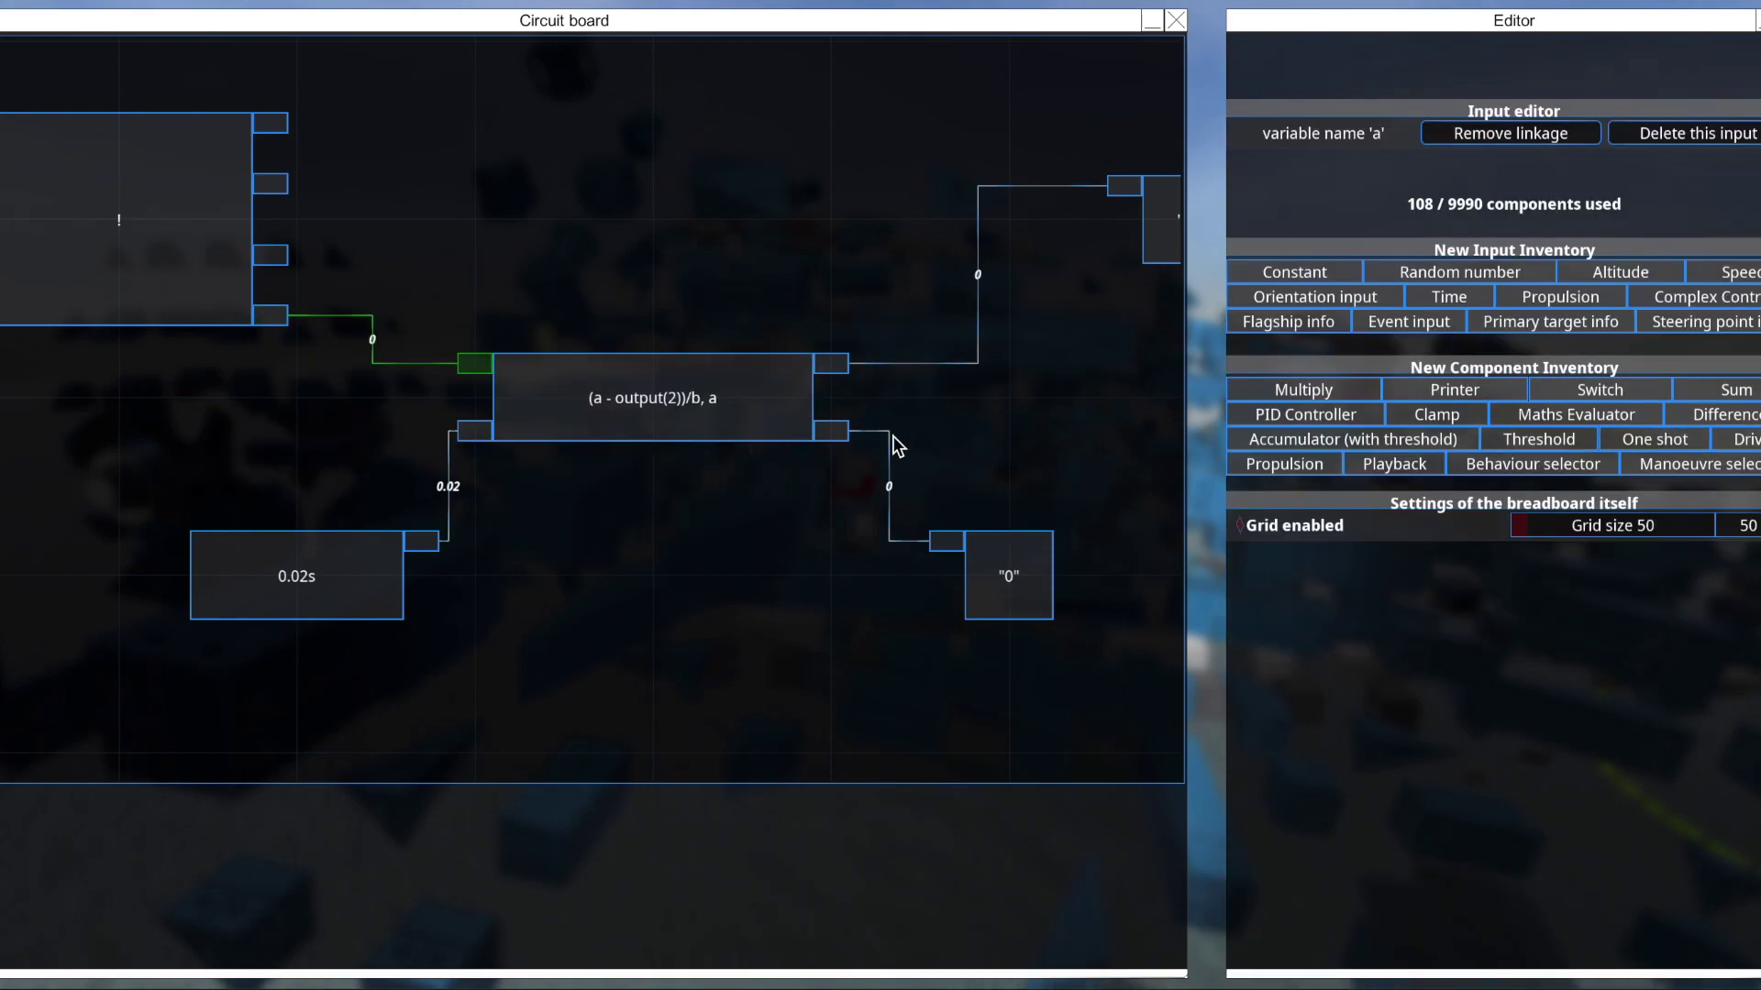
click(842, 439)
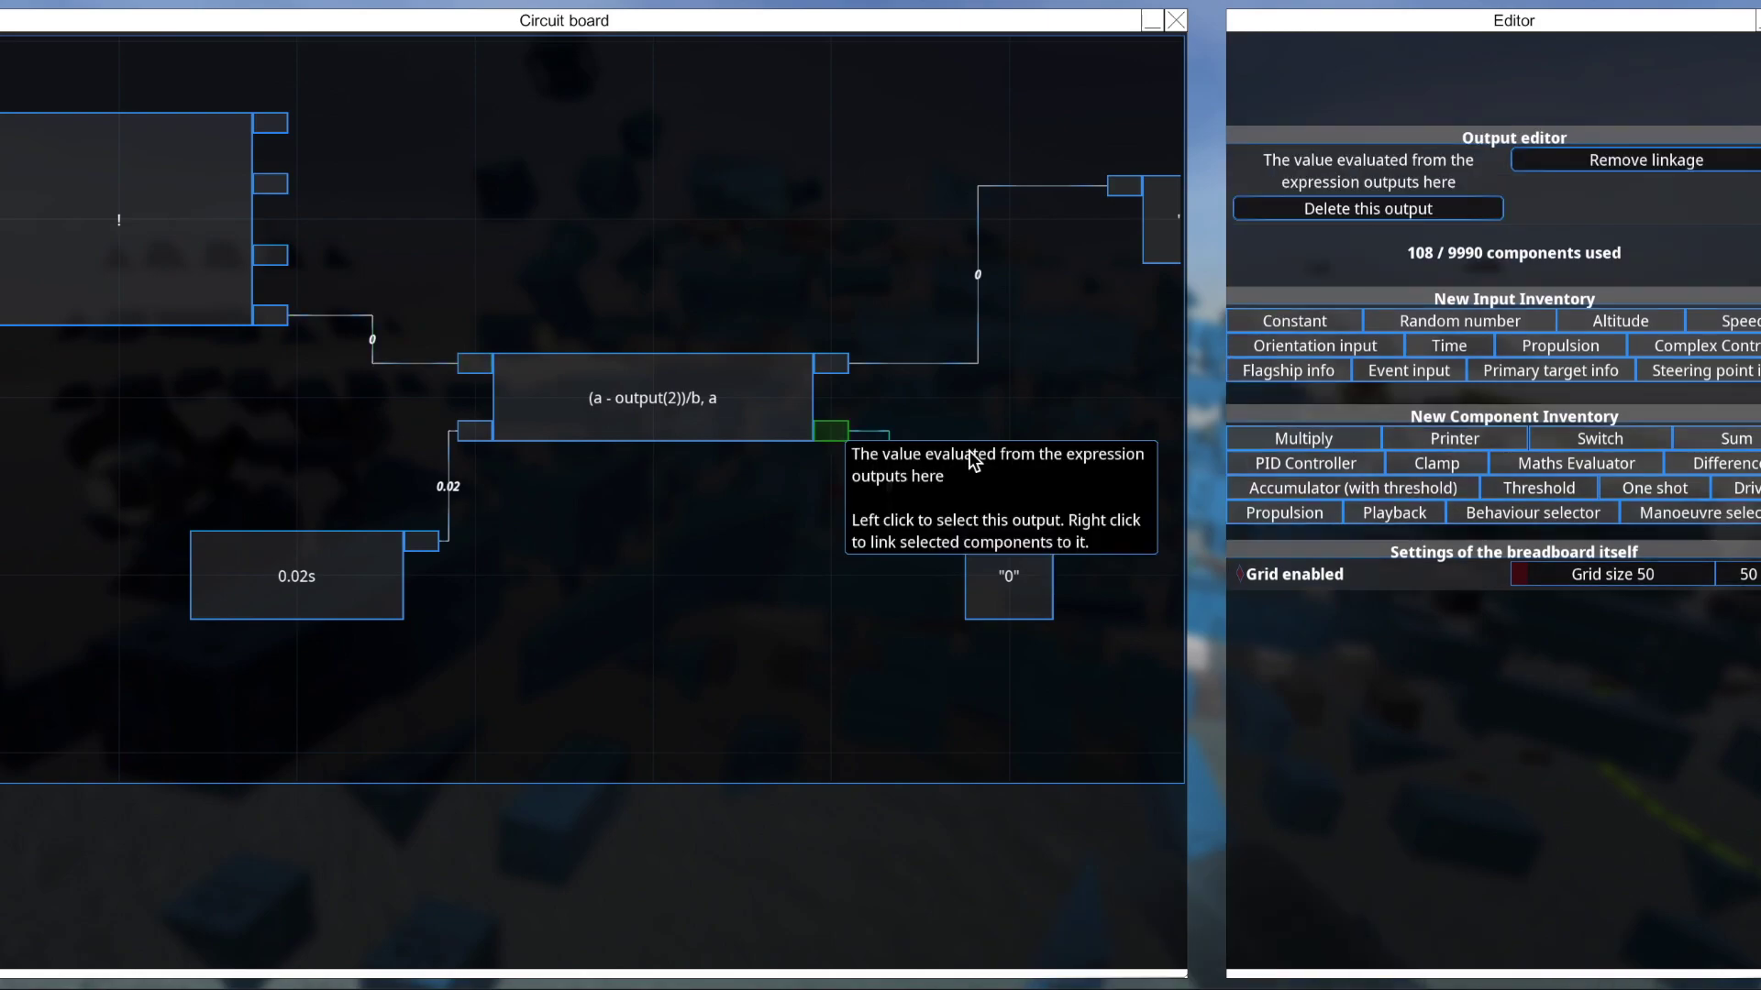
click(1009, 554)
scroll(761, 383, up, 2)
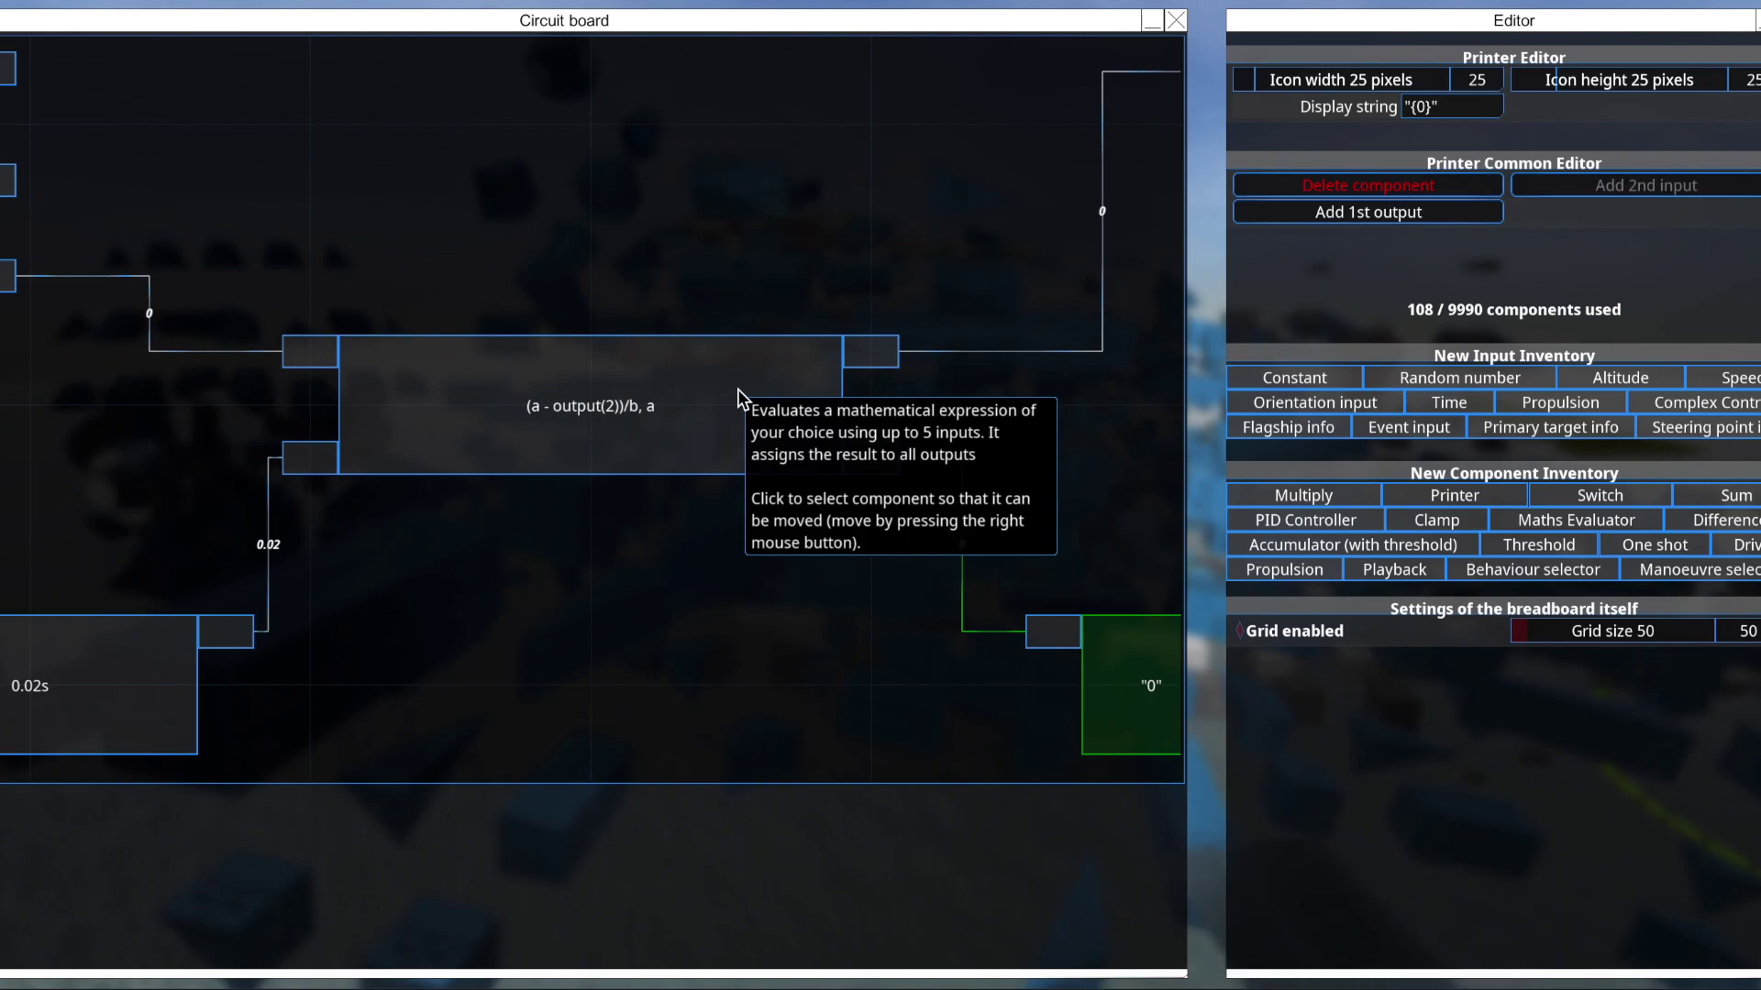
click(299, 352)
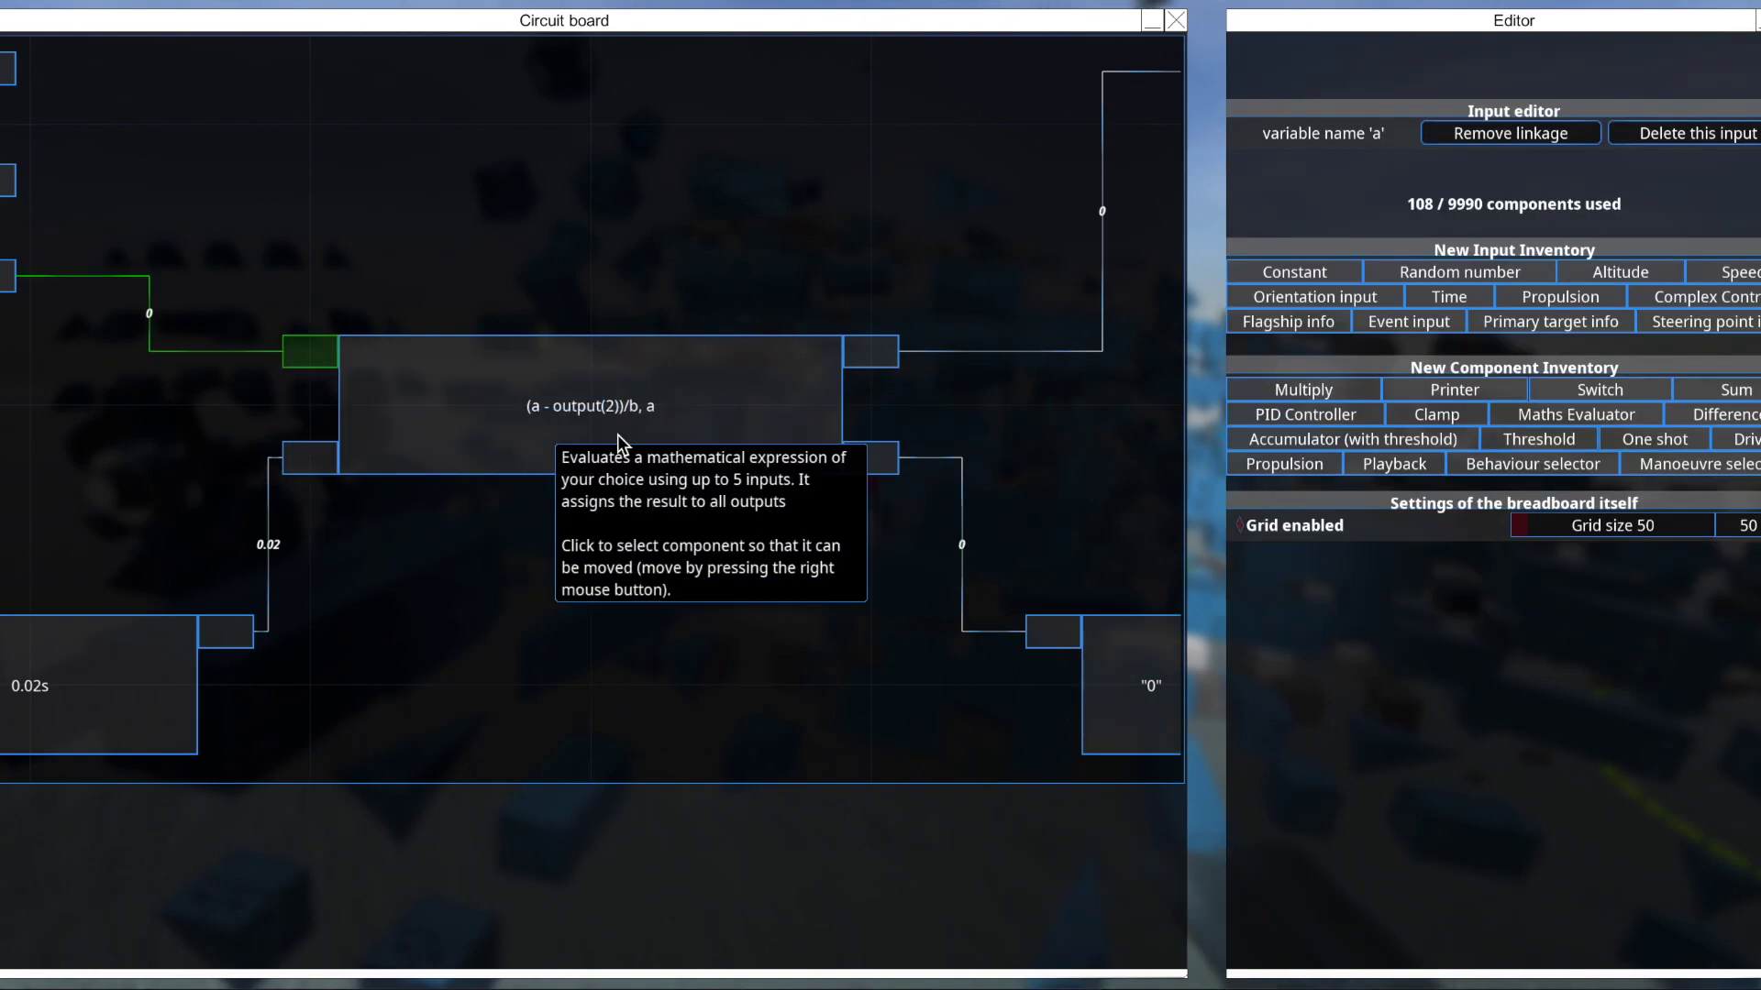
click(641, 427)
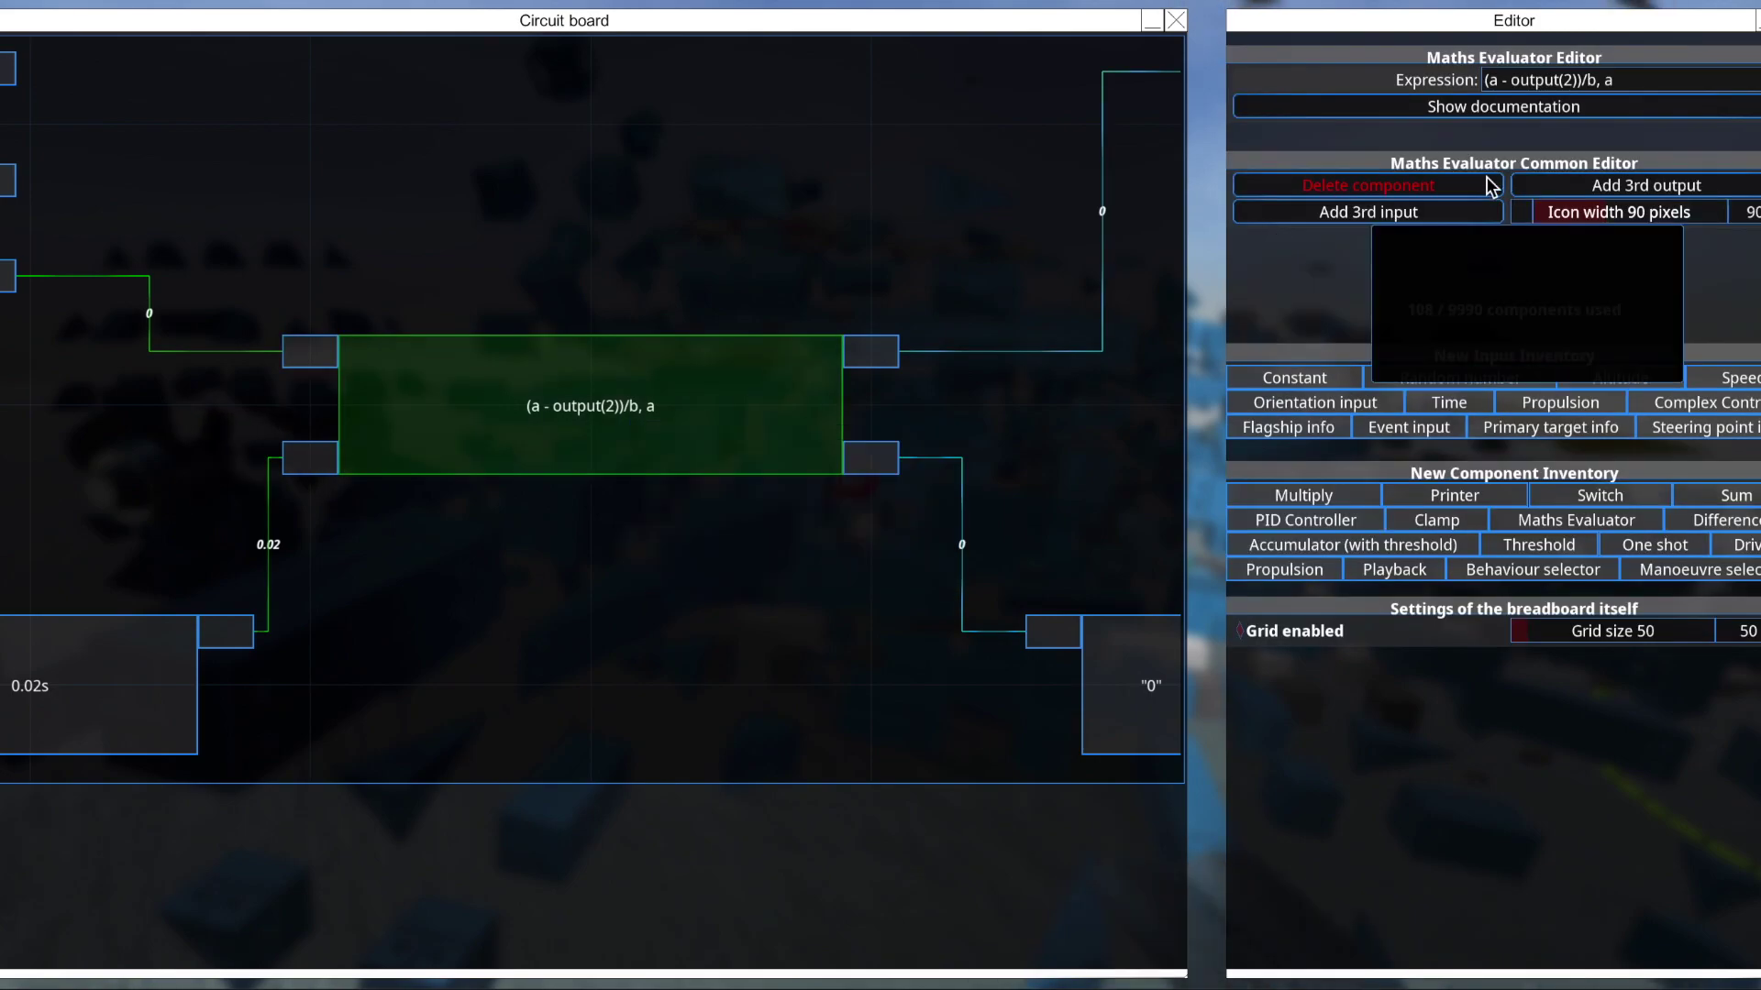
click(1492, 85)
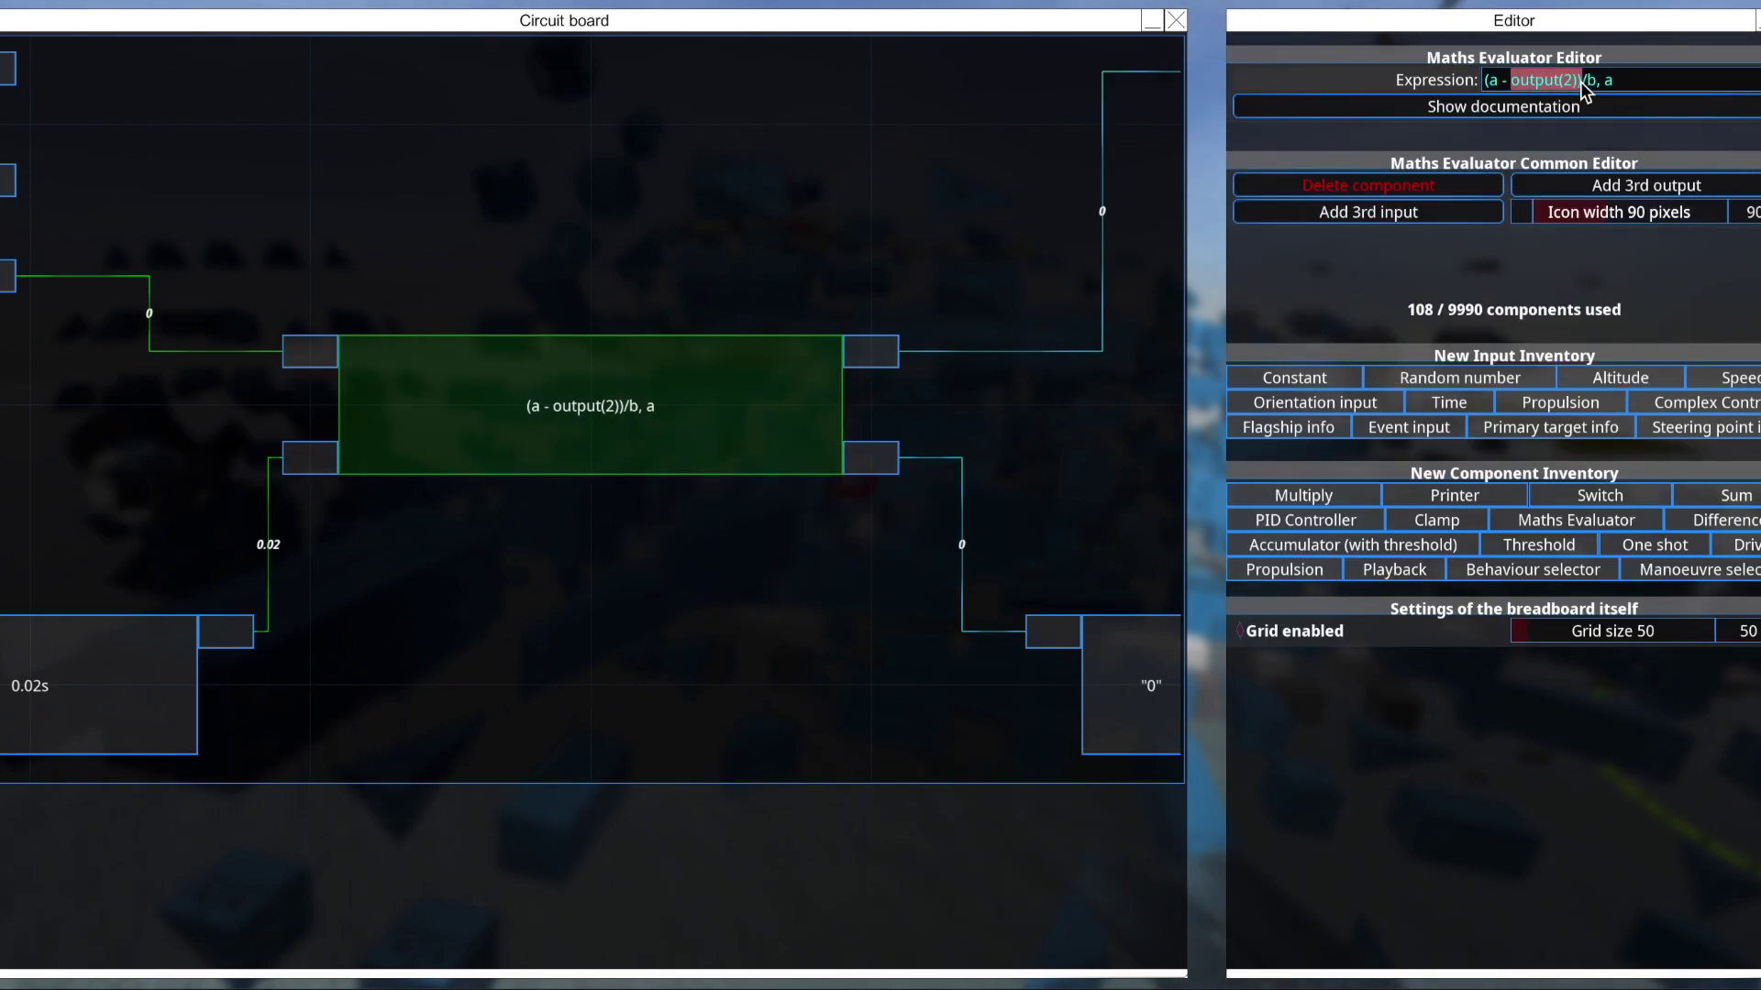
click(1053, 631)
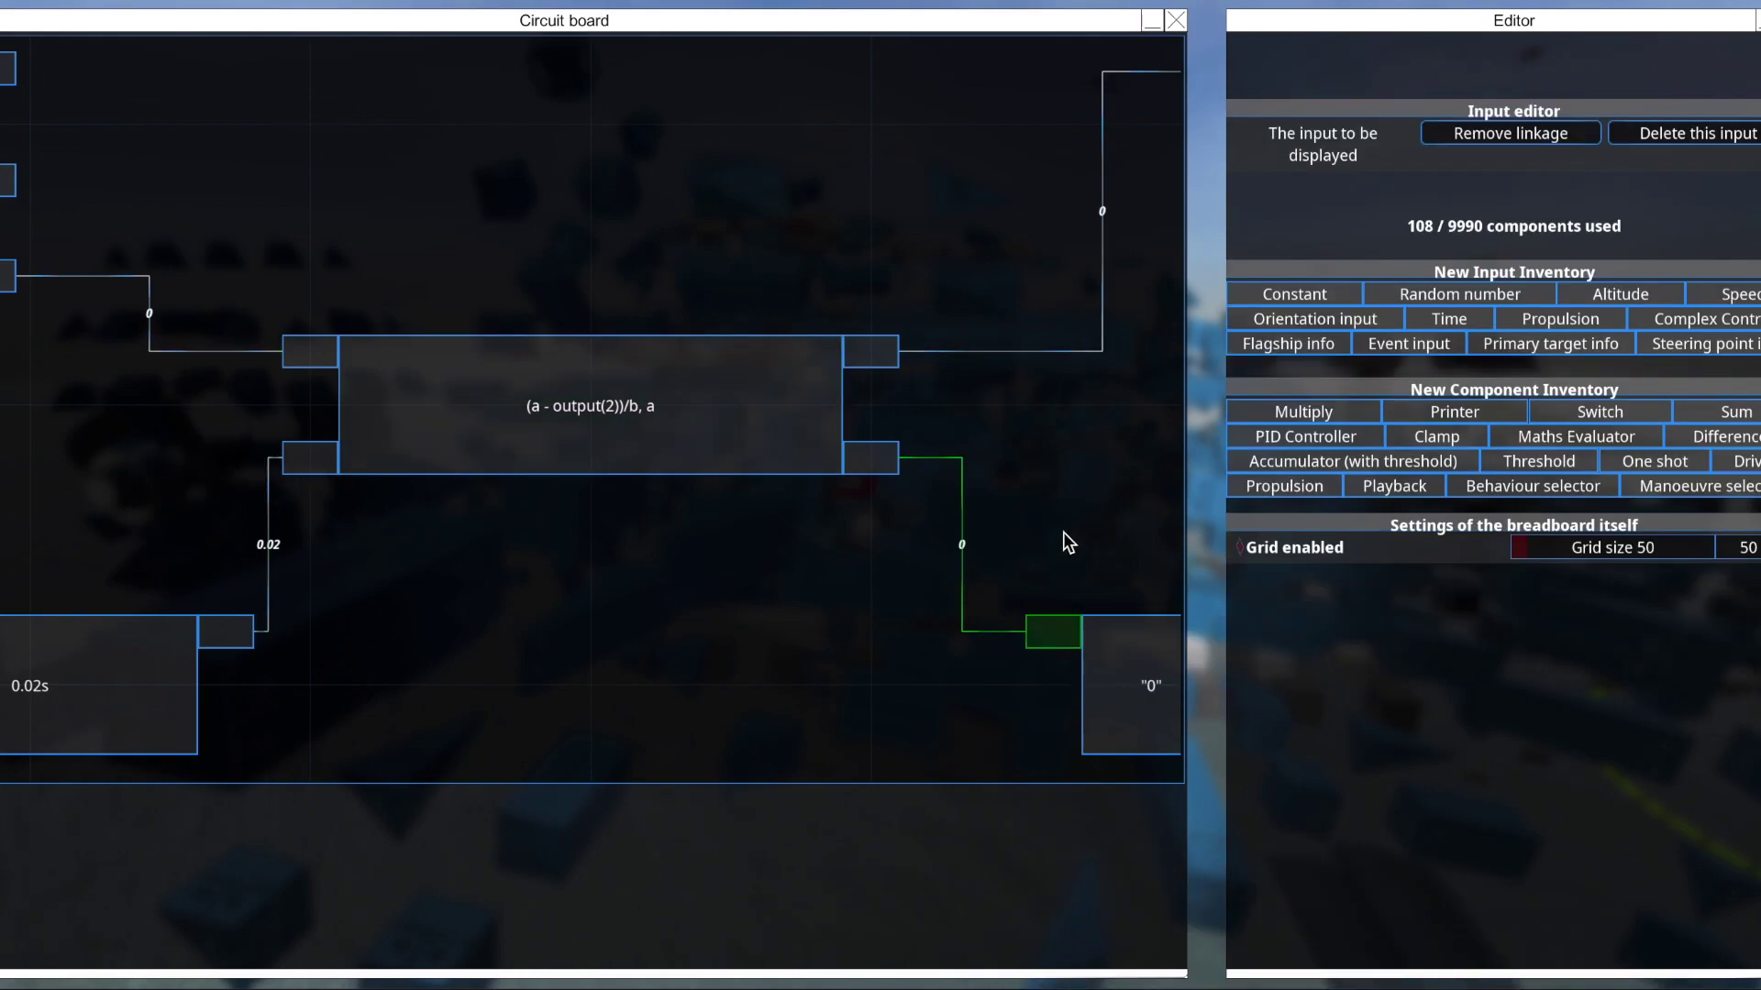
Delete the demonstration evaluator (a - output(2))/b, a.
click(645, 439)
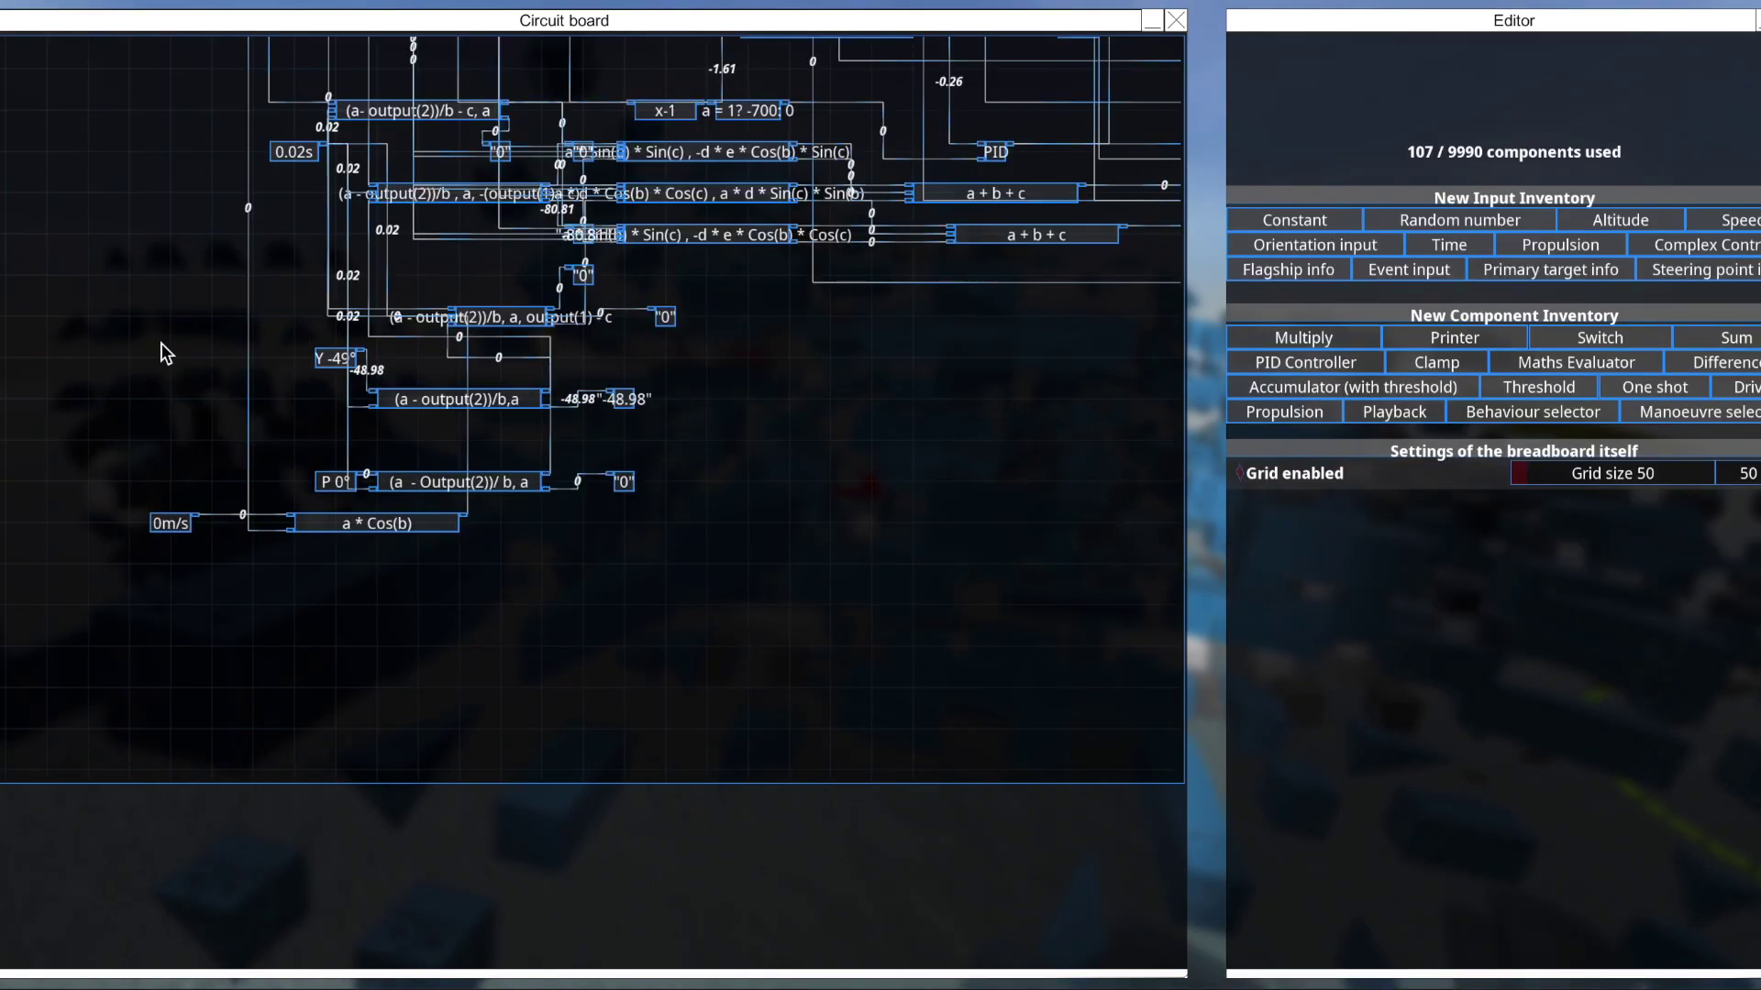
Examine the existing yaw rate-of-change evaluator, its Yaw orientation input, and the evaluator above using output(1) - c.
scroll(163, 348, up, 3)
scroll(724, 456, up, 2)
click(687, 459)
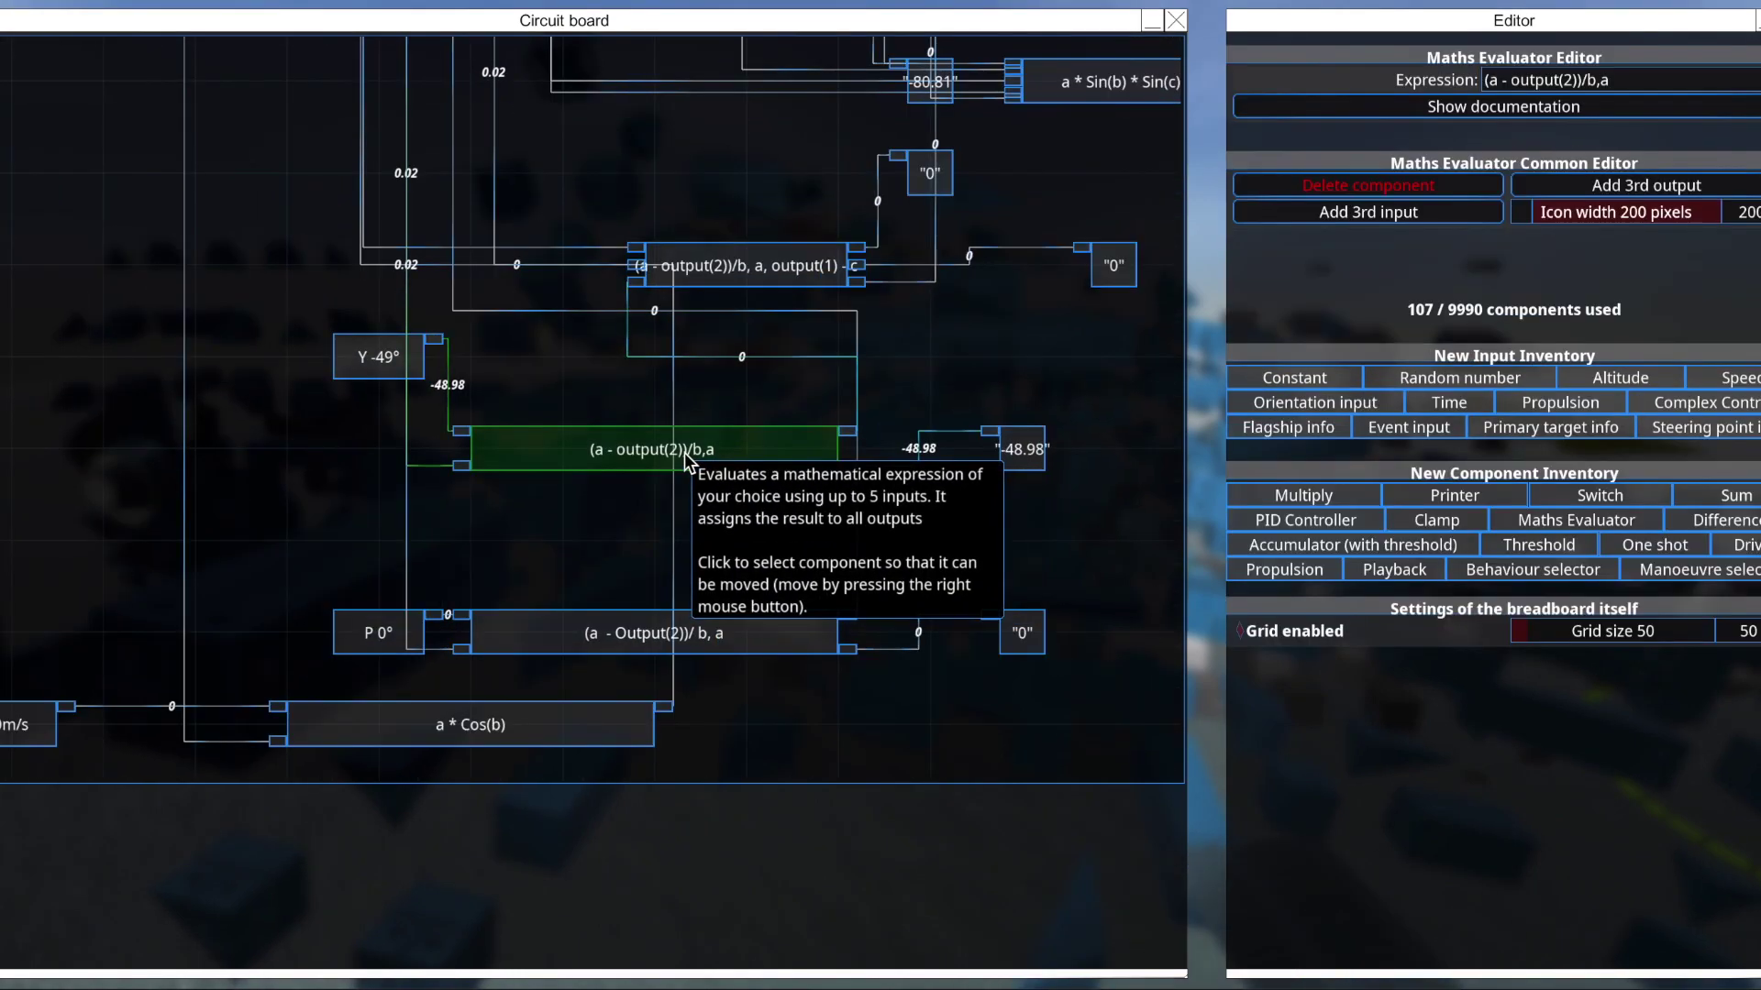
click(399, 365)
scroll(682, 475, up, 1)
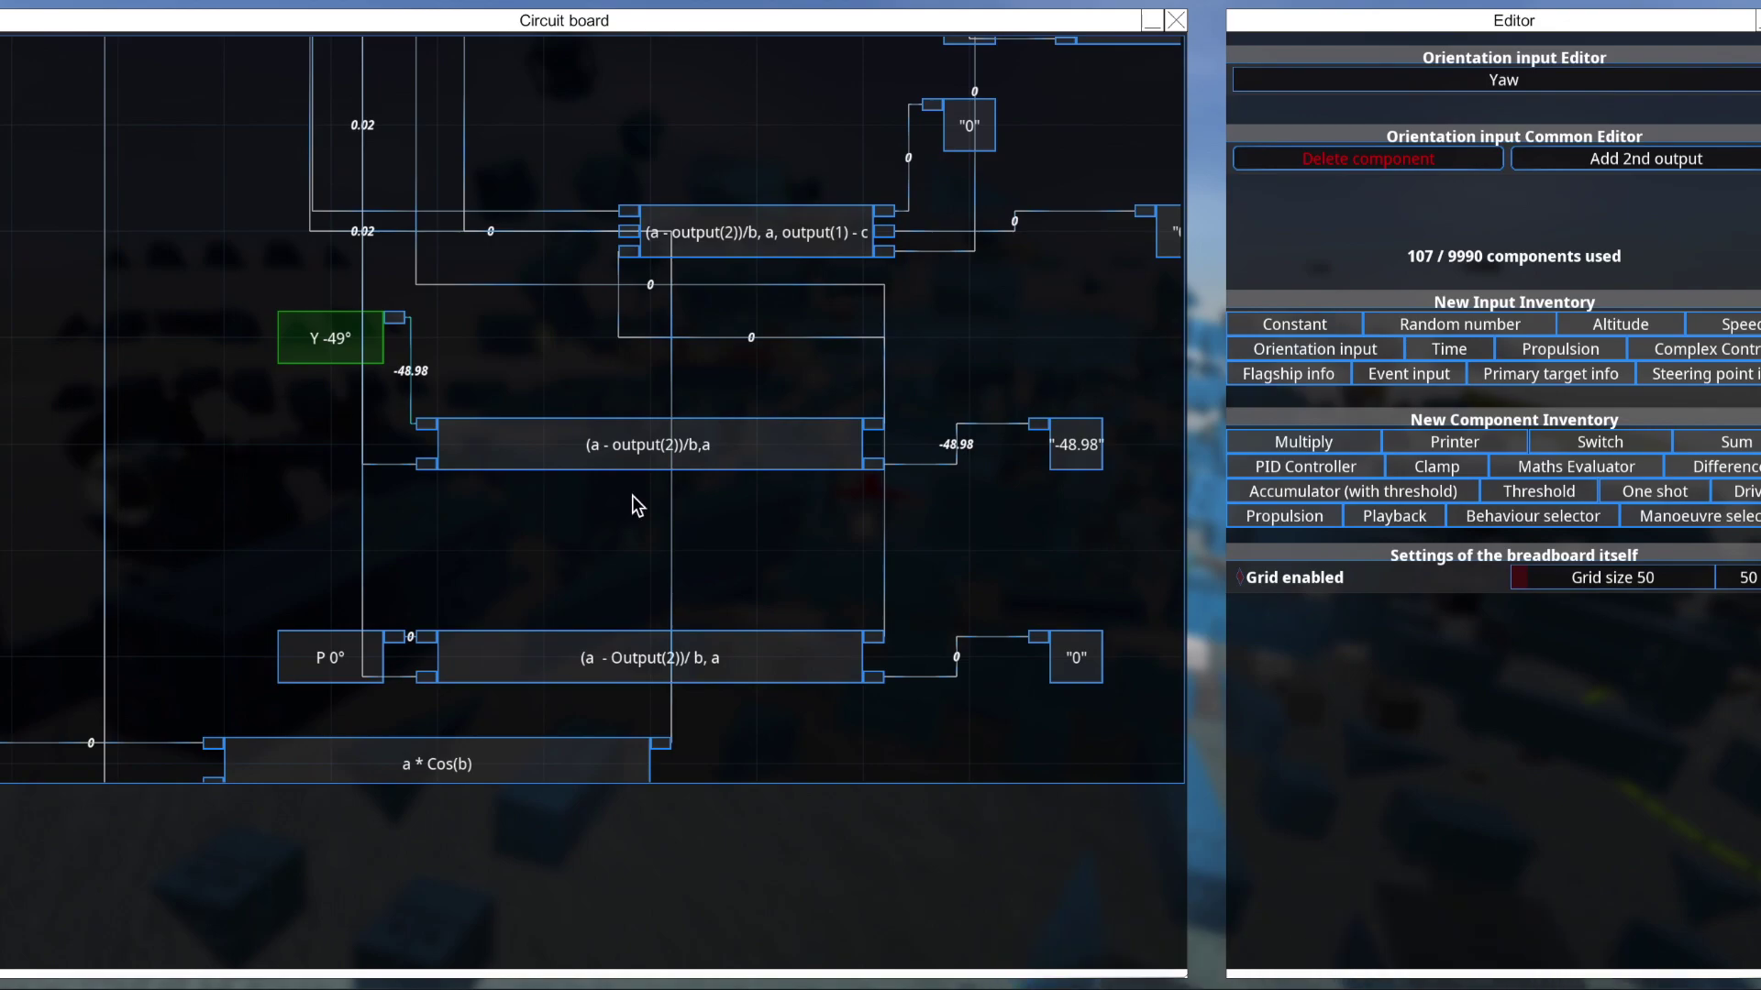
scroll(661, 431, down, 6)
scroll(724, 332, up, 10)
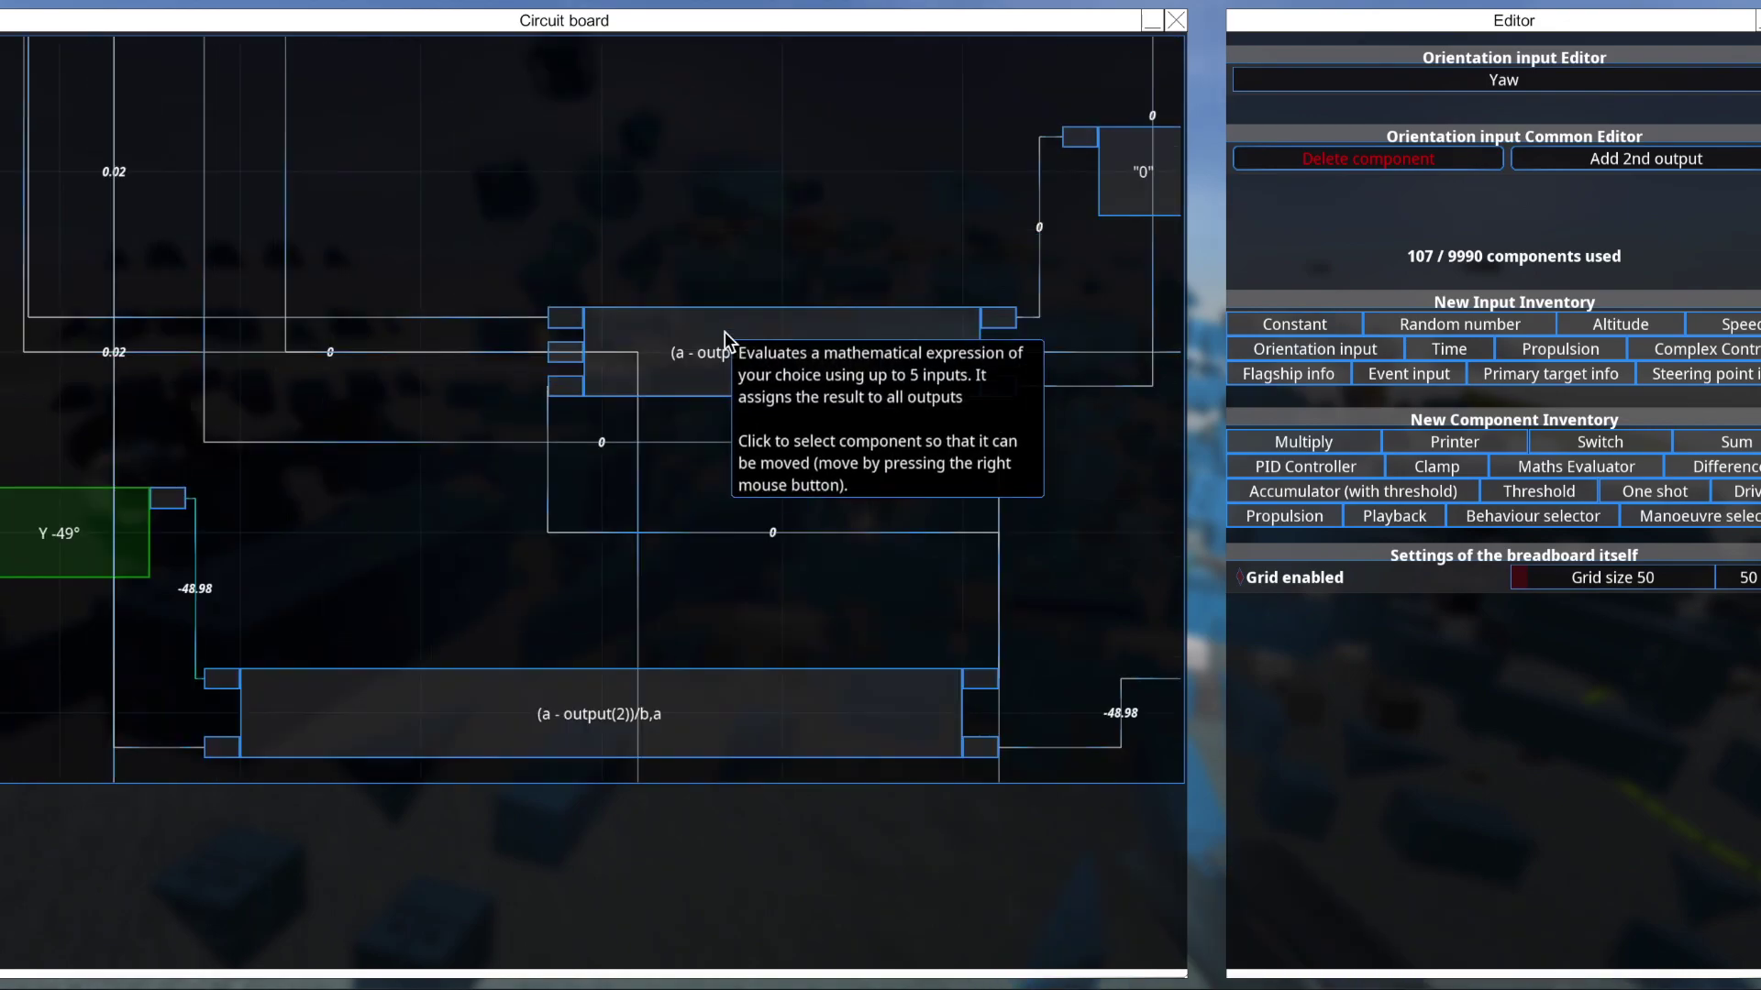
click(725, 332)
Delete the unlinked Primary target info component in the empty area below the main circuit.
scroll(302, 520, down, 6)
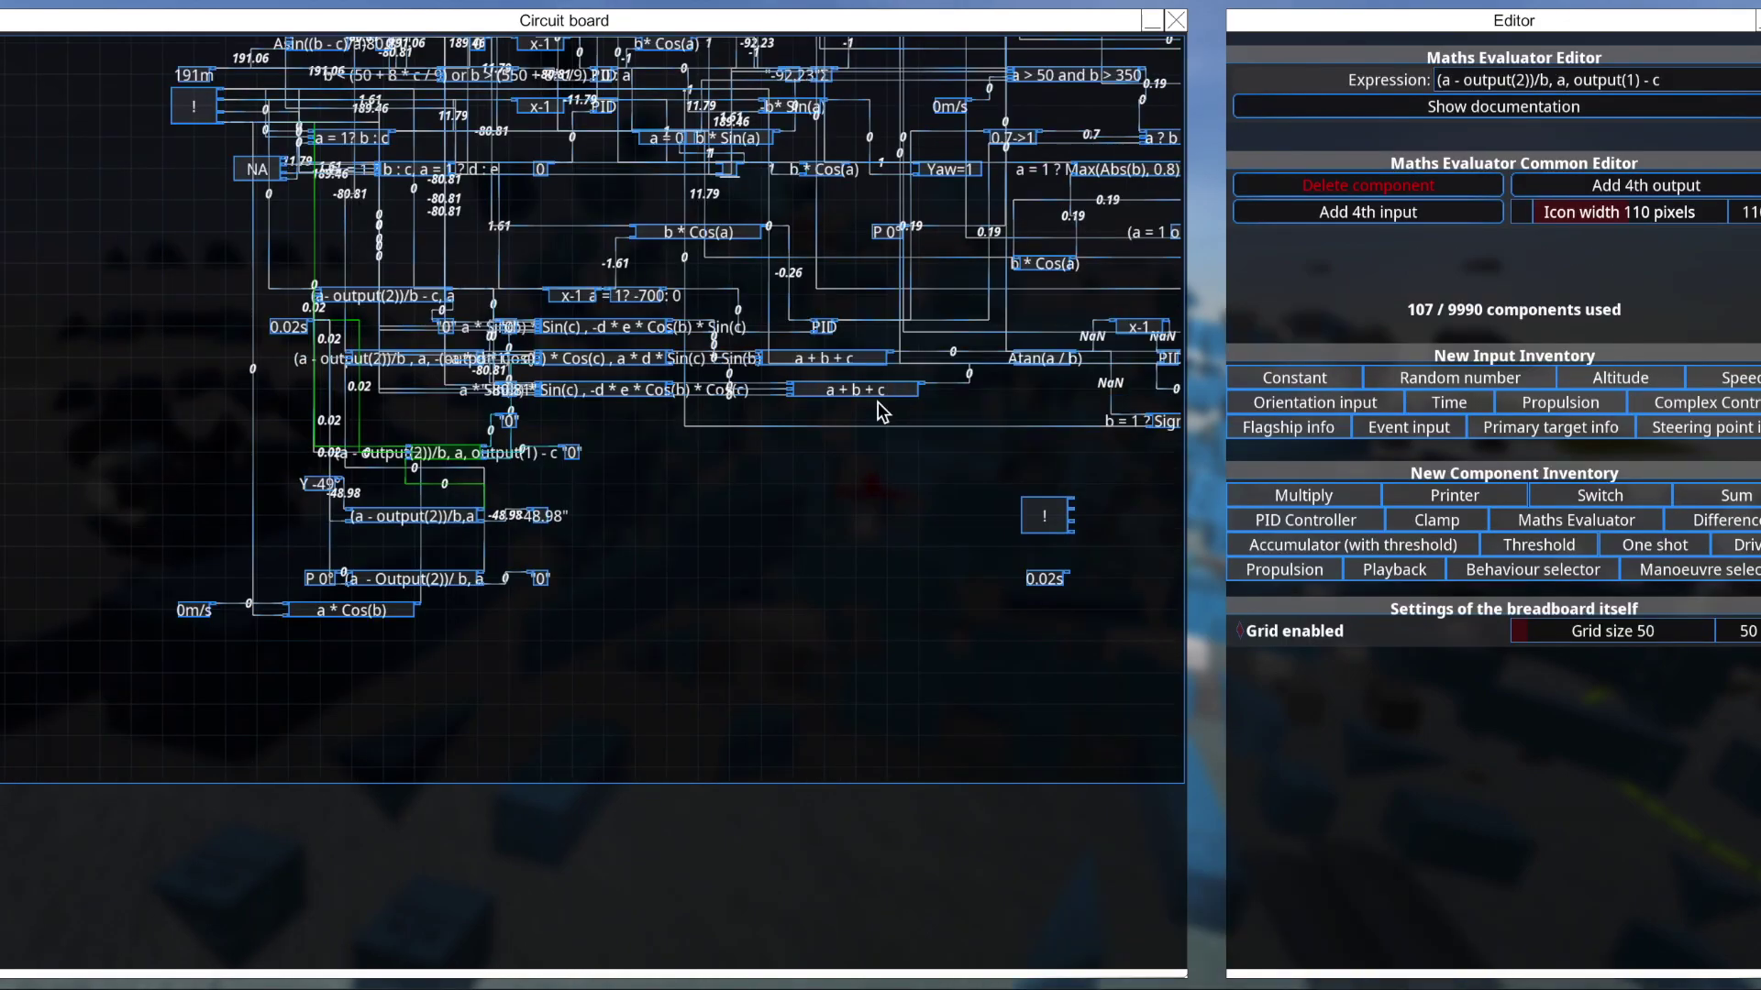
scroll(882, 406, up, 1)
scroll(480, 287, down, 2)
scroll(1045, 557, up, 2)
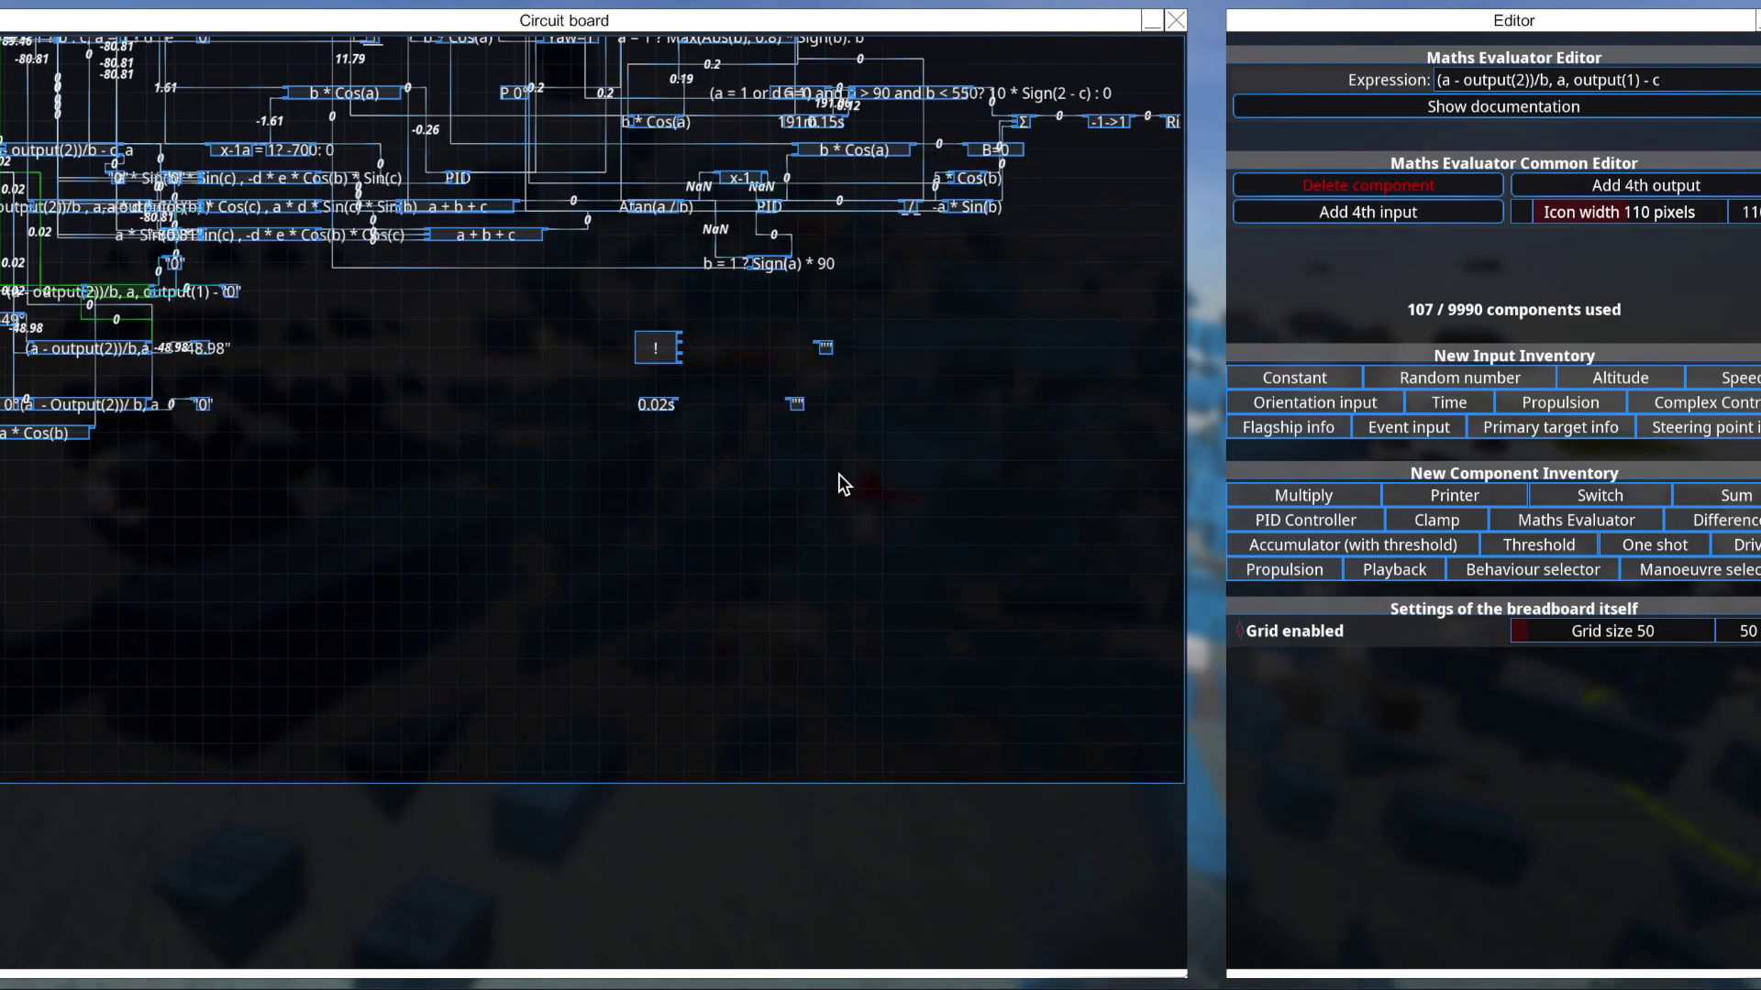
click(525, 248)
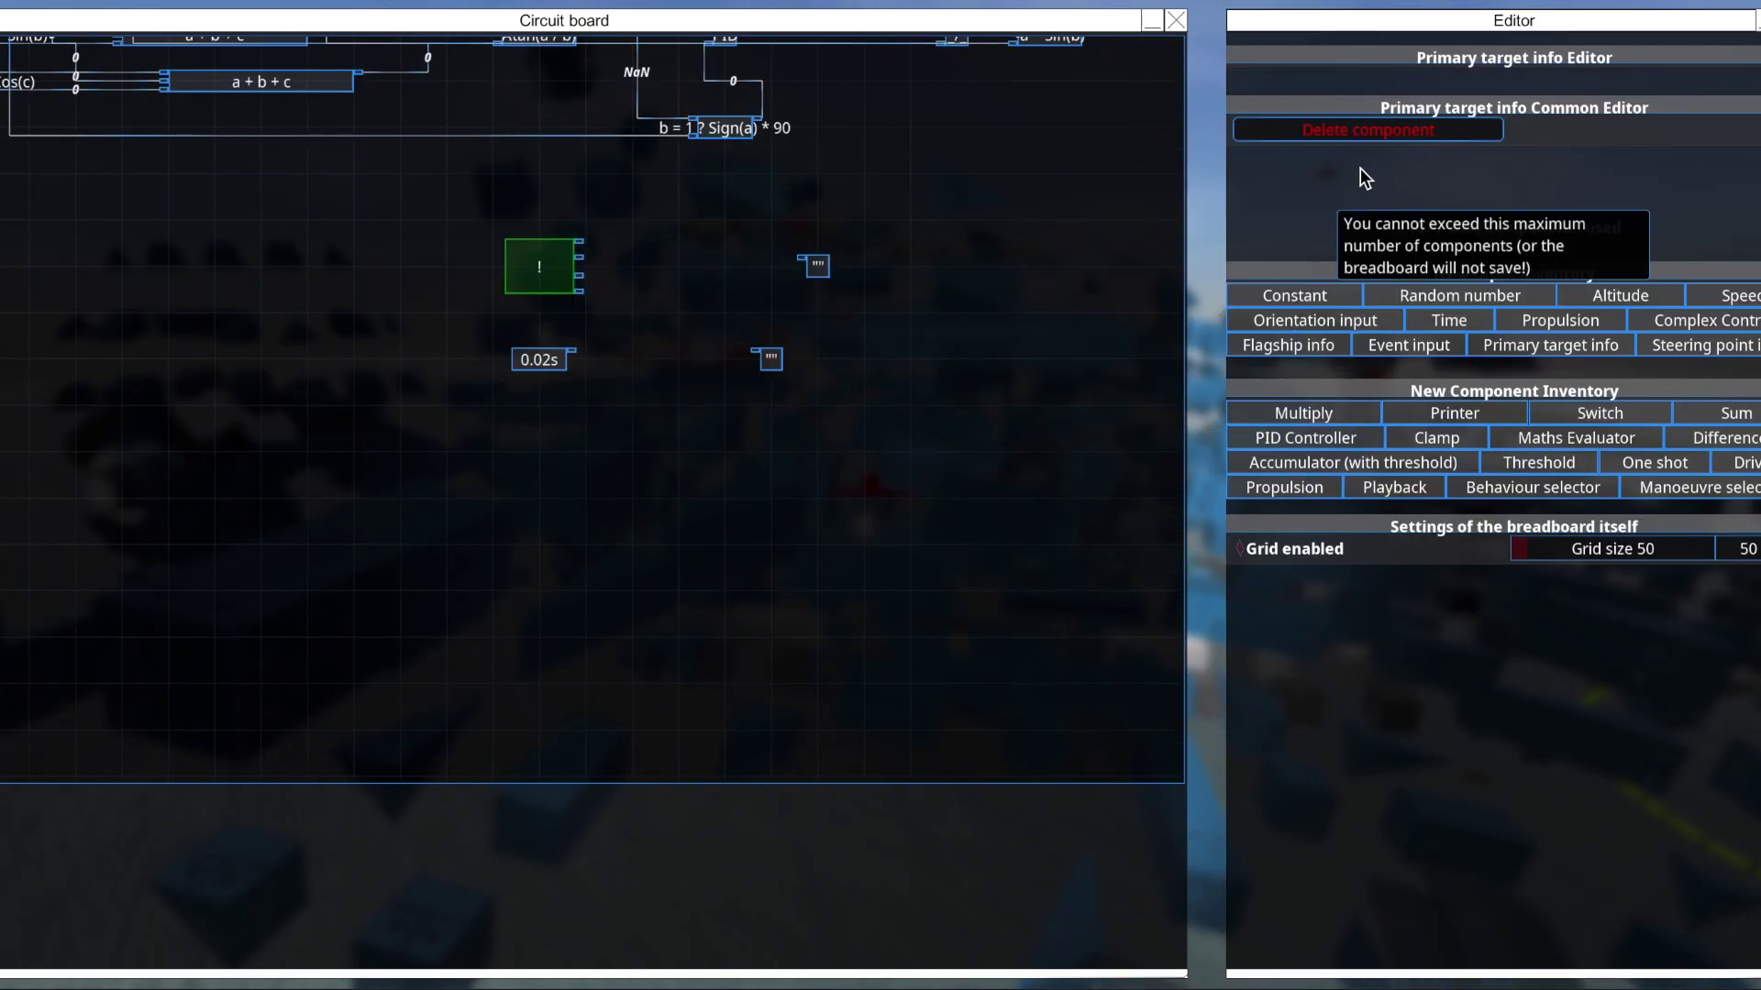
click(1370, 135)
Delete the two unlinked Printers and the delta Time component remaining from the demonstration.
scroll(881, 299, up, 3)
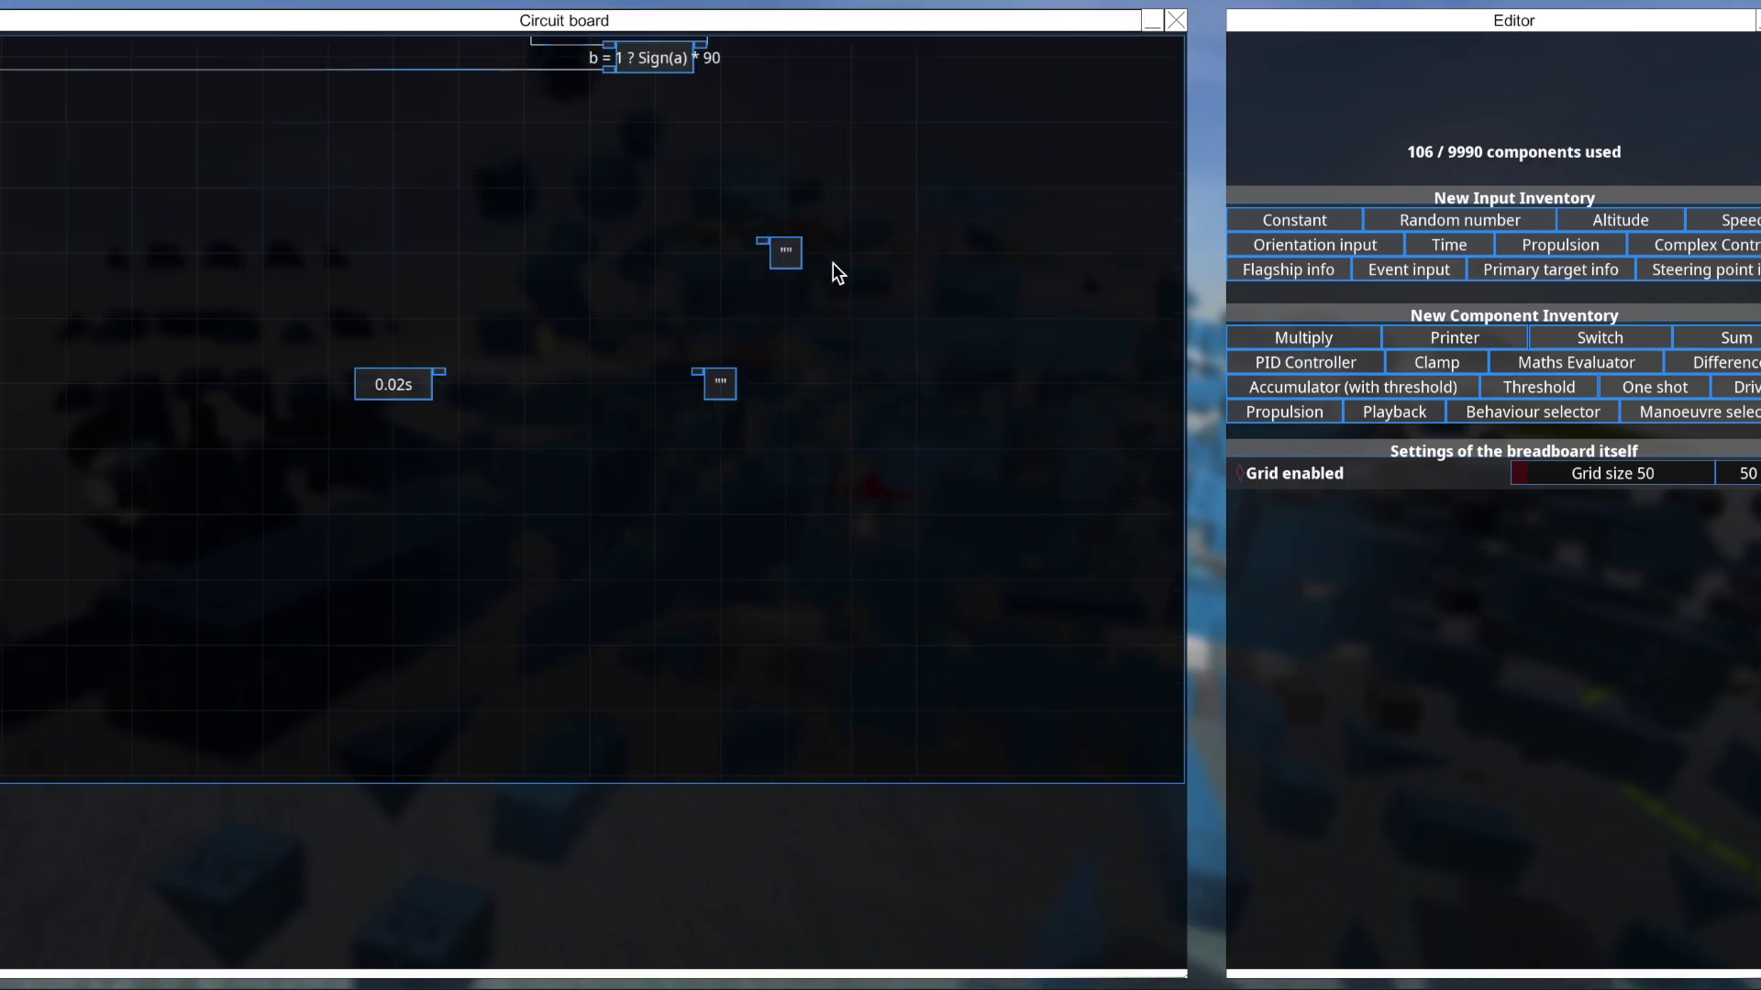
click(771, 244)
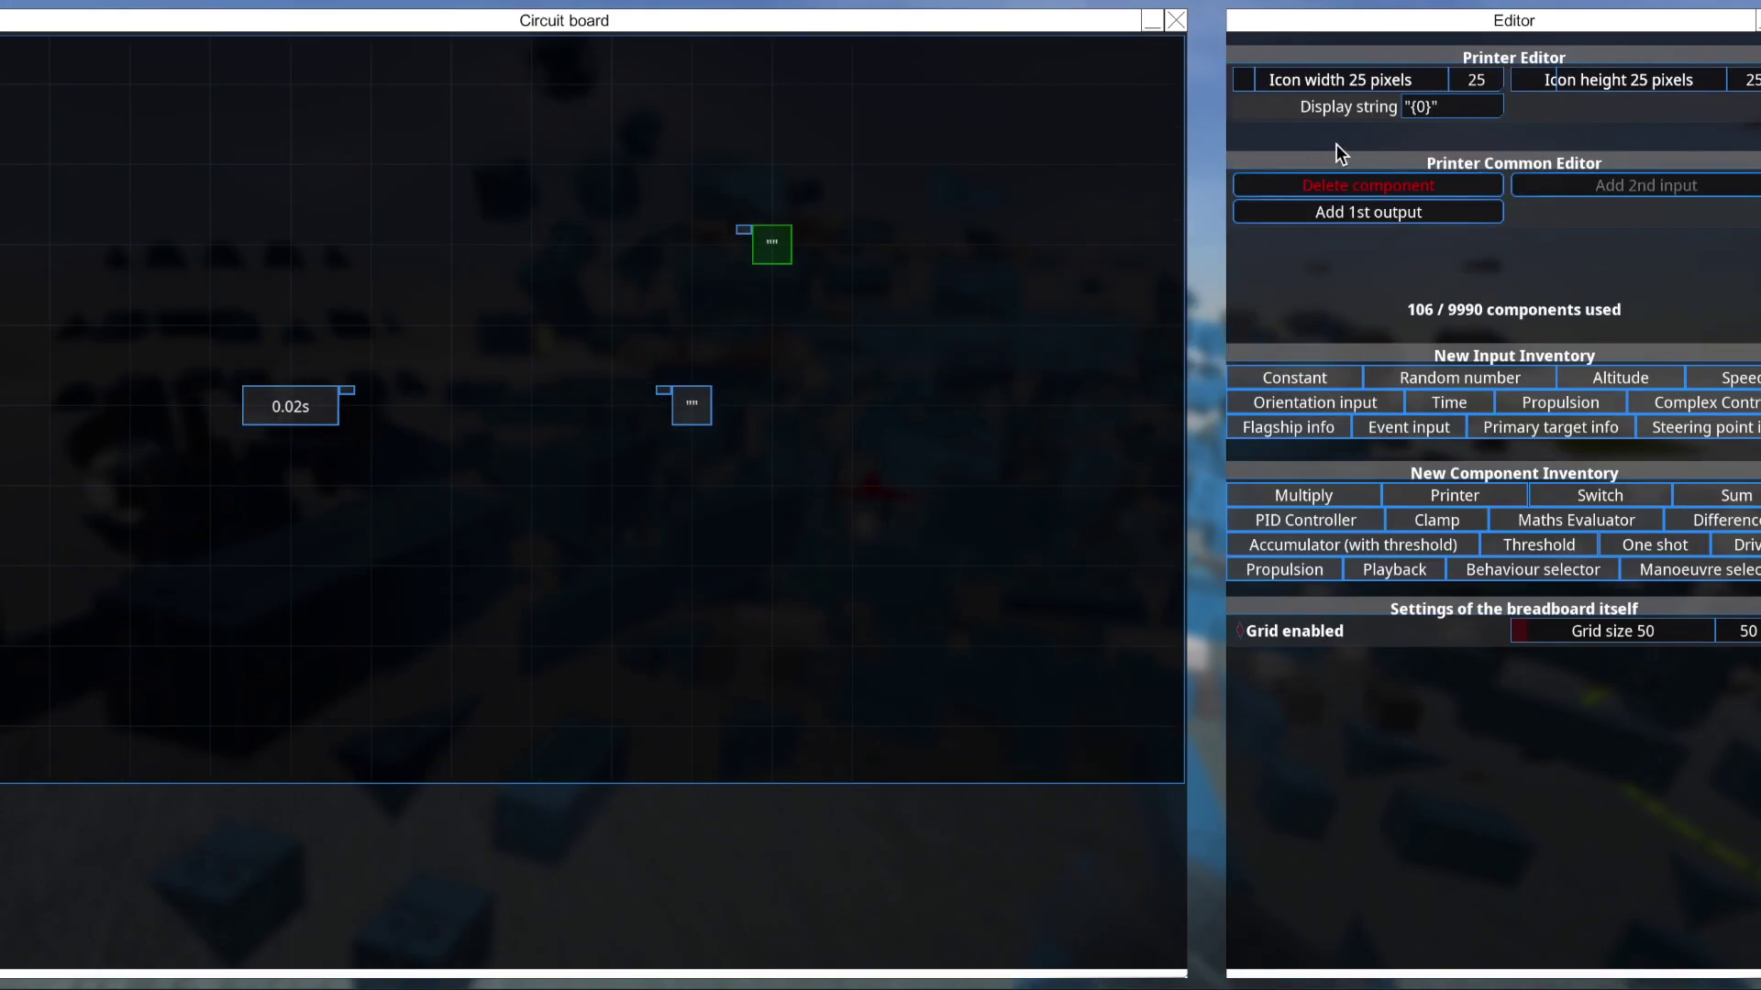
click(1364, 187)
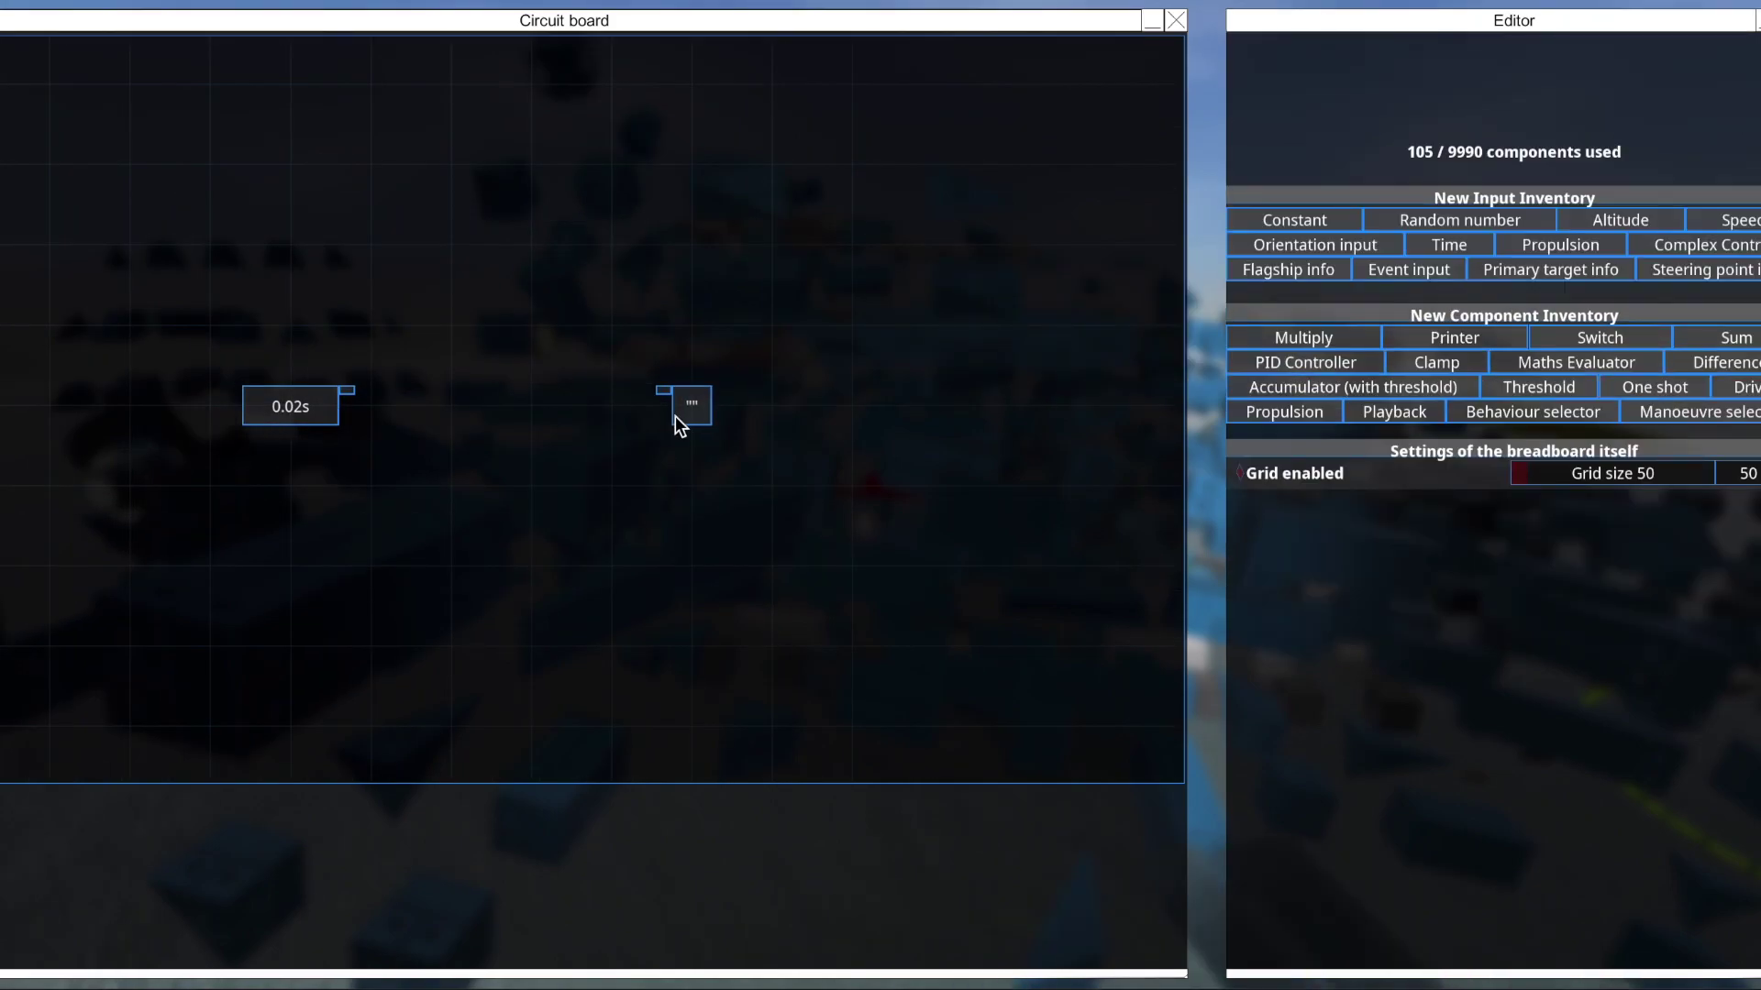
click(675, 415)
click(1328, 179)
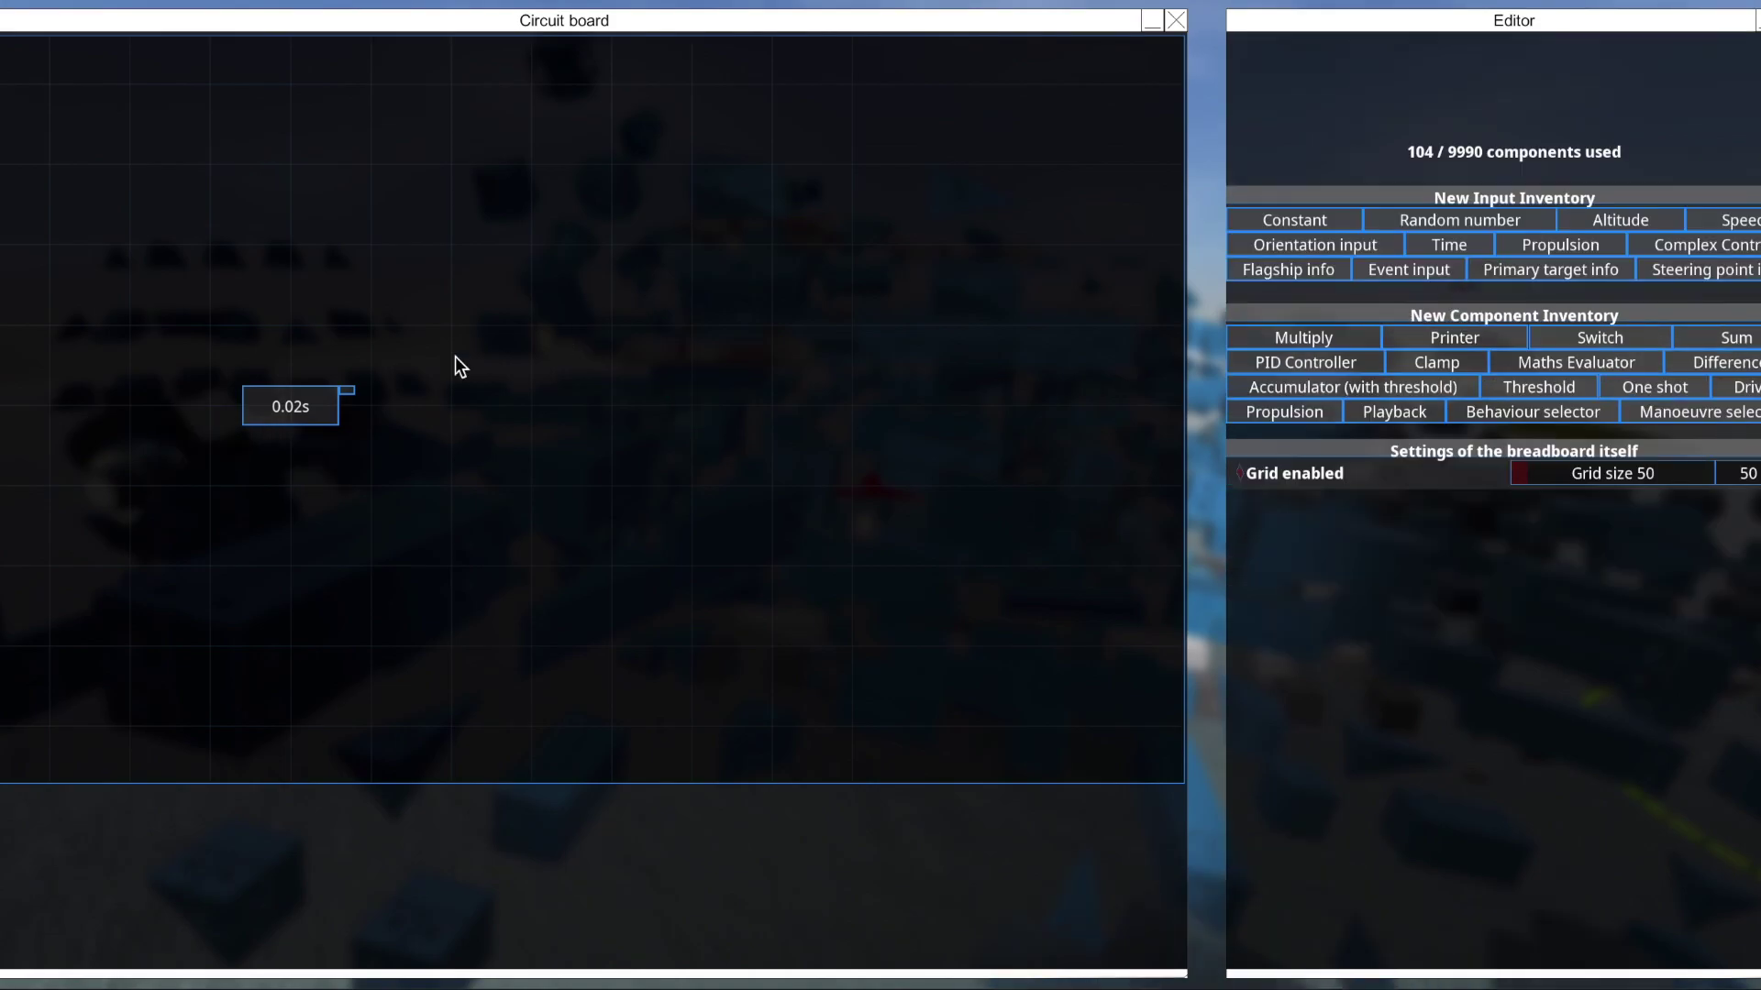
click(314, 387)
click(1370, 159)
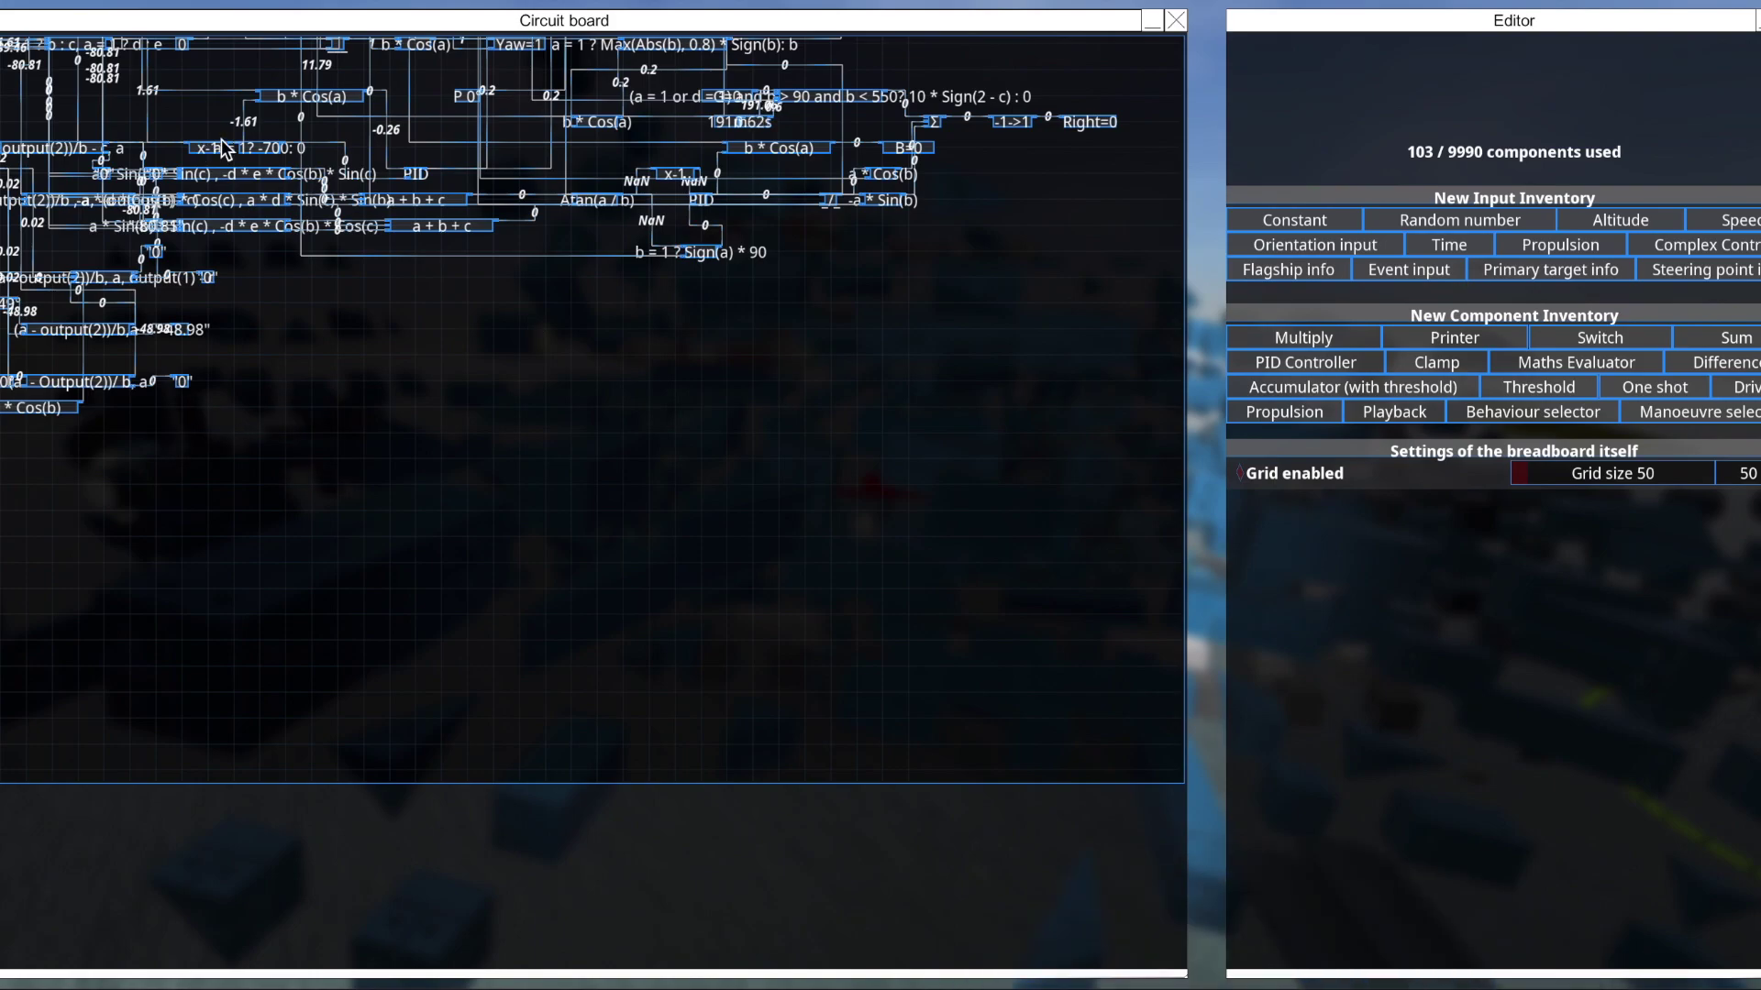
scroll(229, 147, up, 1)
scroll(270, 147, up, 1)
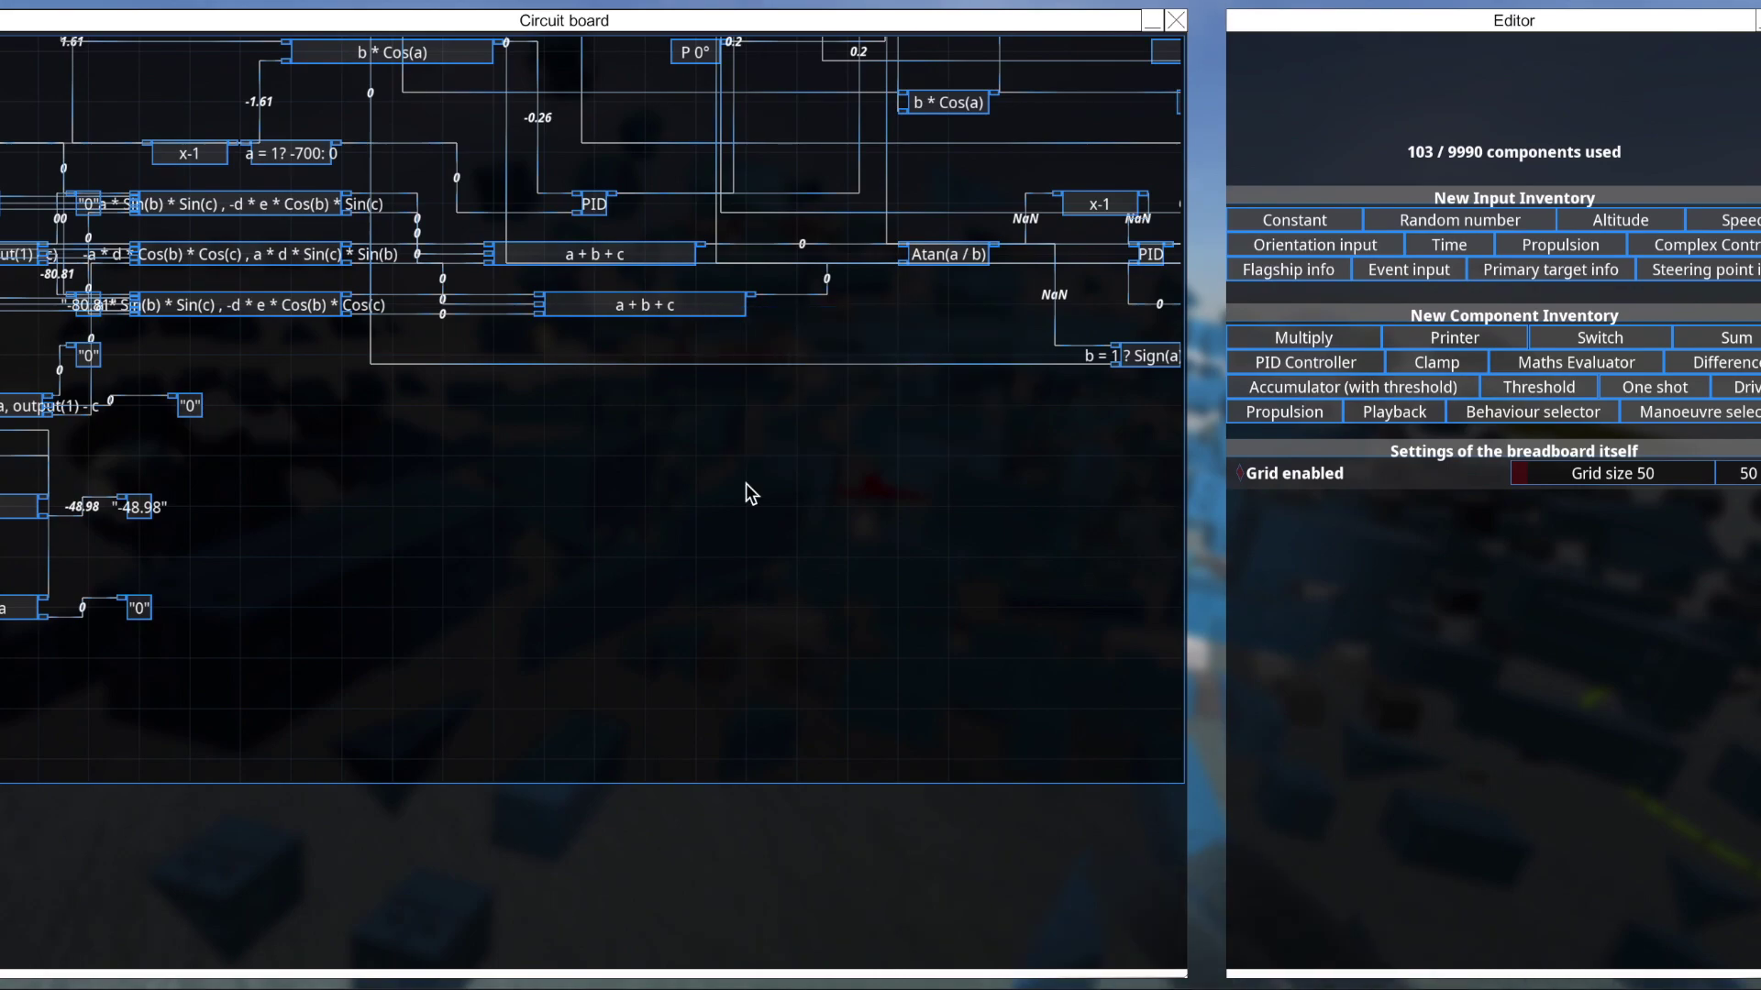
scroll(747, 485, down, 2)
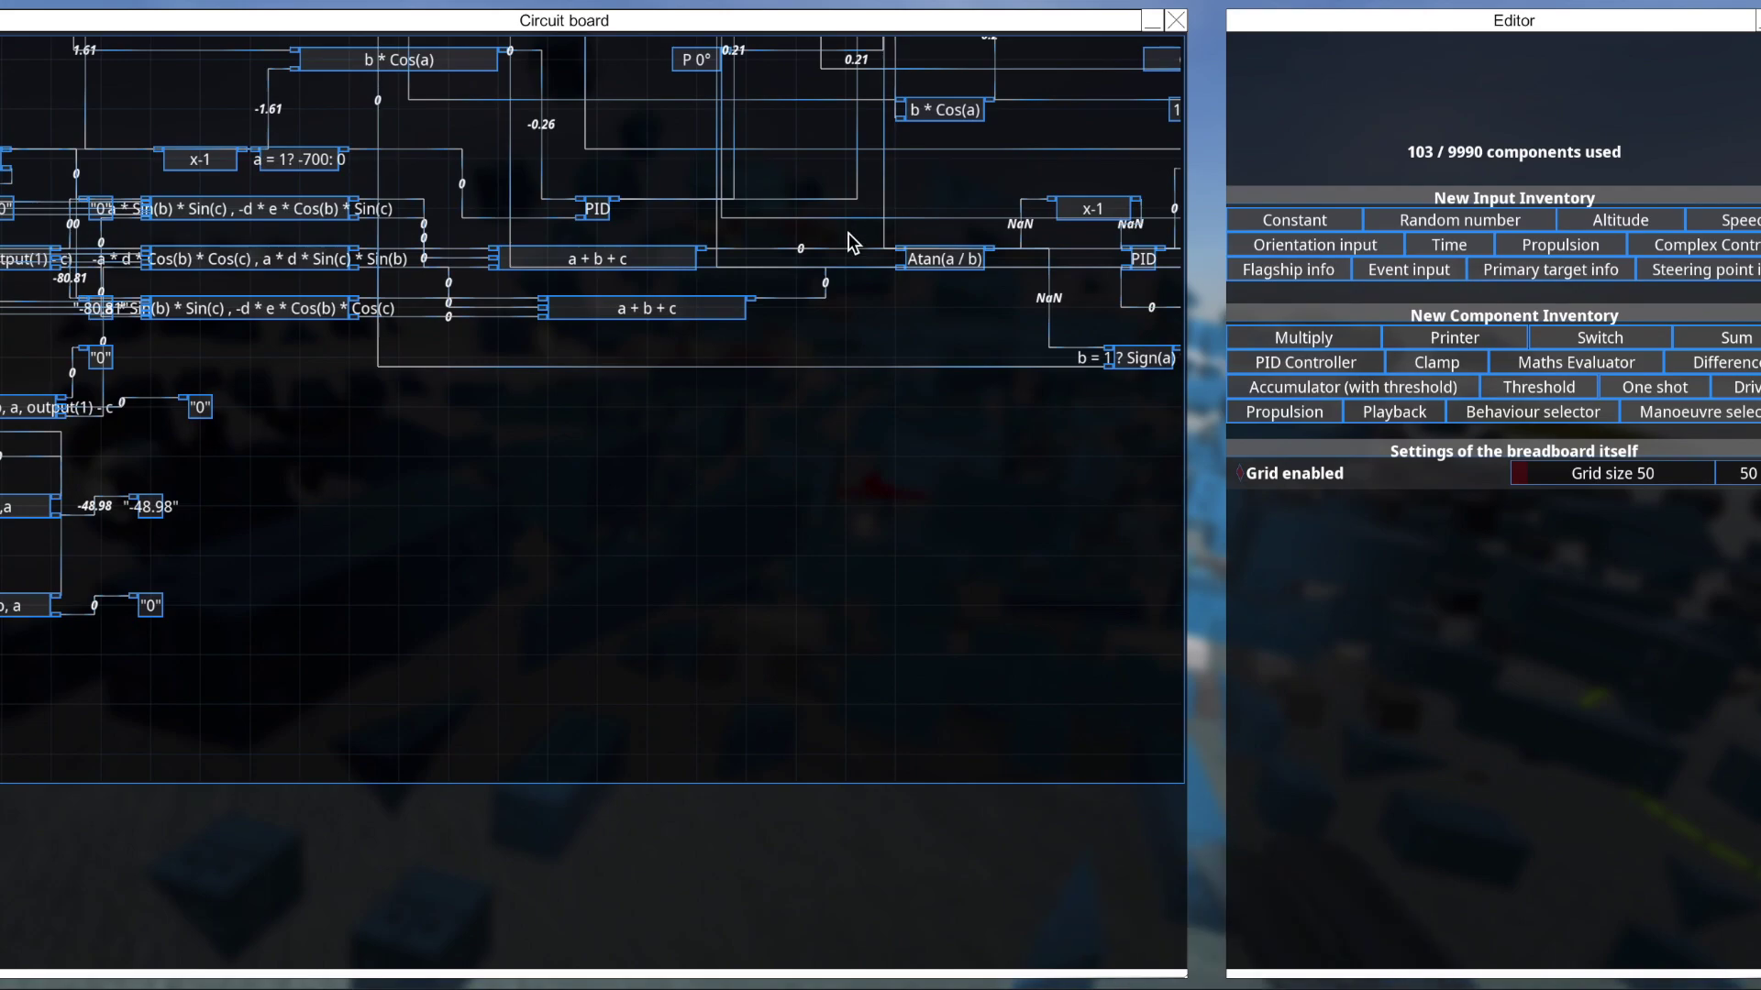
scroll(678, 473, down, 5)
scroll(647, 478, up, 6)
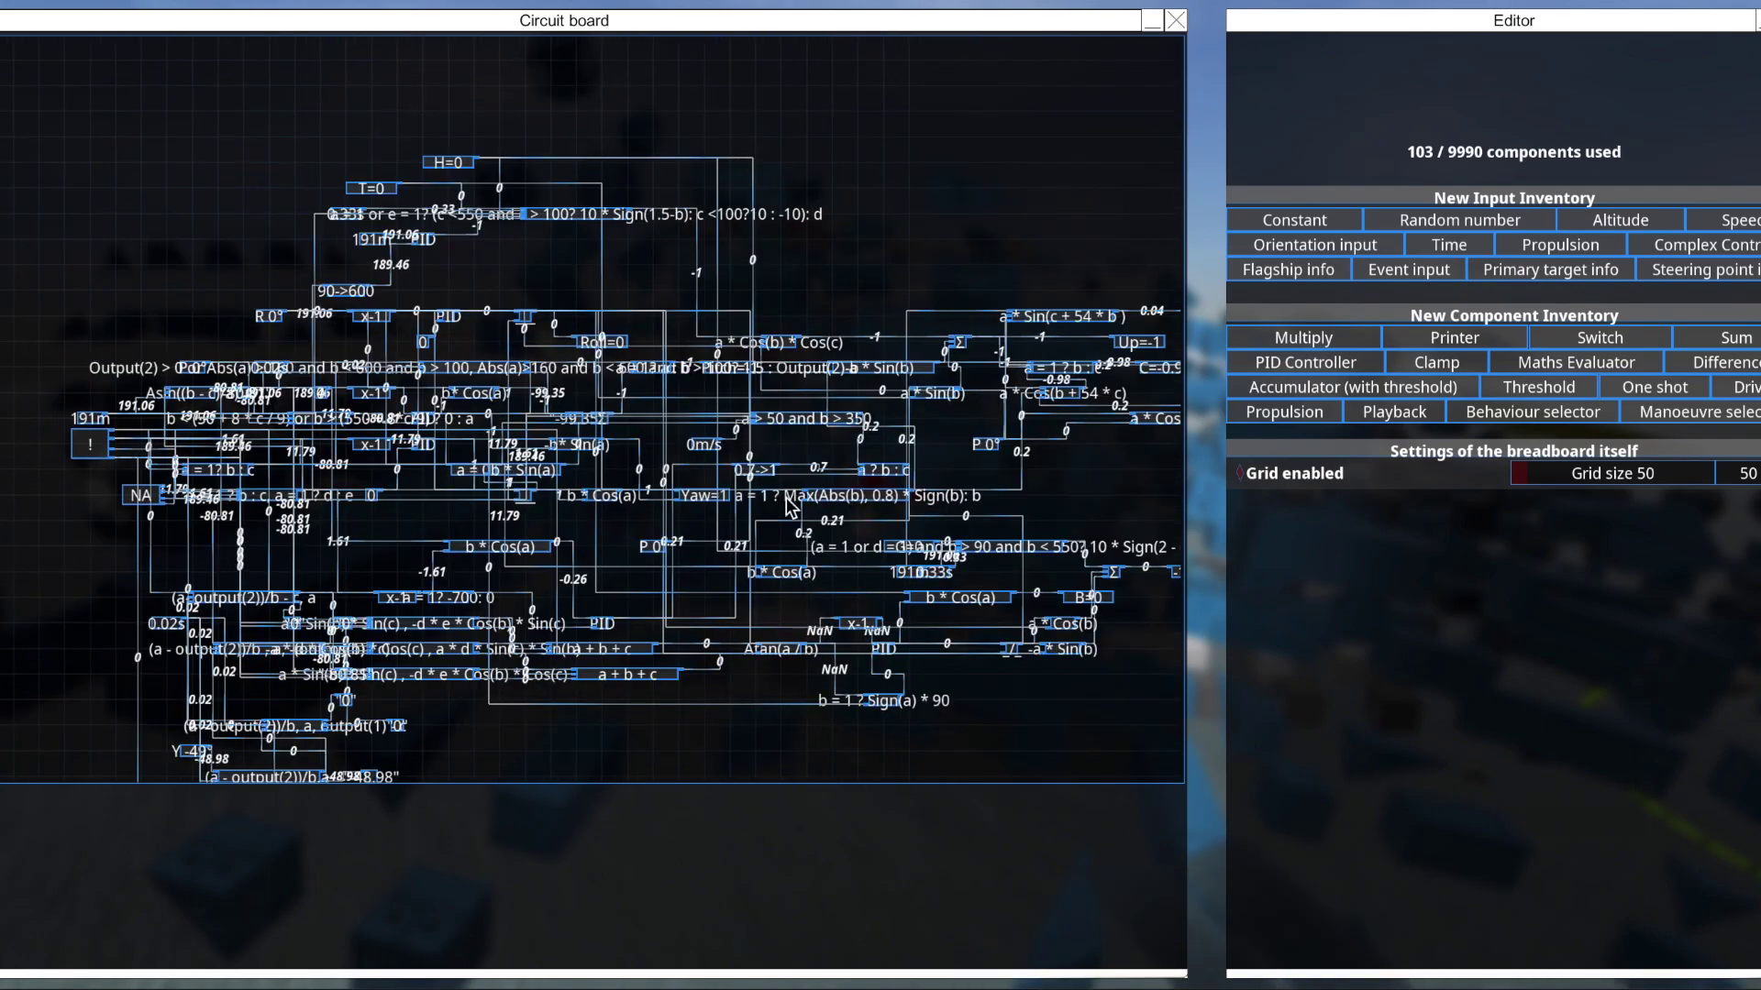
scroll(409, 185, up, 2)
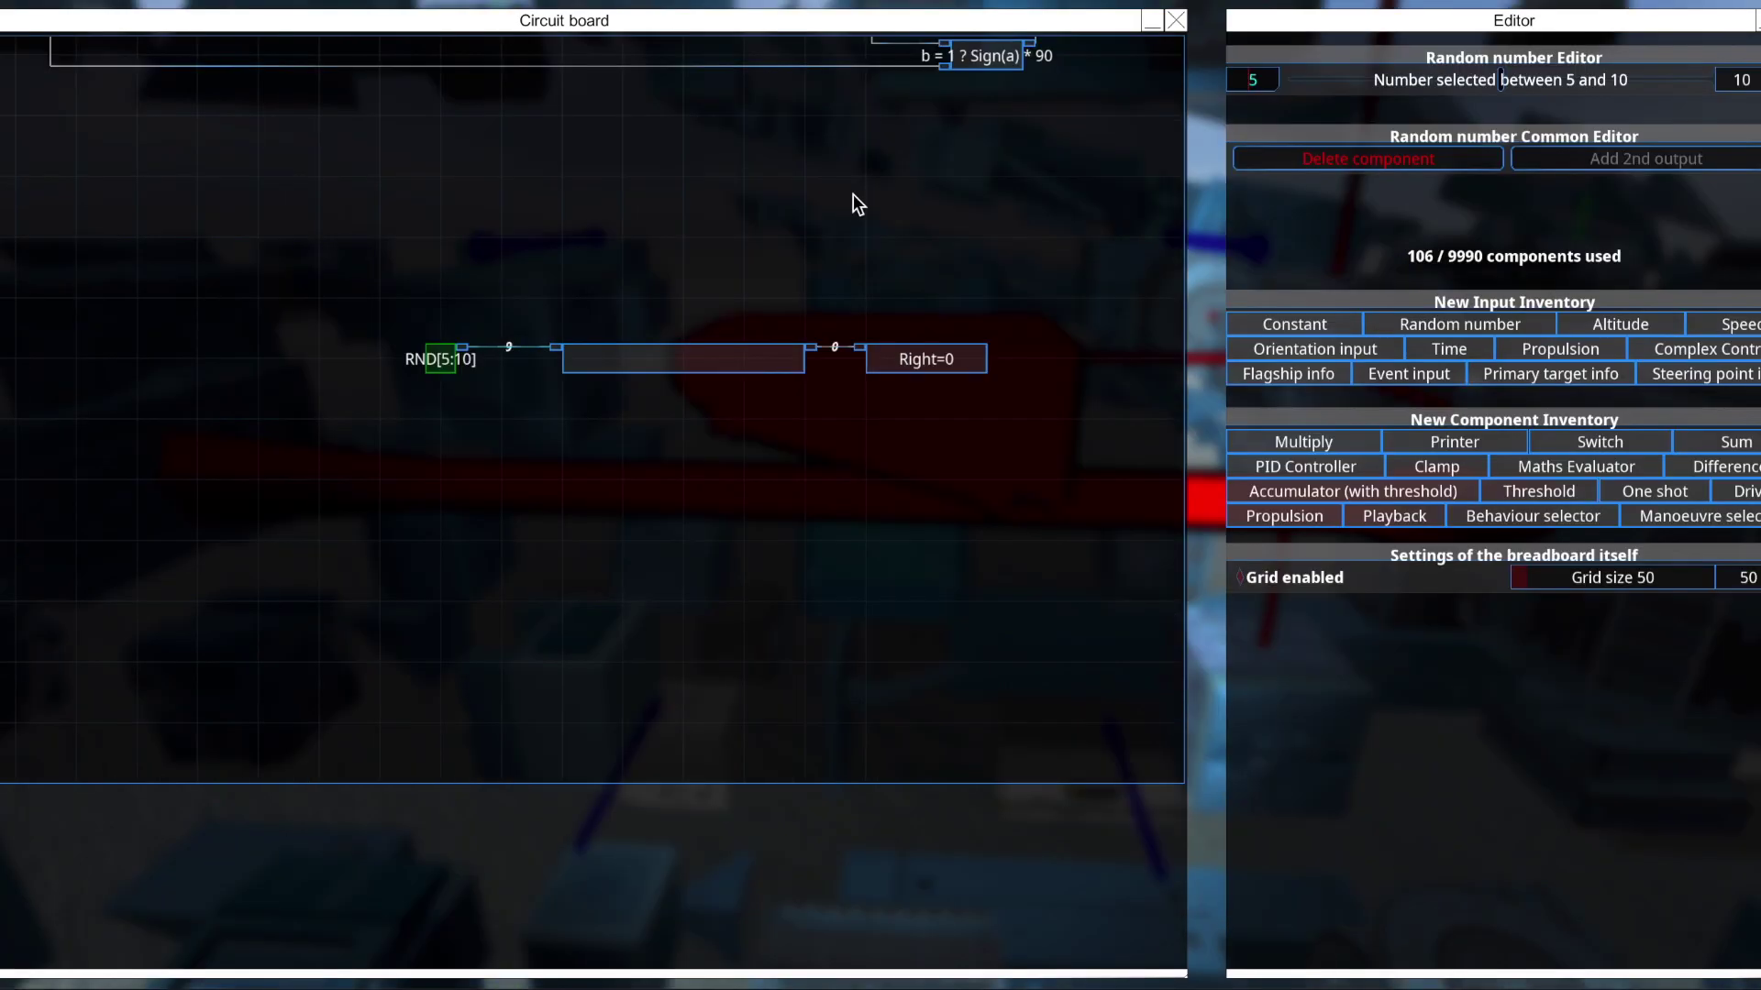
Replace the RND[5:10] input with a new 0 to 1 random number input linked to the blank maths evaluator and placed close beside it.
click(1379, 158)
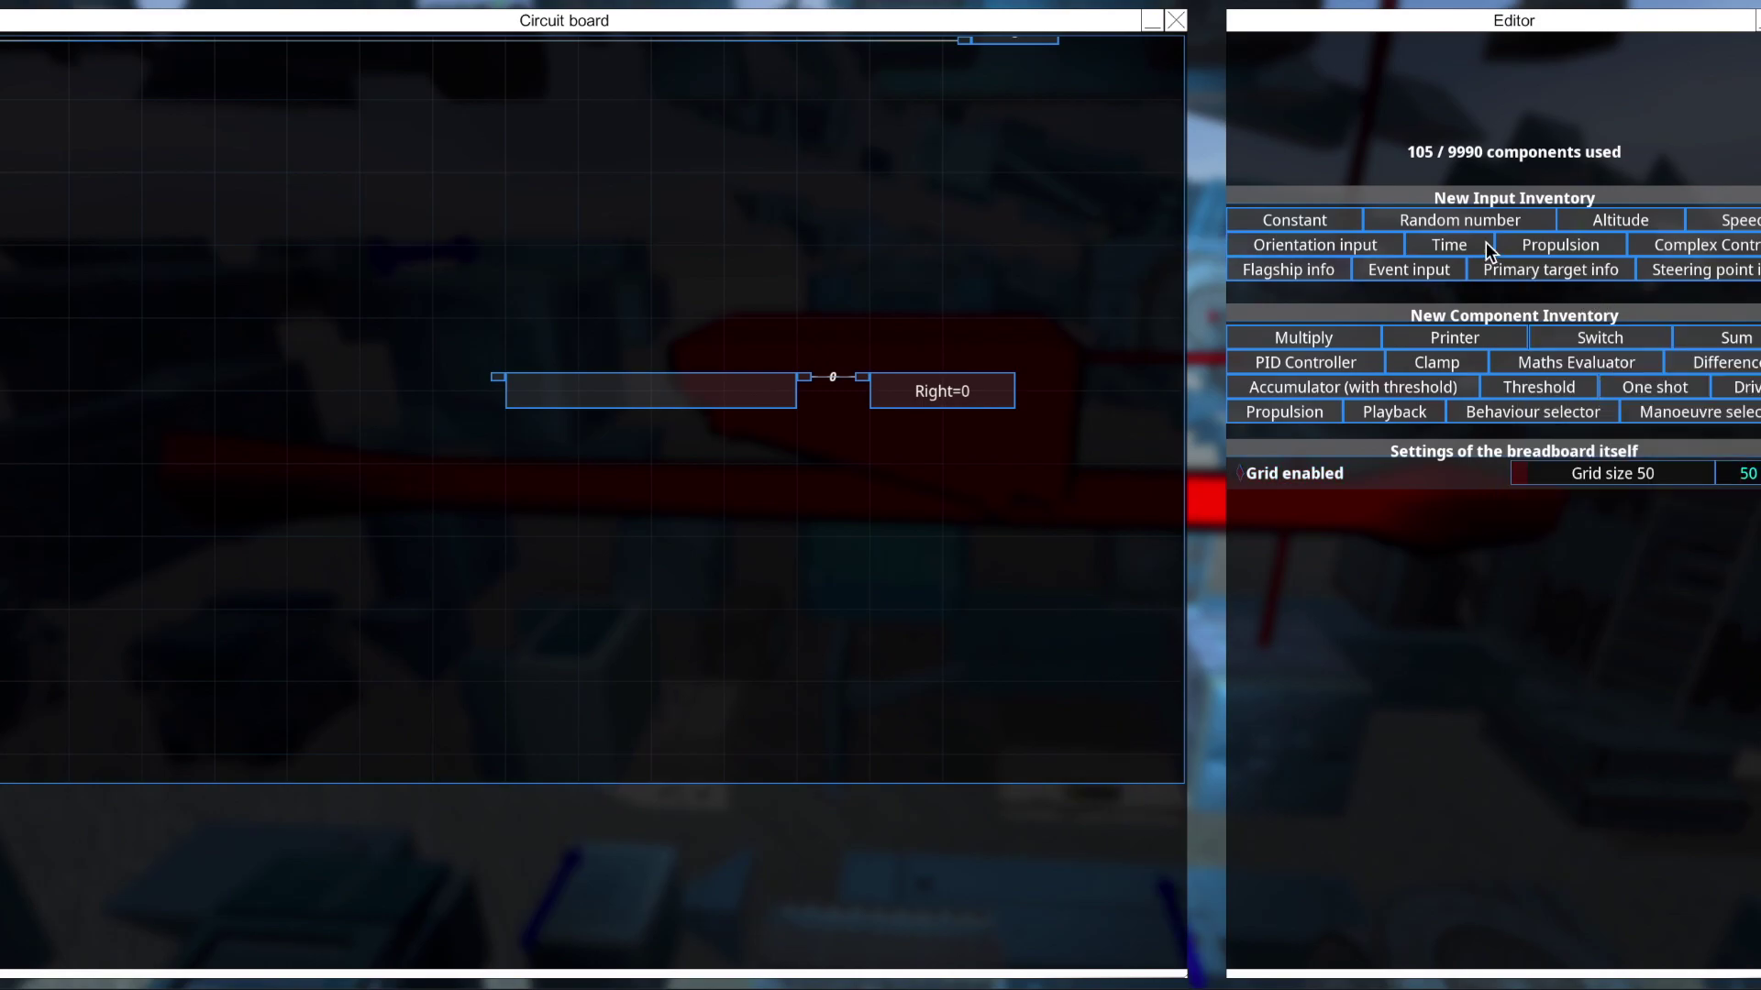
click(1473, 221)
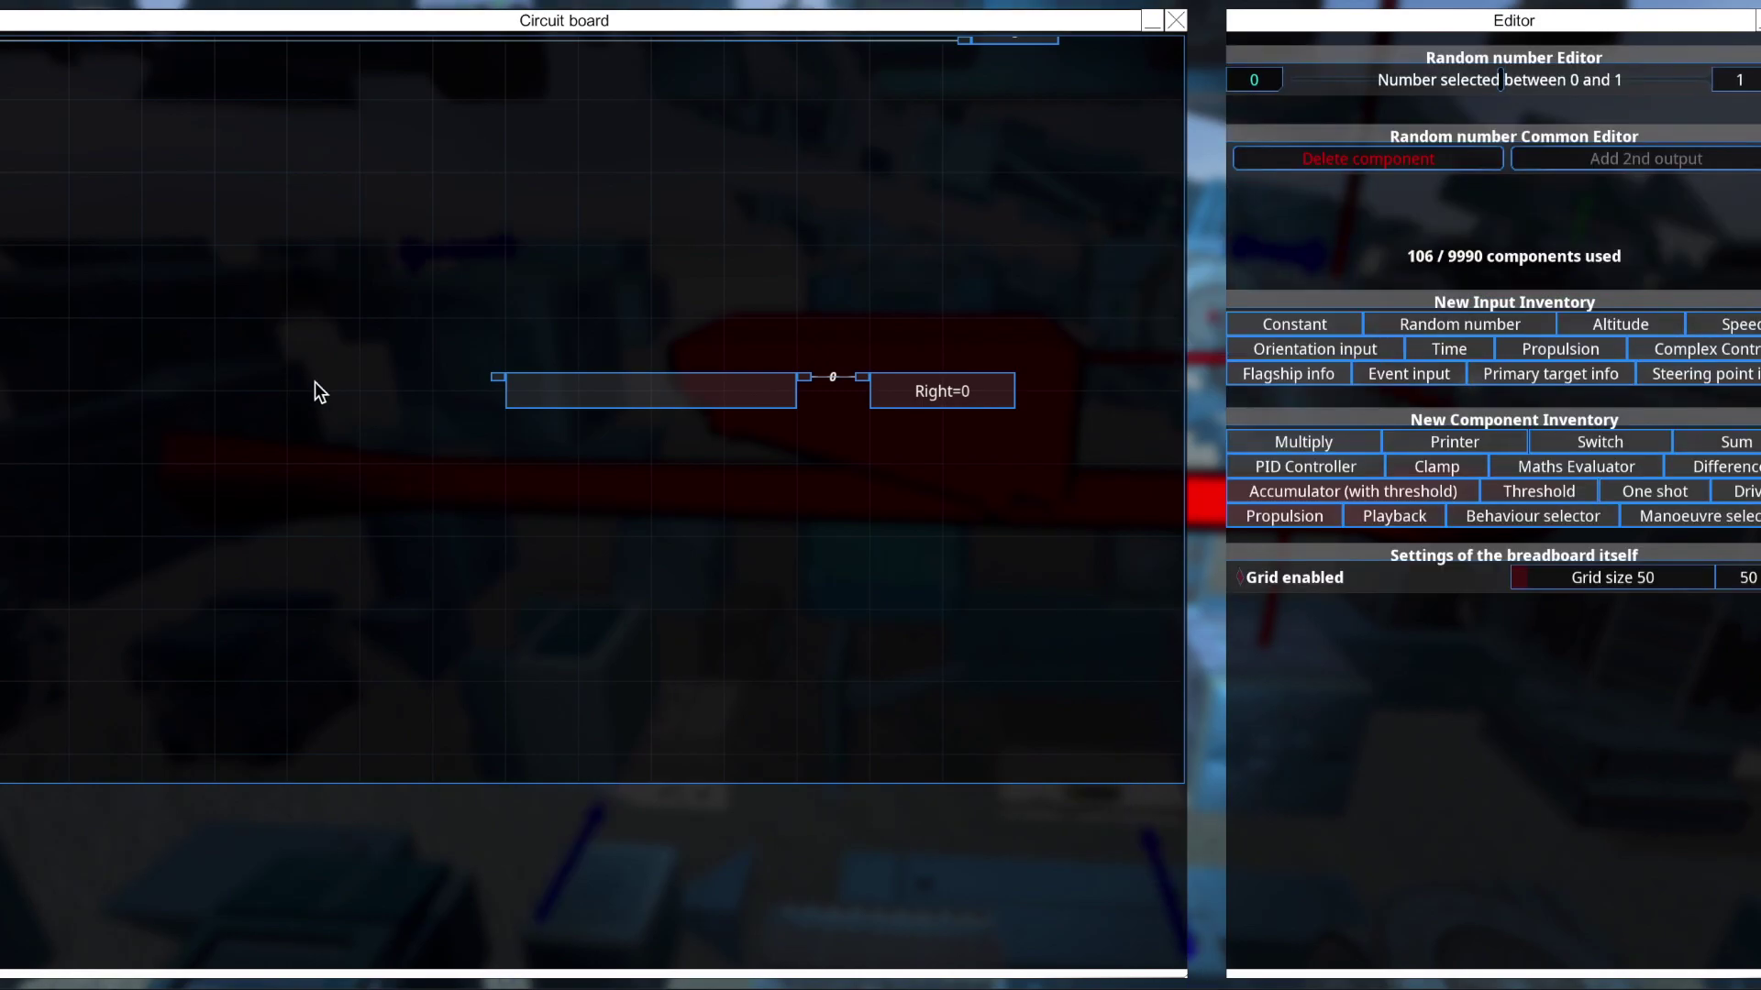
right_click(315, 381)
right_click(560, 389)
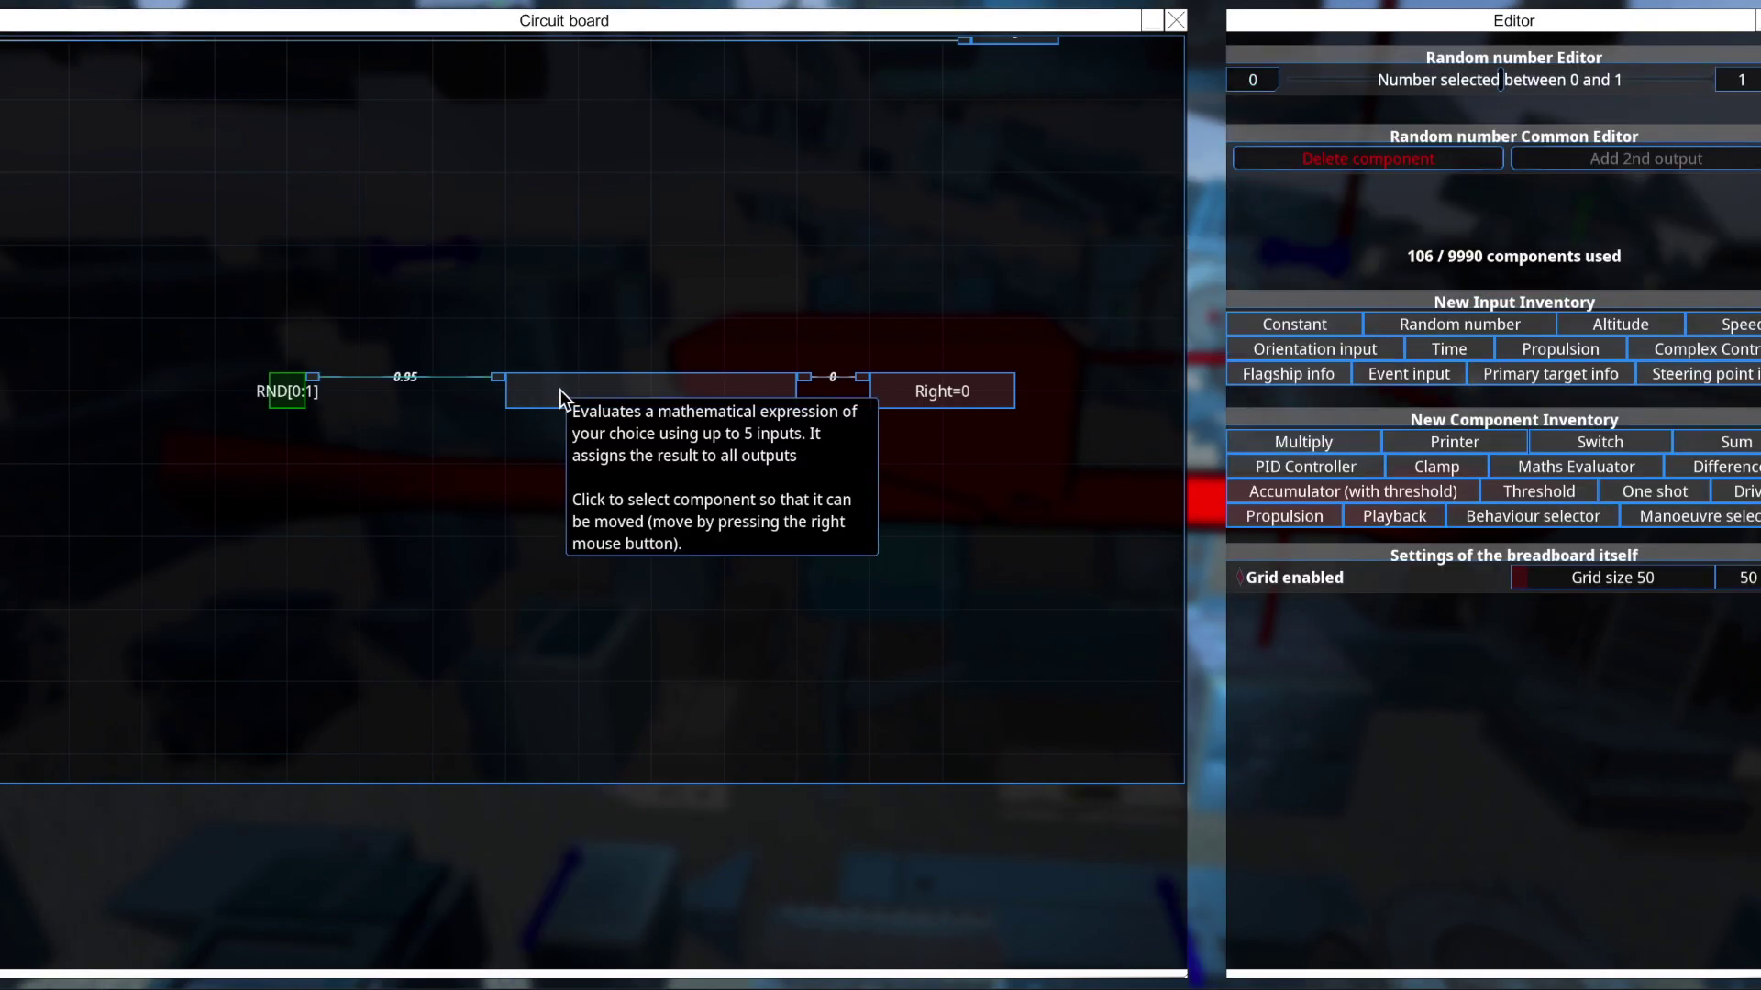
click(614, 392)
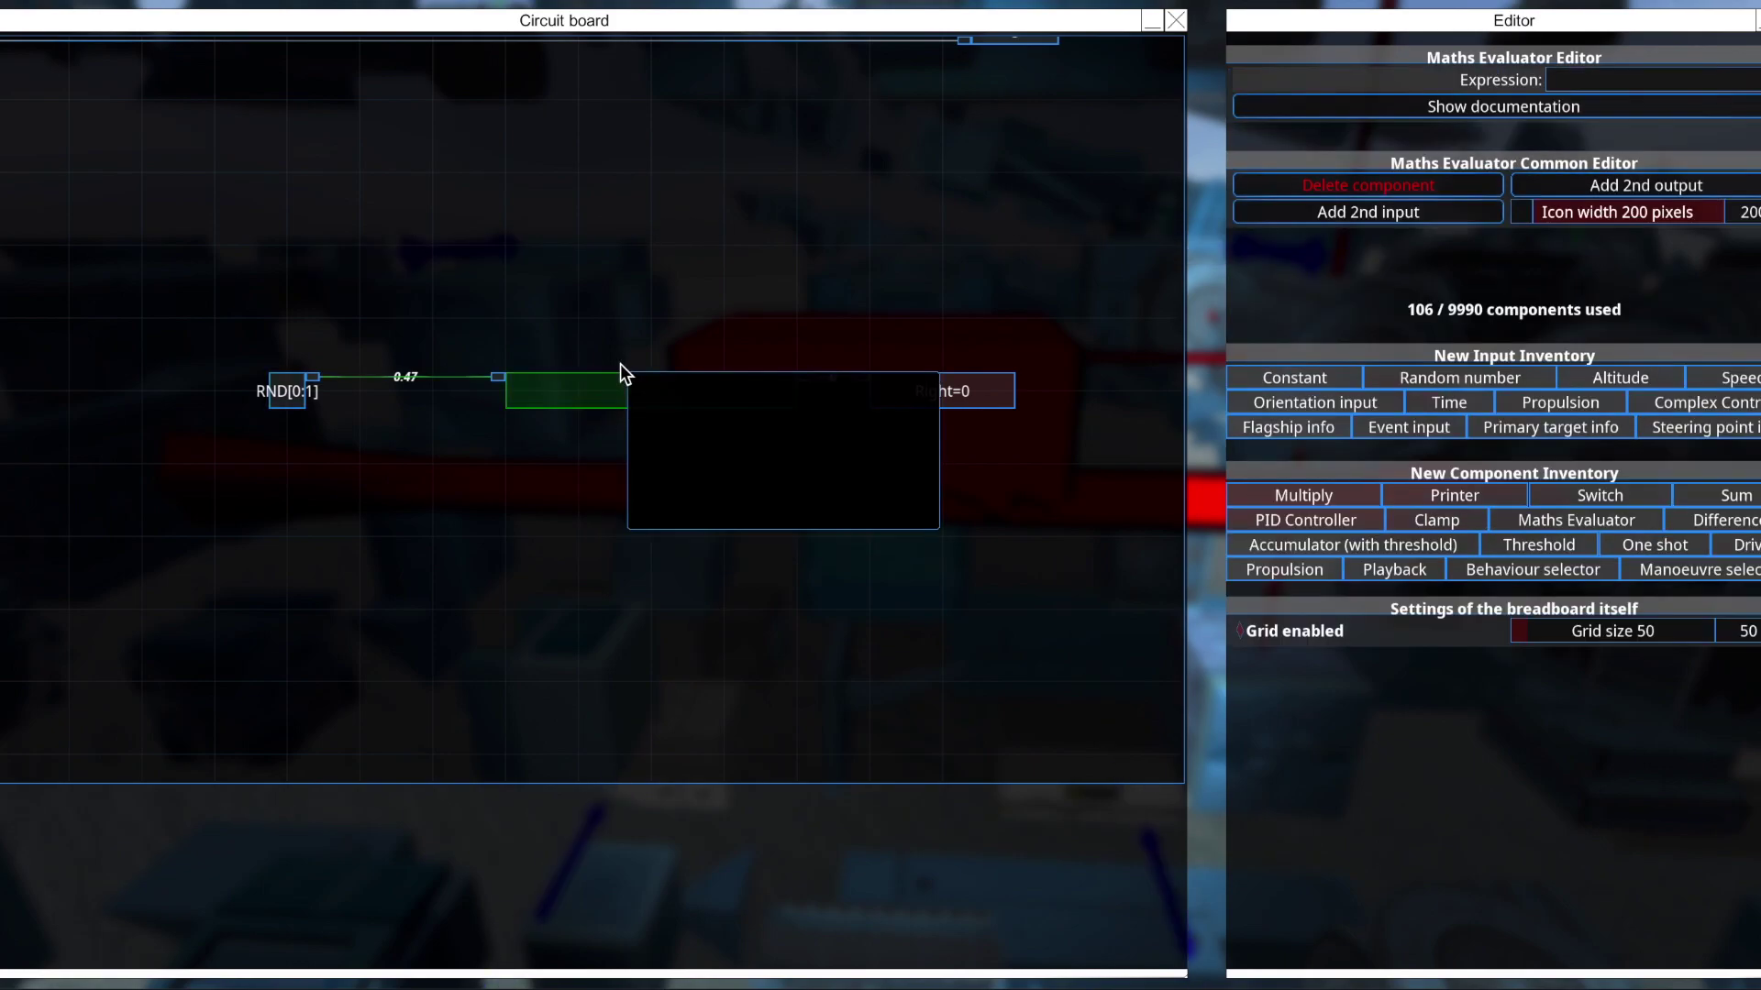
click(282, 402)
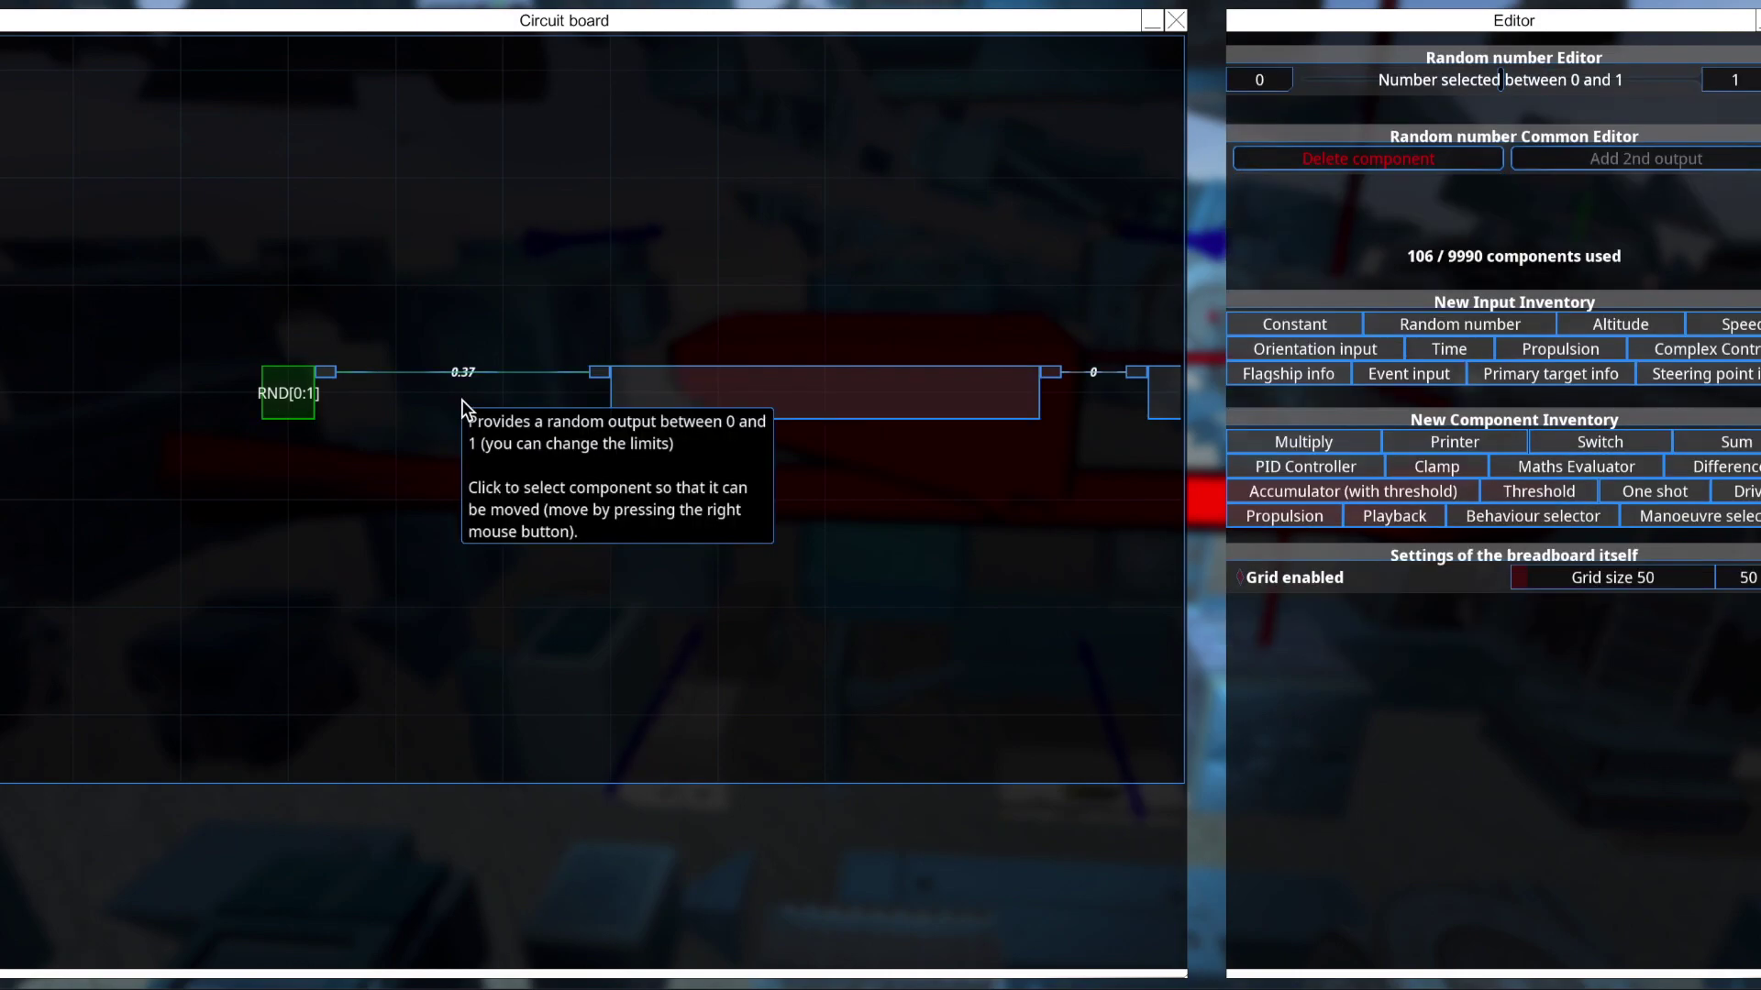
right_click(466, 408)
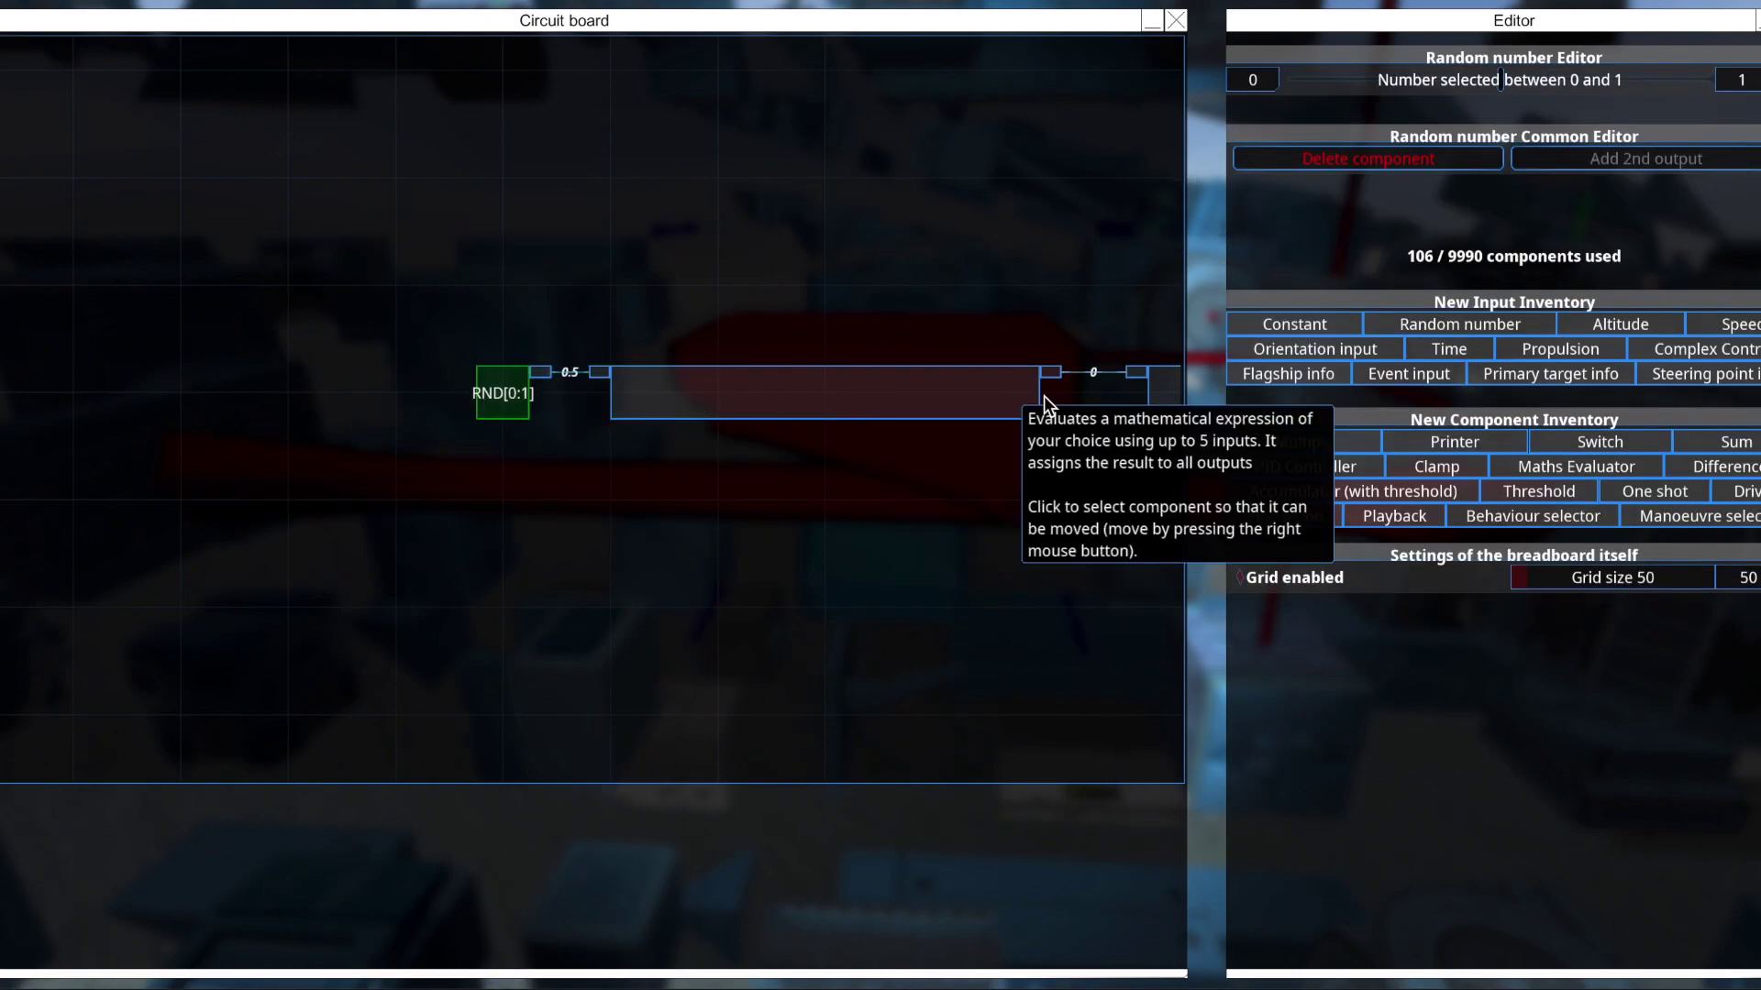
Set the blank maths evaluator's expression to a.
click(938, 400)
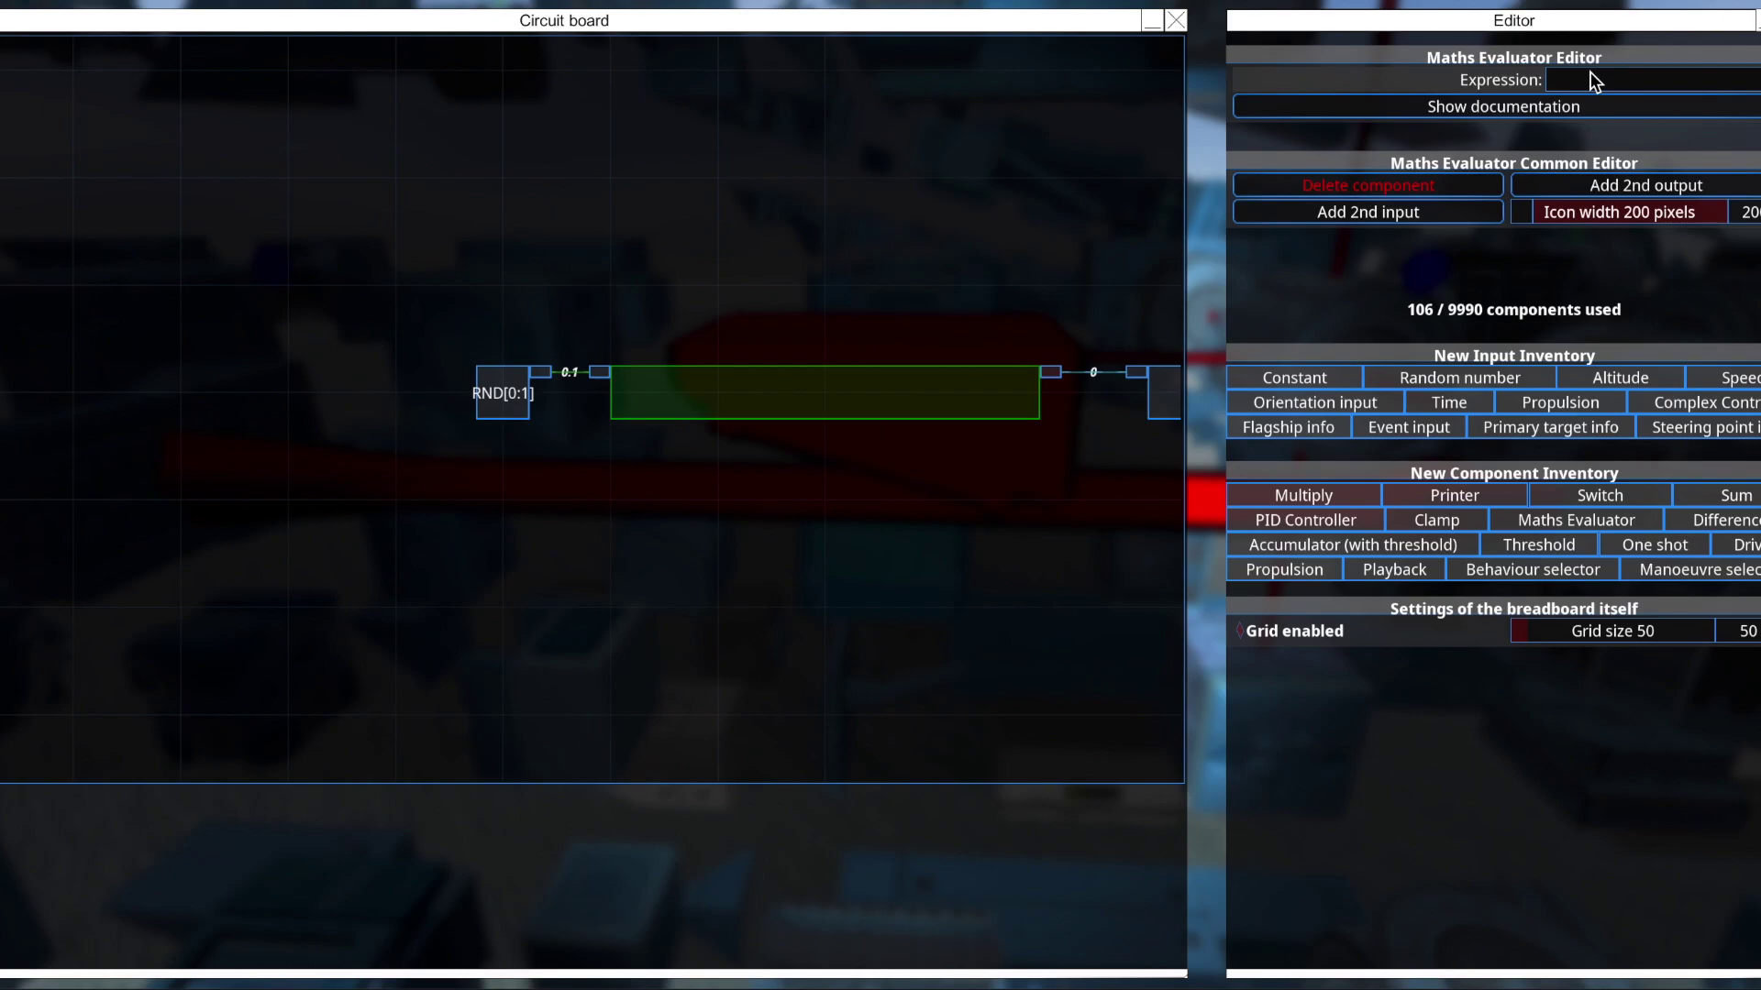
click(1589, 73)
text(a)
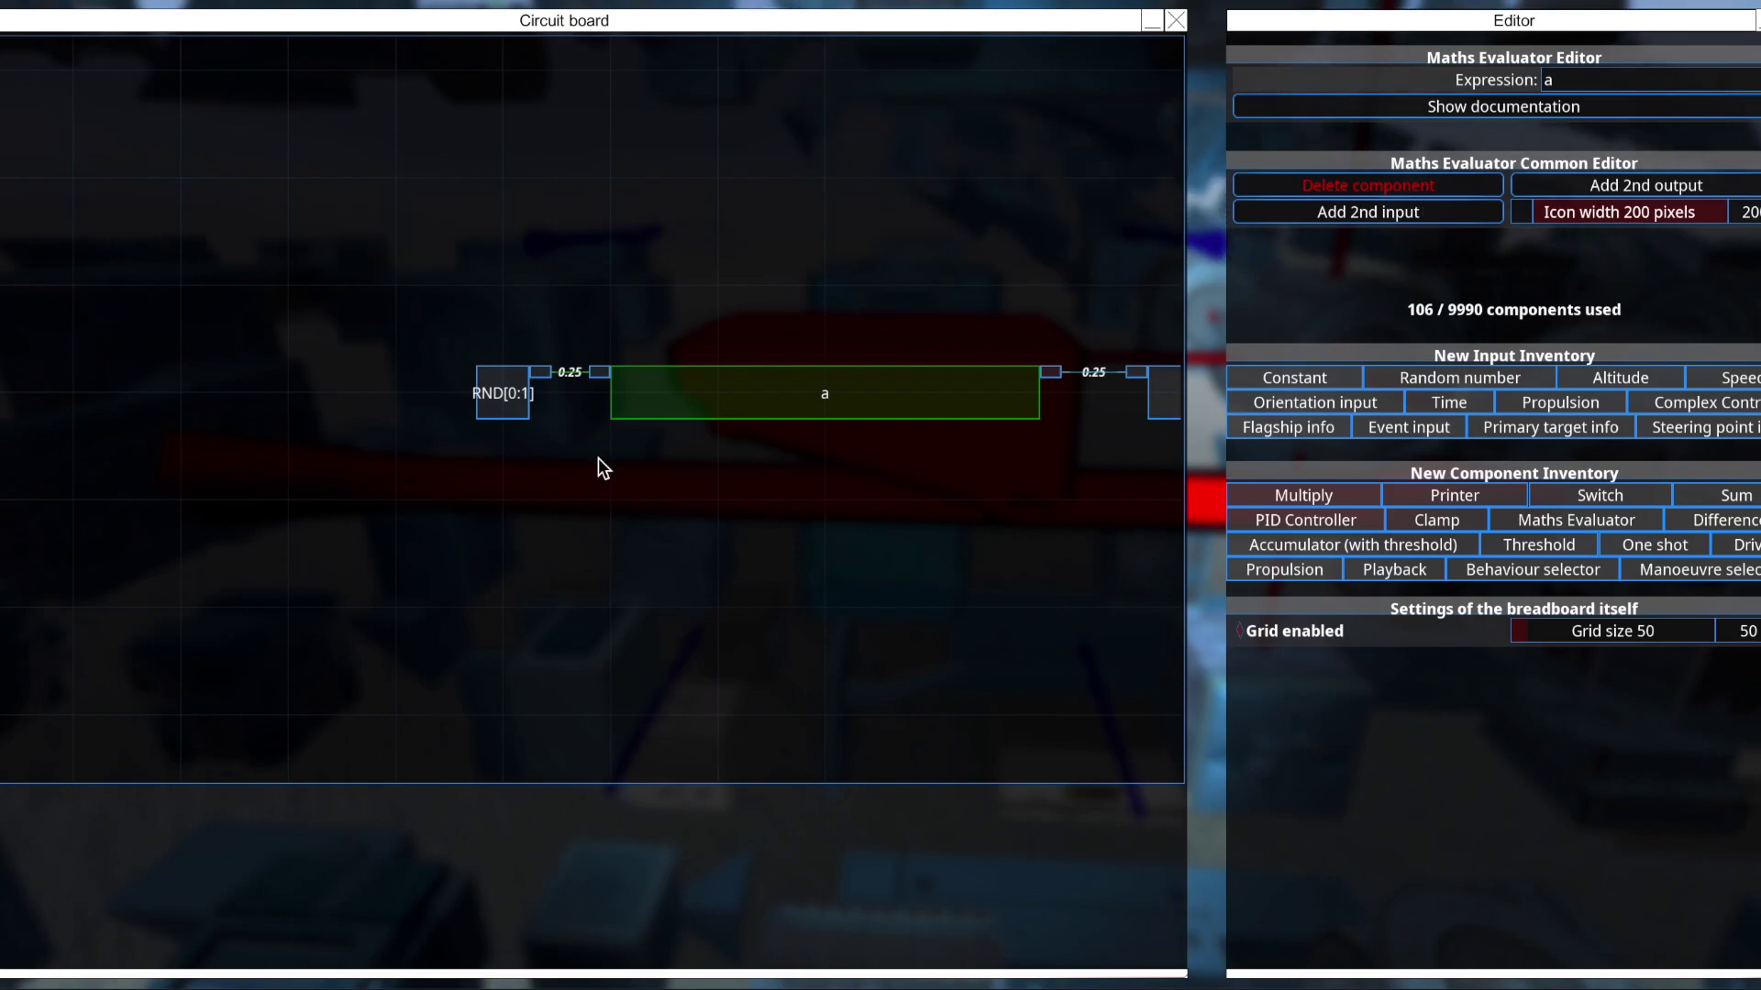
Replace the maths evaluator's expression with if(output(2) < 0, 5, output(2) - b).
click(492, 380)
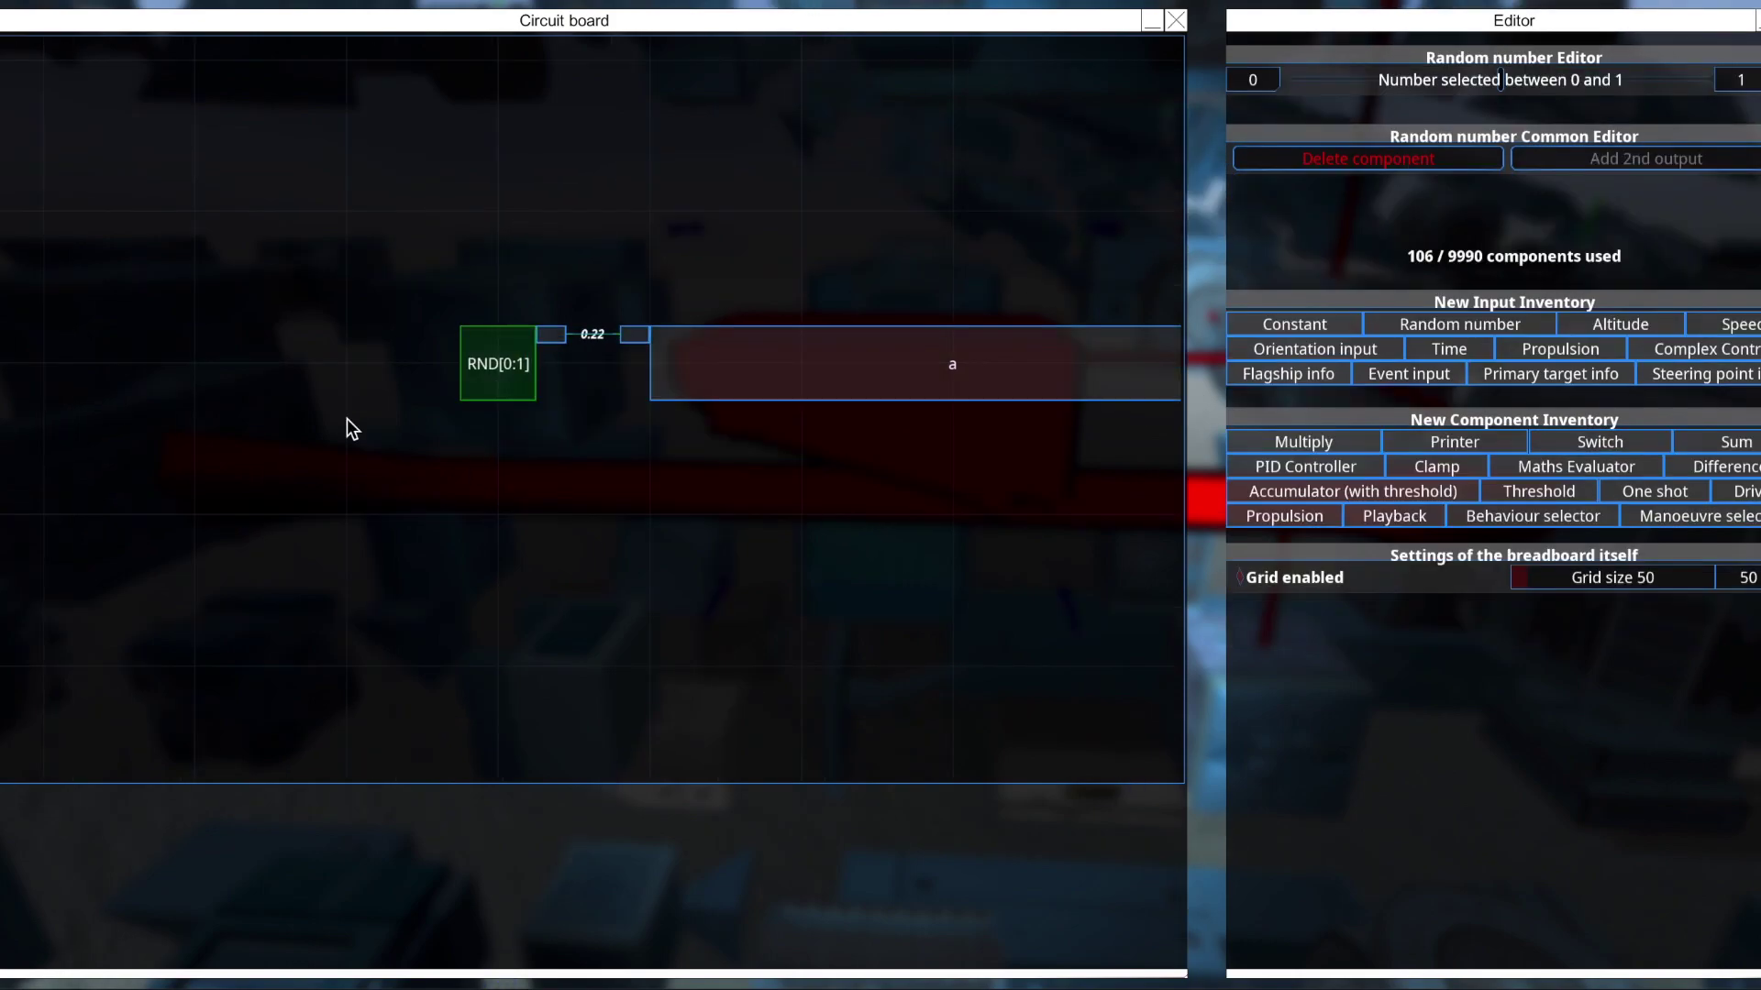
scroll(367, 394, down, 2)
scroll(686, 376, up, 1)
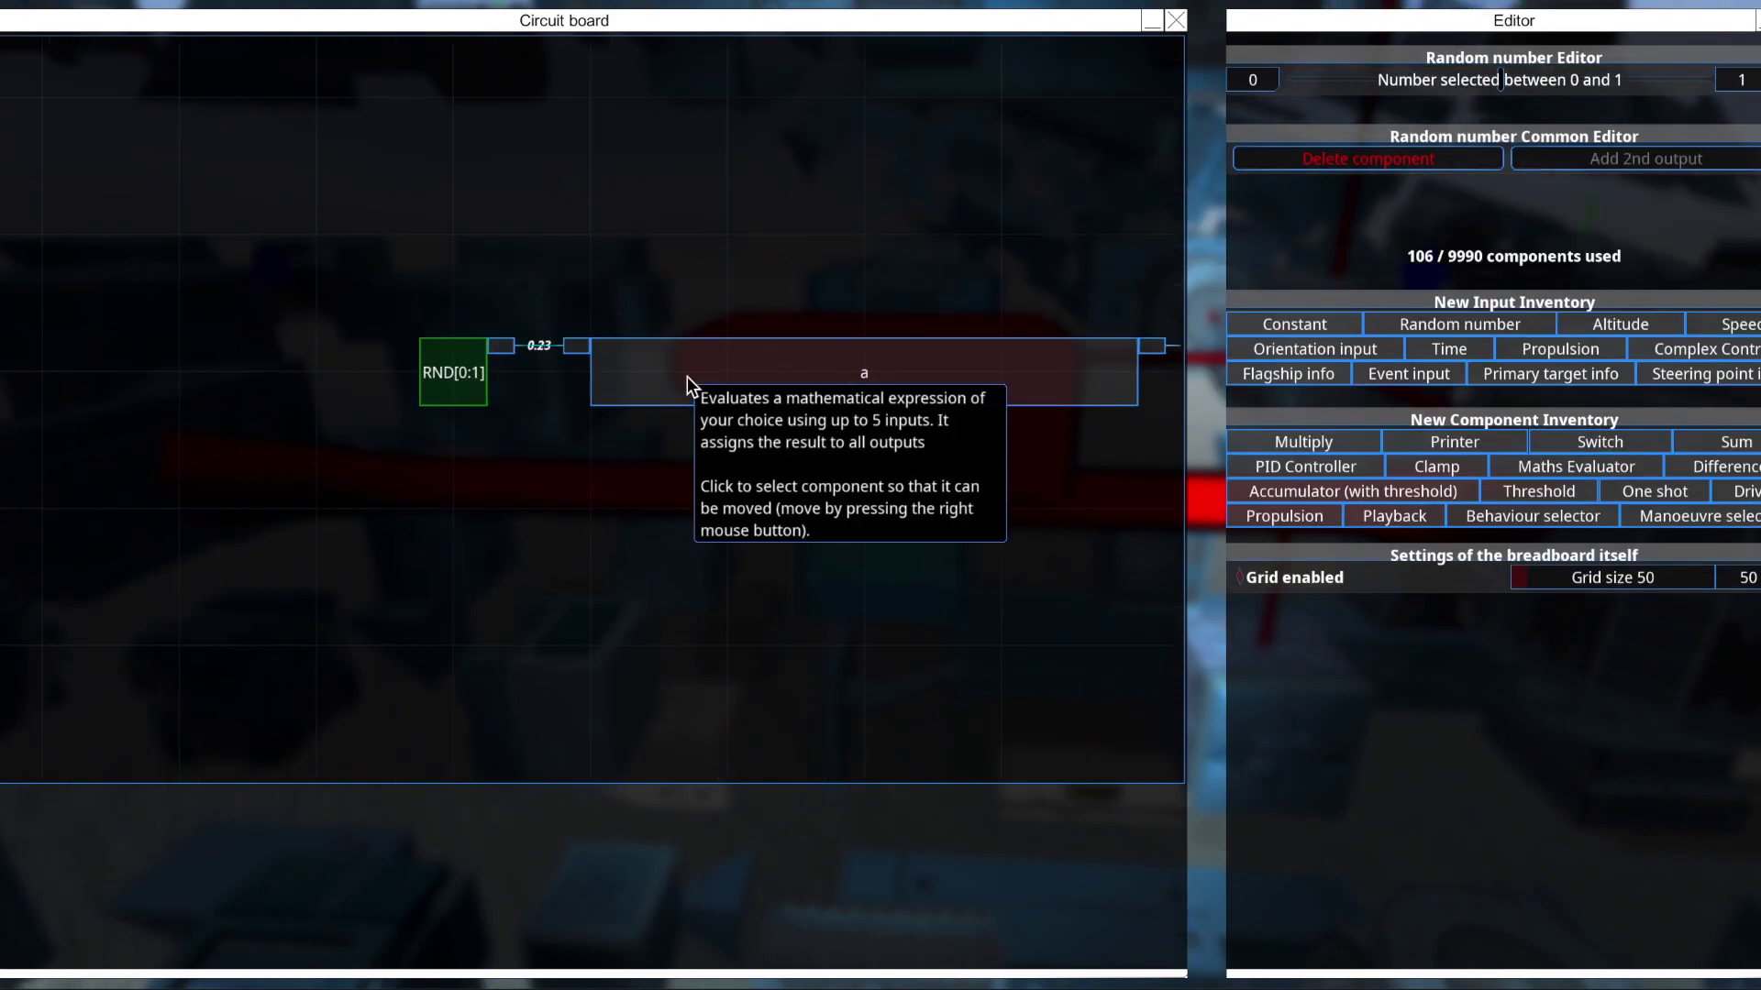
click(686, 376)
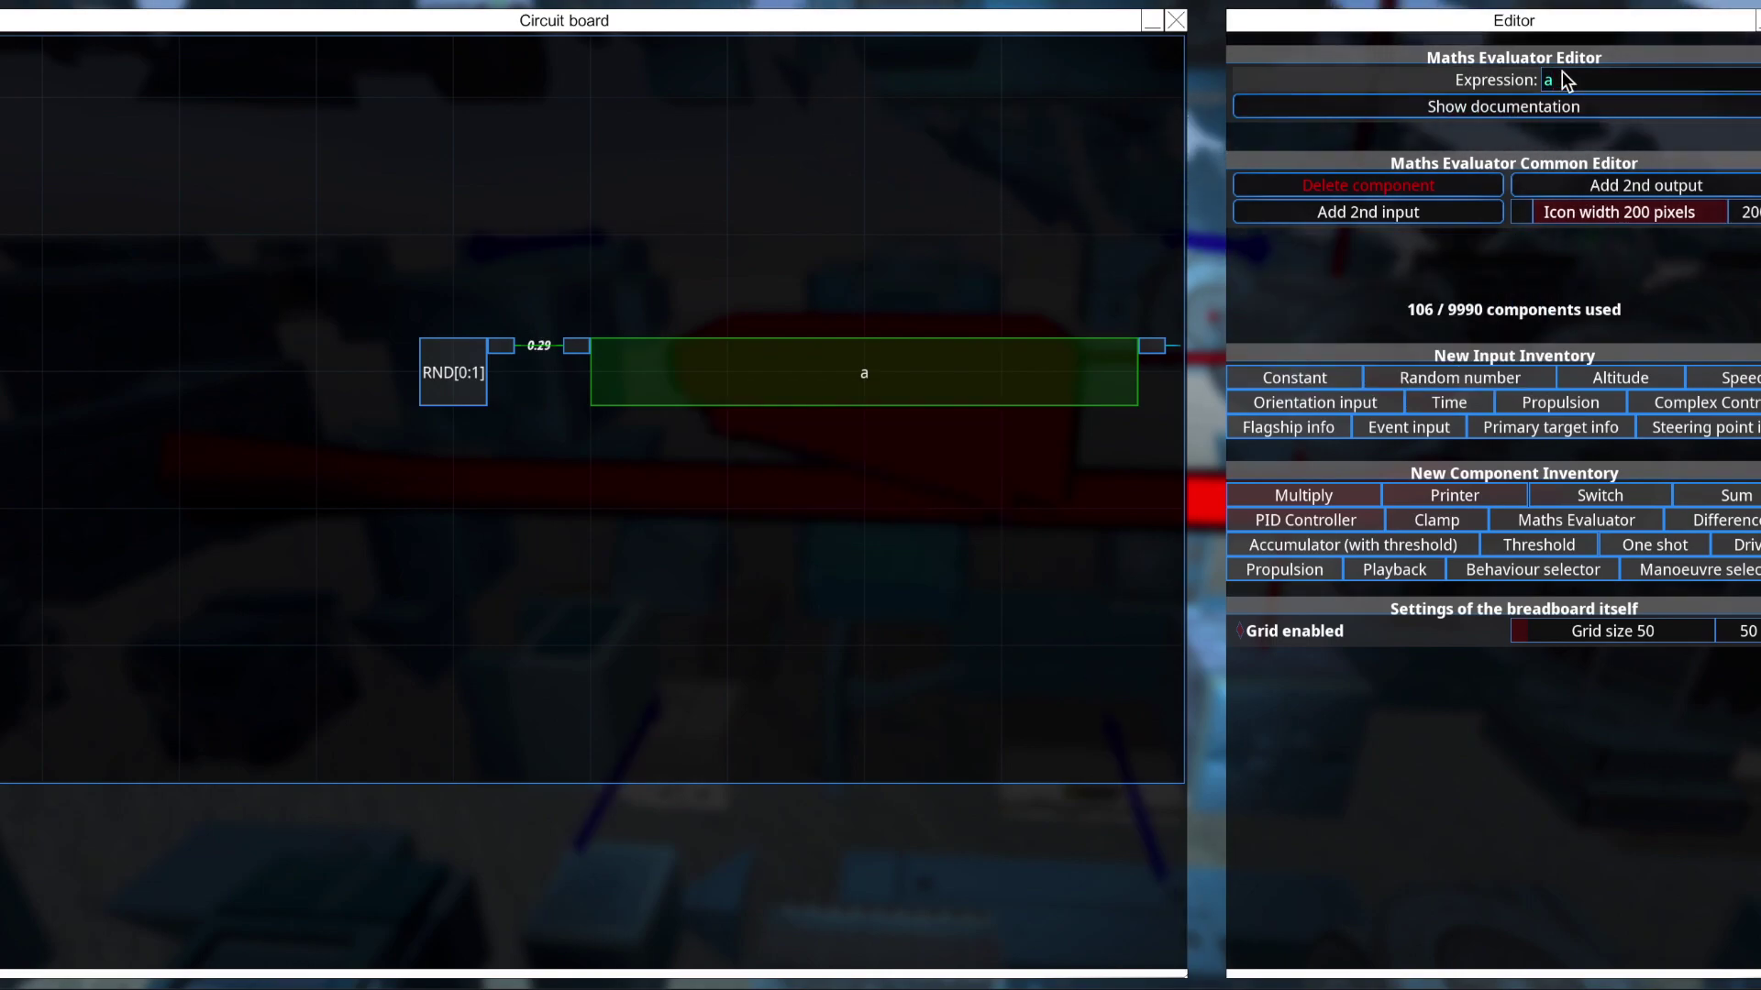
key(BackSpace)
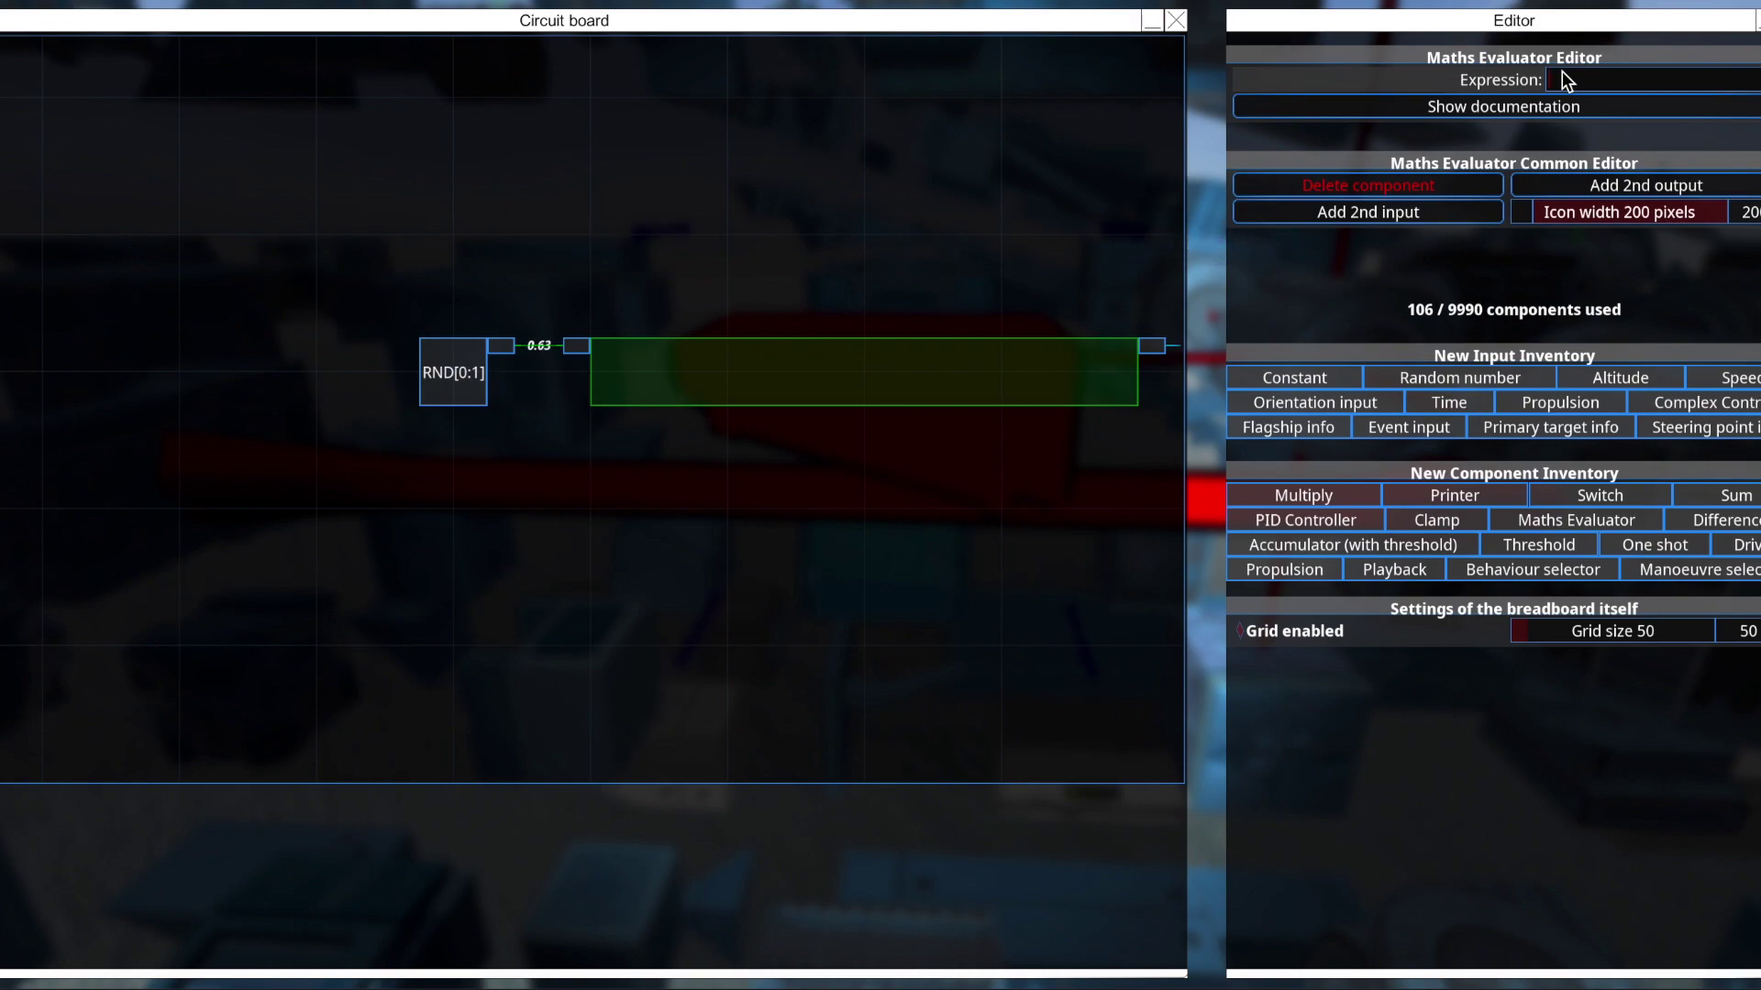
text(if)
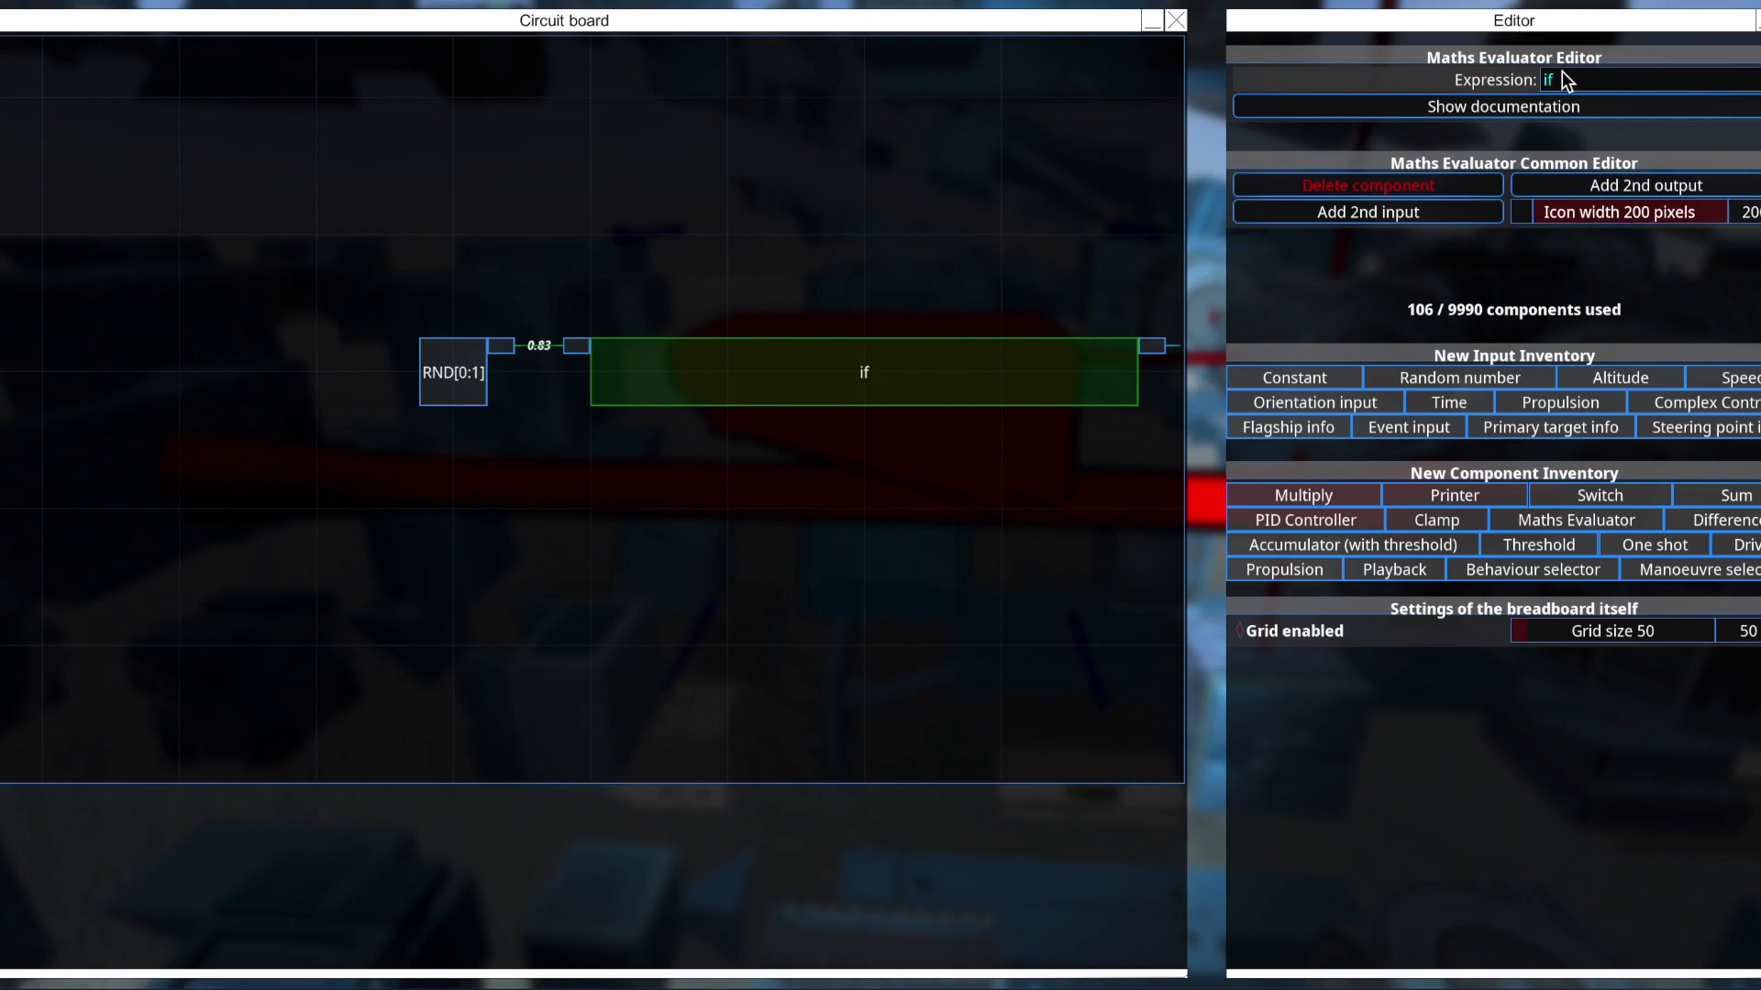
text((output(2))
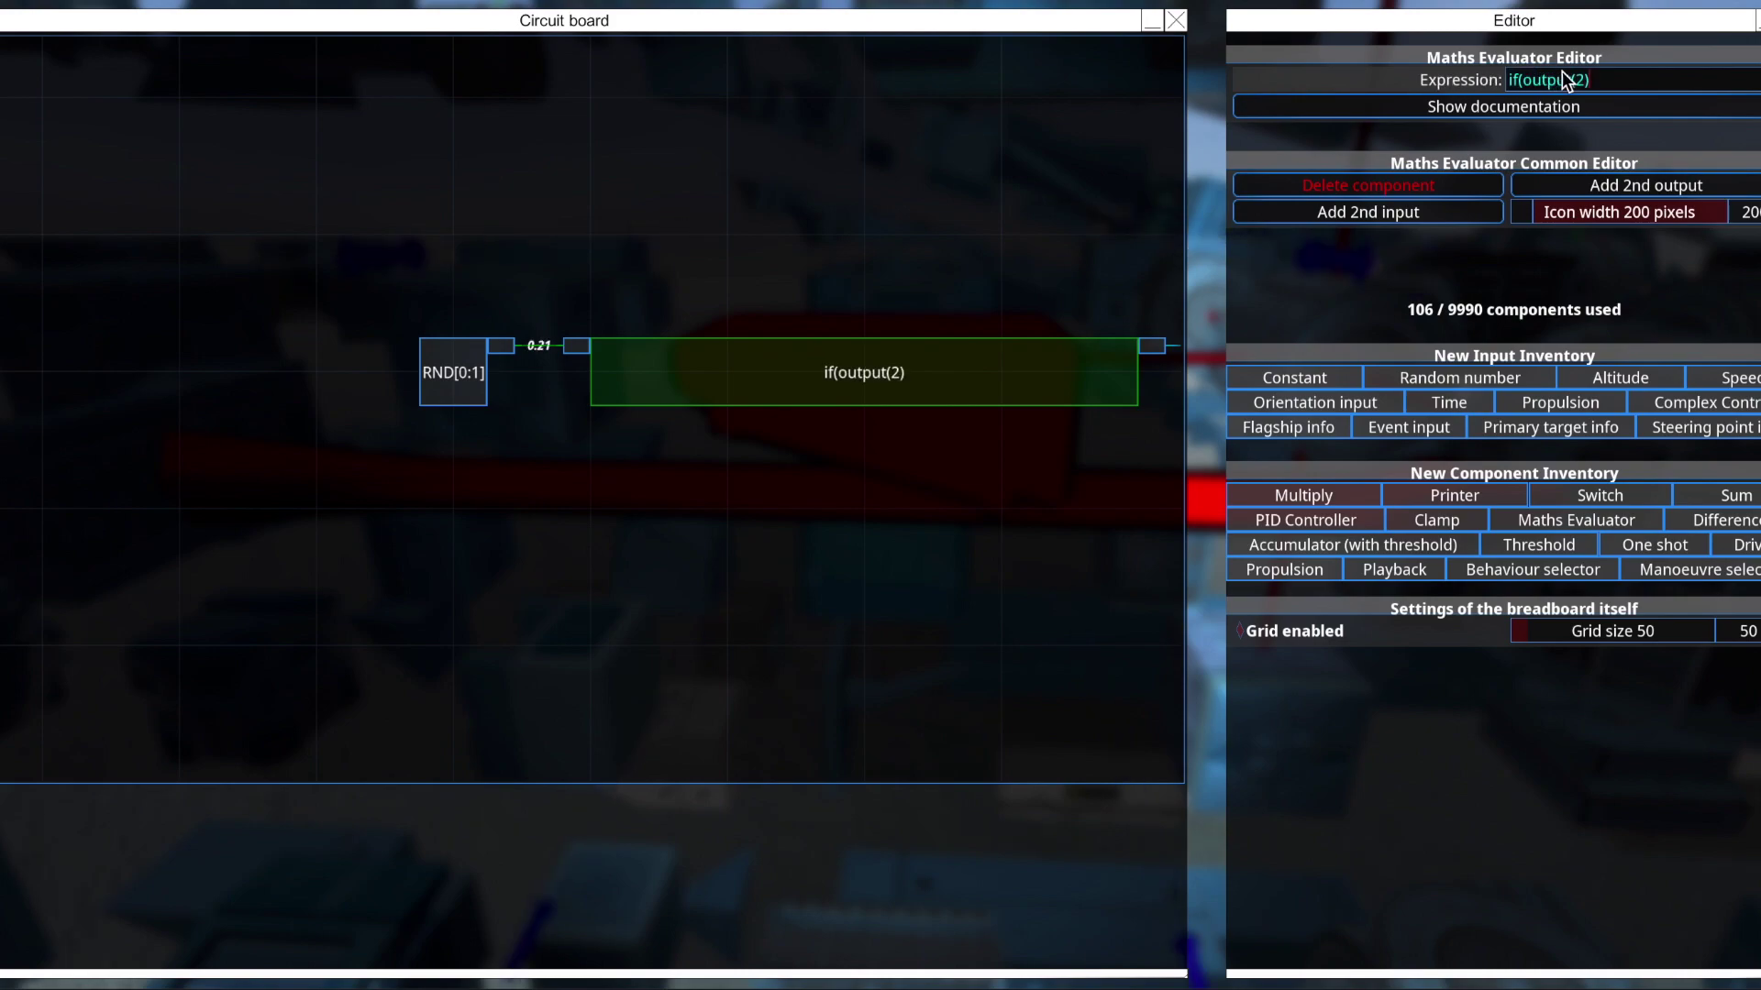
text( <)
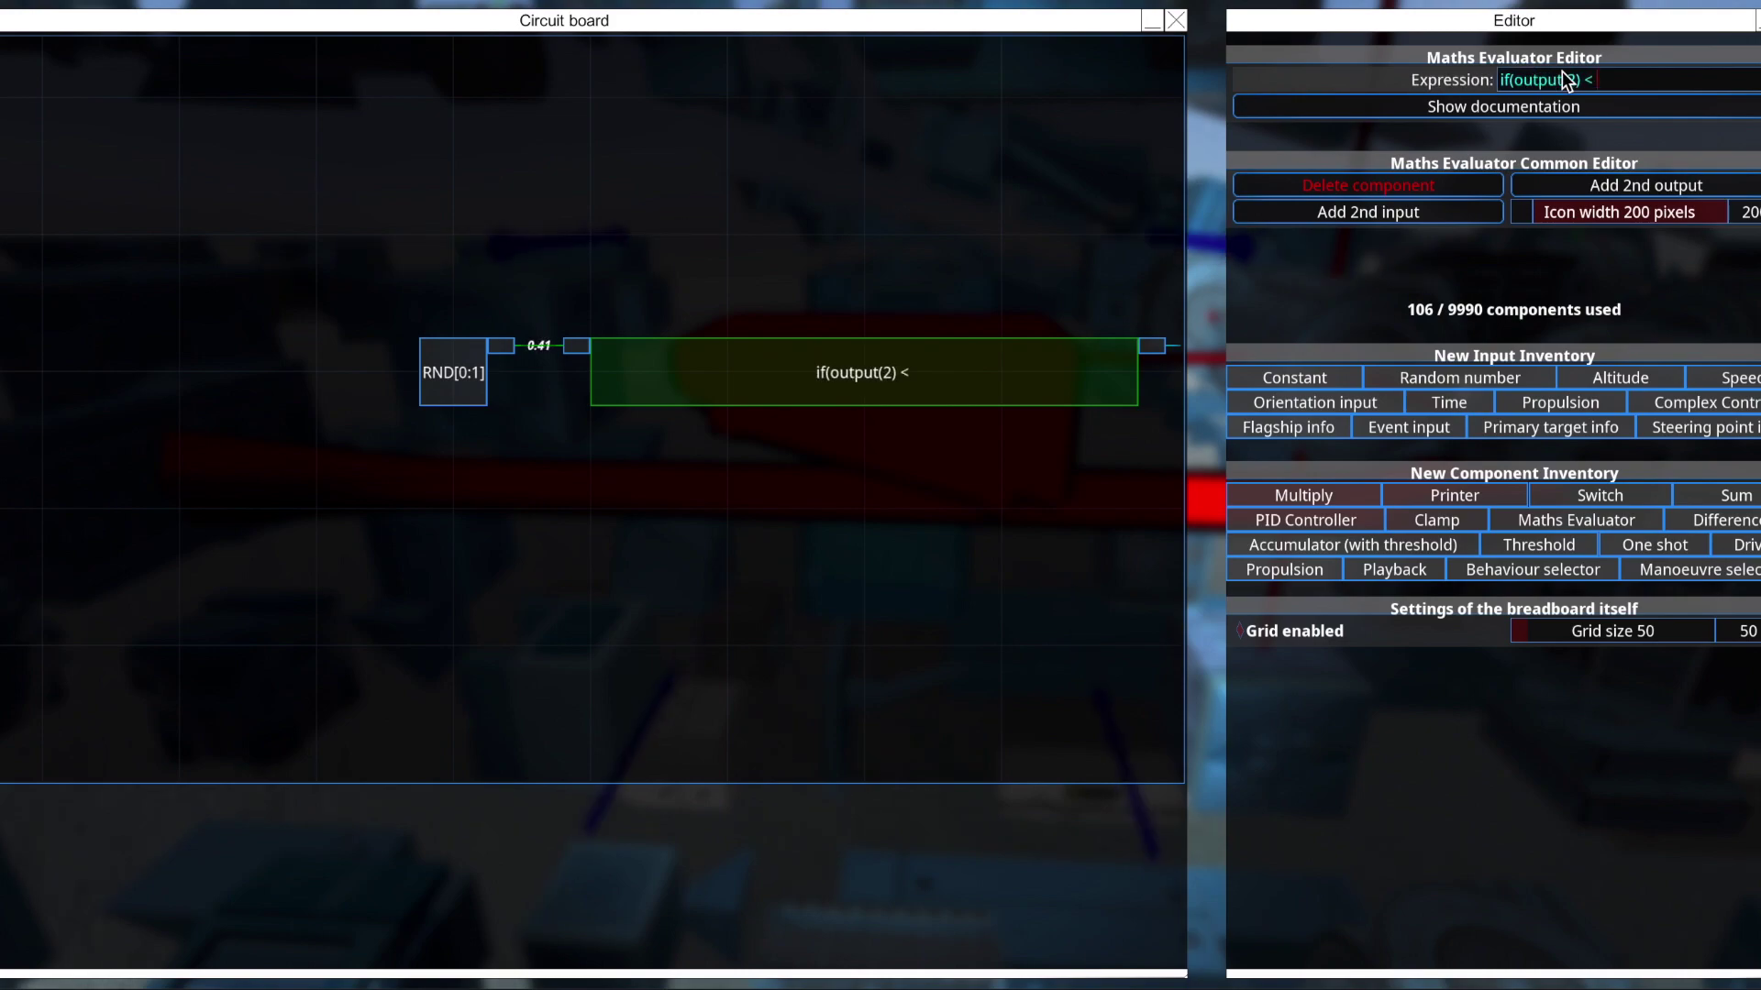
text( 0,)
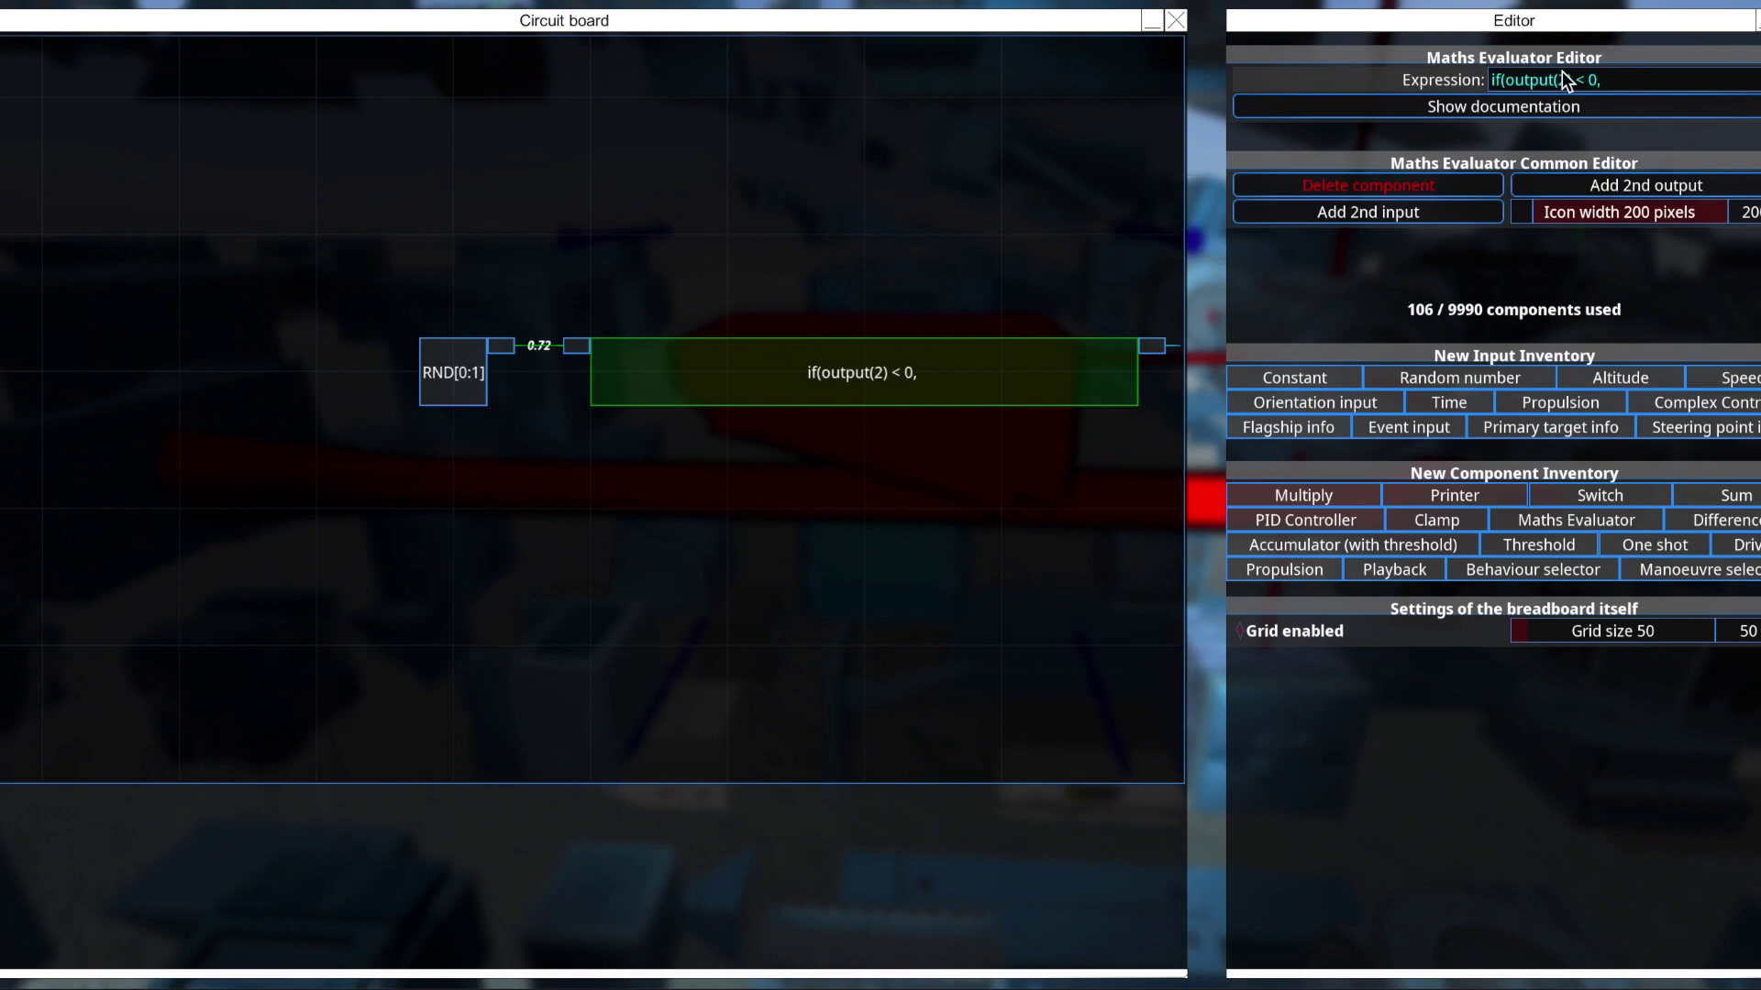
text( 5)
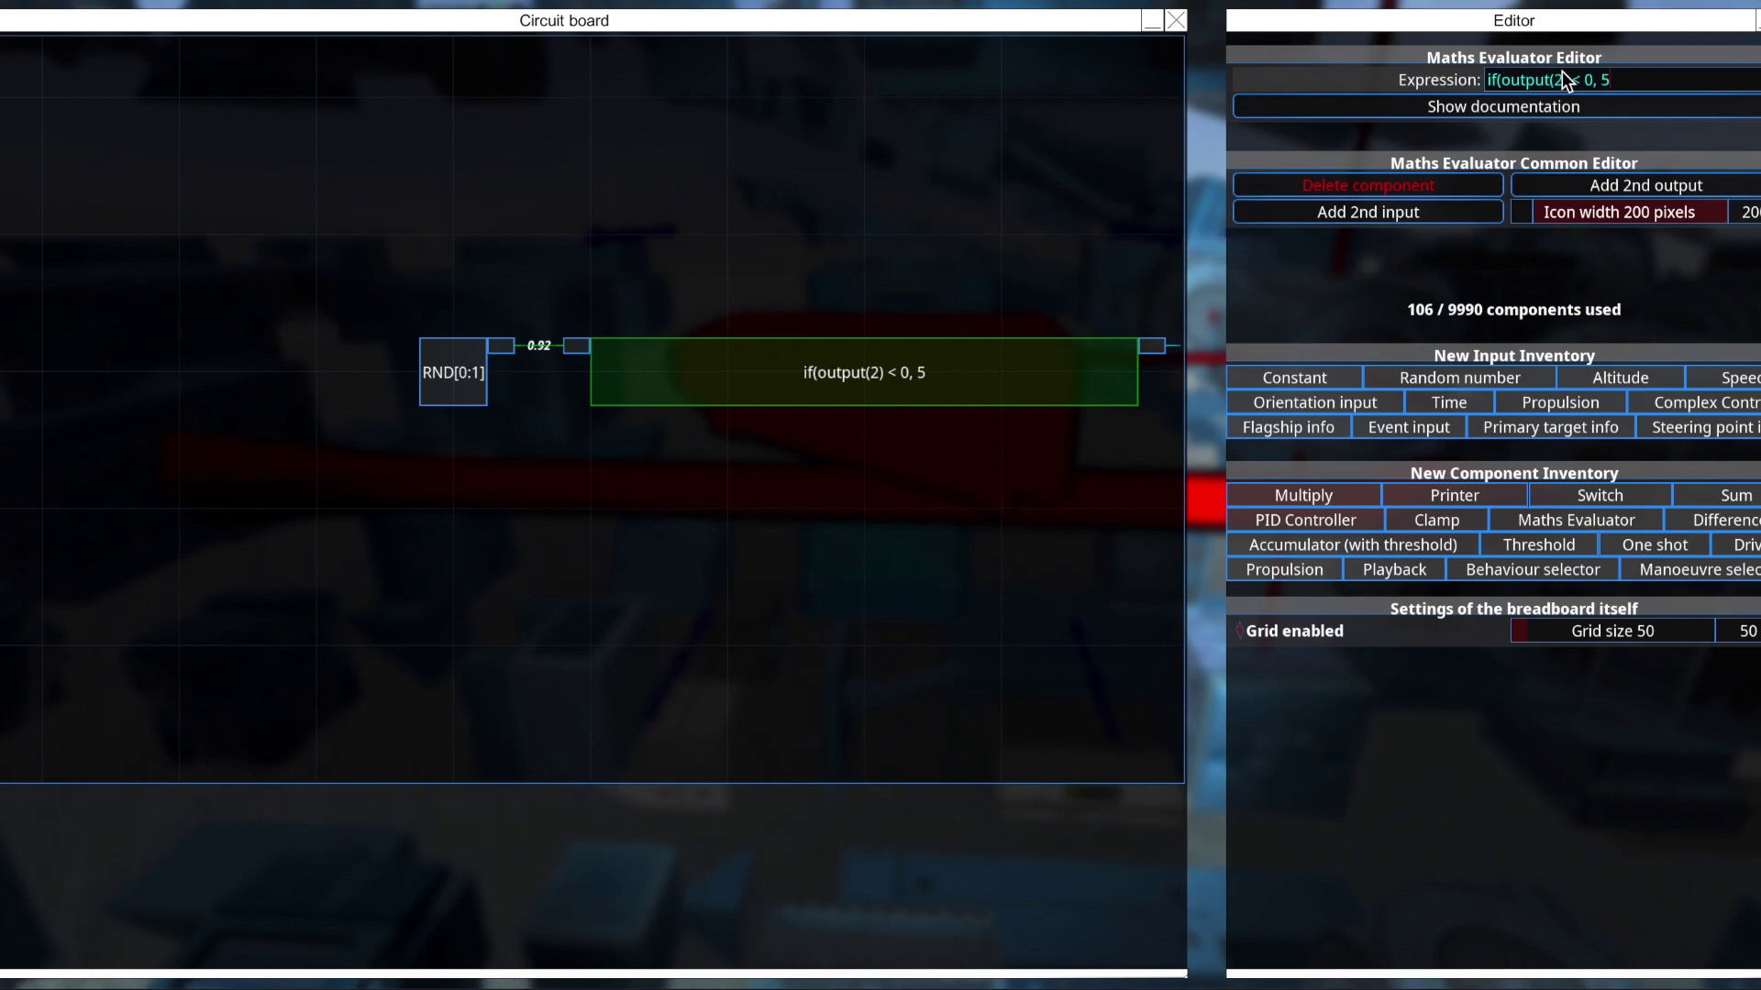
text(,)
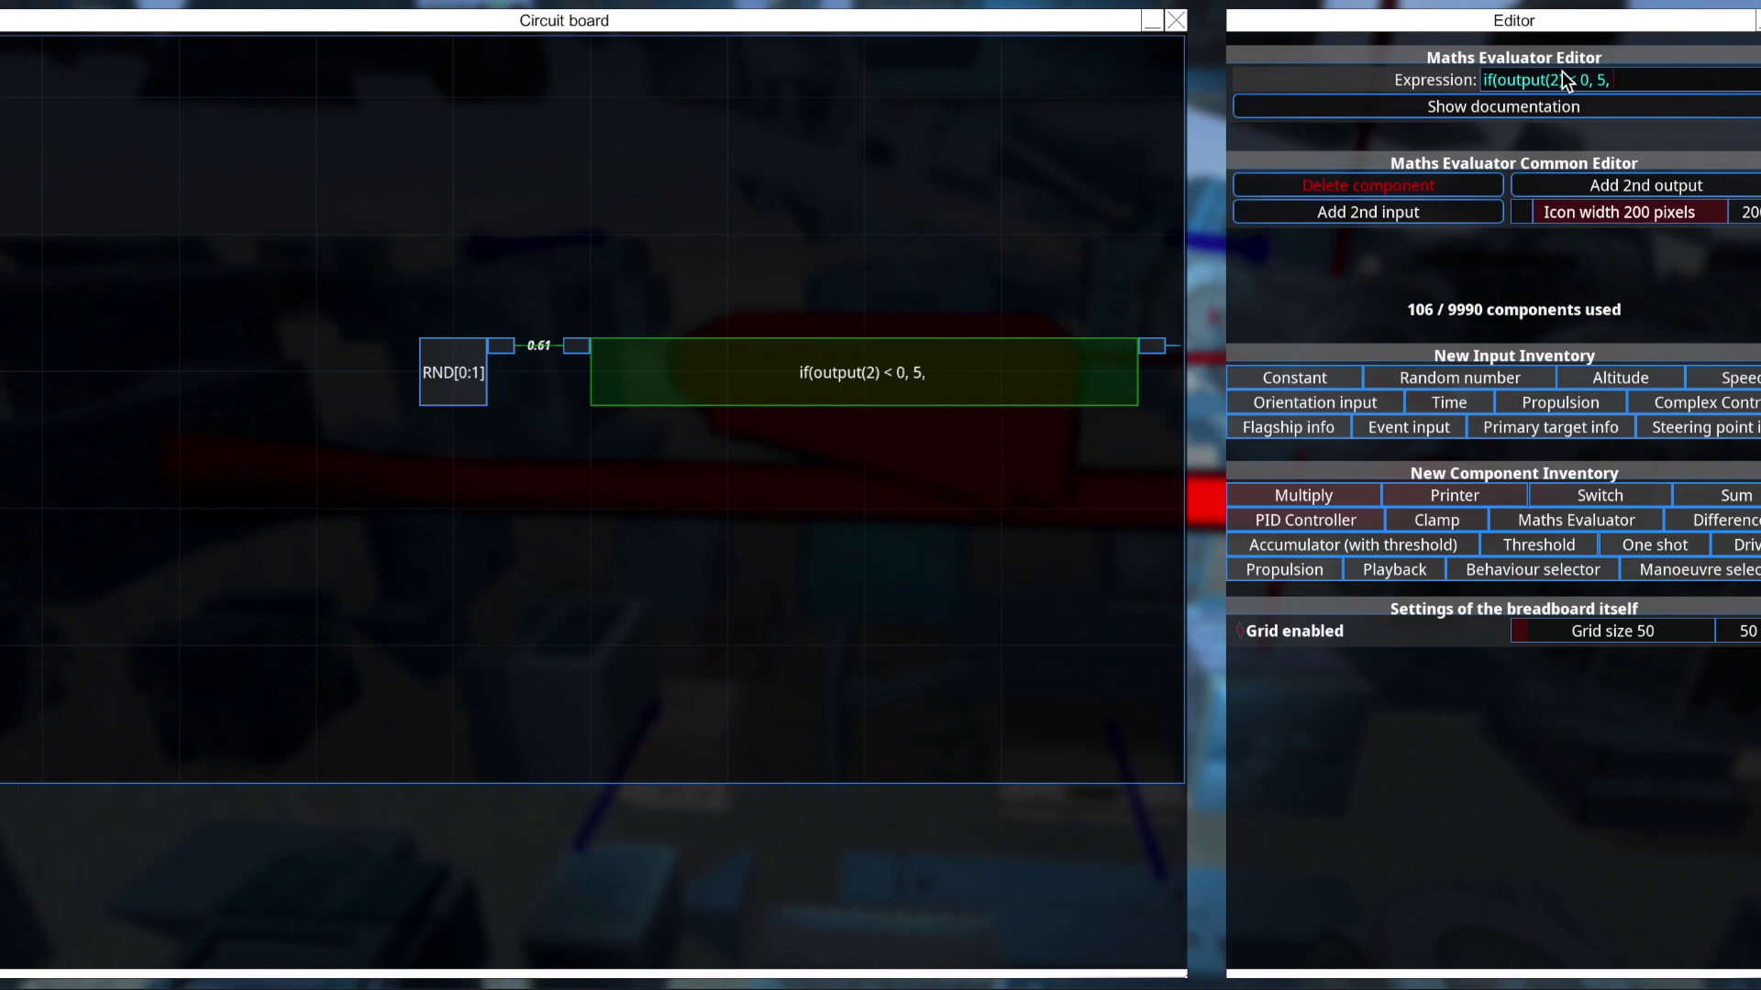
text( output(2))
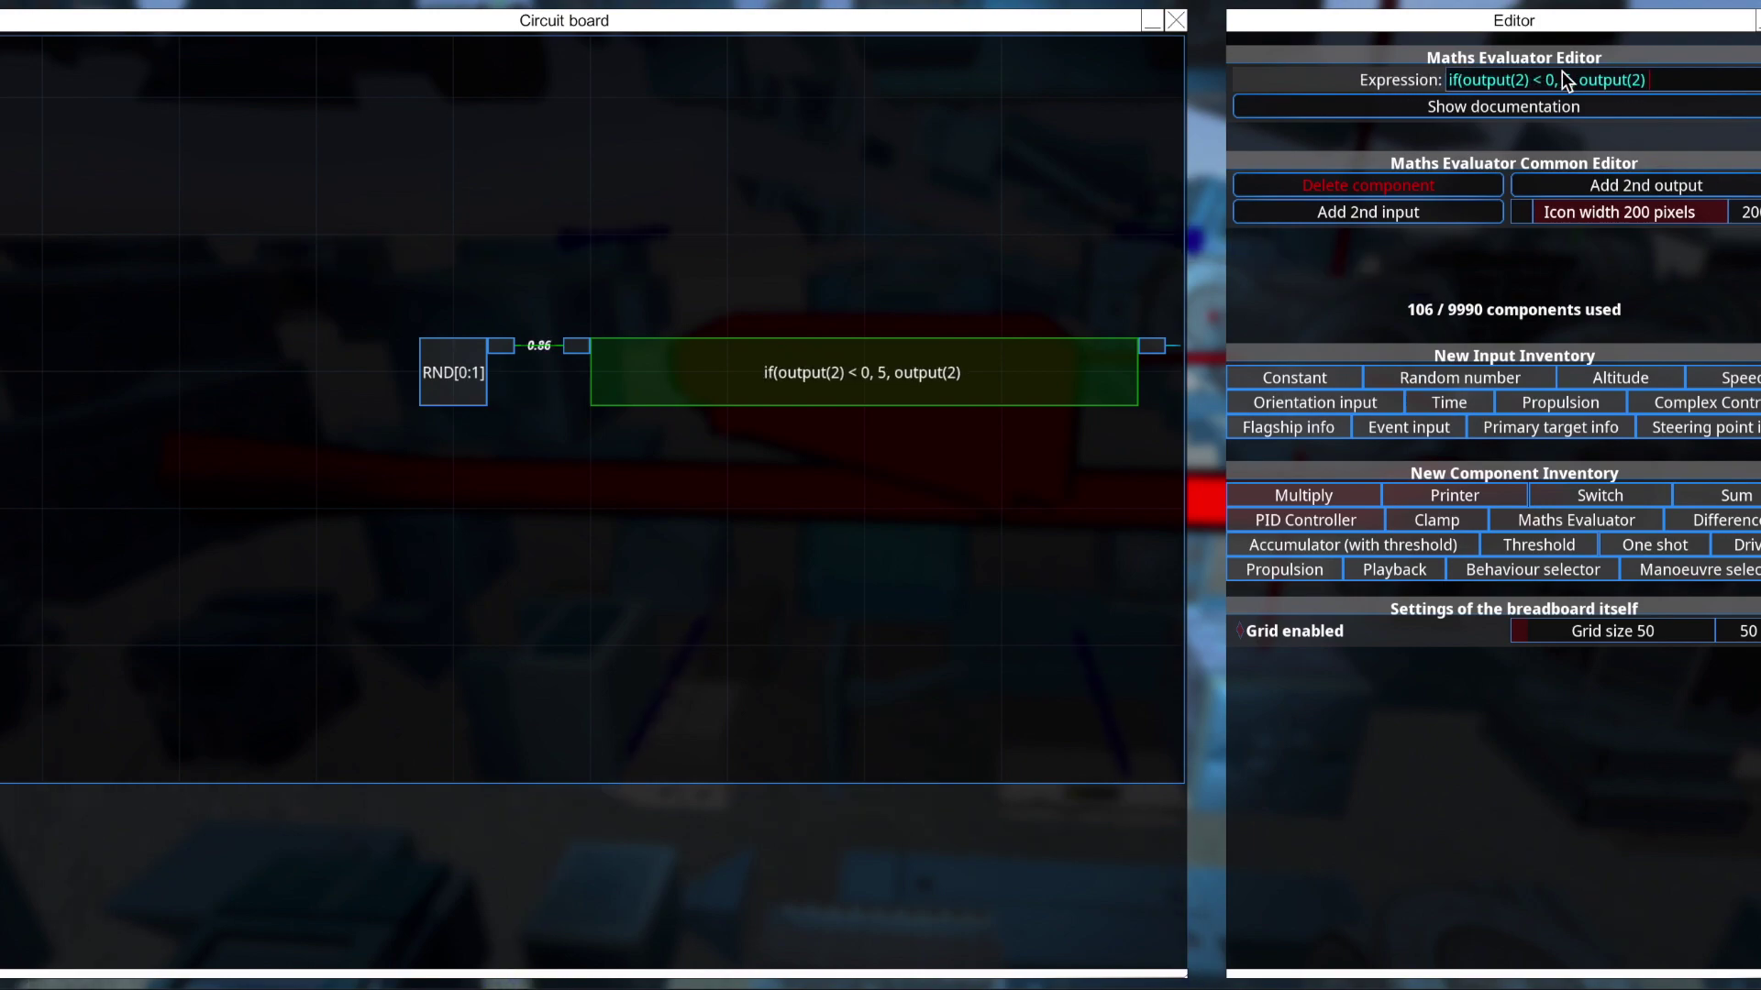
text( - b))
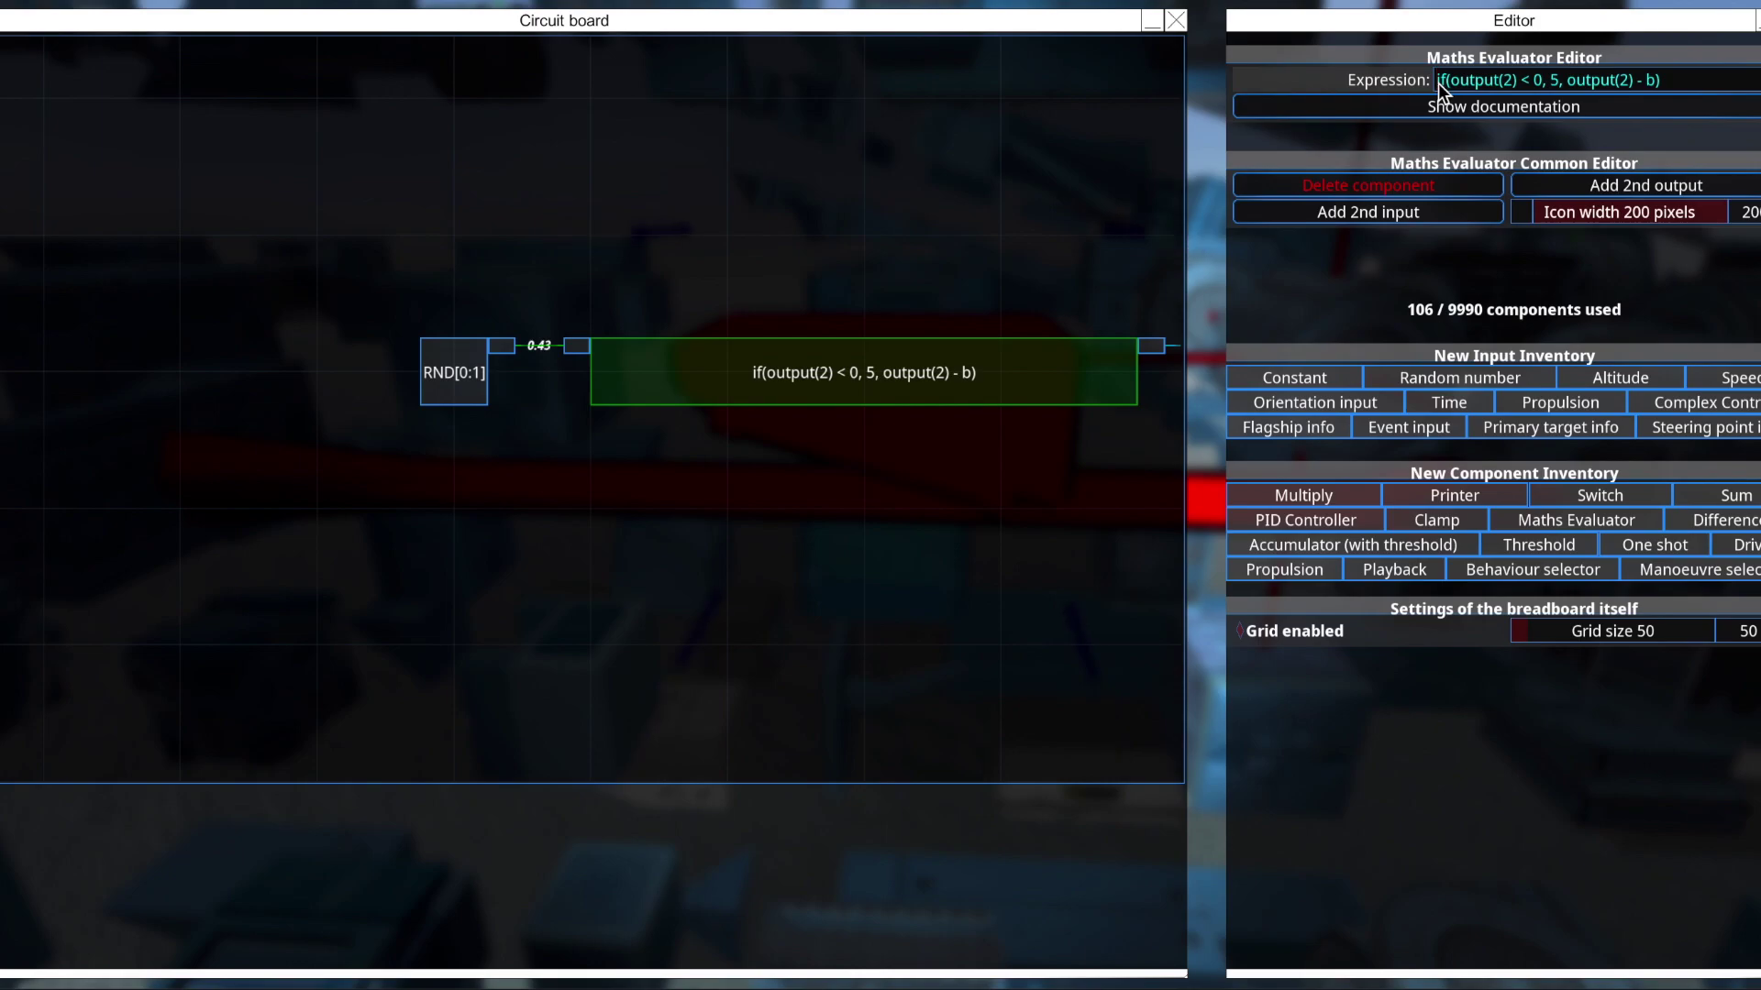
Add a Time component set to Delta below the random number input and link it to the evaluator's second input.
scroll(888, 382, up, 1)
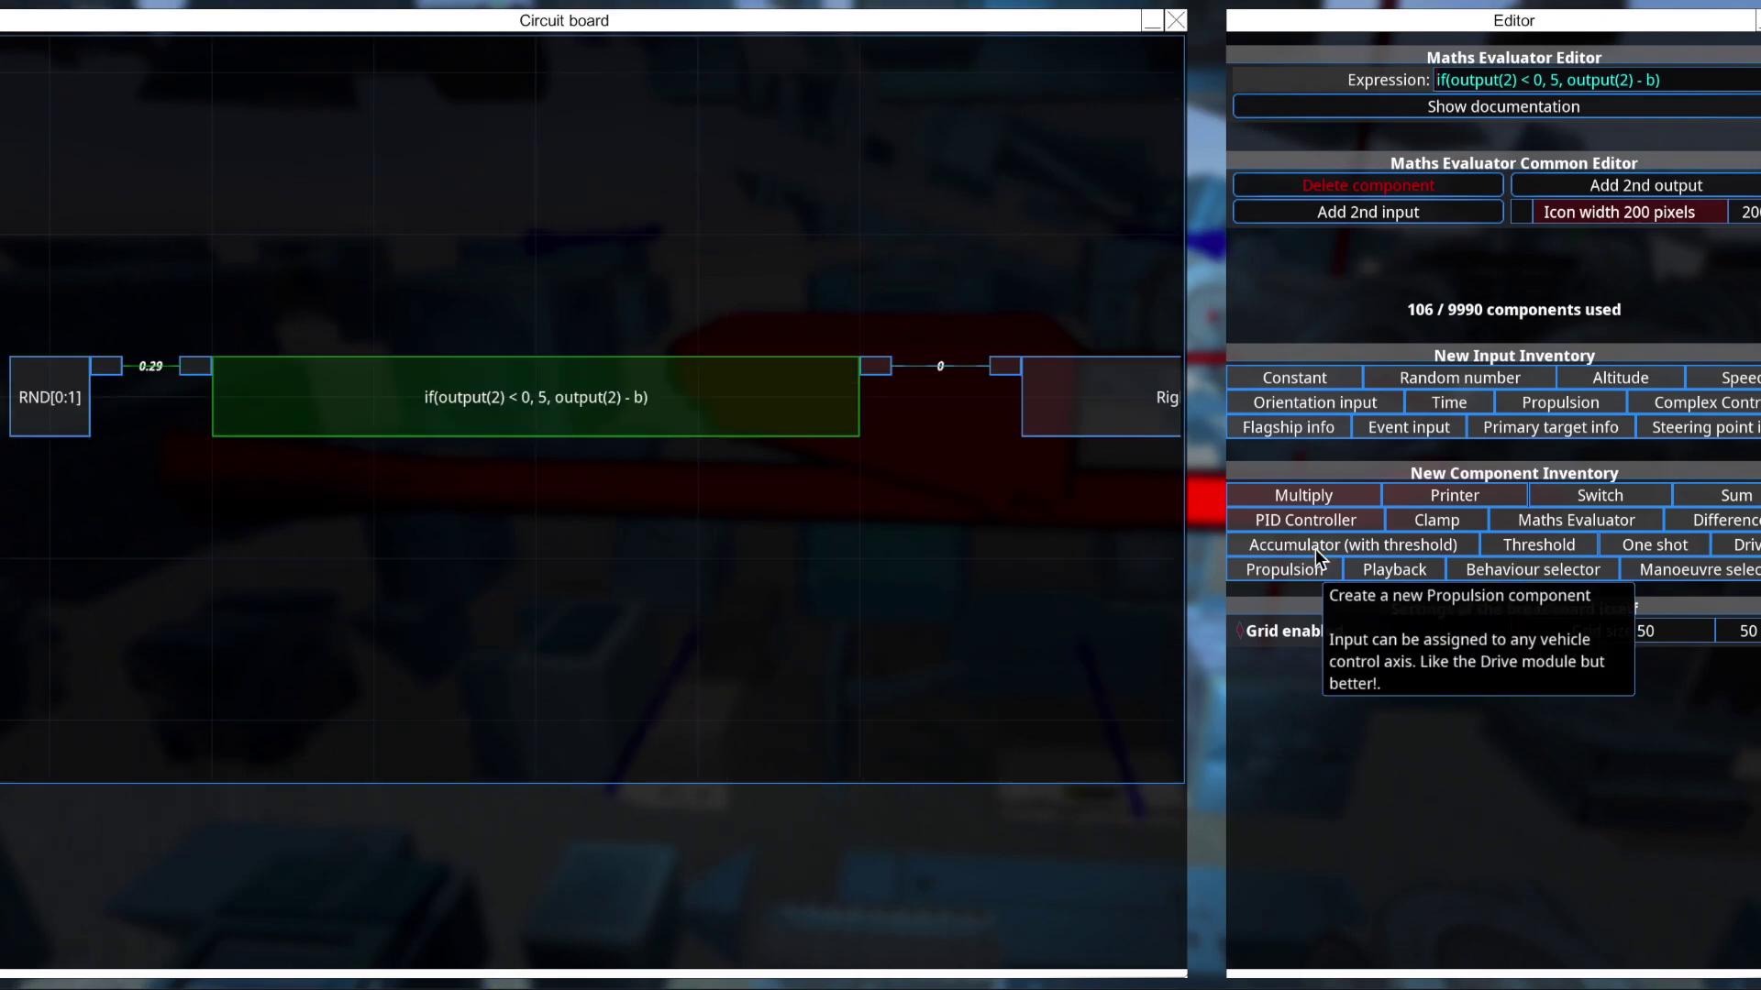
click(1442, 402)
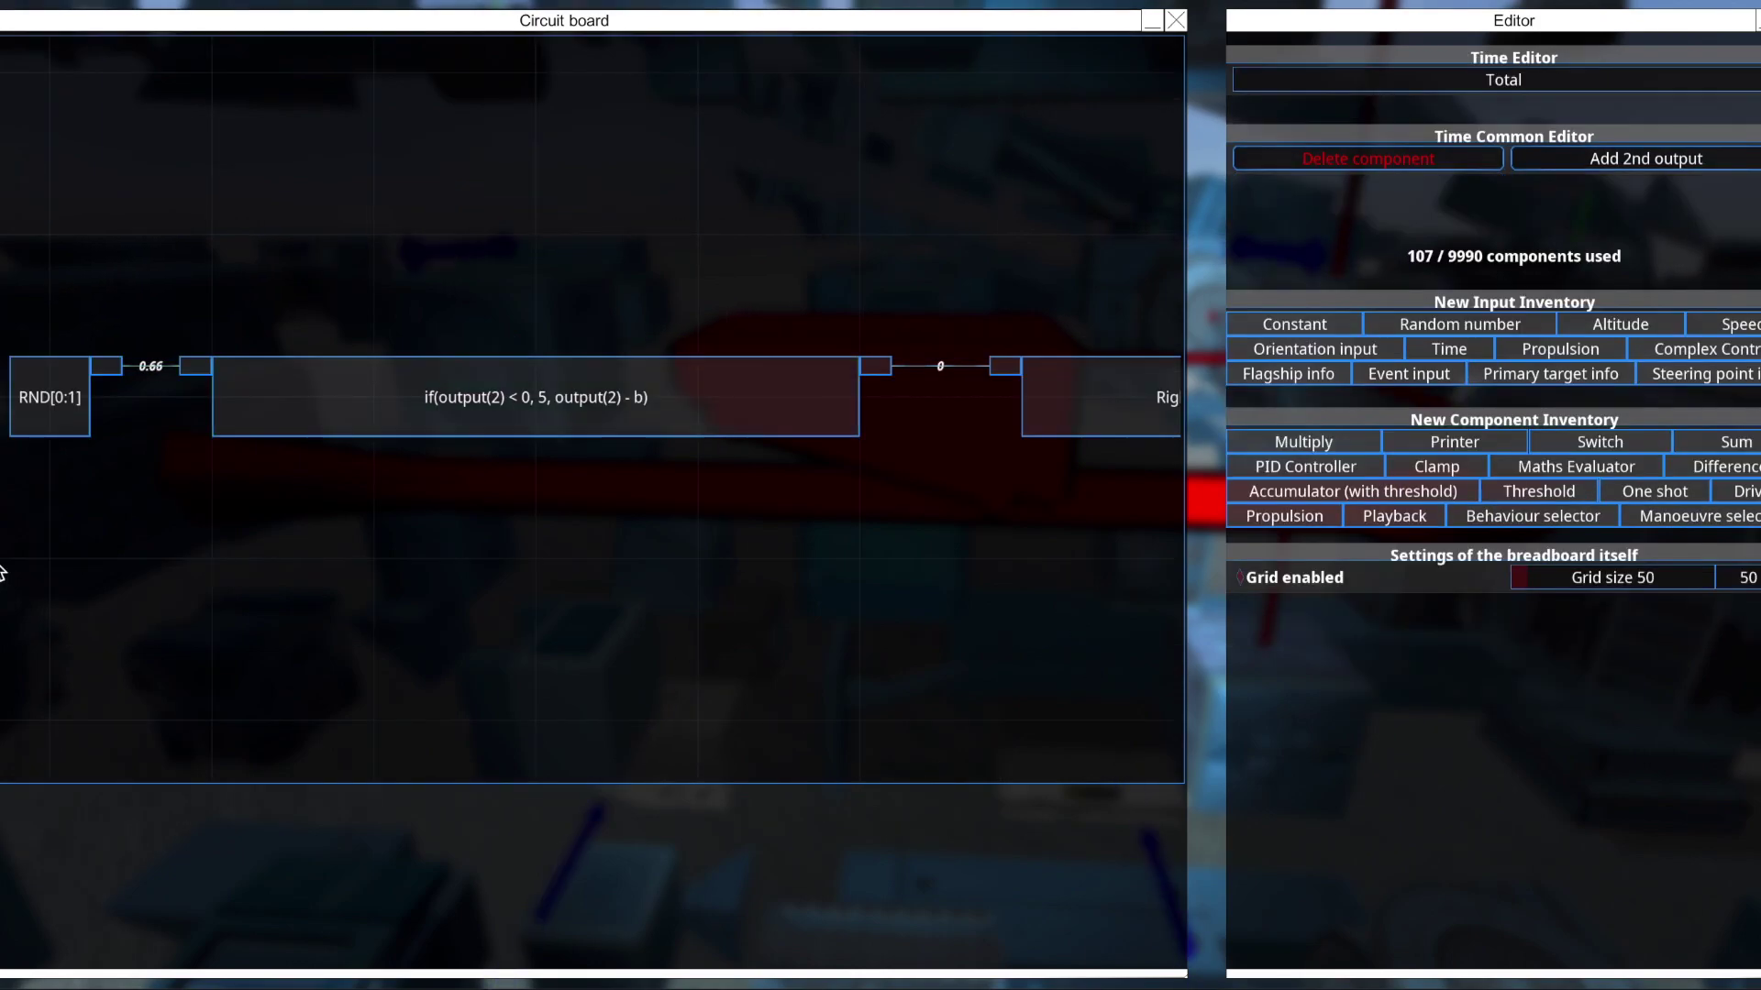
click(1626, 80)
click(1541, 134)
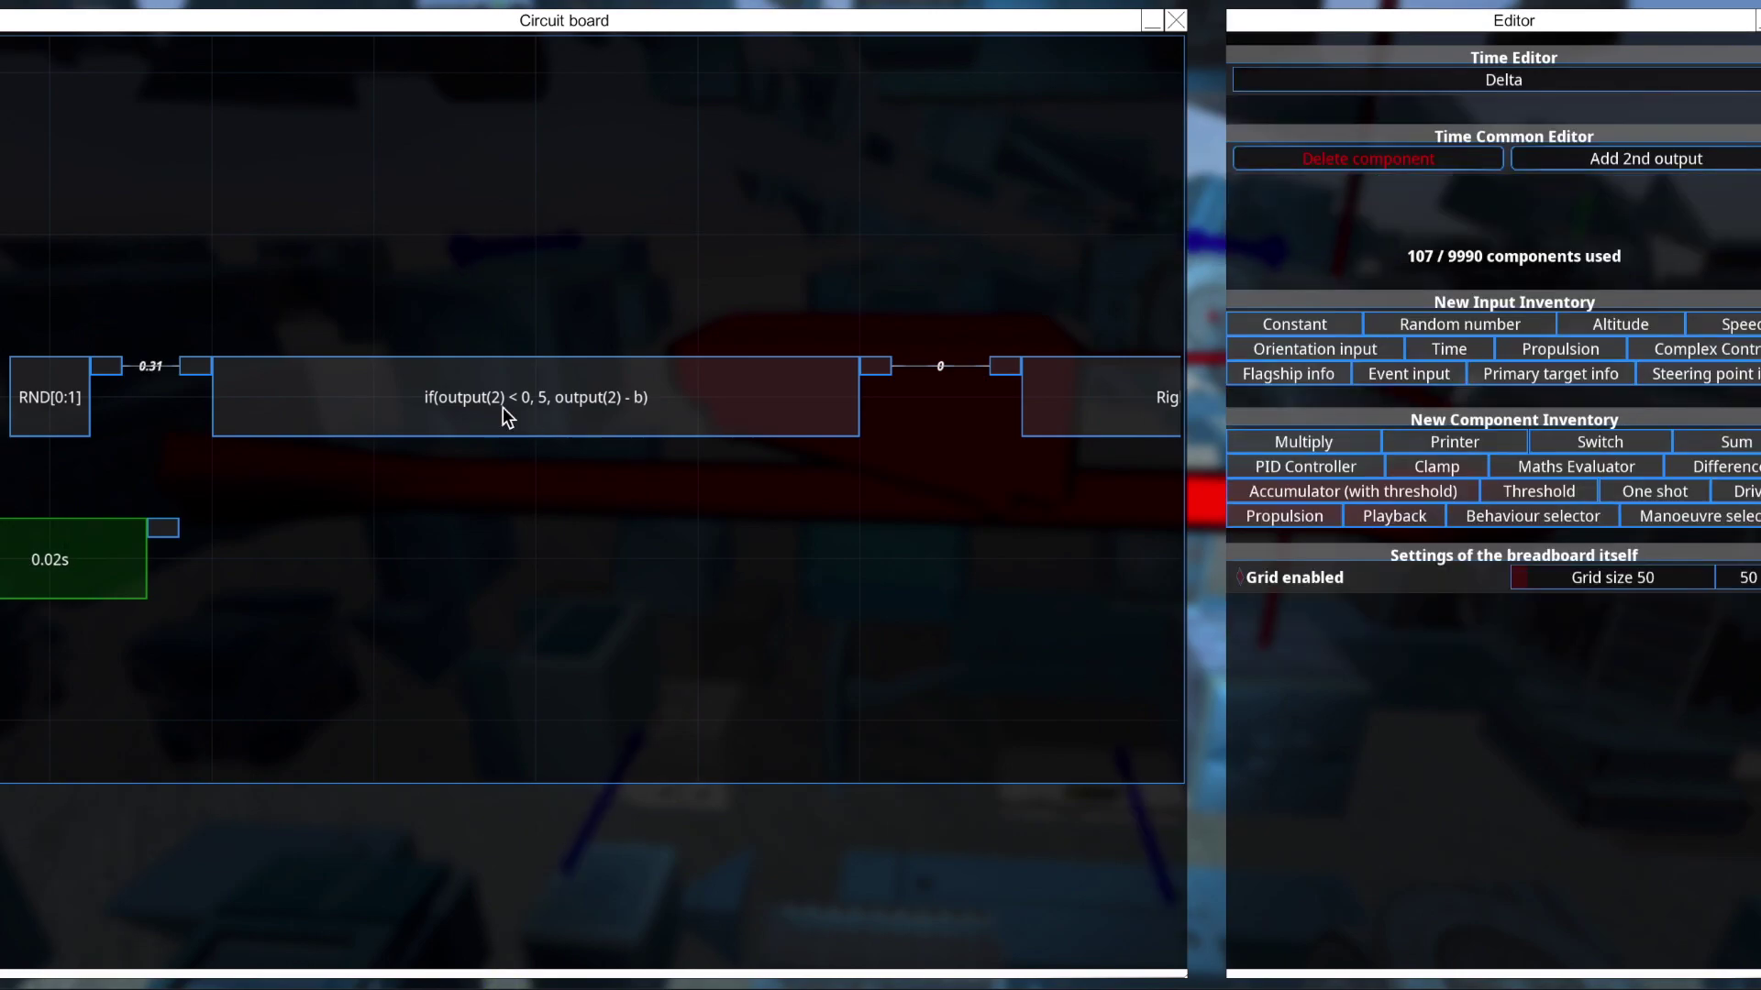
right_click(252, 427)
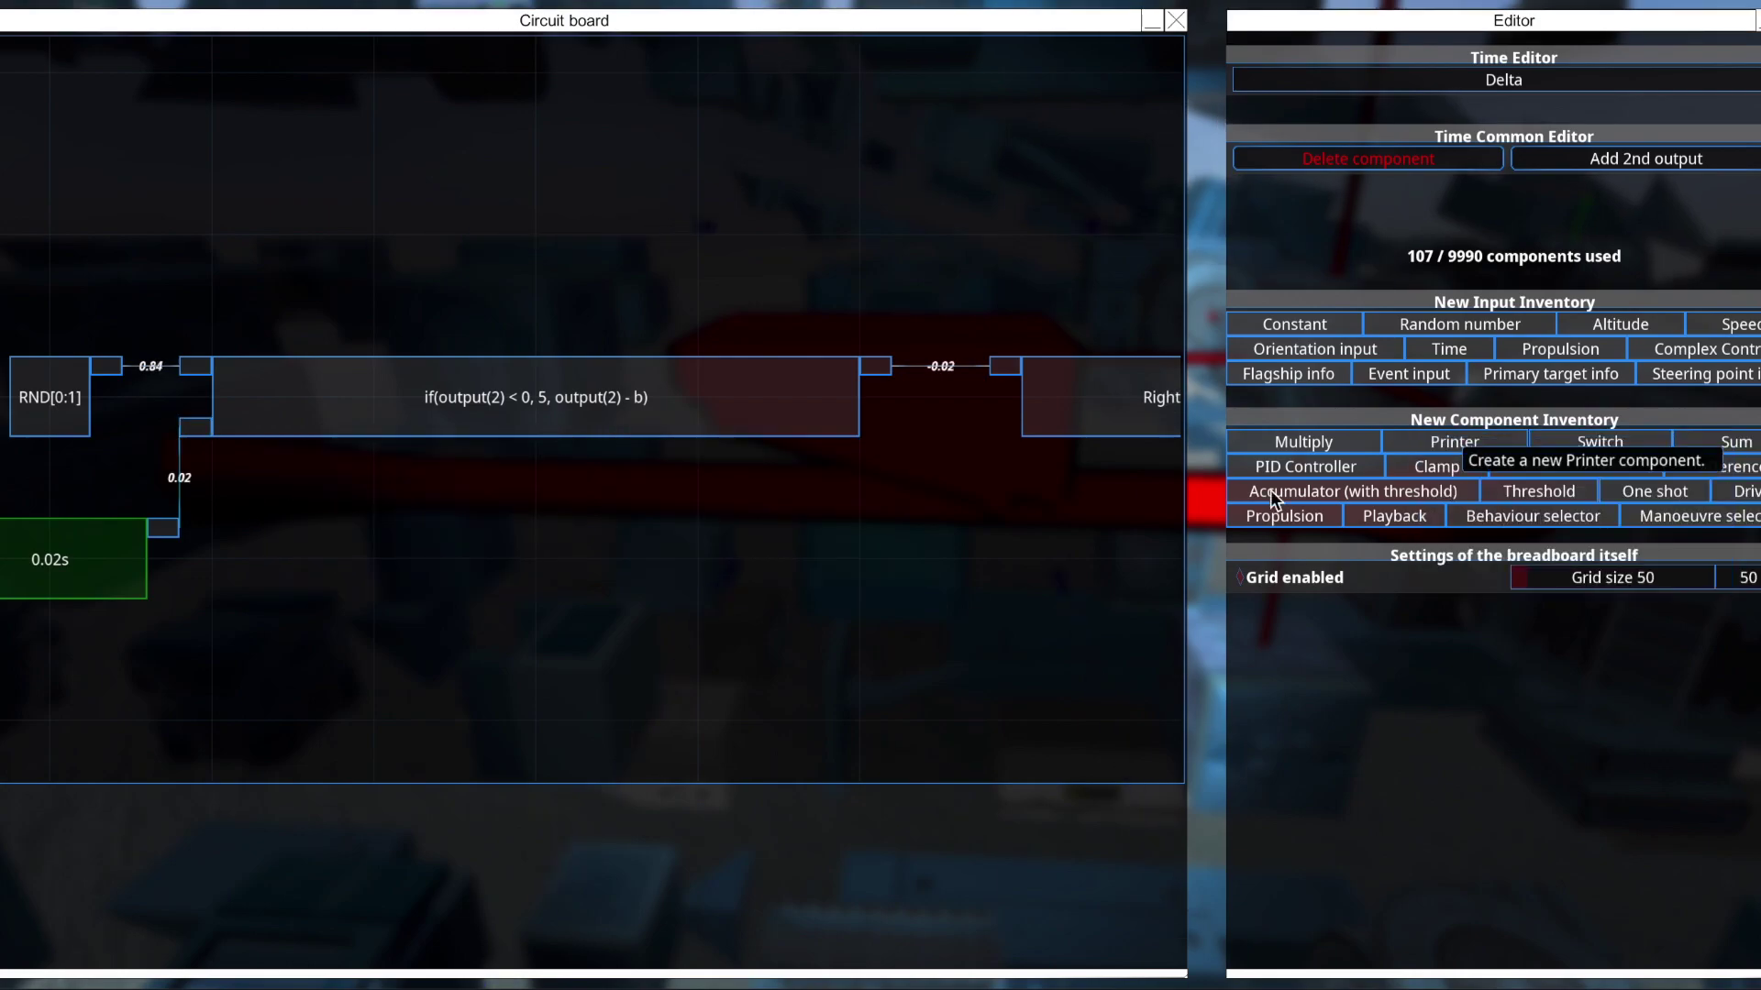
Link a new Printer to a second output on the evaluator and prefix the evaluator's expression with "a," for the first output.
click(1454, 441)
click(798, 405)
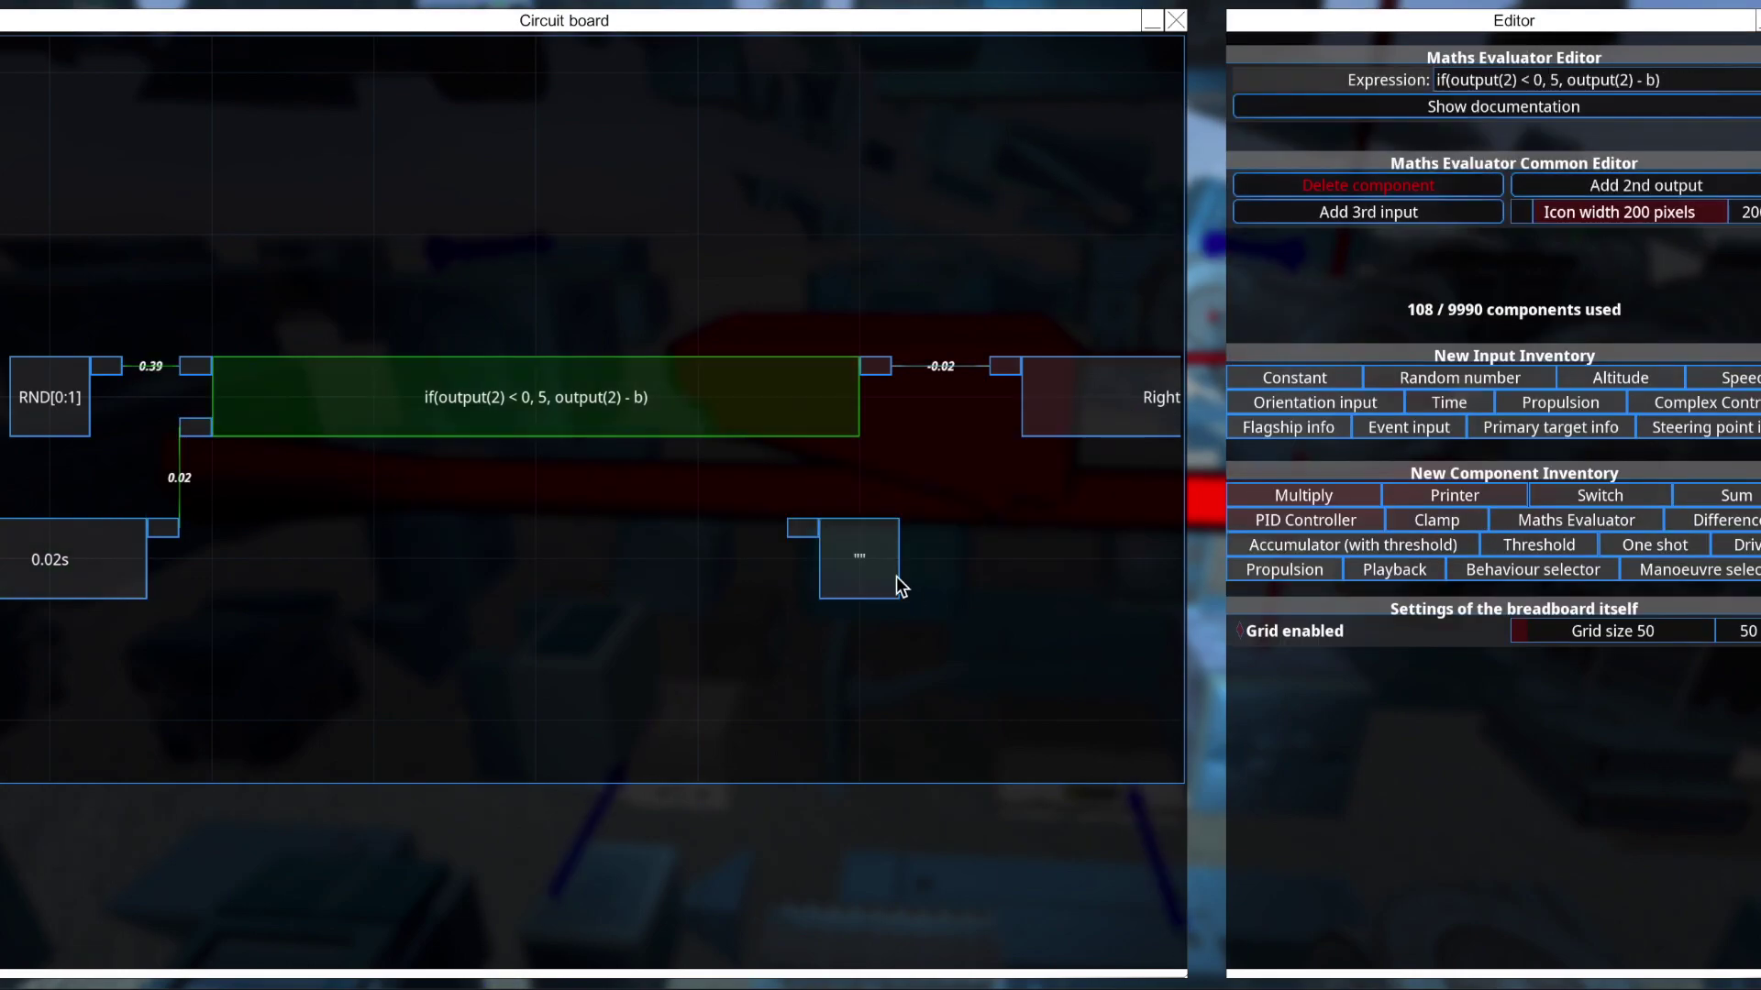
click(884, 570)
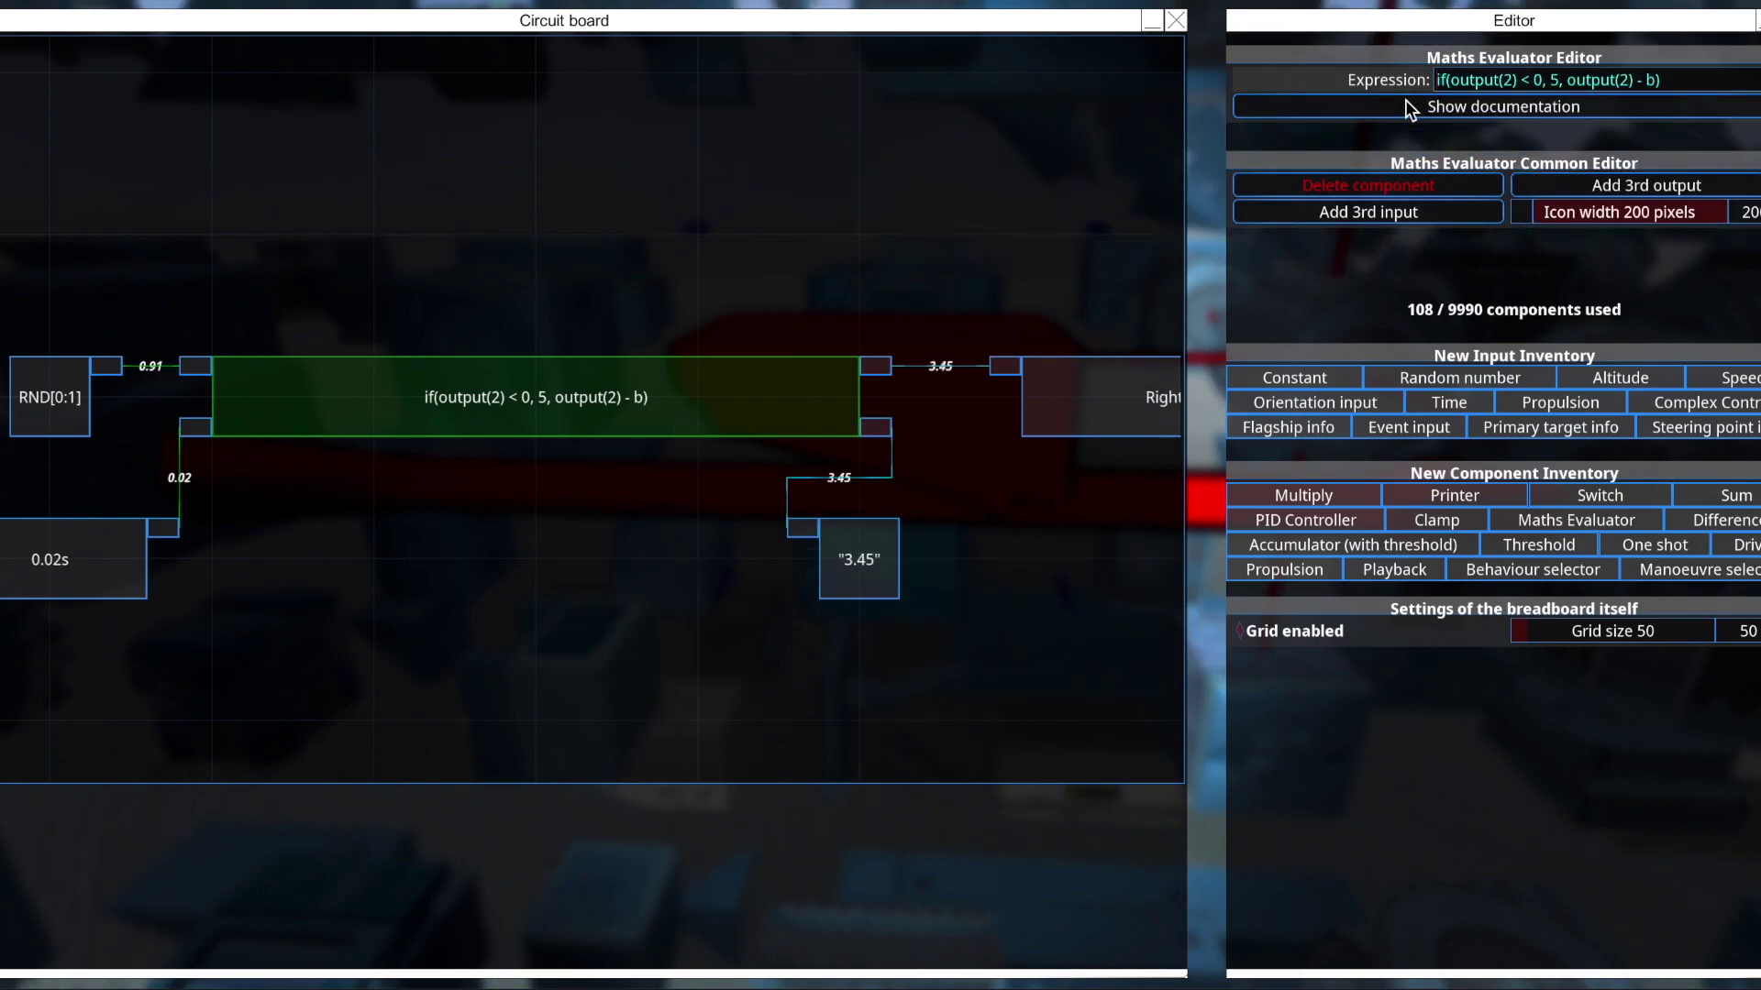
text(a,)
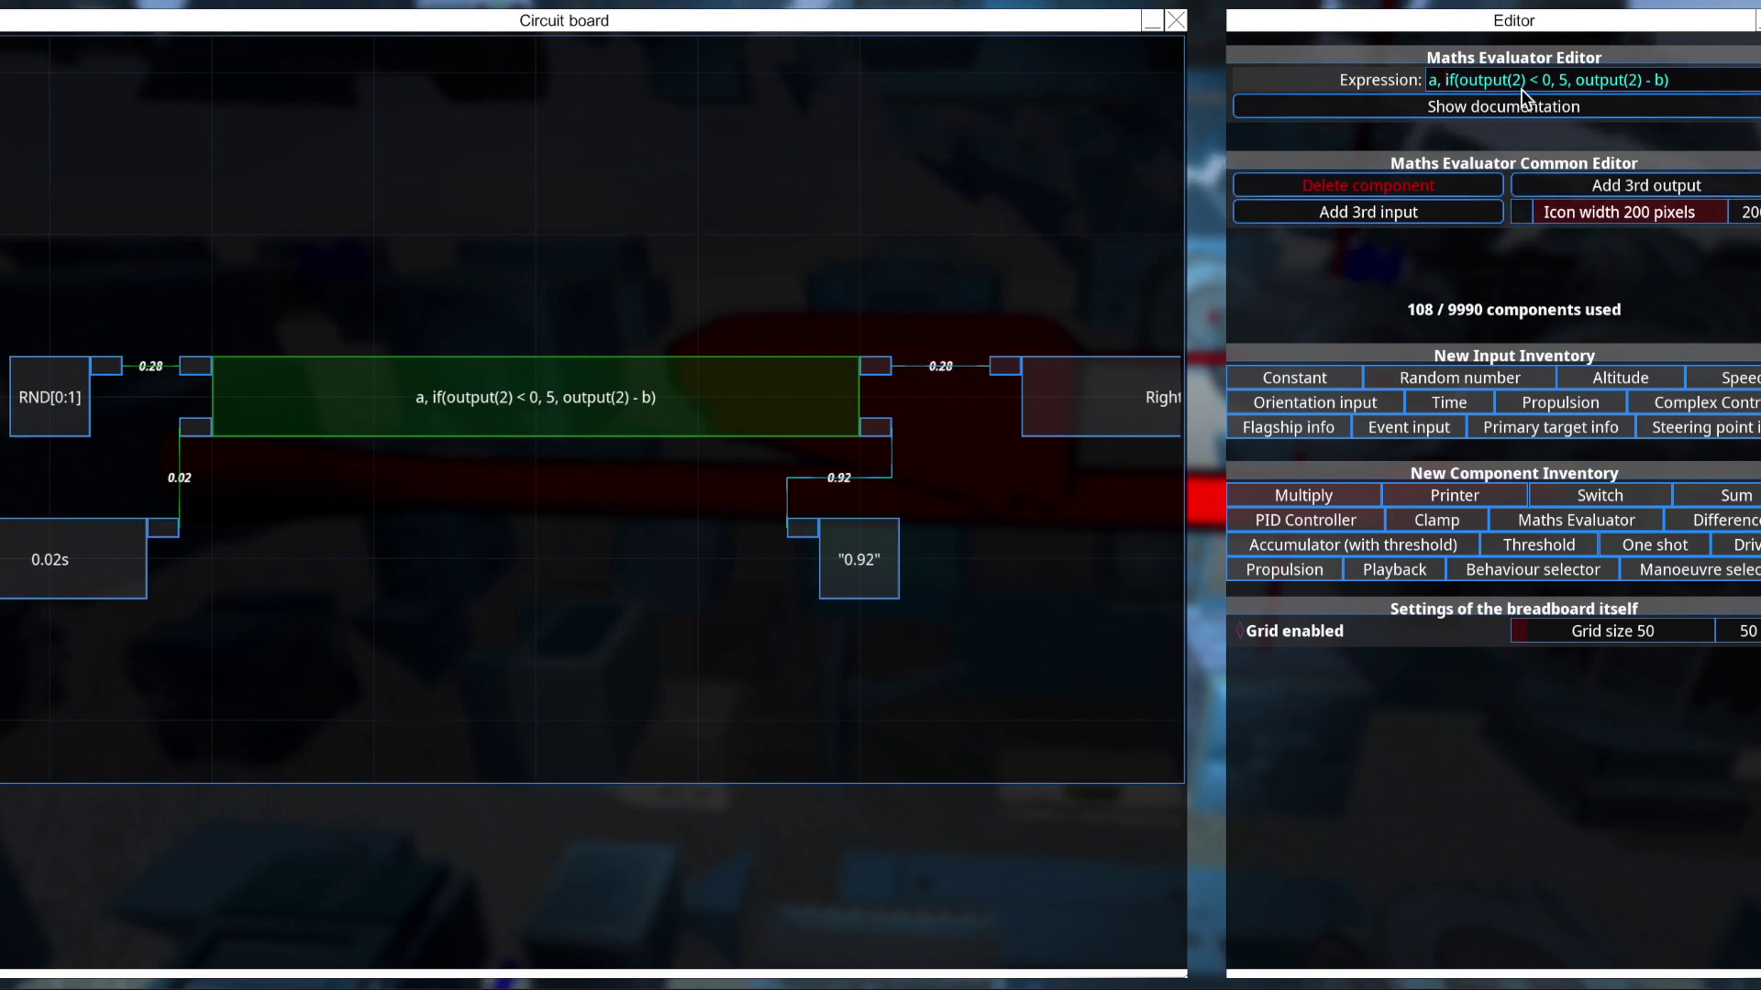
Replace the leading a in the maths evaluator's expression with if(output(2) = 0, a,output(1)) for the first output.
drag(1435, 81, 1415, 81)
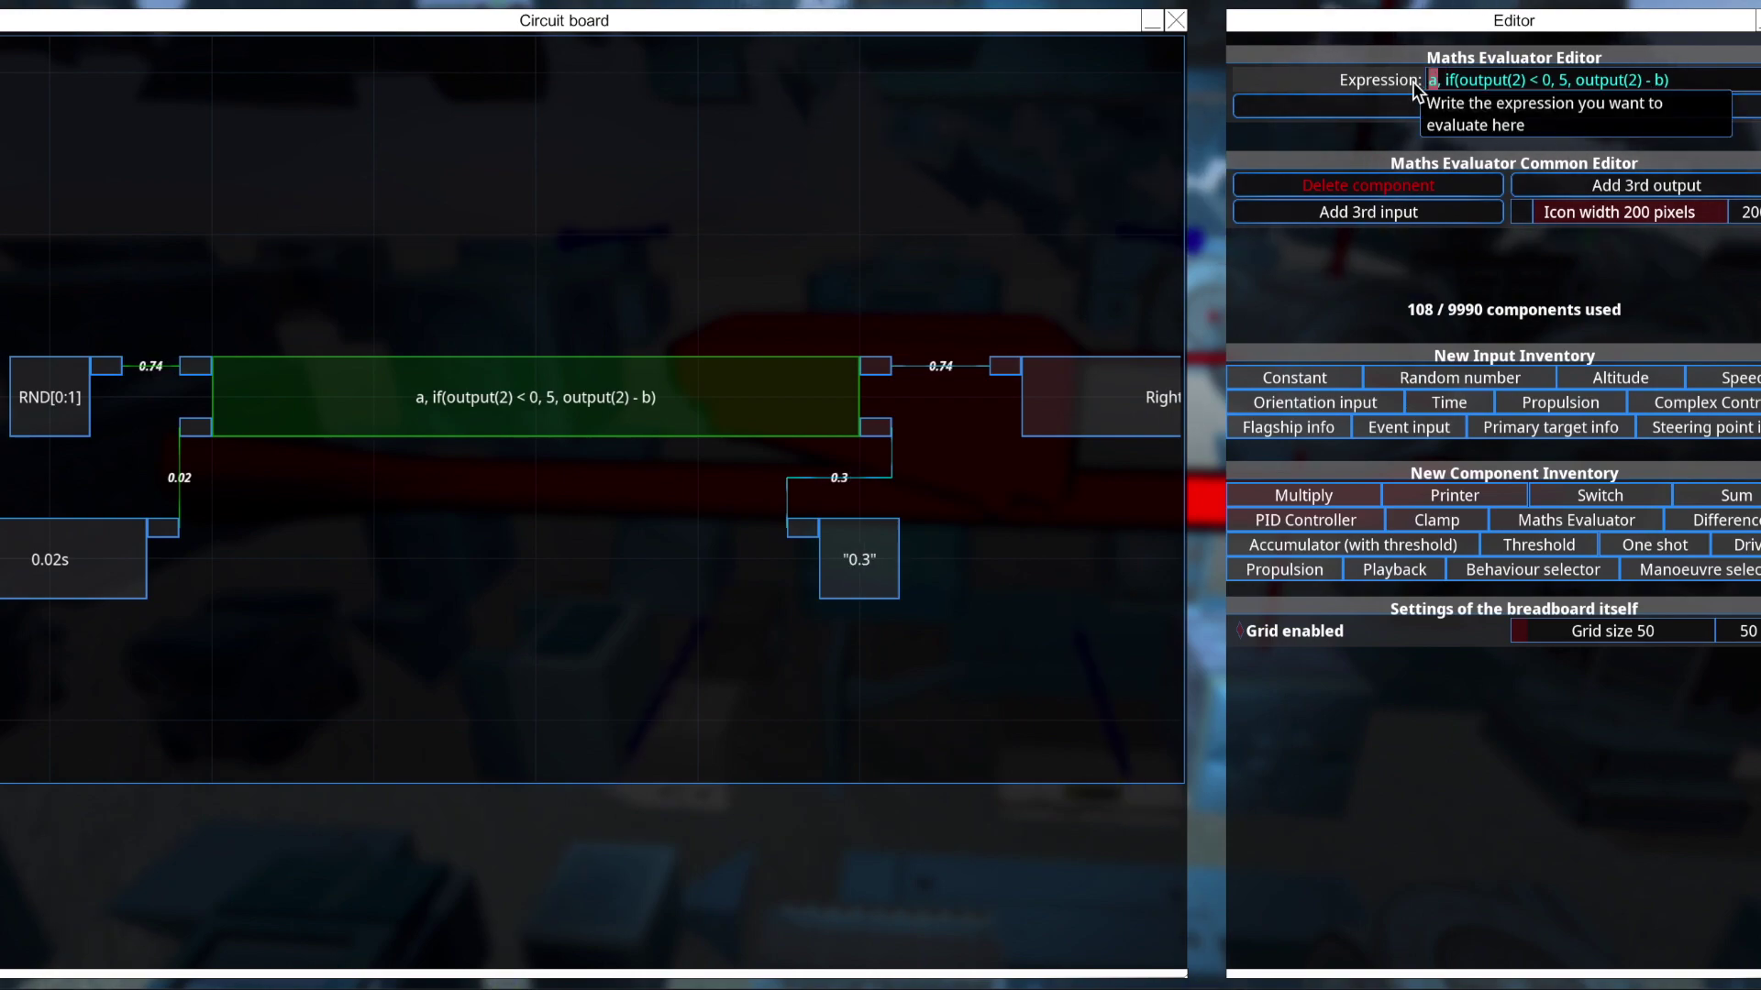
text(if (output)
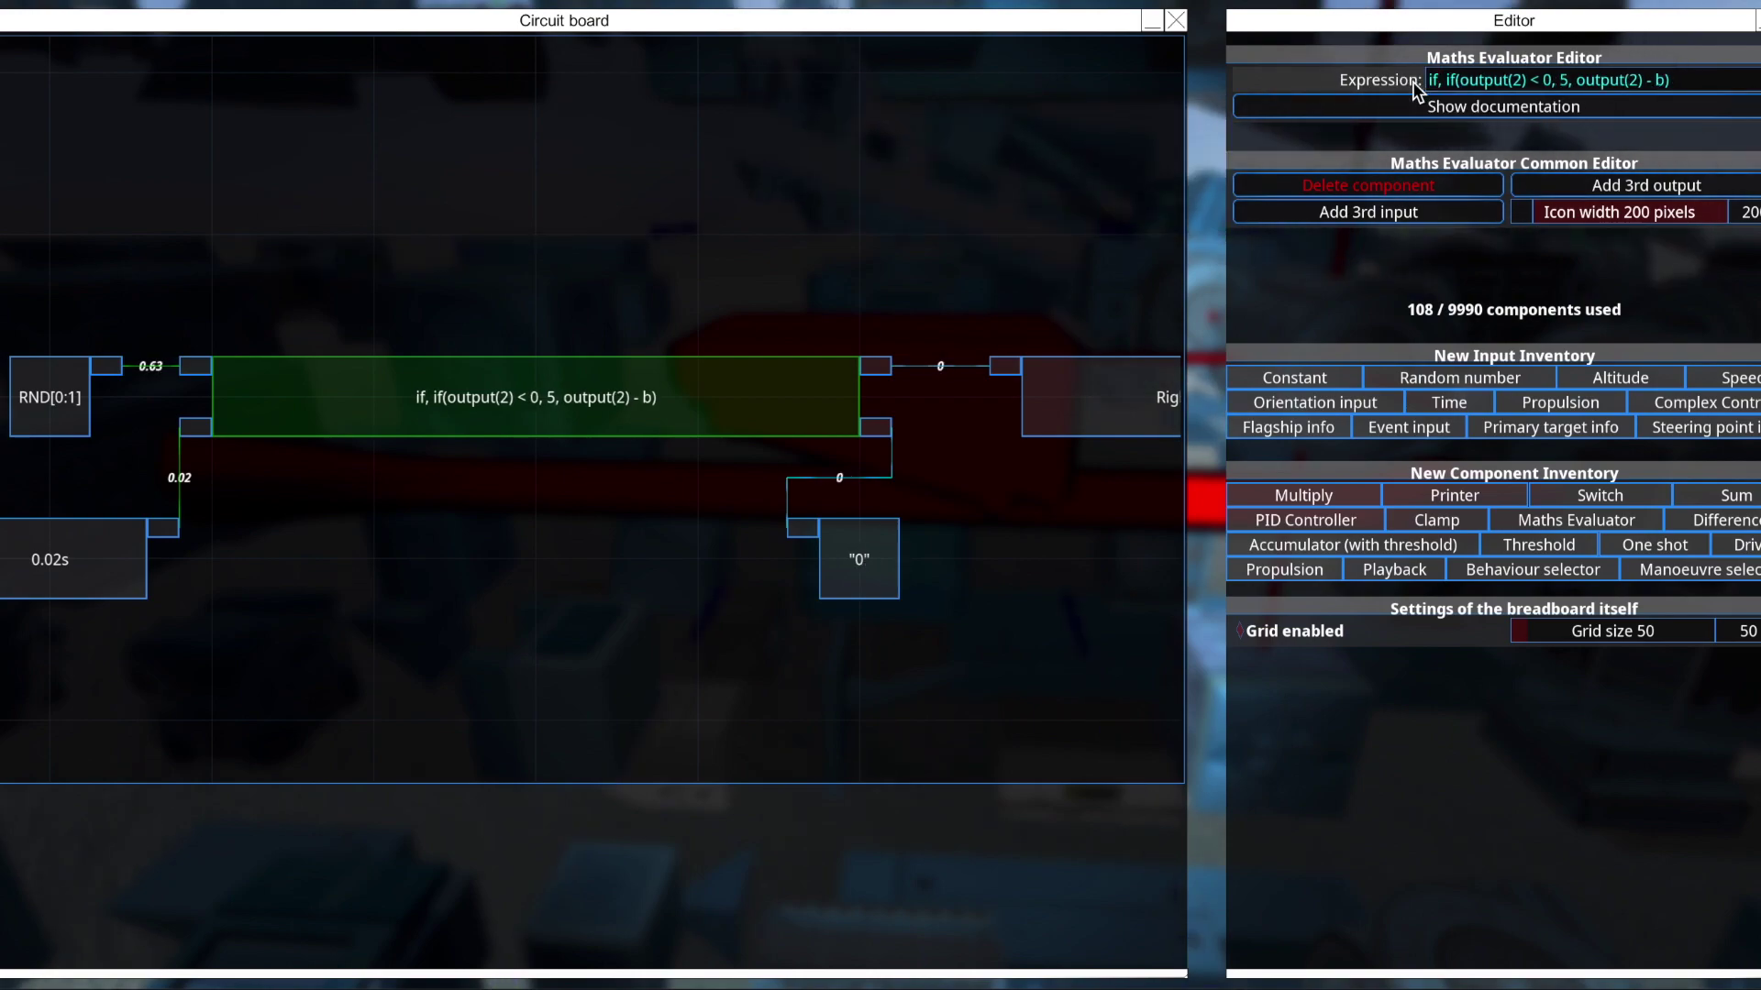
text((2) )
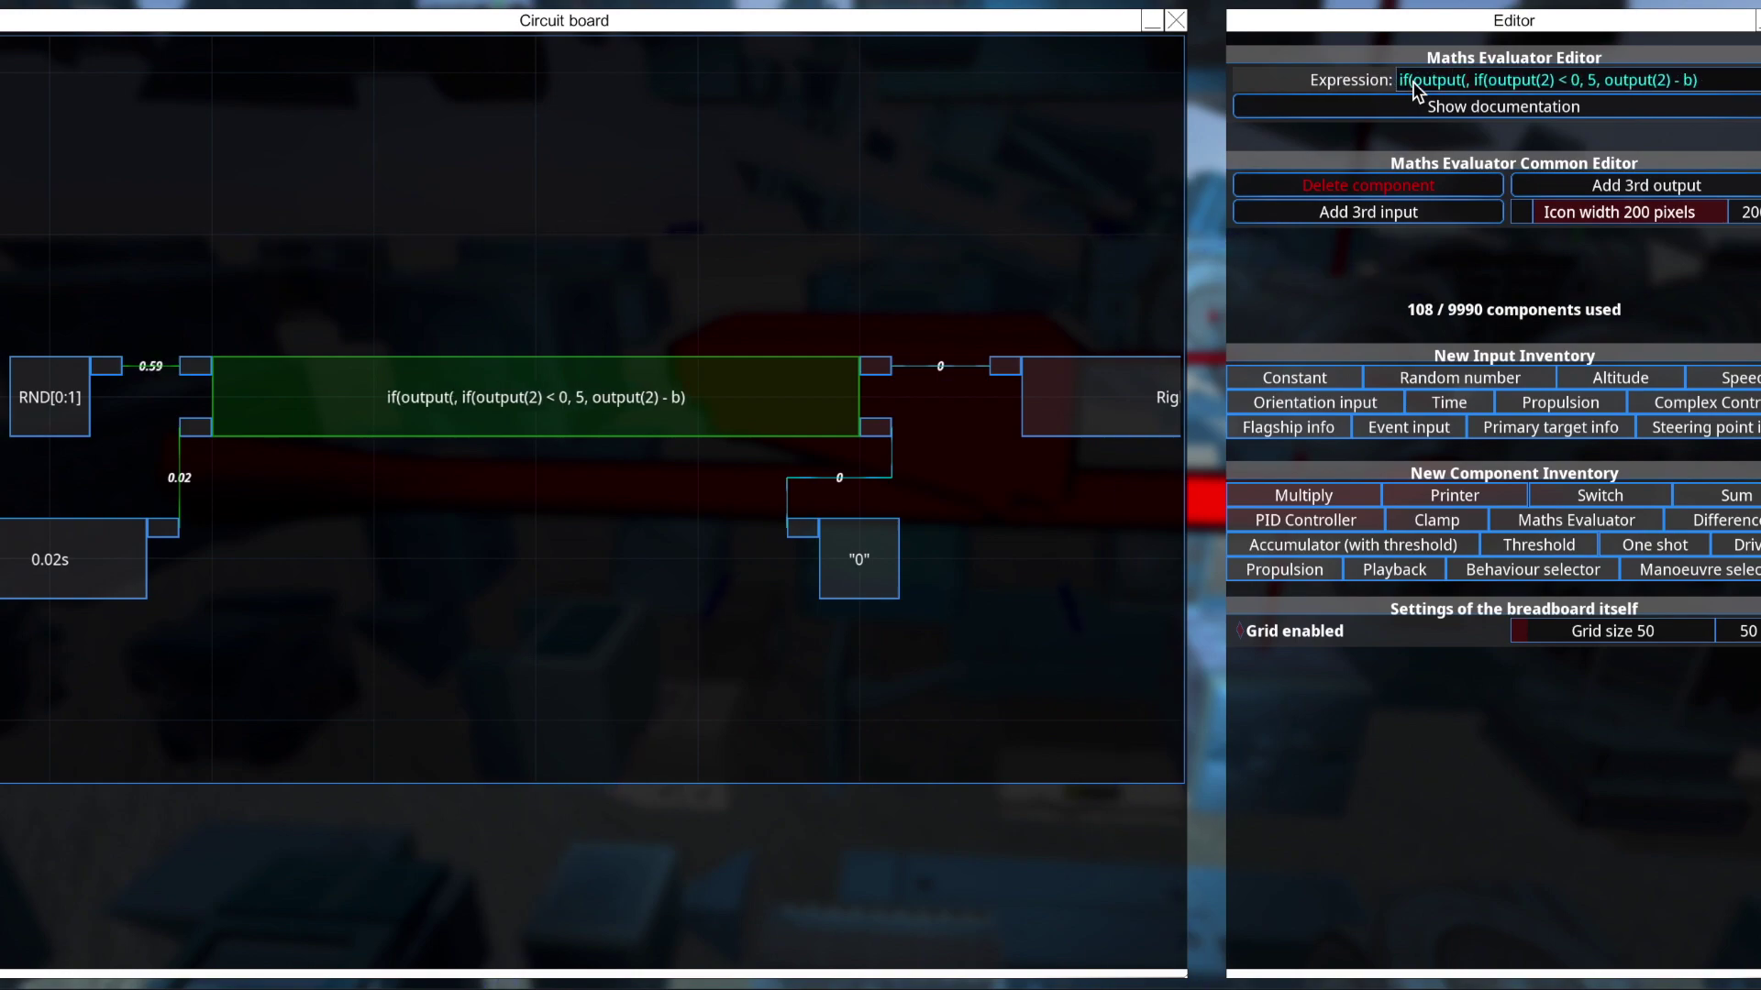
text(= 0 )
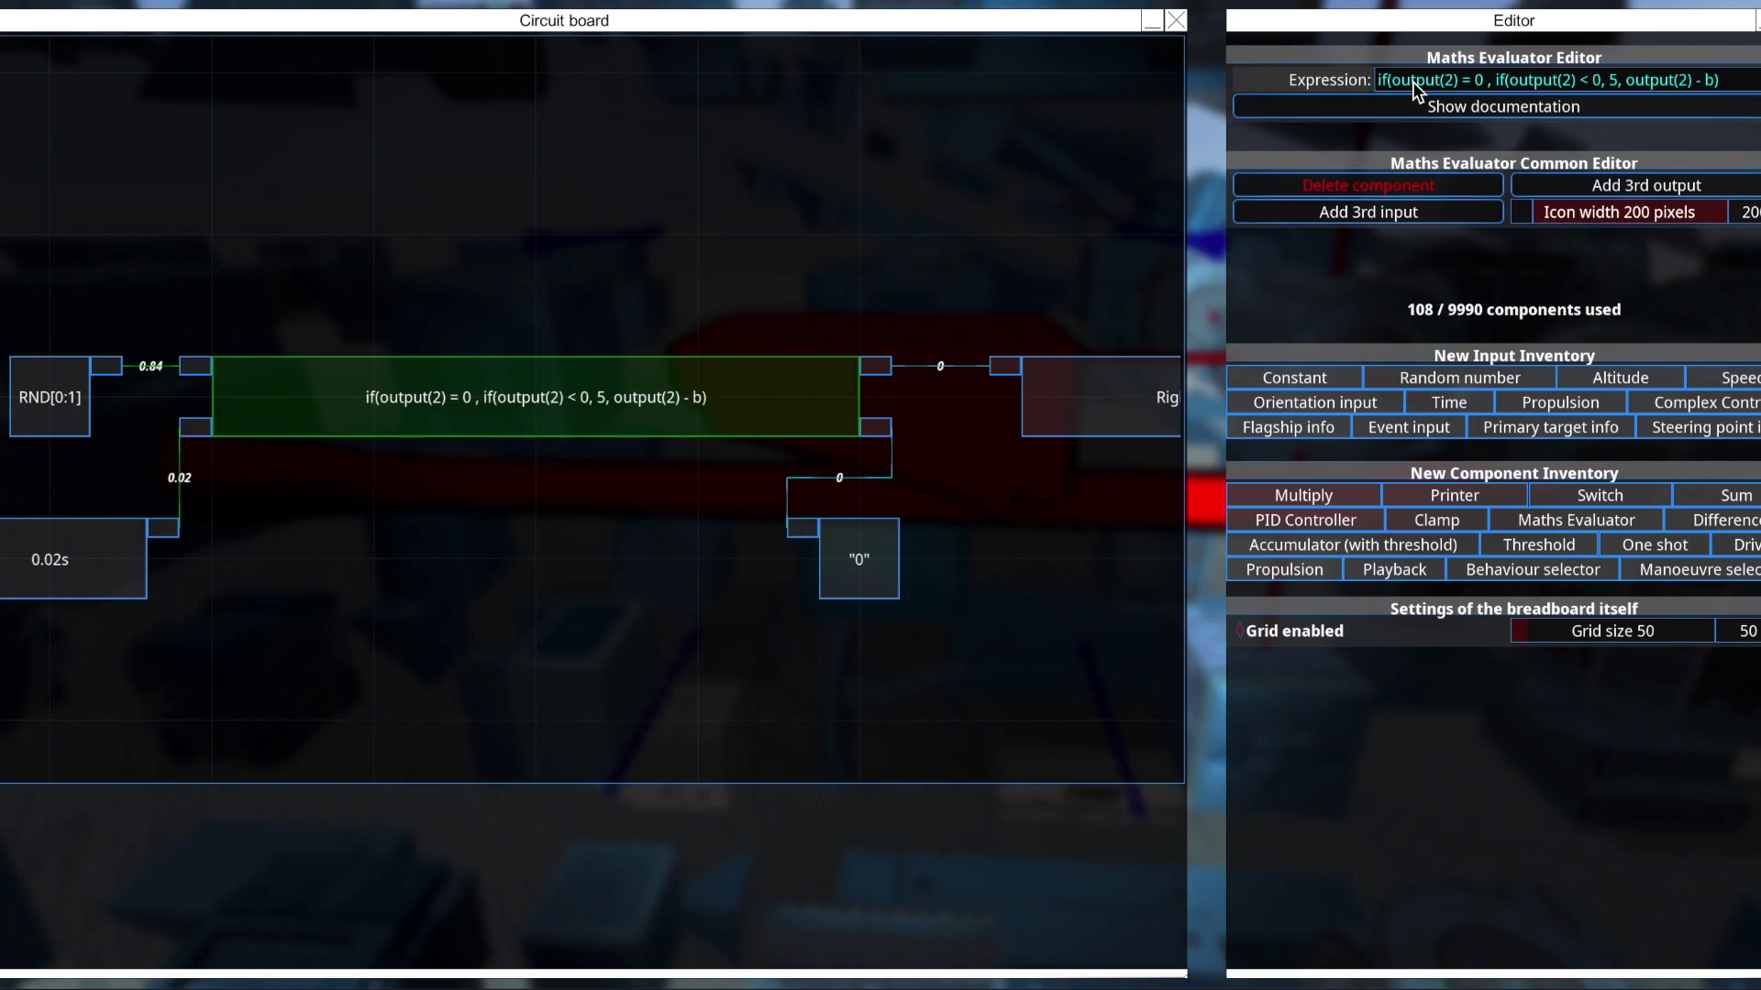
text(,)
key(BackSpace)
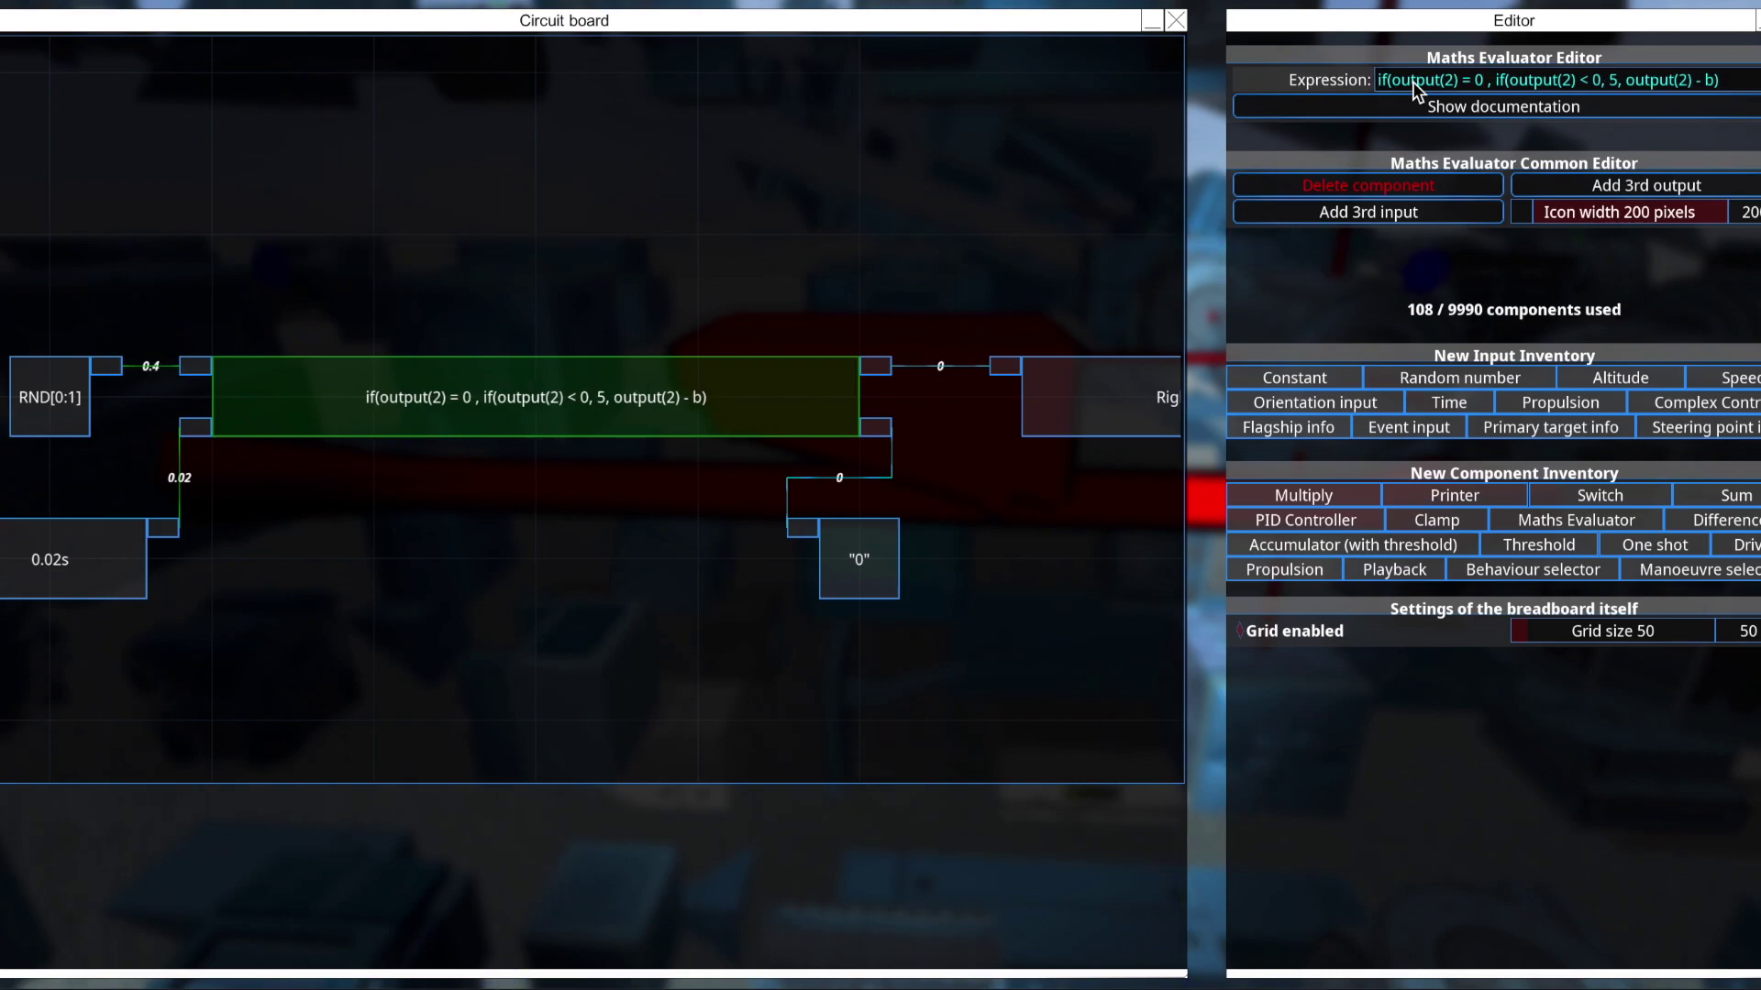
key(BackSpace)
text(,a,)
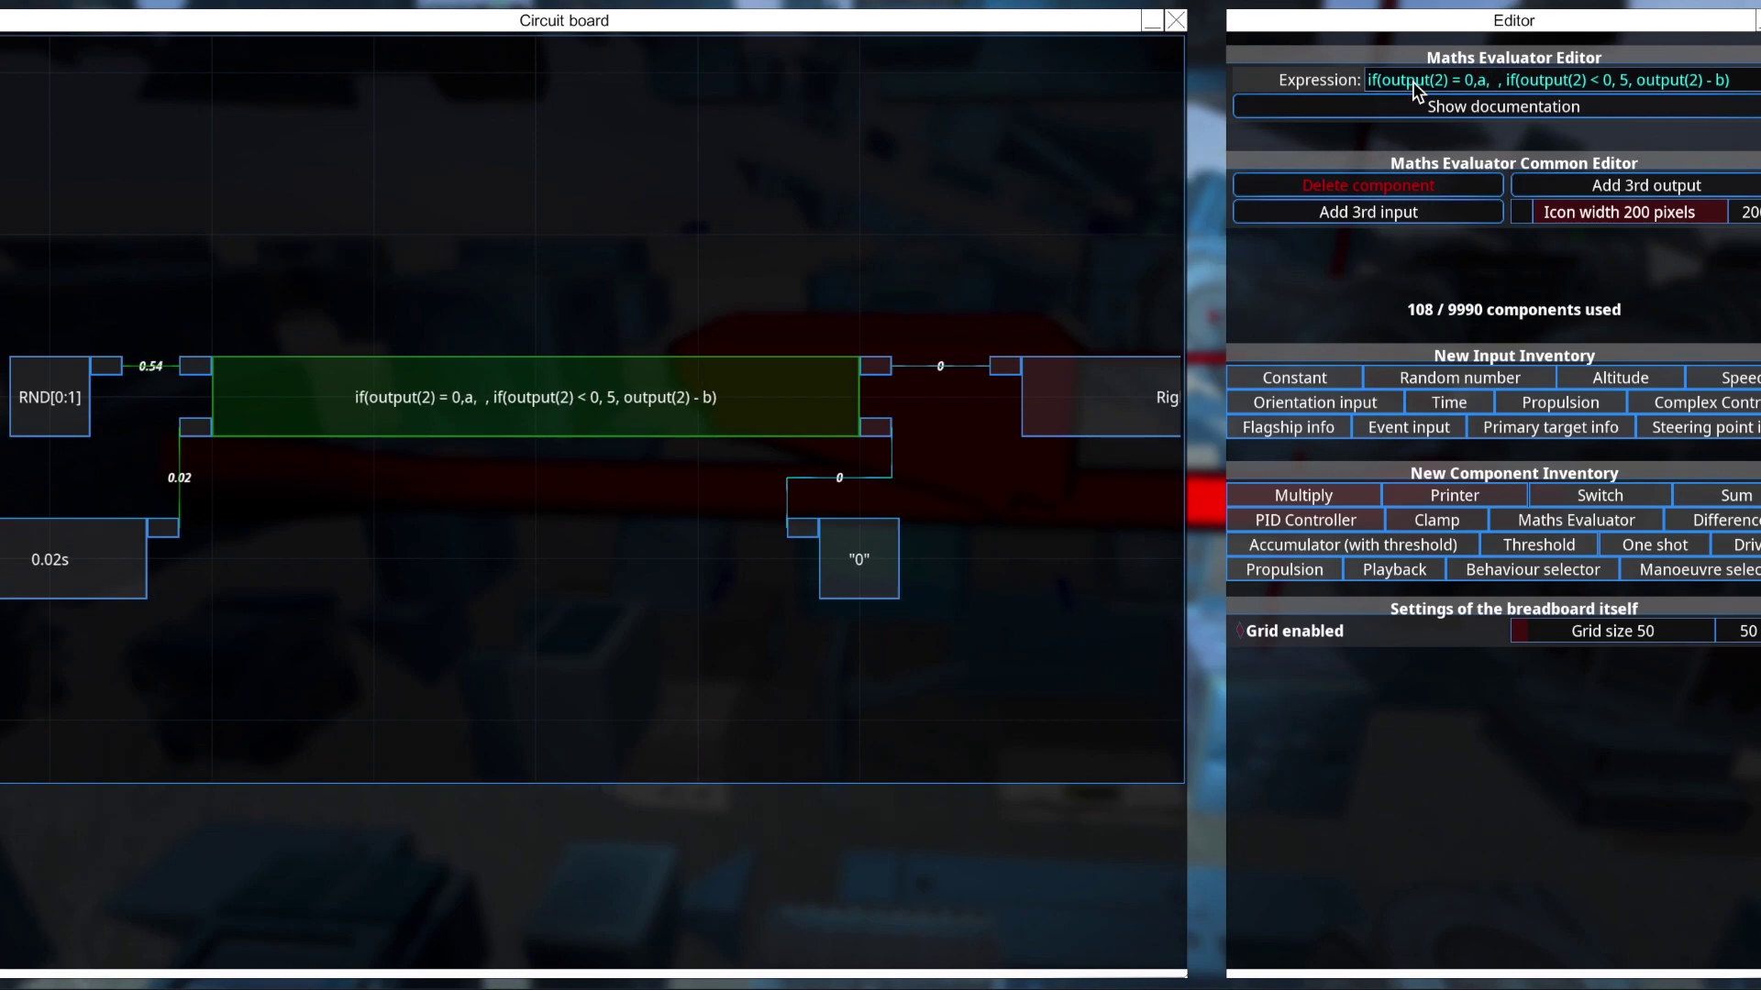
text(a,)
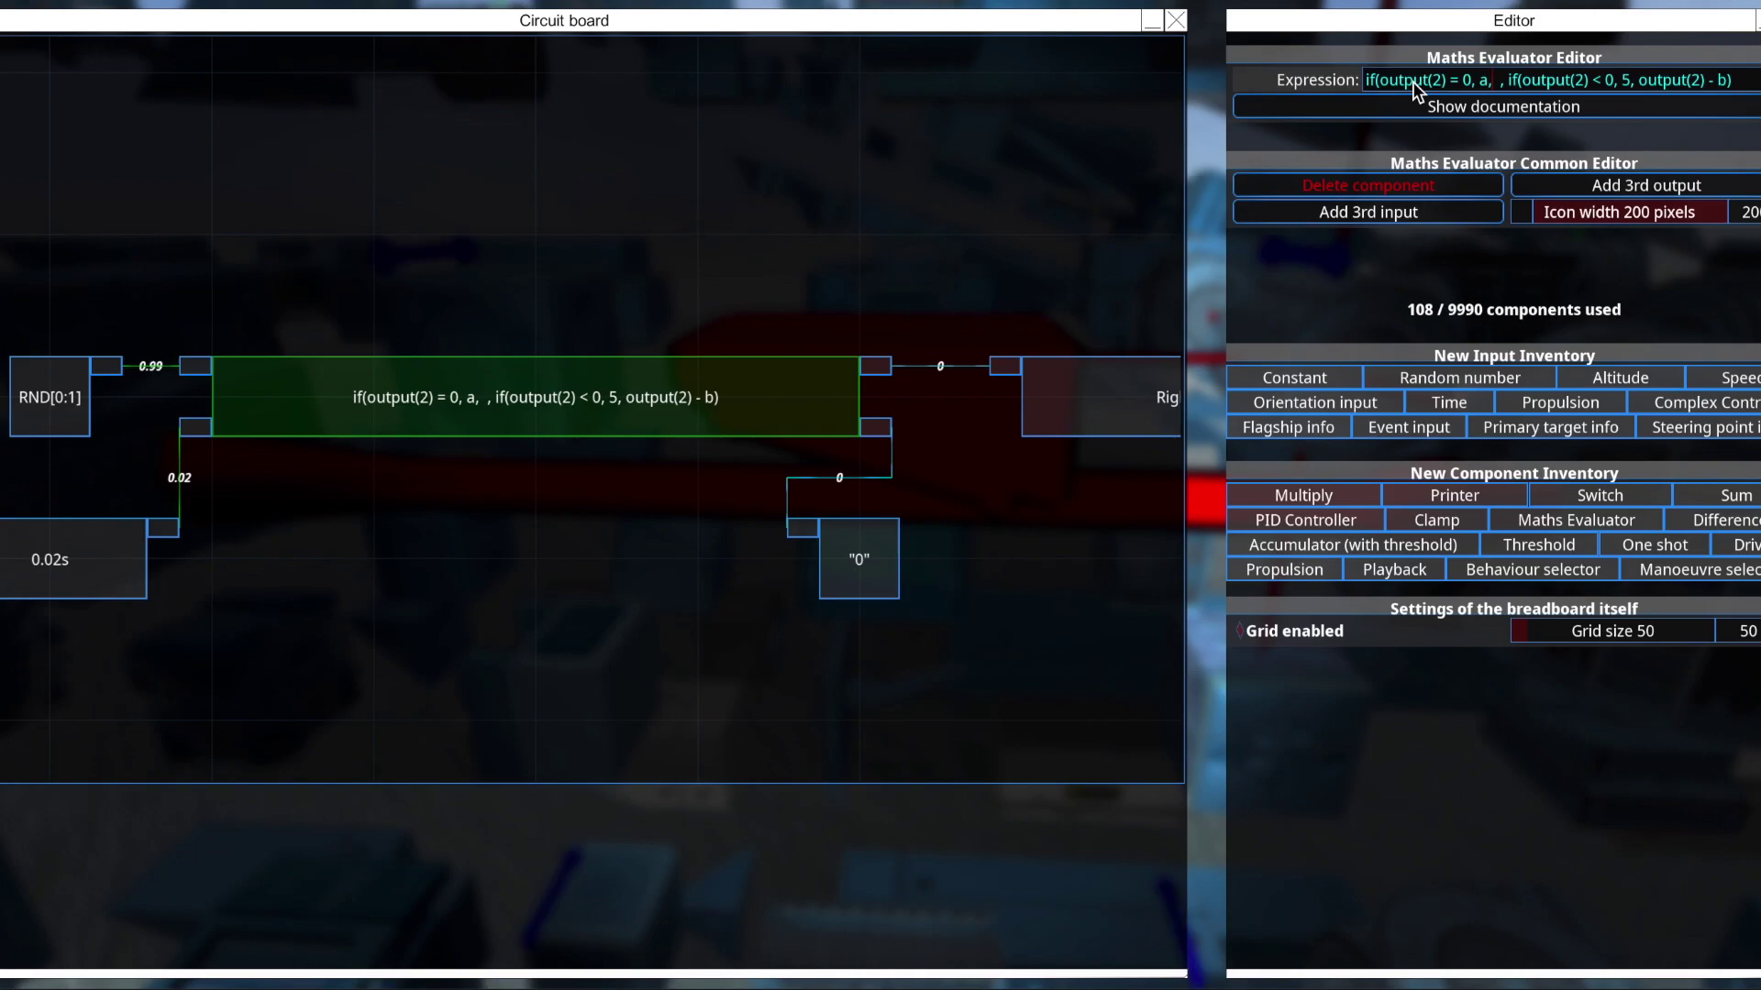
text(output(1))
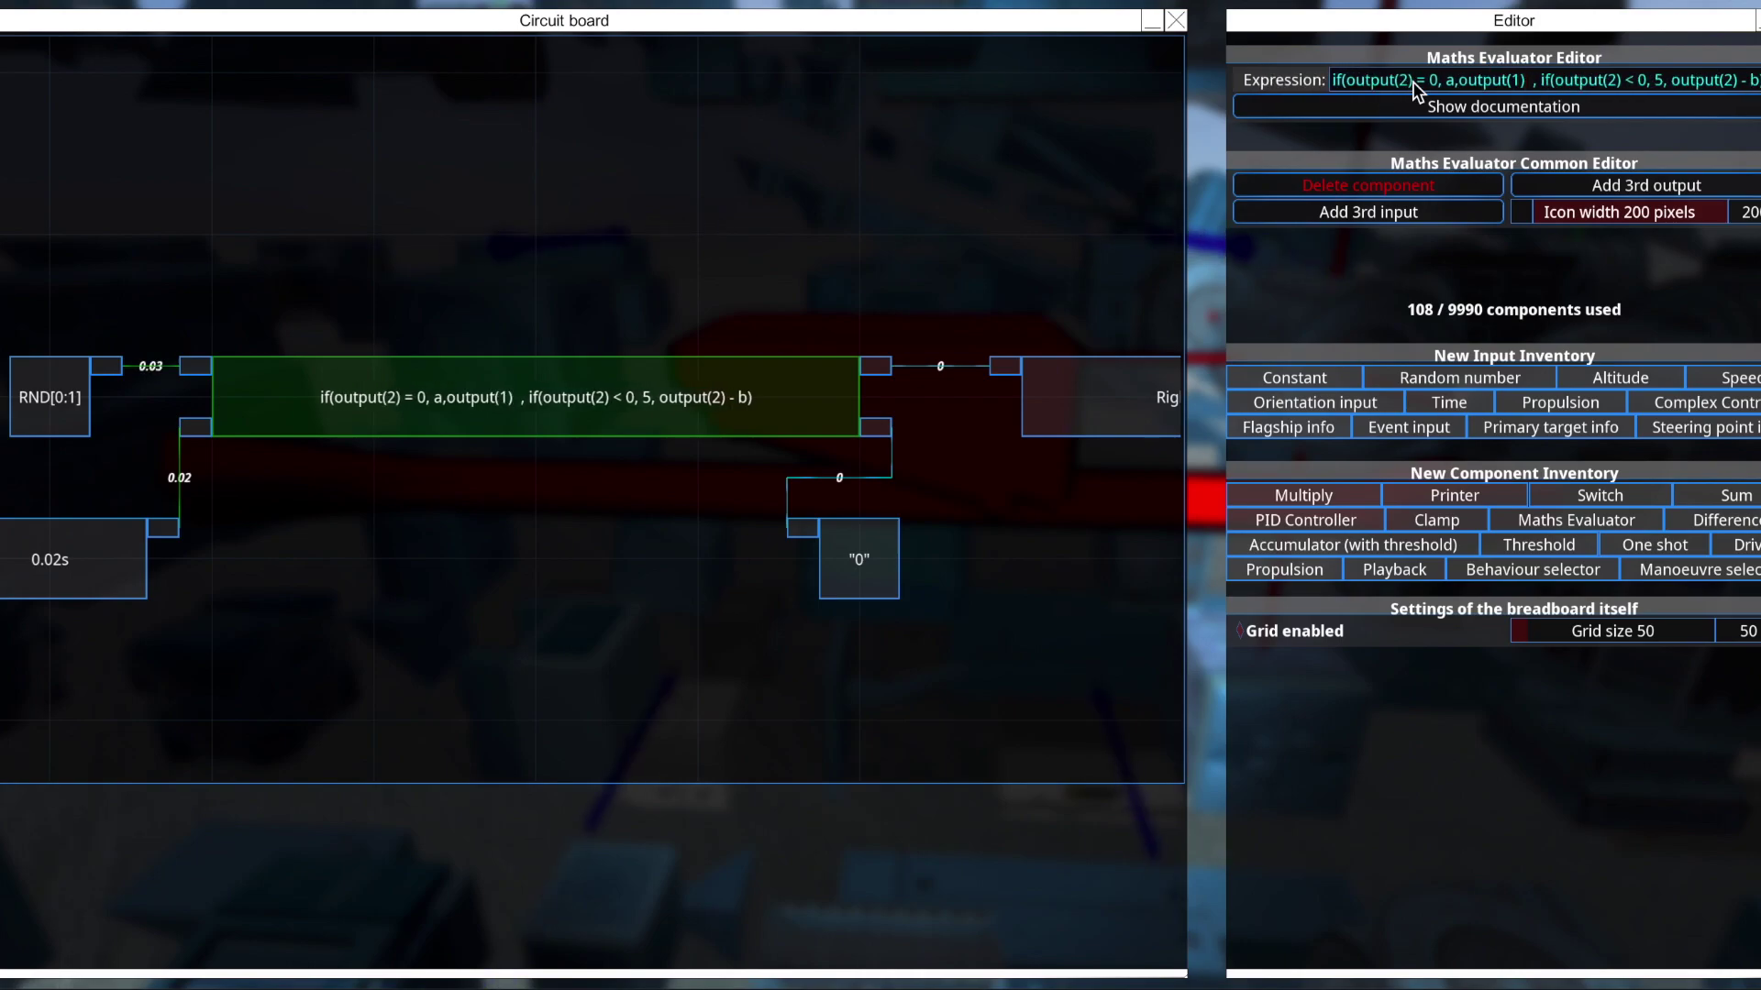
text())
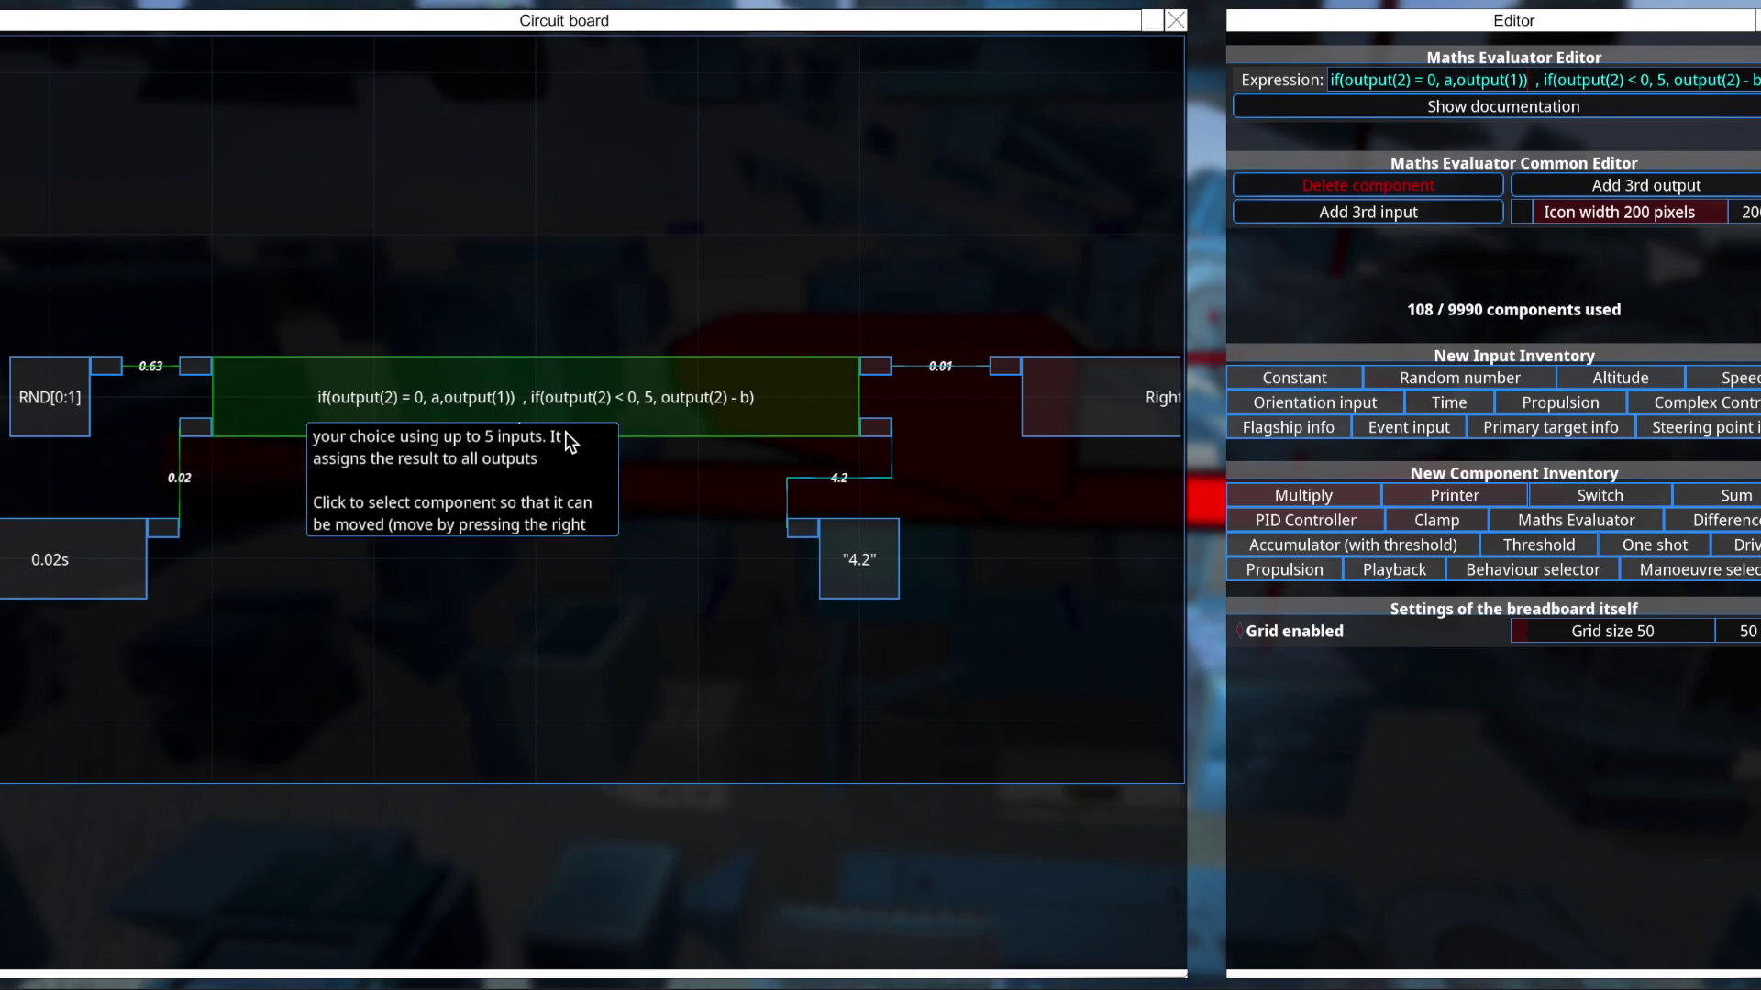
Move the Printer farther right below the evaluator's outputs and set the countdown's reset value in the evaluator's expression to 2.
click(869, 532)
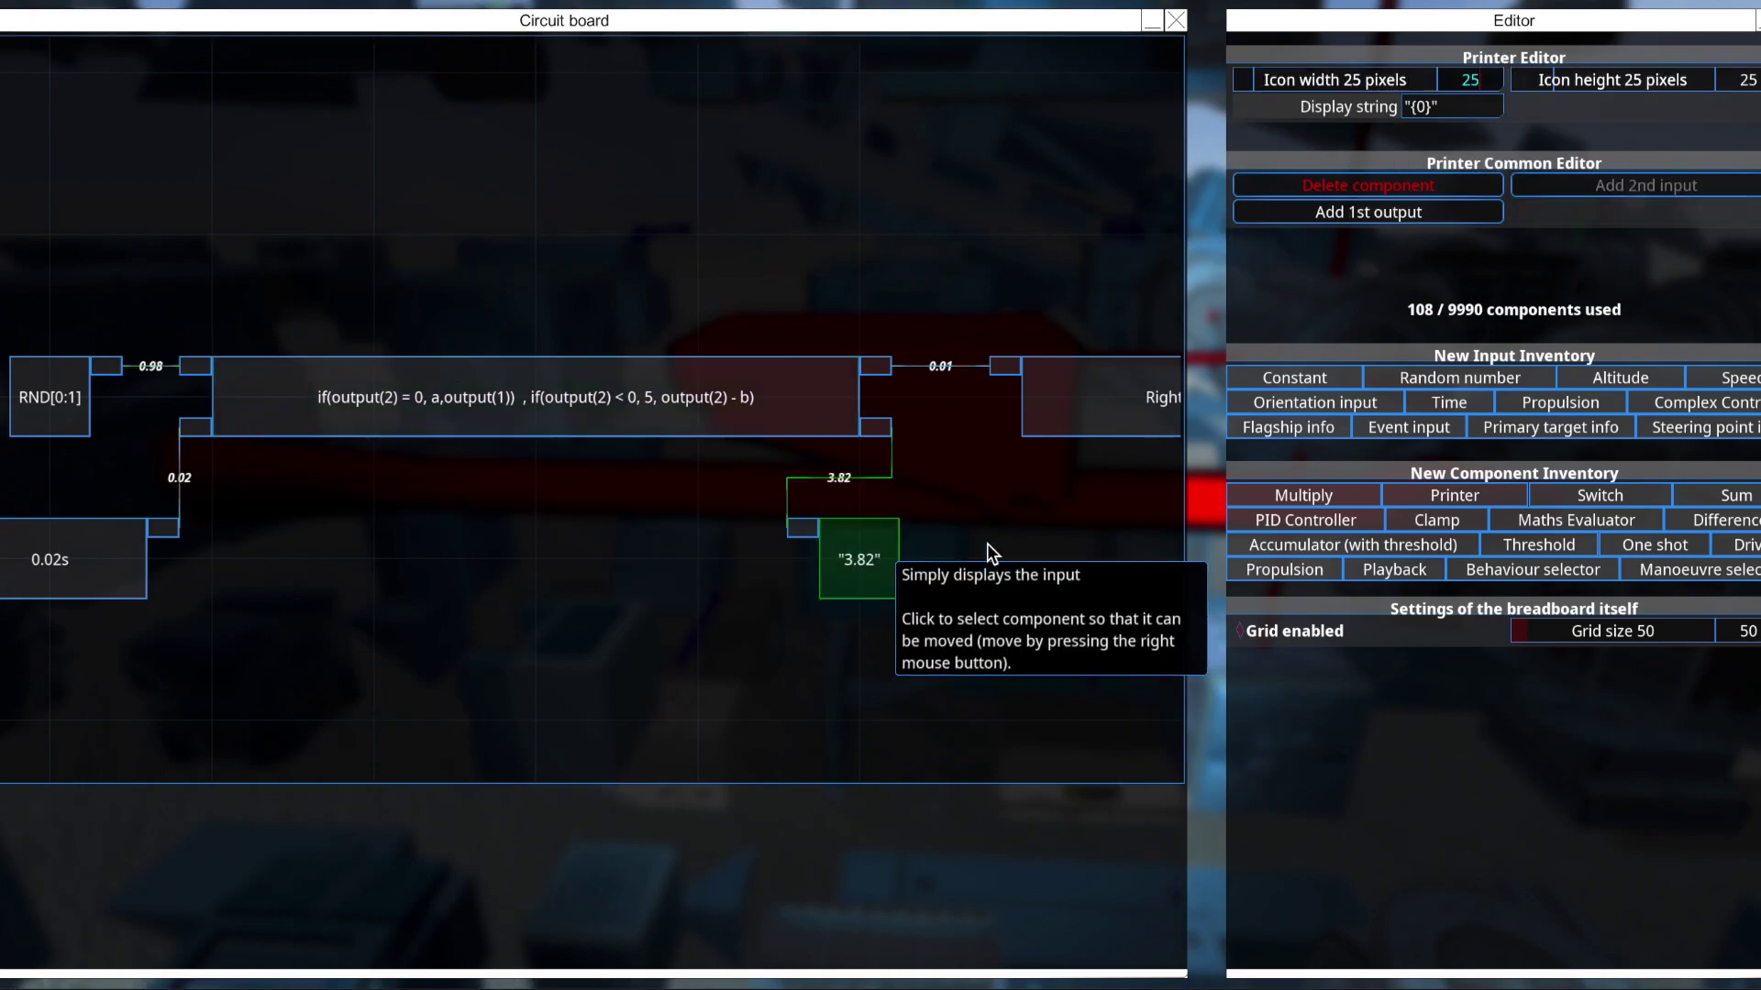
click(639, 426)
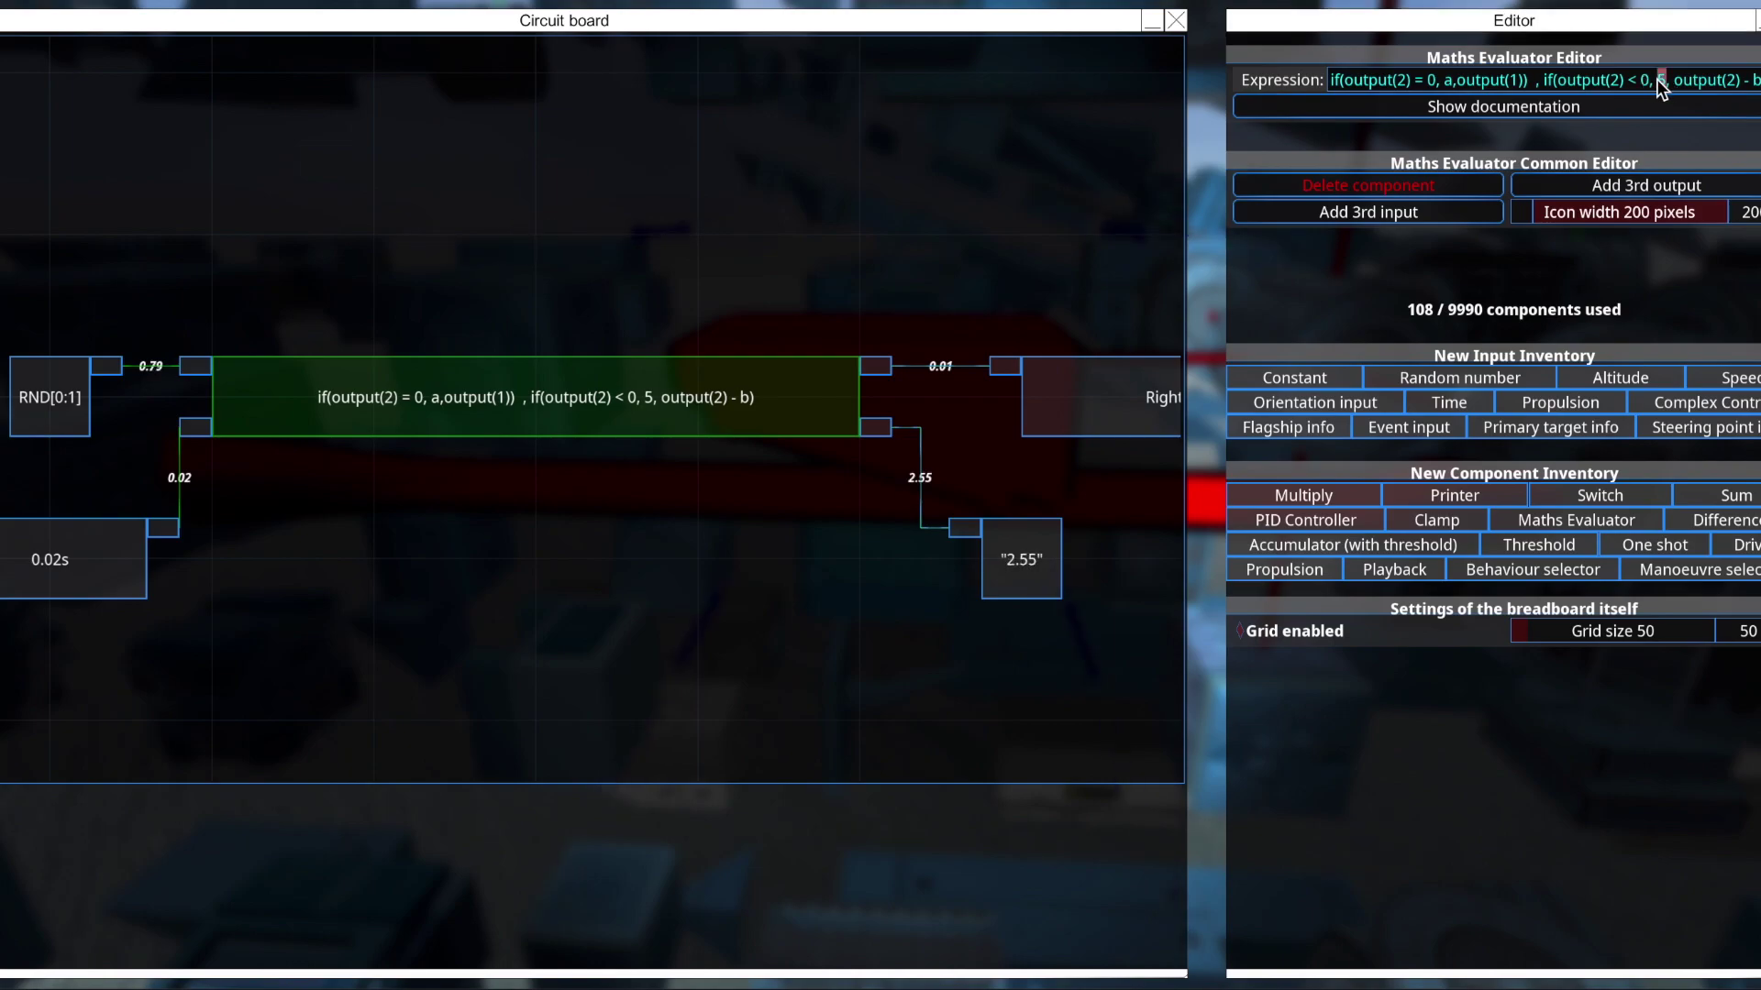
text(2)
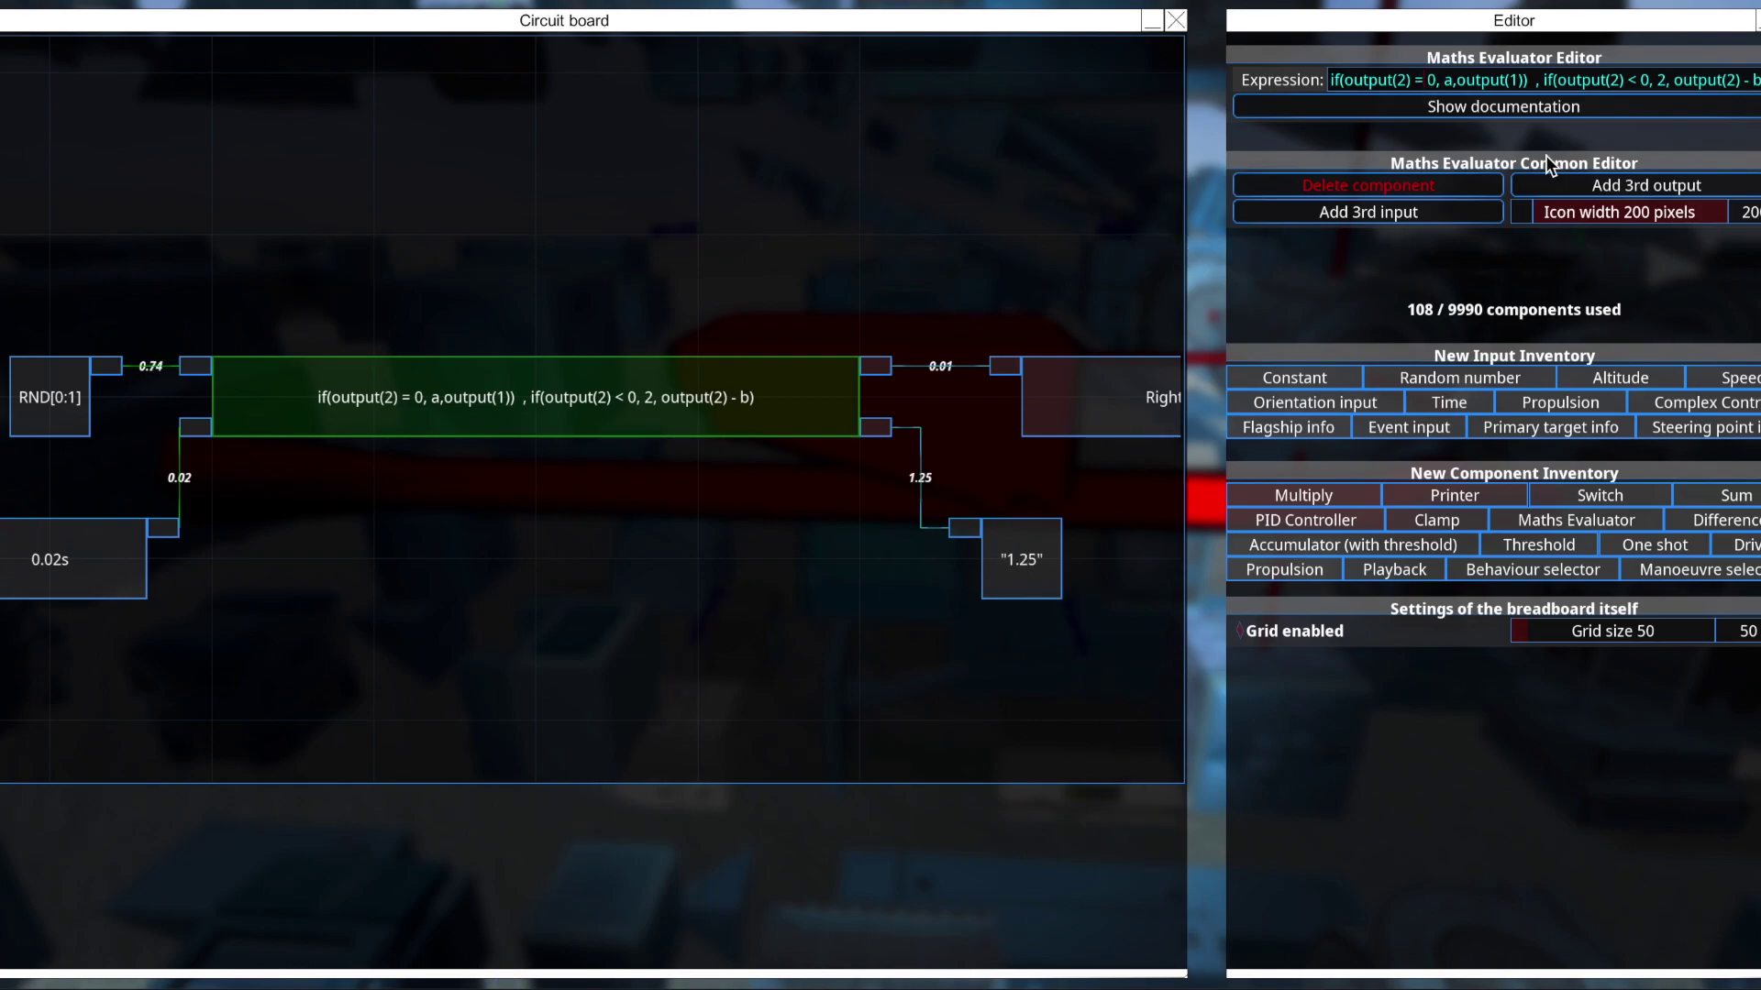
Change the expression's first conditional to if(output(2) < 0, a, output(1)), including a space before output(1).
click(1458, 79)
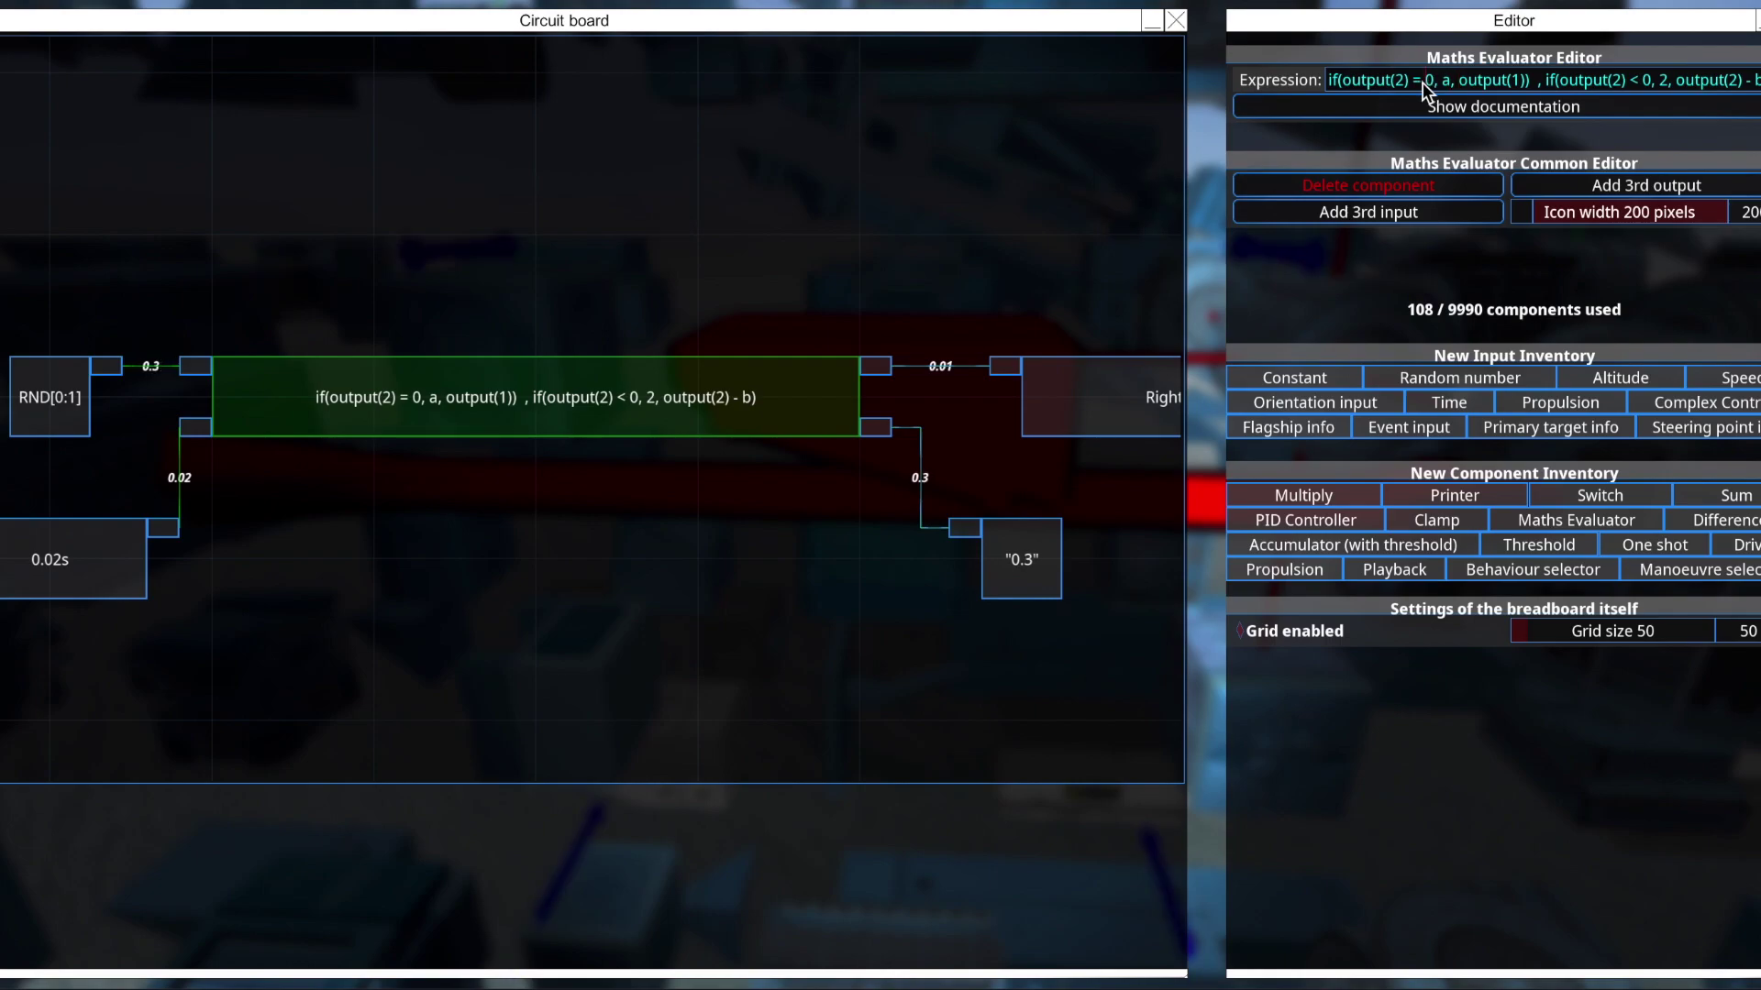
click(1422, 80)
key(BackSpace)
text(<)
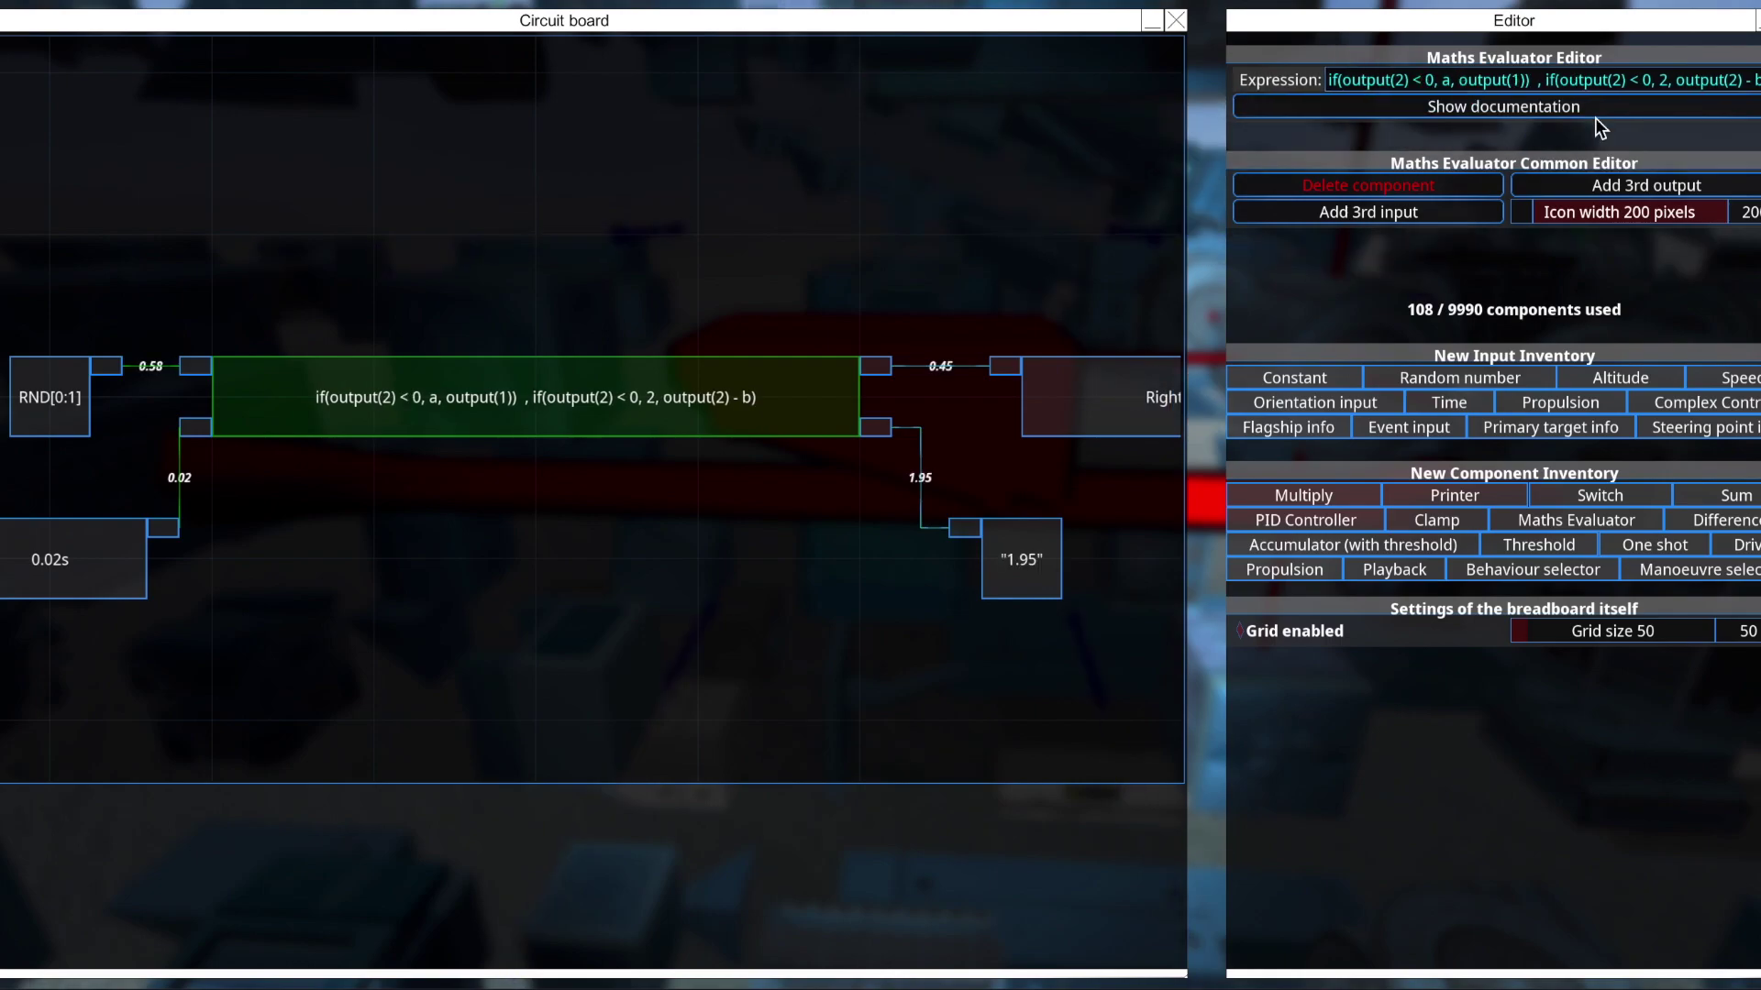
Change the countdown conditional's comparison in the evaluator's expression to output(2) < -0.1.
click(1650, 81)
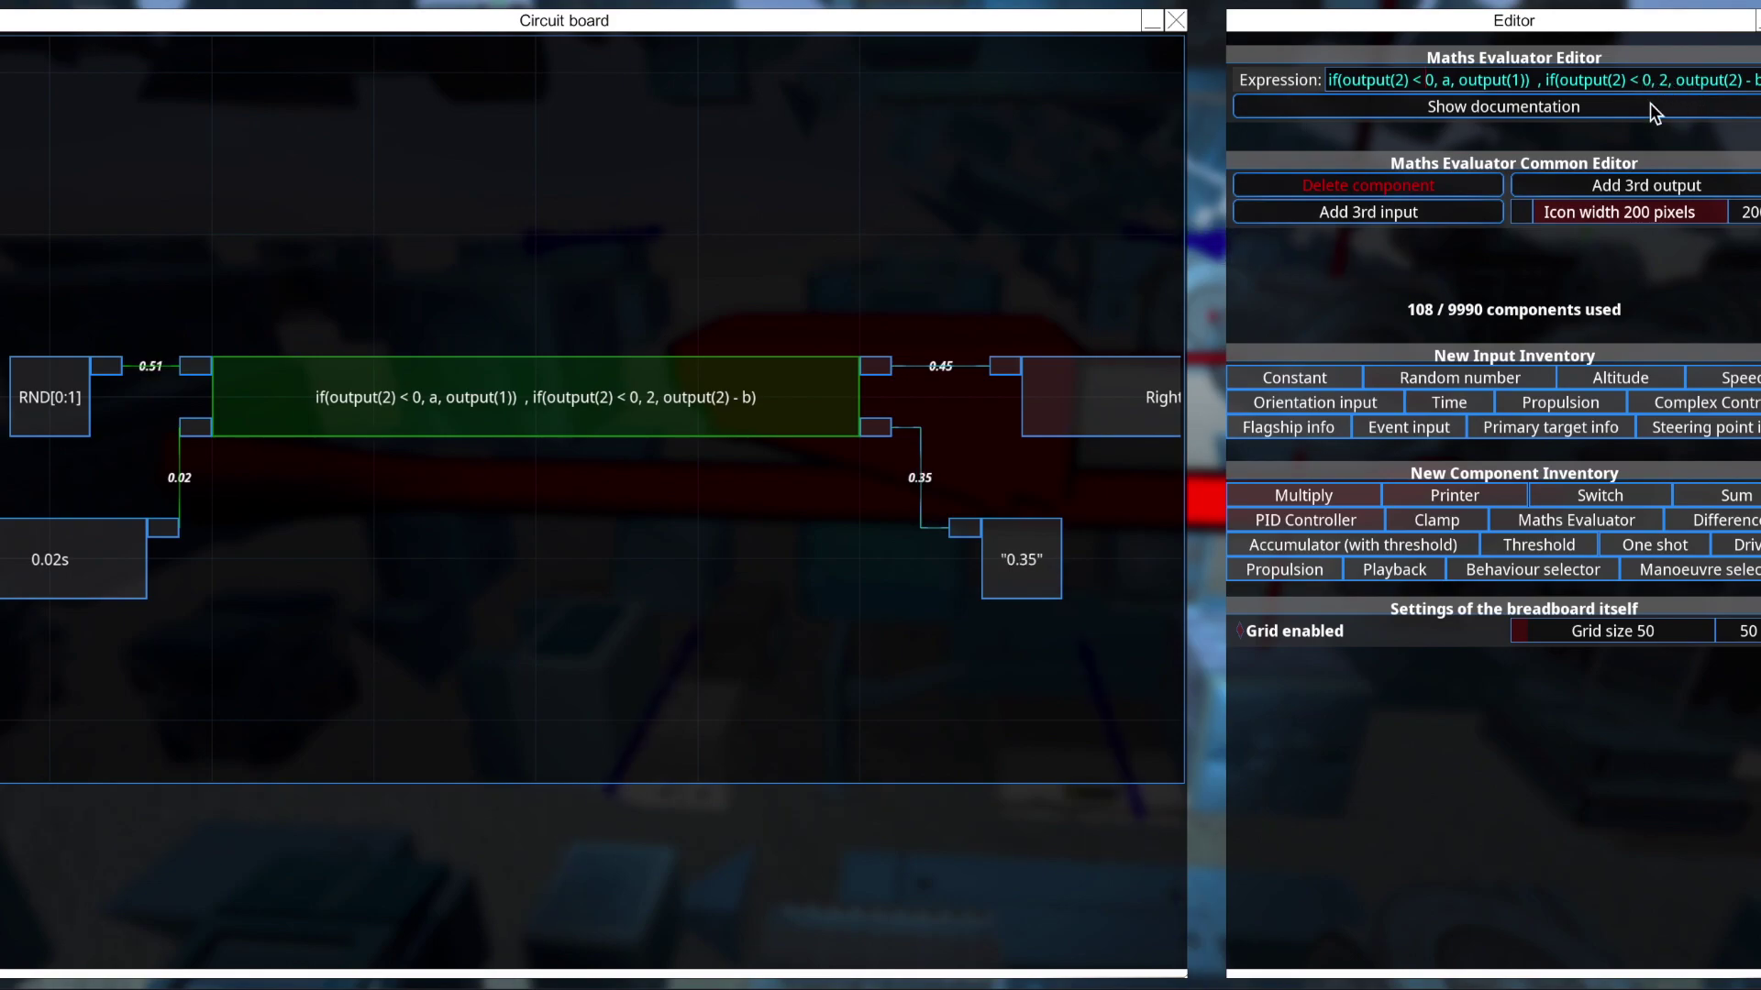
text(.1)
key(Return)
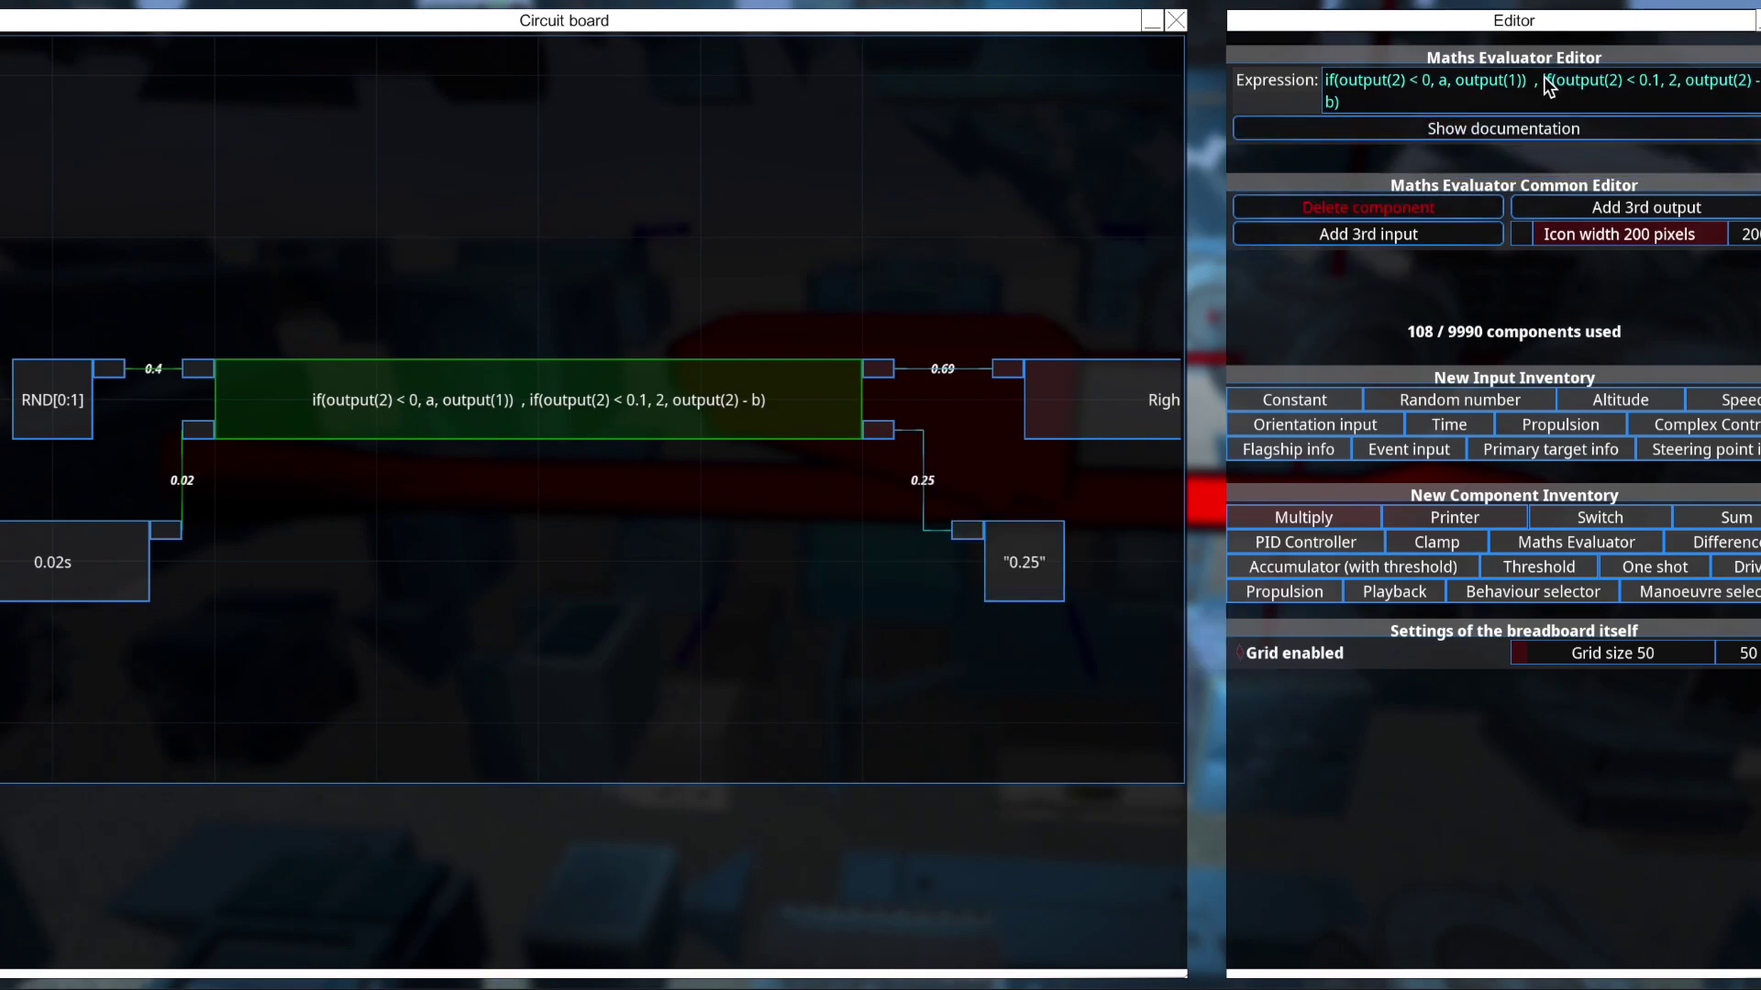
click(1640, 85)
text(-)
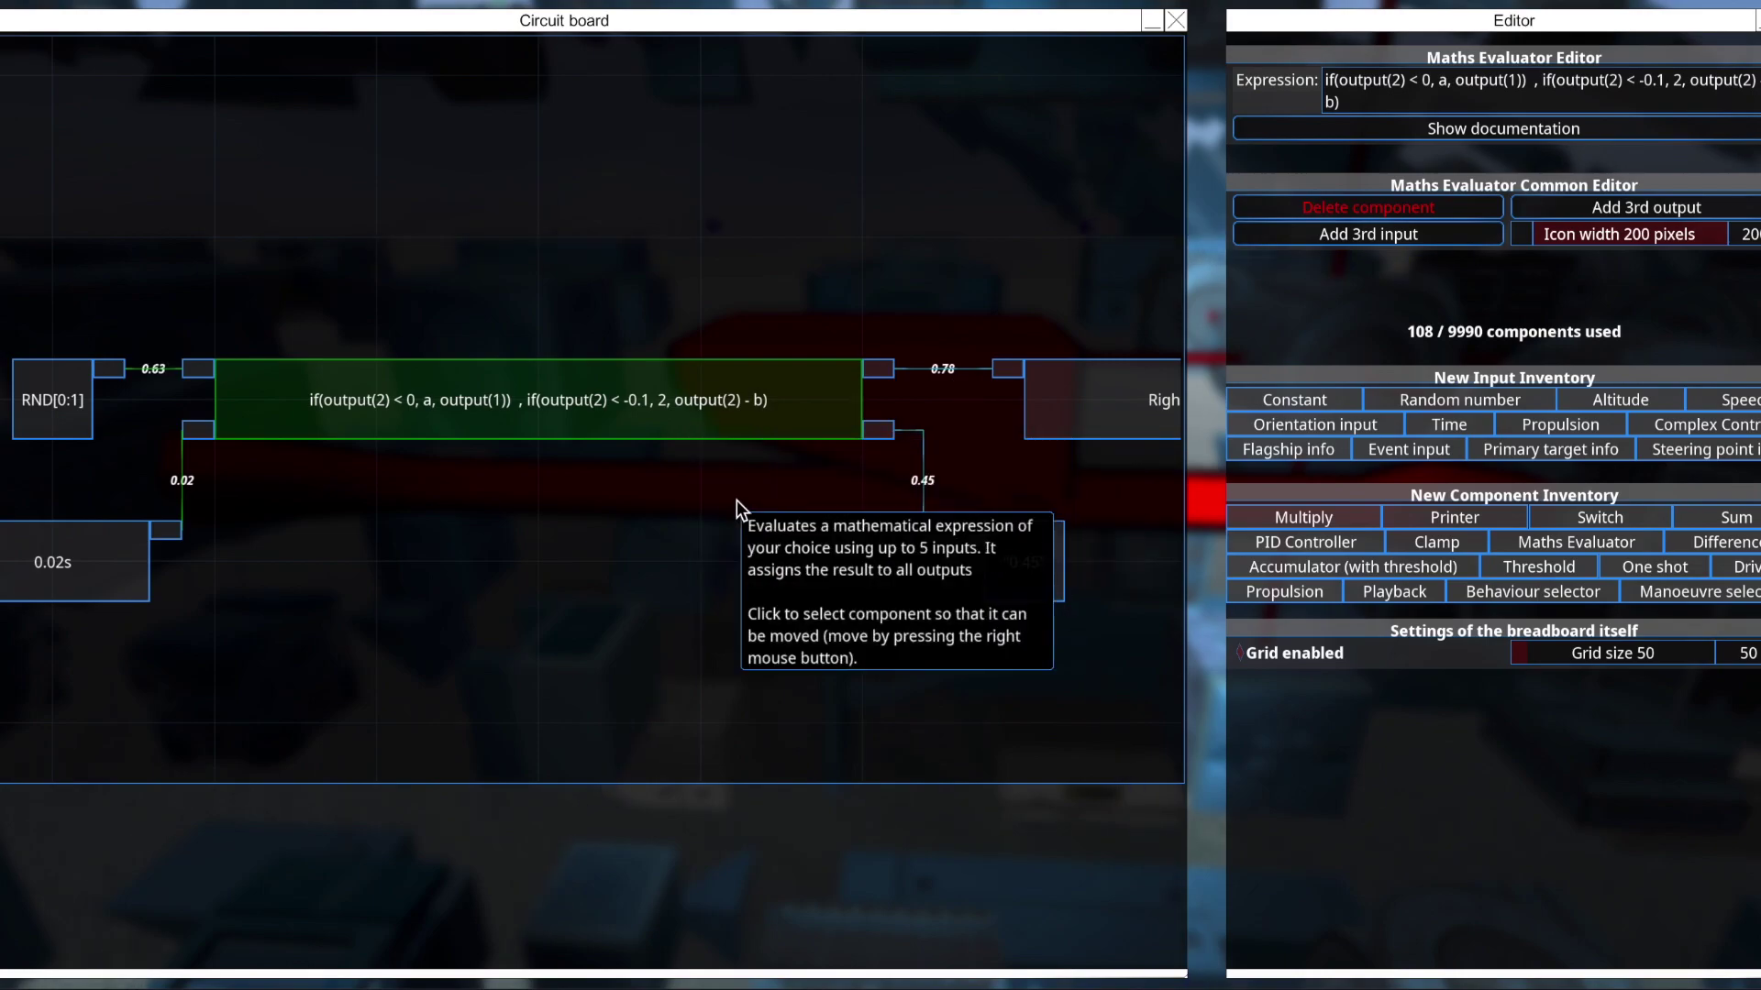
scroll(777, 536, down, 1)
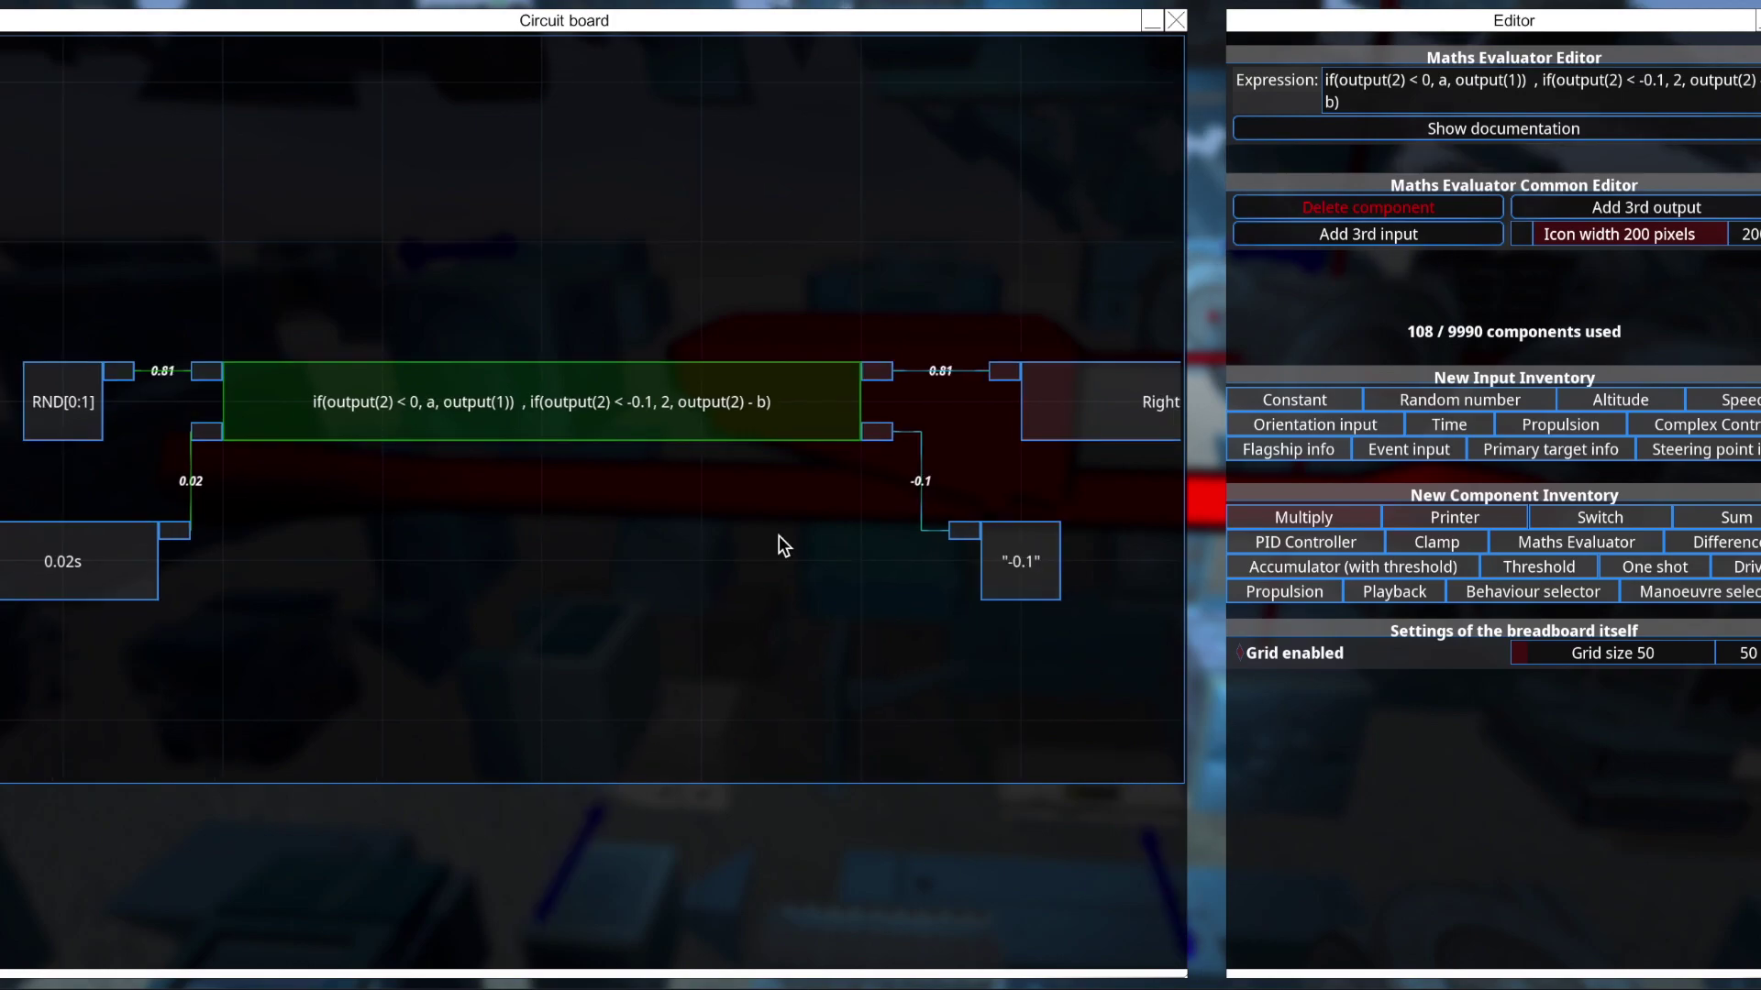
scroll(778, 534, down, 1)
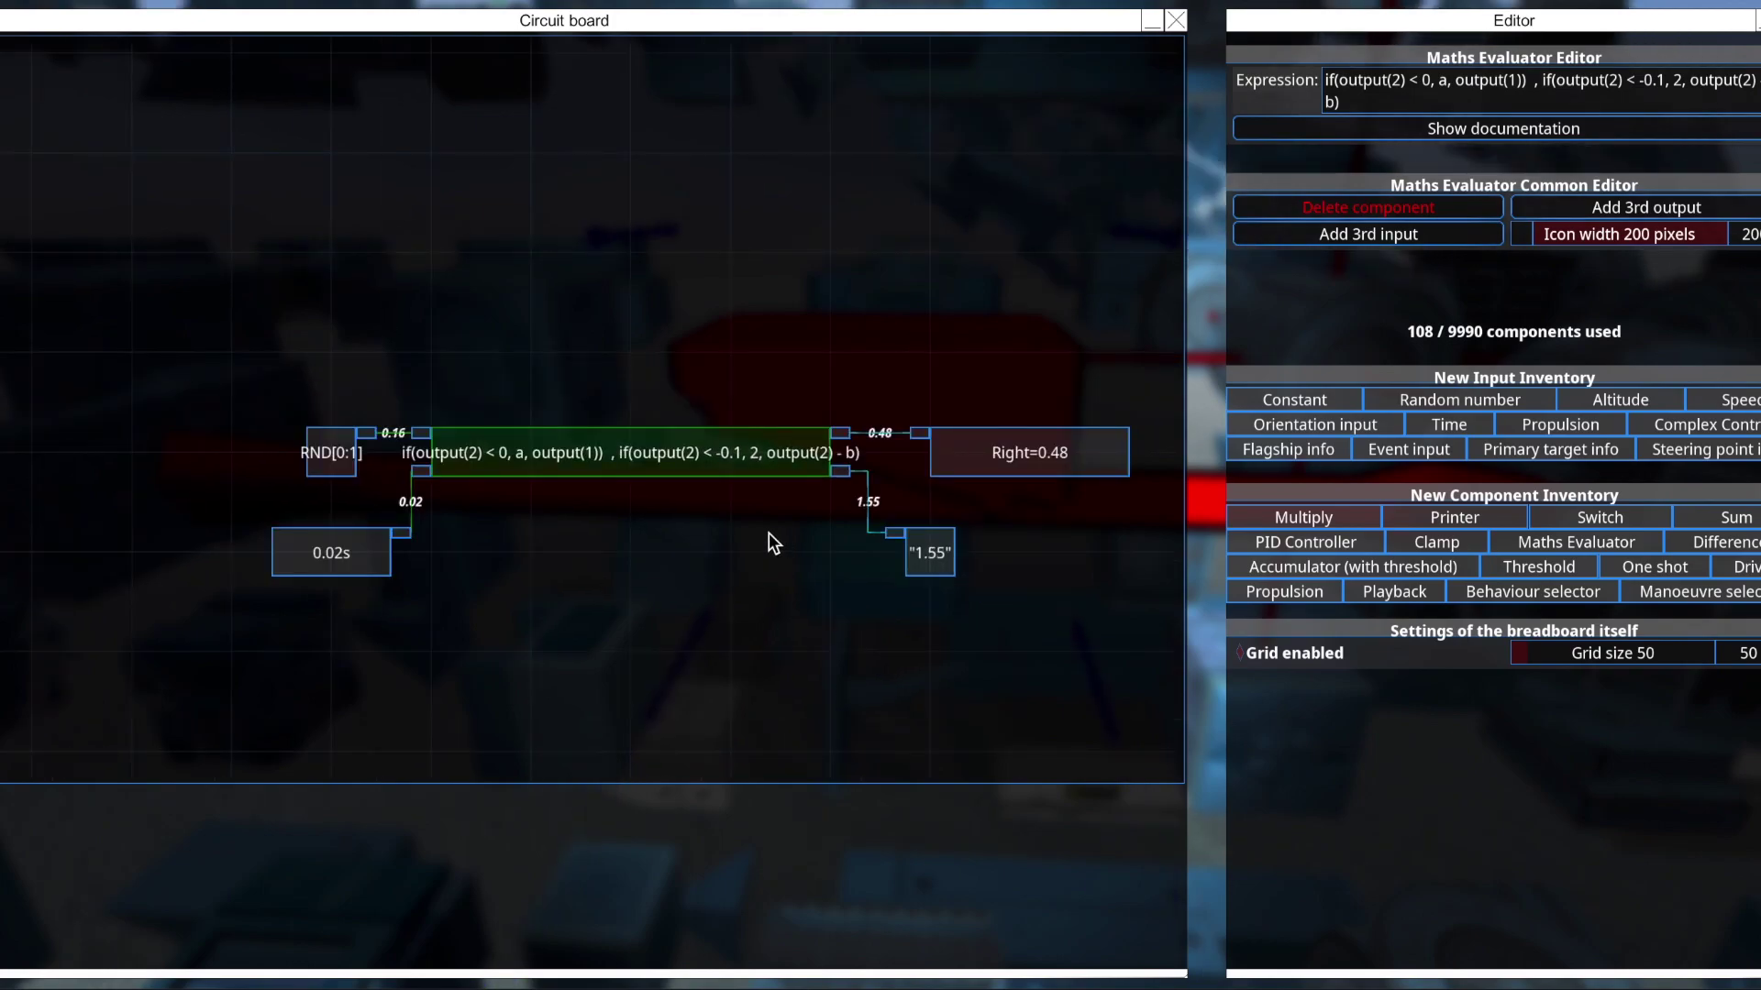
scroll(768, 532, down, 1)
scroll(769, 532, down, 2)
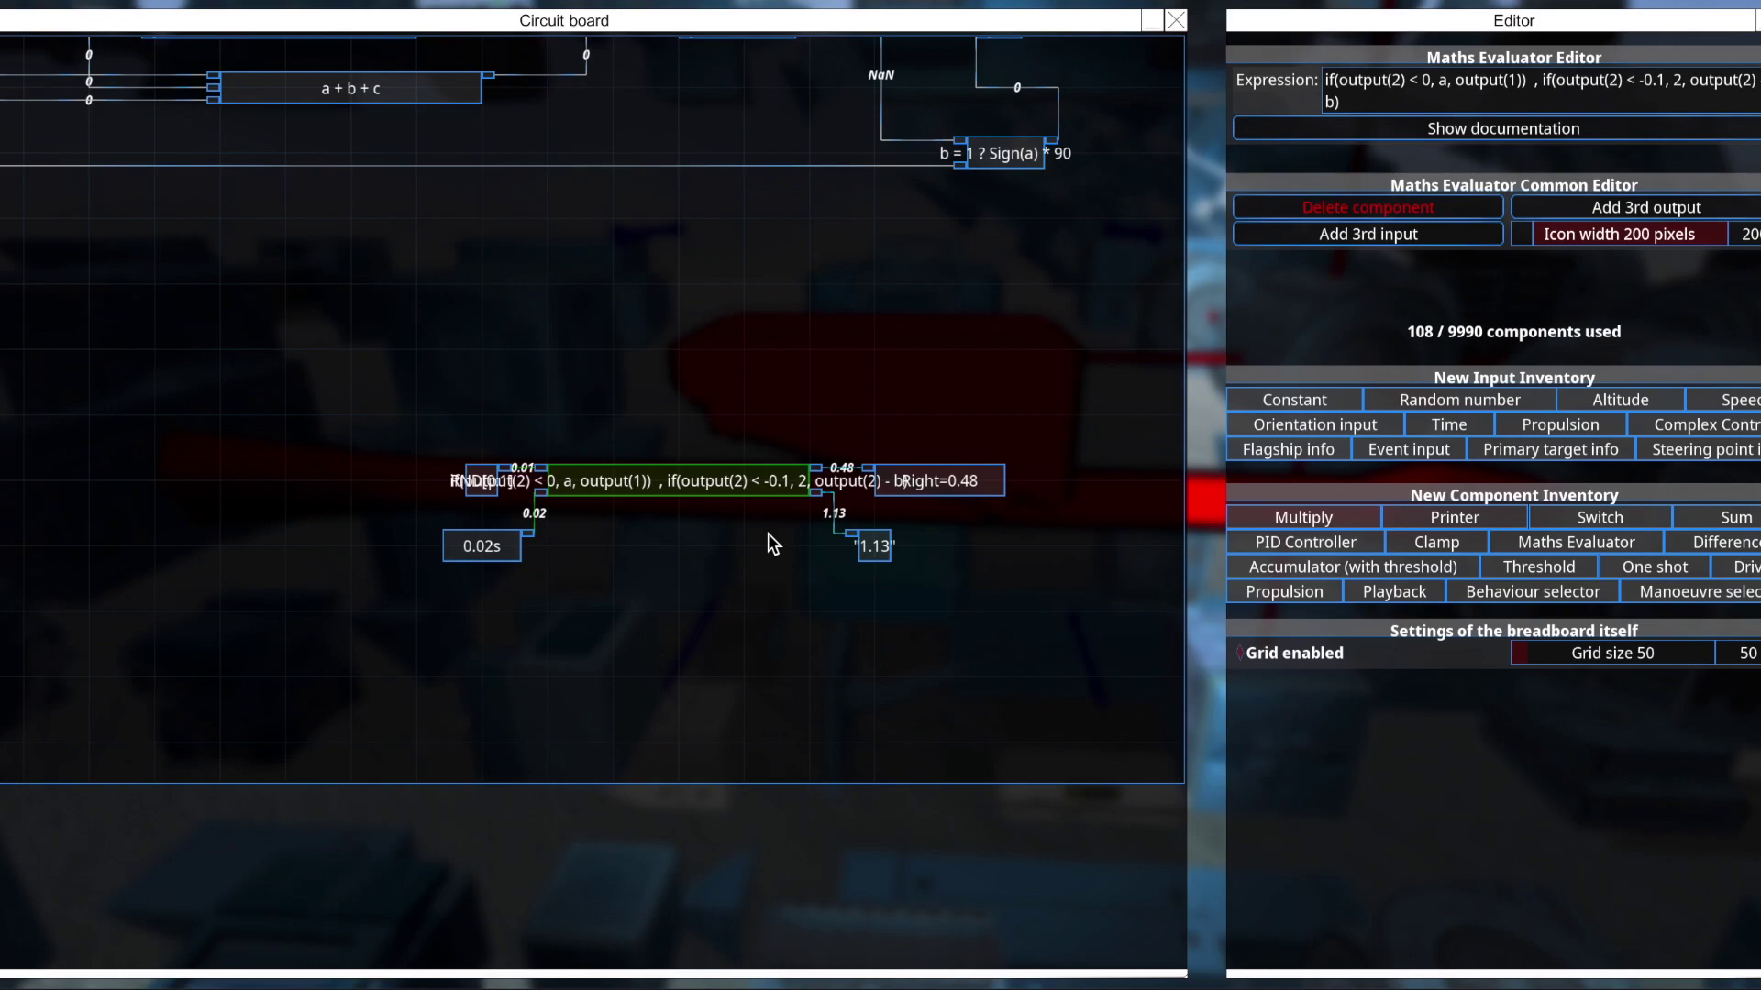
scroll(703, 613, down, 2)
scroll(704, 607, down, 1)
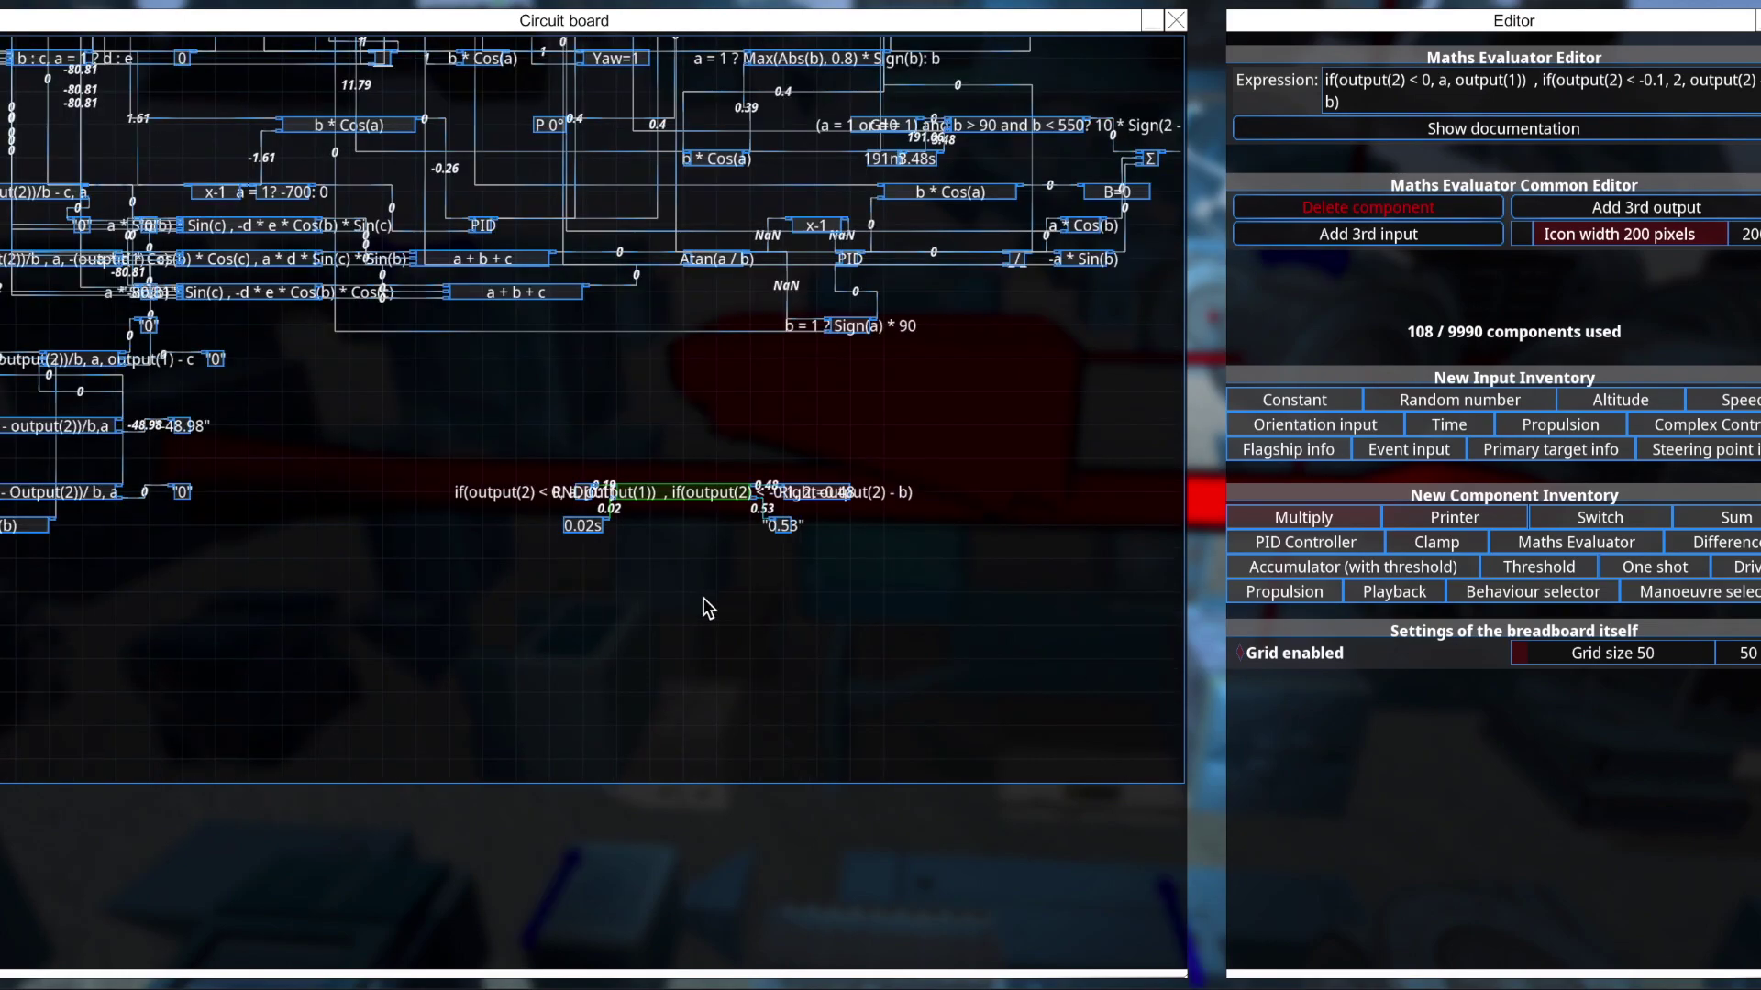